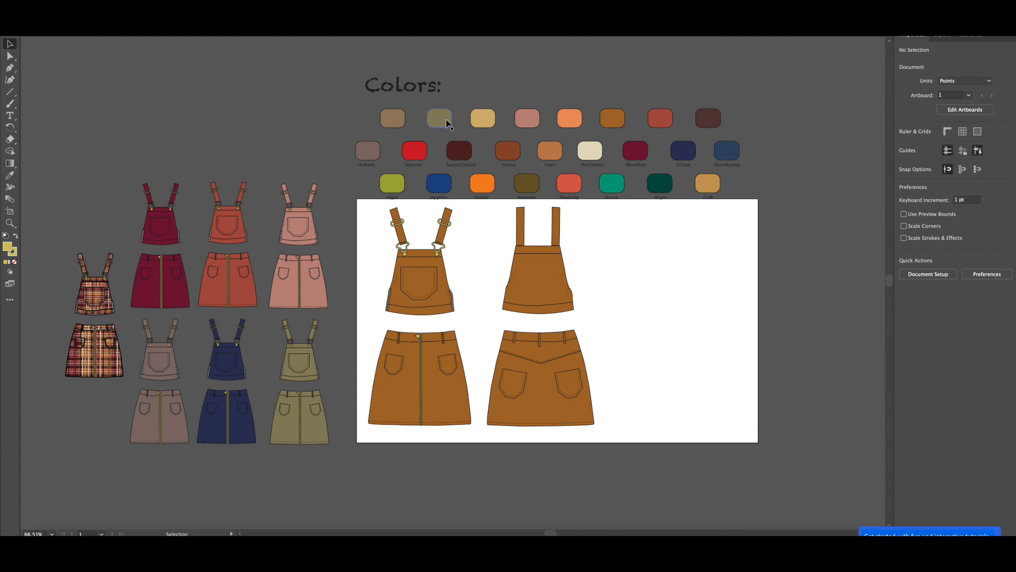
Step: Look over the color palette, the colored bib and skirt variations, the tagged white flats and the measurement drawings across the sheet
{"action": "left_click", "coordinate": [394, 93]}
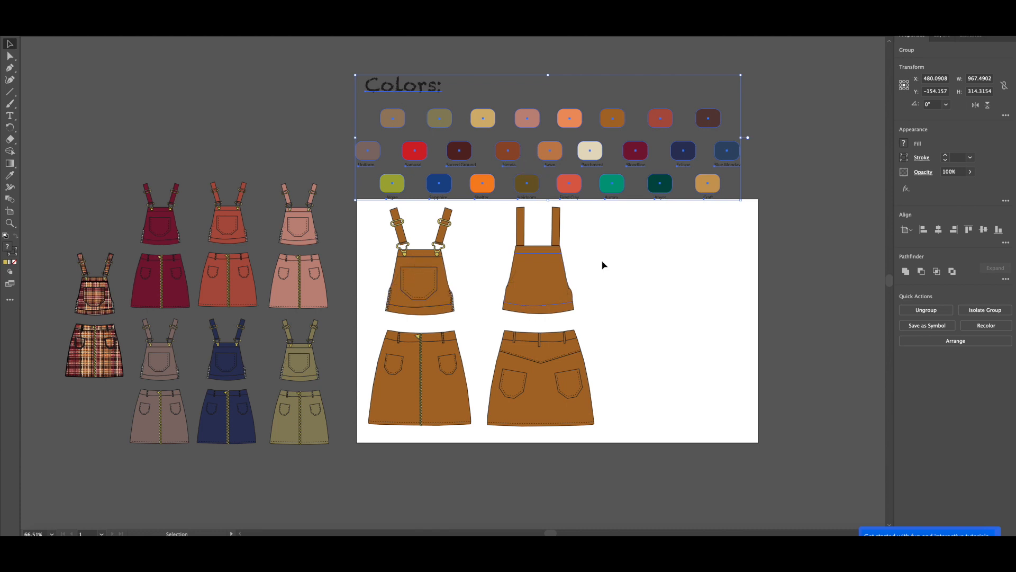
{"action": "scroll", "coordinate": [696, 253], "scroll_direction": "right", "scroll_amount": 1}
{"action": "scroll", "coordinate": [695, 252], "scroll_direction": "right", "scroll_amount": 2}
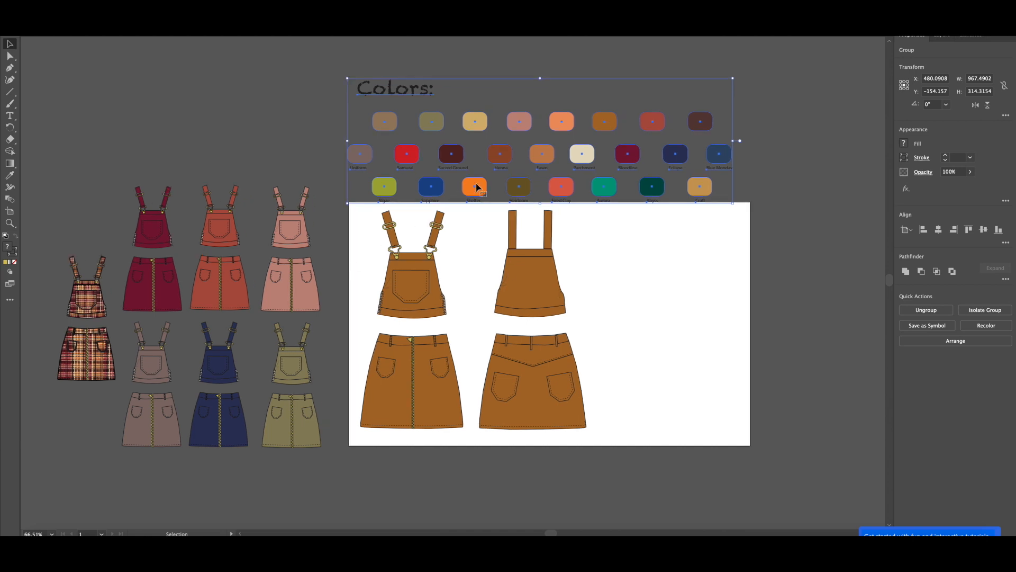
{"action": "scroll", "coordinate": [628, 231], "scroll_direction": "right", "scroll_amount": 10}
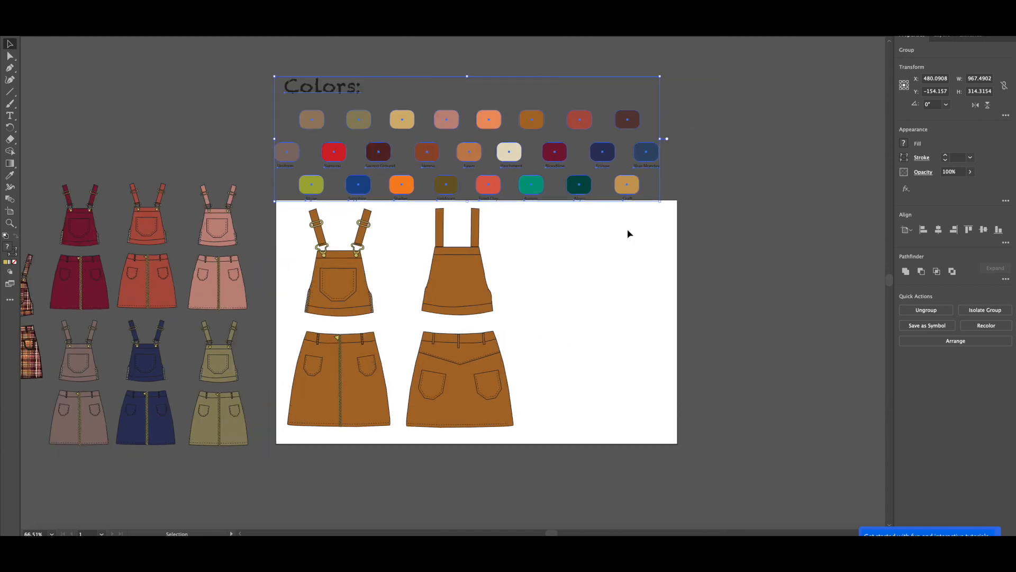
{"action": "scroll", "coordinate": [628, 233], "scroll_direction": "right", "scroll_amount": 6}
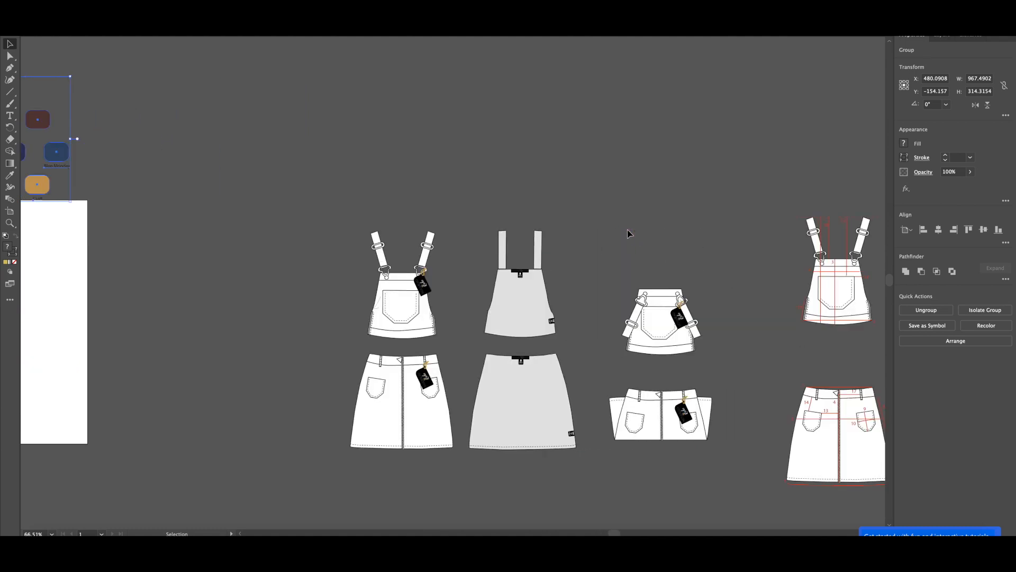
{"action": "scroll", "coordinate": [628, 233], "scroll_direction": "right", "scroll_amount": 3}
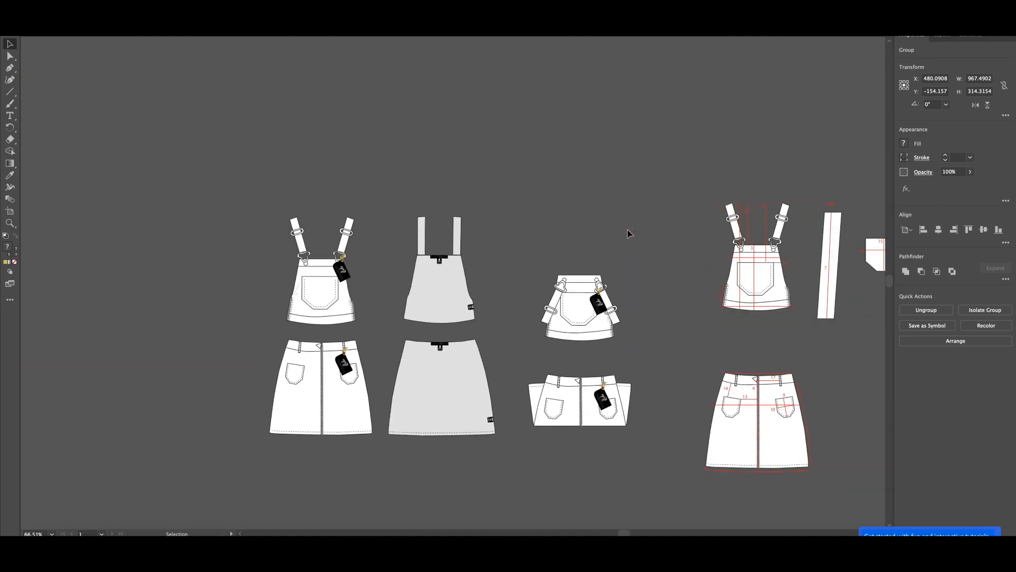
{"action": "scroll", "coordinate": [628, 234], "scroll_direction": "left", "scroll_amount": 1}
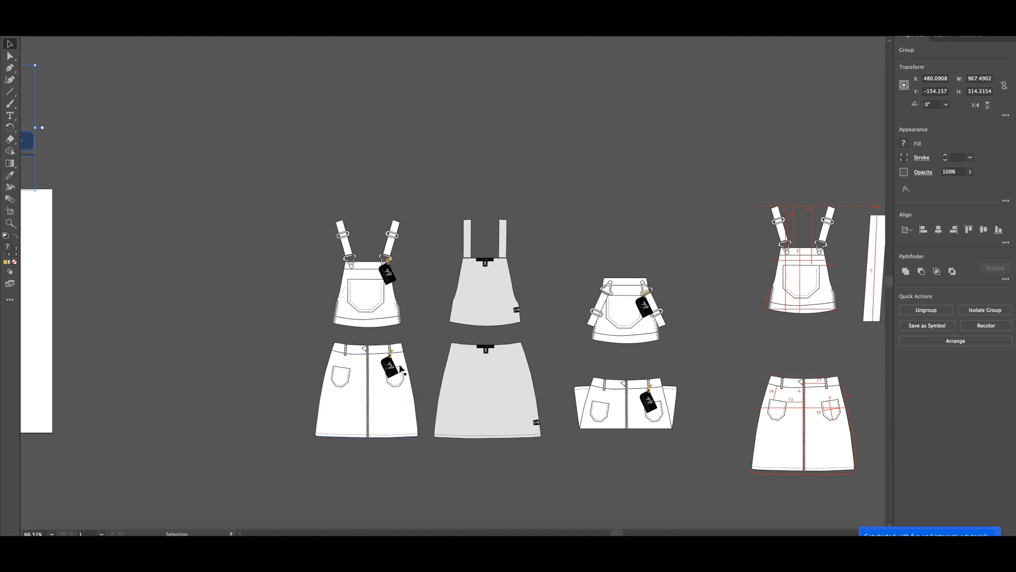
{"action": "scroll", "coordinate": [438, 243], "scroll_direction": "right", "scroll_amount": 5}
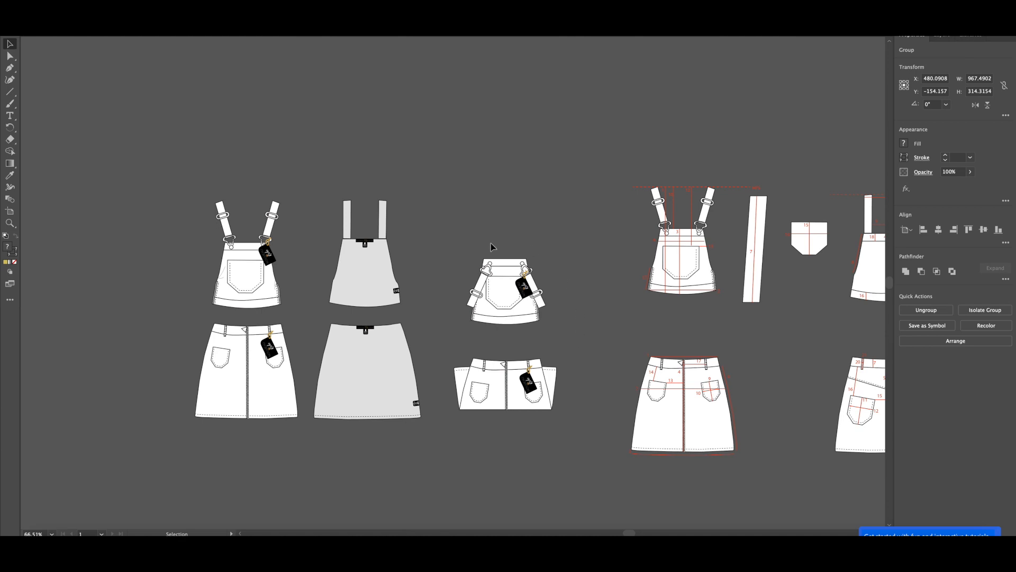
{"action": "scroll", "coordinate": [540, 317], "scroll_direction": "right", "scroll_amount": 3}
{"action": "scroll", "coordinate": [543, 314], "scroll_direction": "right", "scroll_amount": 4}
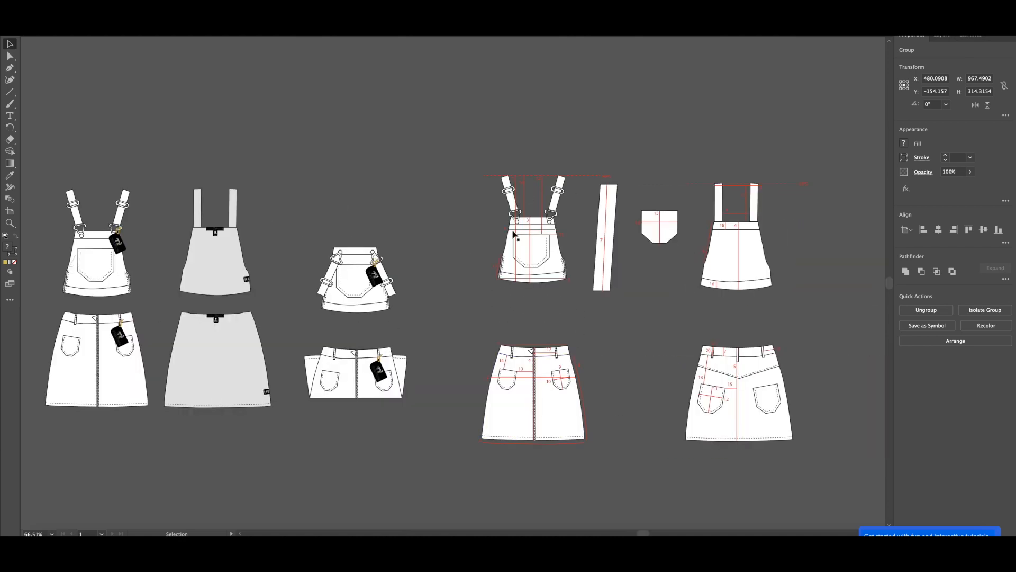
{"action": "scroll", "coordinate": [311, 233], "scroll_direction": "left", "scroll_amount": 20}
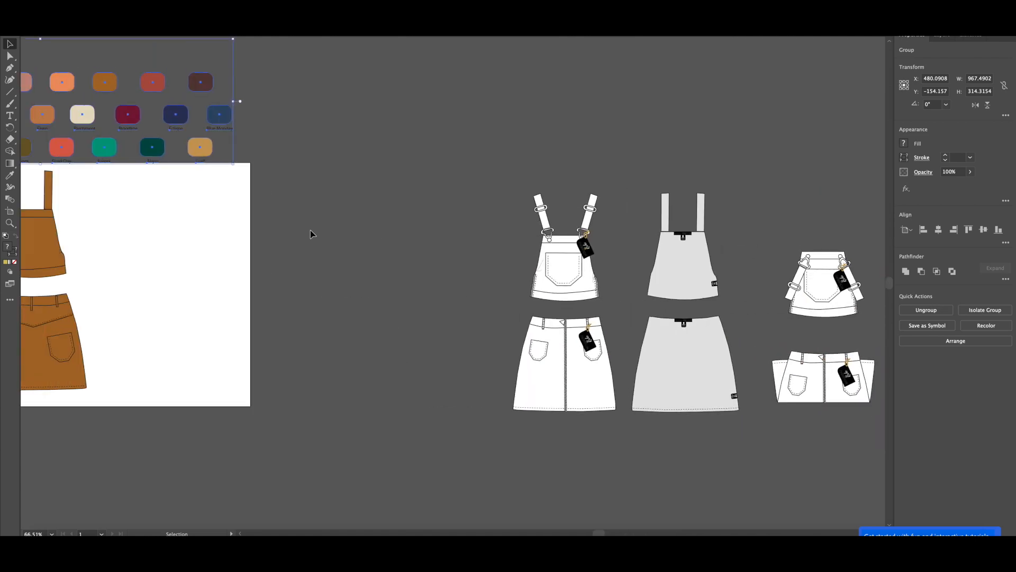
{"action": "scroll", "coordinate": [311, 233], "scroll_direction": "left", "scroll_amount": 12}
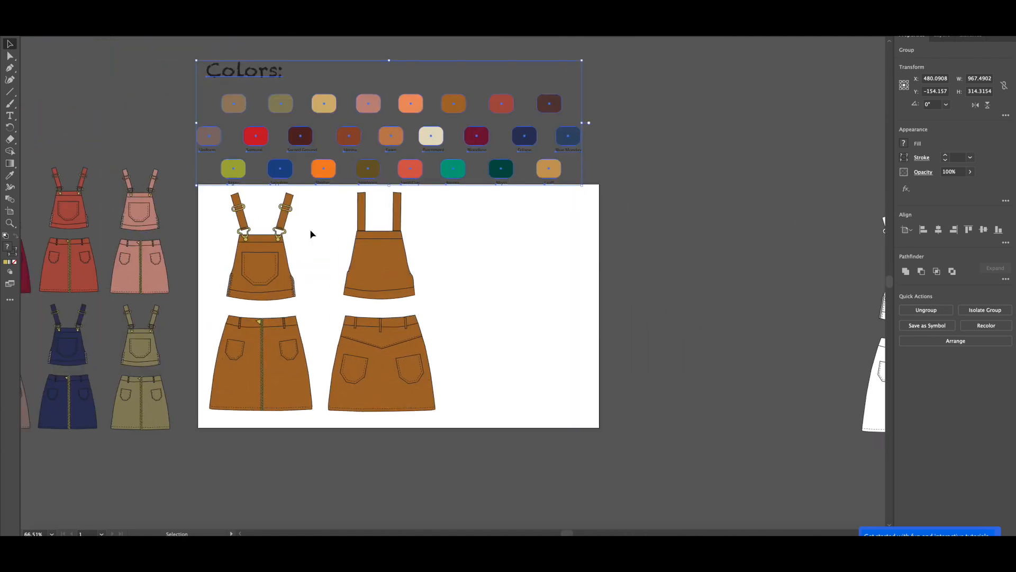
{"action": "scroll", "coordinate": [310, 229], "scroll_direction": "left", "scroll_amount": 8}
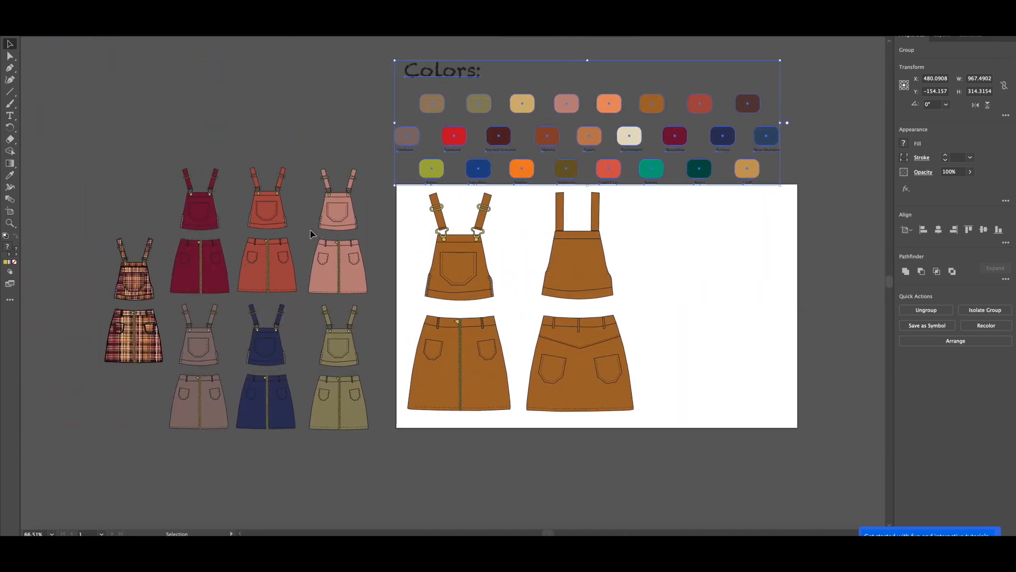
{"action": "scroll", "coordinate": [310, 230], "scroll_direction": "right", "scroll_amount": 1}
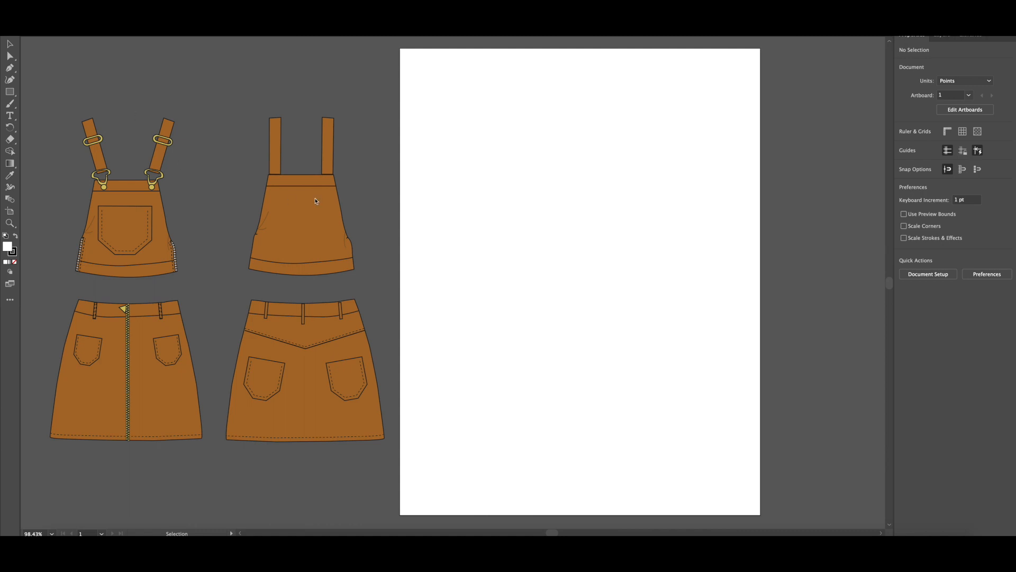
Step: Draw the left half of the bib body with the Pen tool as a closed shape about 110 pt wide and 205 pt tall, with a curved side
{"action": "scroll", "coordinate": [283, 312], "scroll_direction": "left", "scroll_amount": 1}
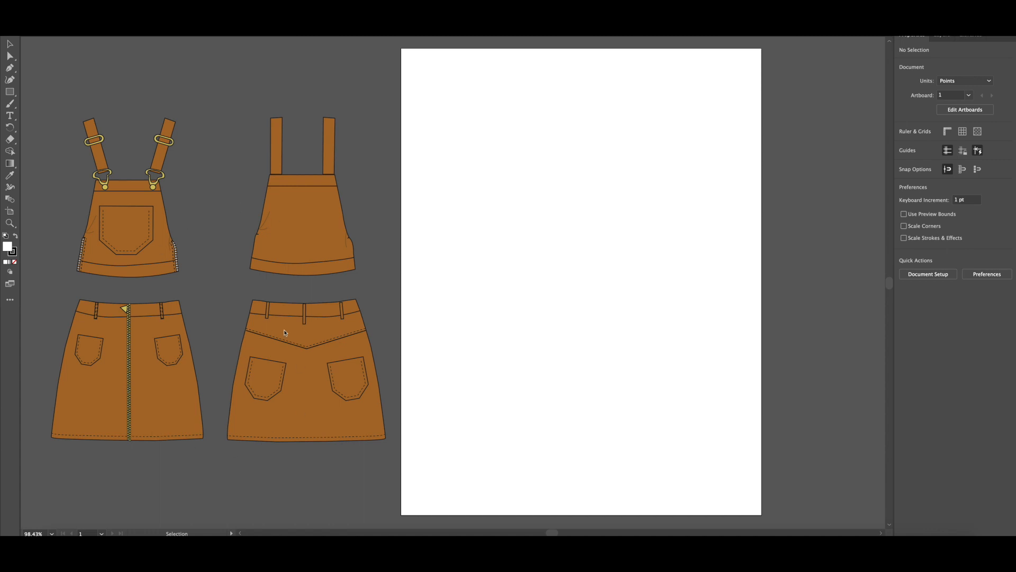
{"action": "scroll", "coordinate": [327, 322], "scroll_direction": "left", "scroll_amount": 1}
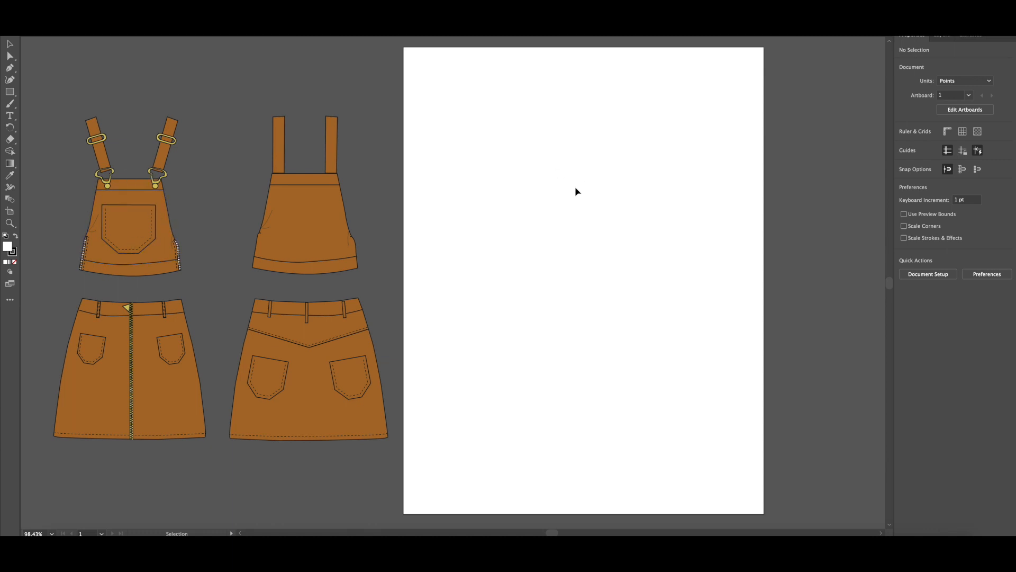
{"action": "key", "text": "p"}
{"action": "left_click", "coordinate": [577, 167]}
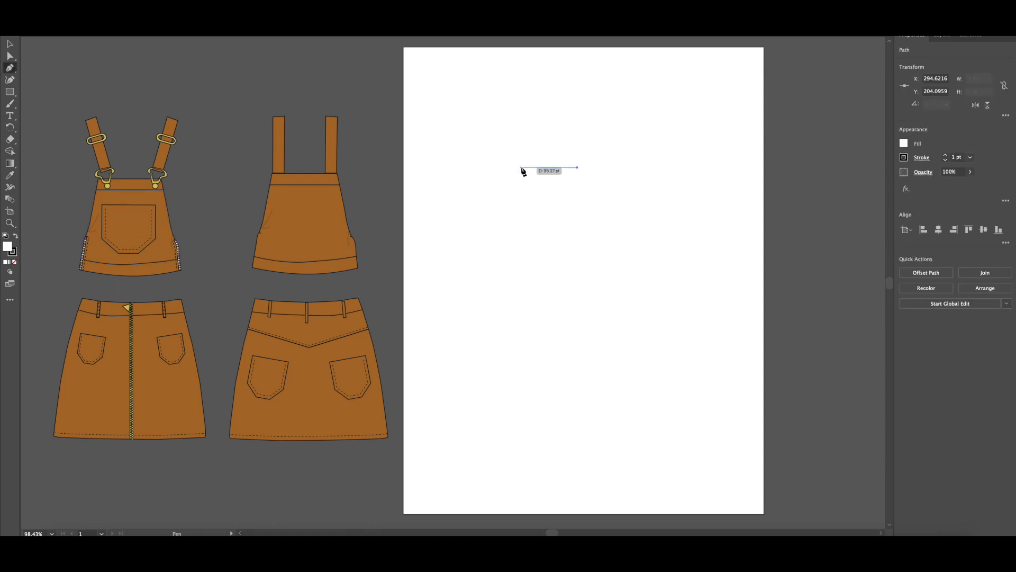
{"action": "left_click", "coordinate": [523, 167]}
{"action": "left_click", "coordinate": [519, 218]}
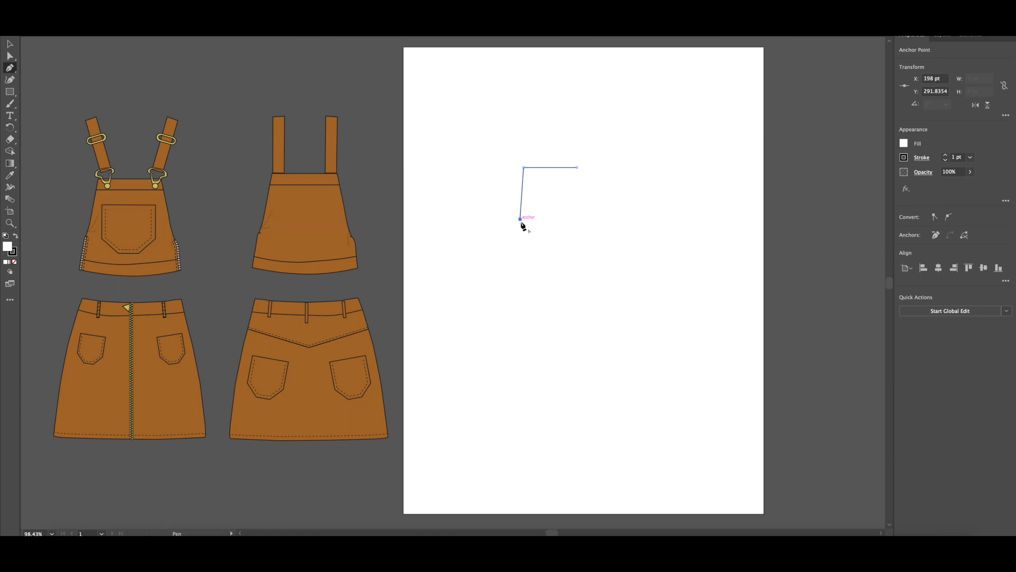
{"action": "left_click_drag", "start_coordinate": [517, 237], "coordinate": [511, 263]}
{"action": "left_click", "coordinate": [513, 288]}
{"action": "left_click", "coordinate": [577, 288]}
{"action": "left_click", "coordinate": [577, 169]}
{"action": "key", "text": "v"}
{"action": "left_click", "coordinate": [576, 114]}
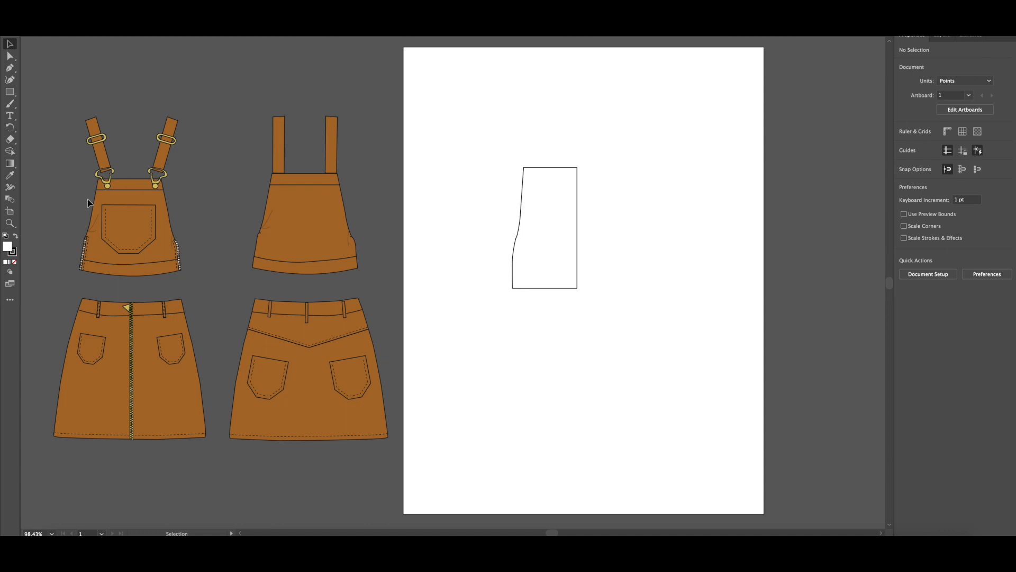
Step: Reflect a copy of the half bib across the vertical axis and place it beside the original, slightly overlapping at the centre
{"action": "left_click", "coordinate": [559, 175]}
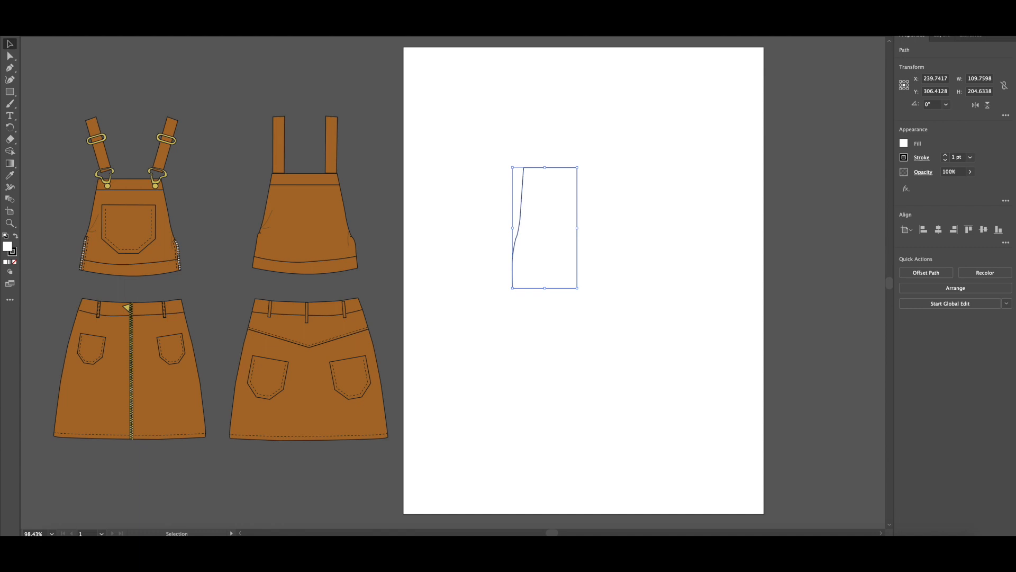
{"action": "left_click", "coordinate": [96, 6]}
{"action": "mouse_move", "coordinate": [106, 16]}
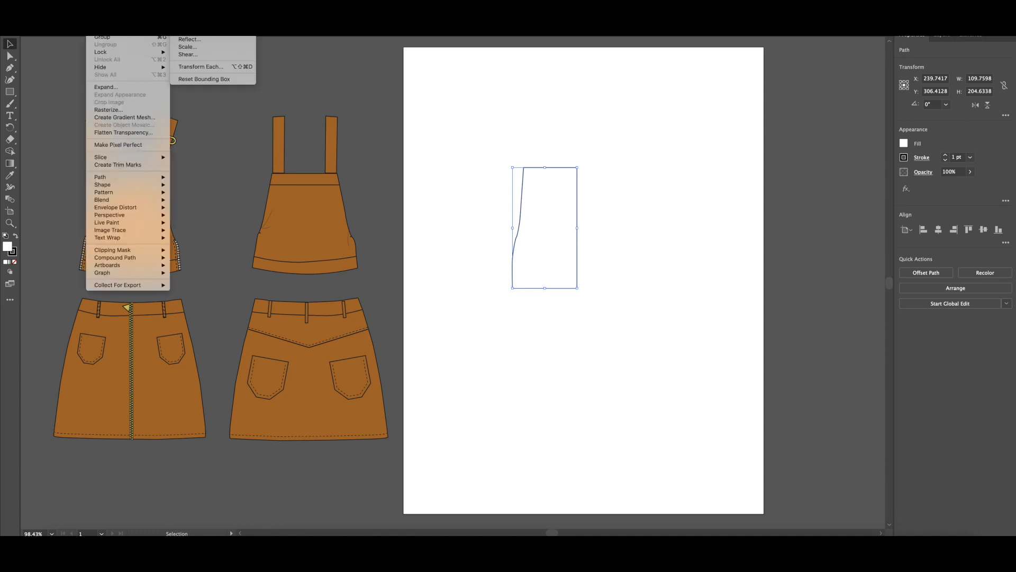
{"action": "left_click", "coordinate": [190, 40]}
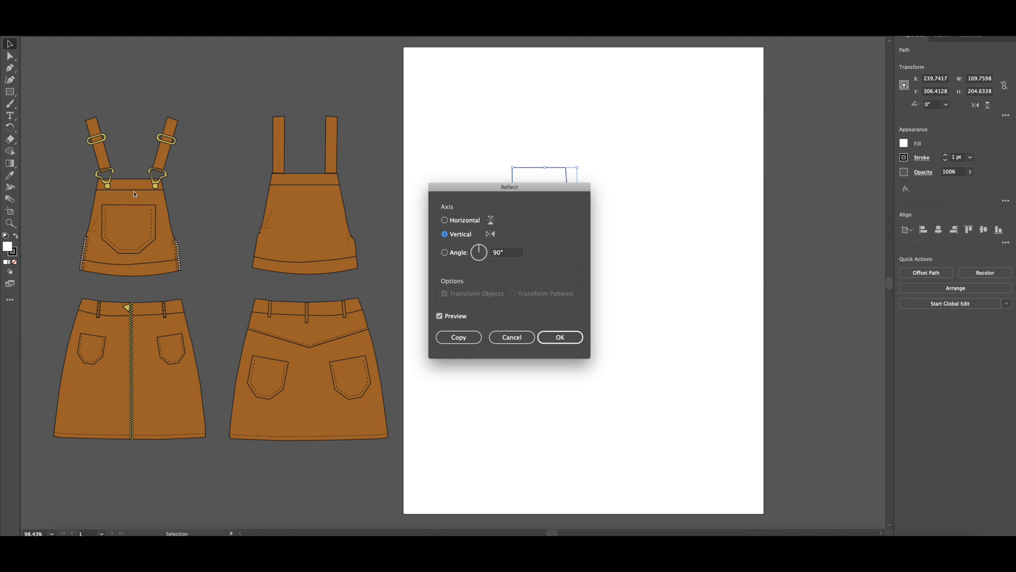
{"action": "left_click", "coordinate": [458, 337]}
{"action": "left_click_drag", "start_coordinate": [536, 211], "coordinate": [583, 212]}
{"action": "left_click_drag", "start_coordinate": [583, 209], "coordinate": [582, 209]}
Step: Unite the two overlapping bib halves into one shape
{"action": "key", "text": "super+a"}
{"action": "left_click", "coordinate": [905, 271]}
{"action": "left_click", "coordinate": [657, 227]}
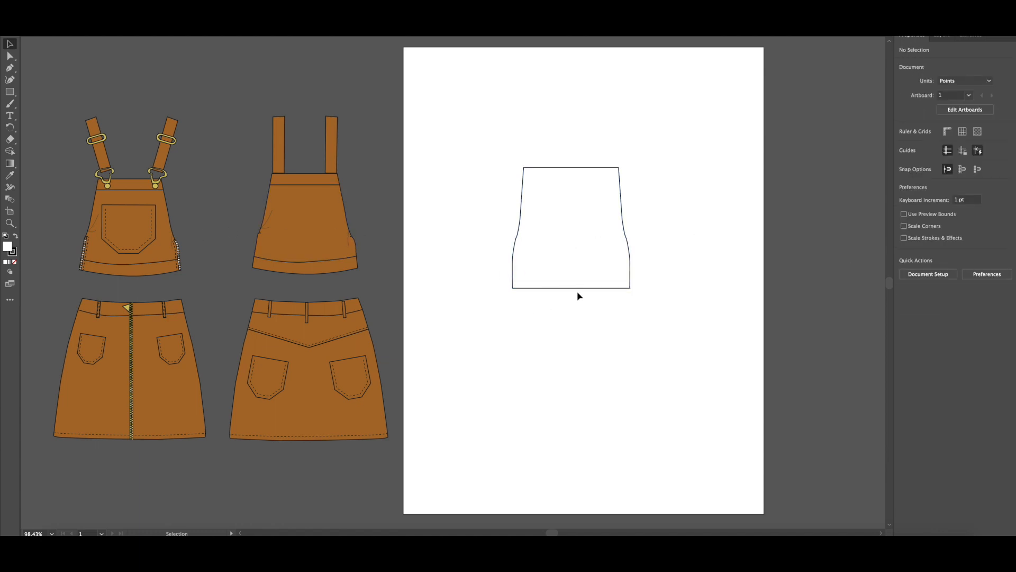
Step: Delete the extra anchor point on the bib's lower edge and close the resulting gap with the Pen tool
{"action": "left_click", "coordinate": [12, 60]}
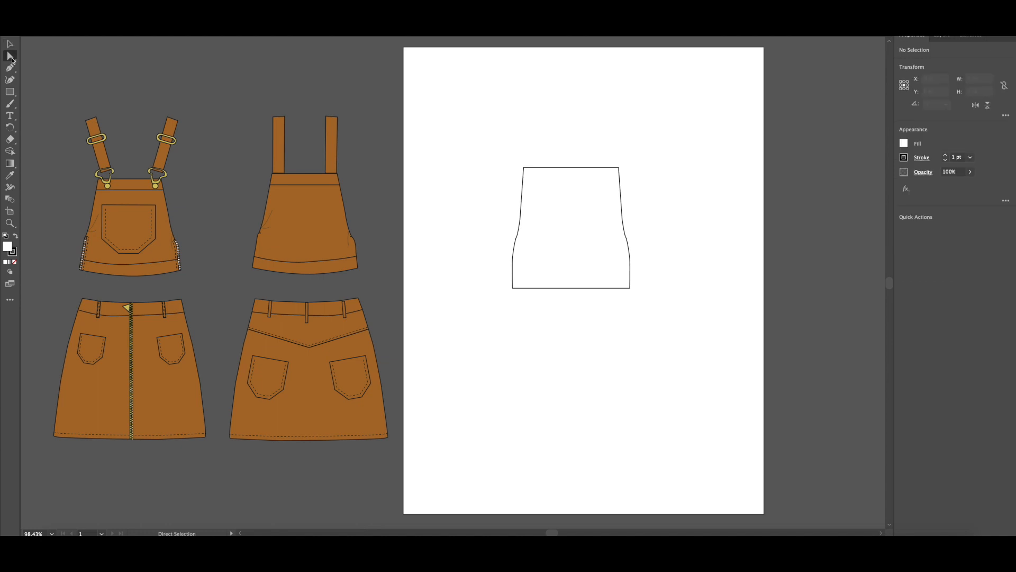
{"action": "left_click", "coordinate": [579, 289]}
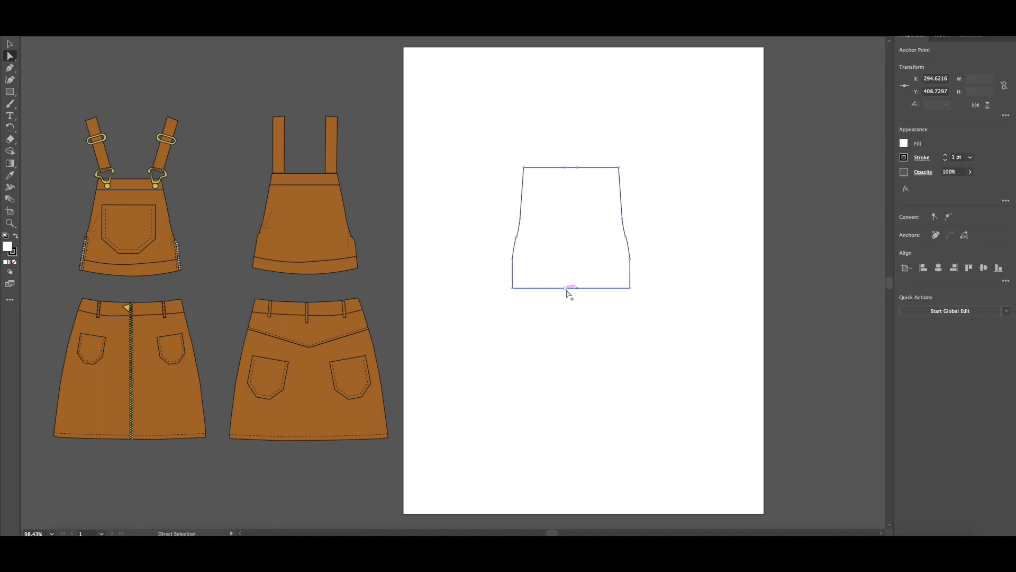
{"action": "key", "text": "Delete"}
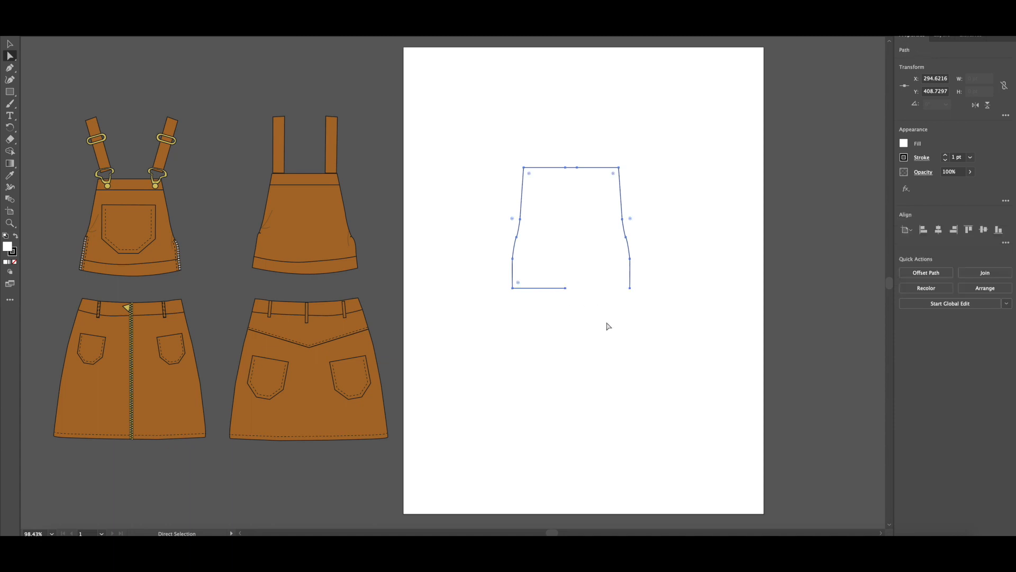
{"action": "key", "text": "p"}
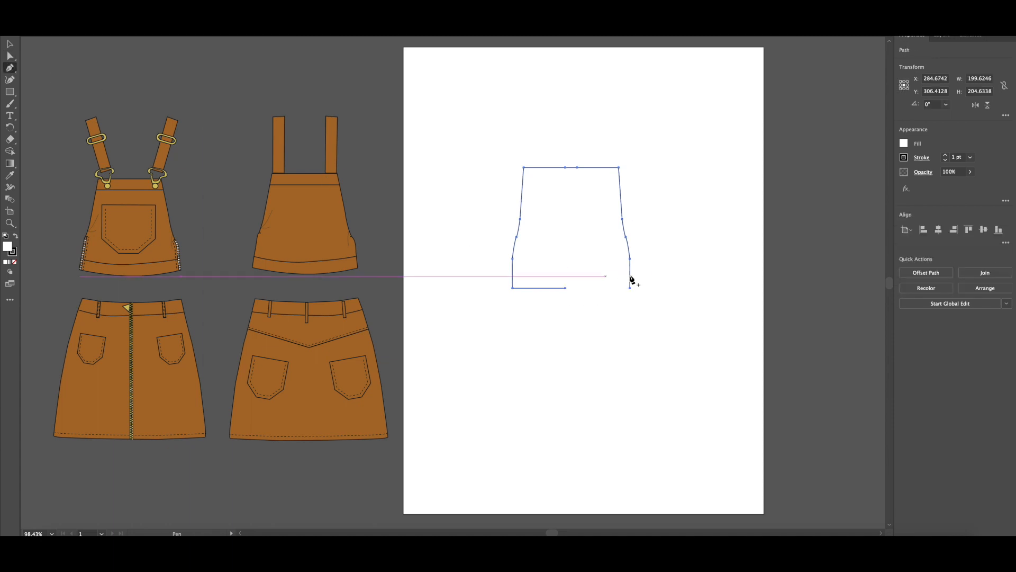
{"action": "left_click", "coordinate": [565, 288]}
{"action": "left_click", "coordinate": [630, 288]}
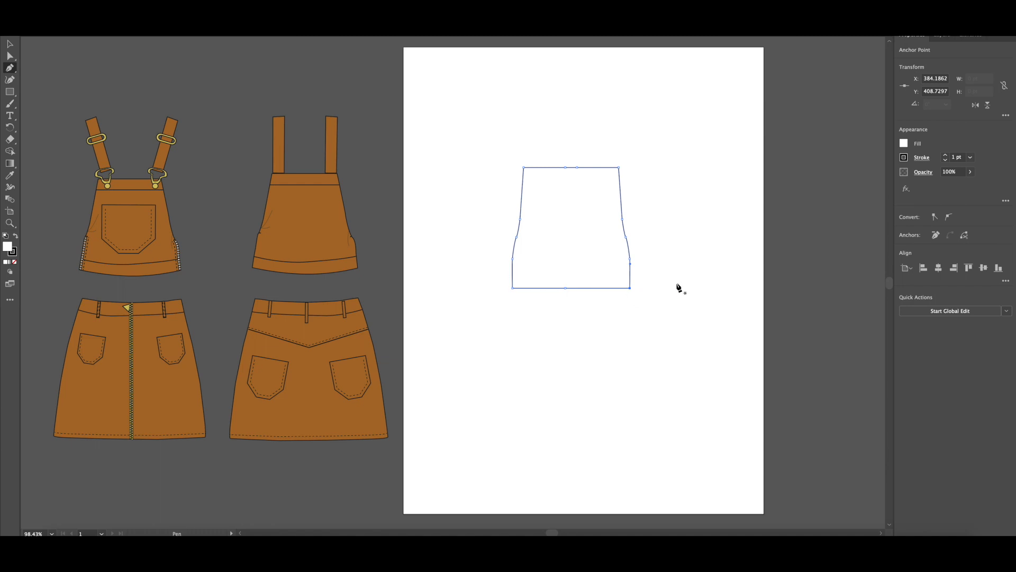
Step: Centre the lower edge's middle anchor point, lower it about 8 pt, and convert it to smooth with extended handles to curve the hem
{"action": "left_click", "coordinate": [10, 55]}
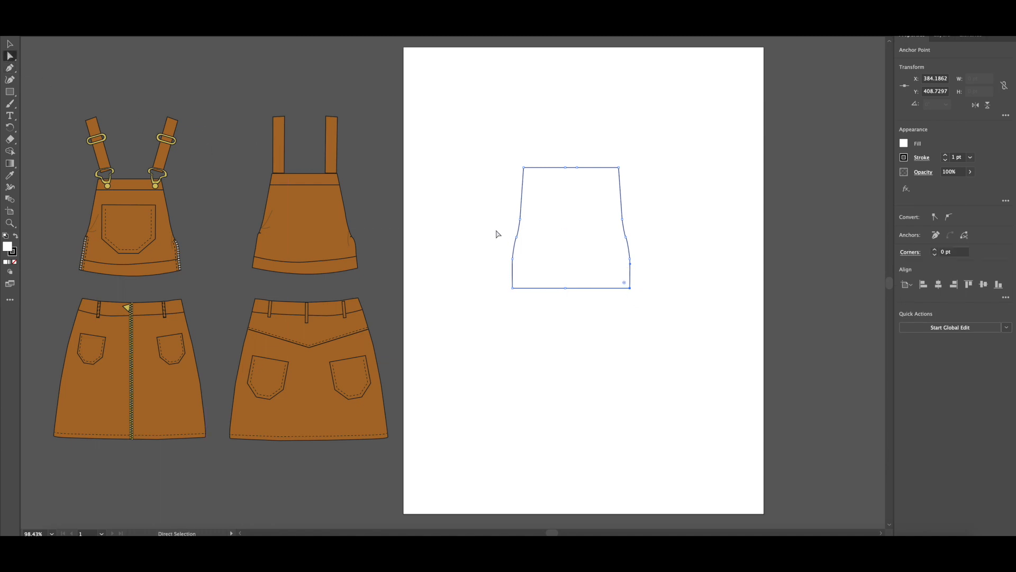
{"action": "left_click_drag", "start_coordinate": [565, 288], "coordinate": [571, 289]}
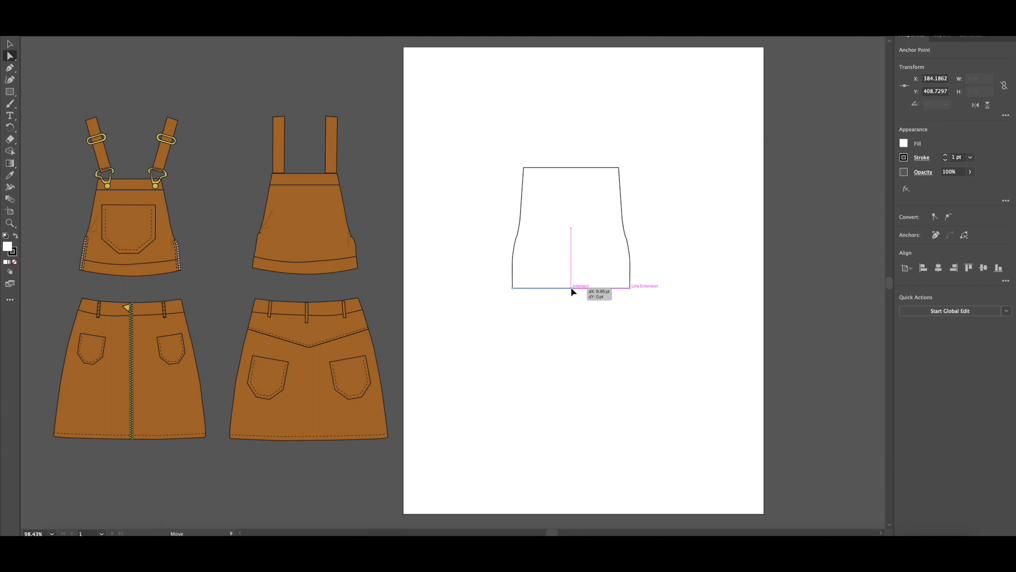
{"action": "left_click_drag", "start_coordinate": [571, 289], "coordinate": [571, 293]}
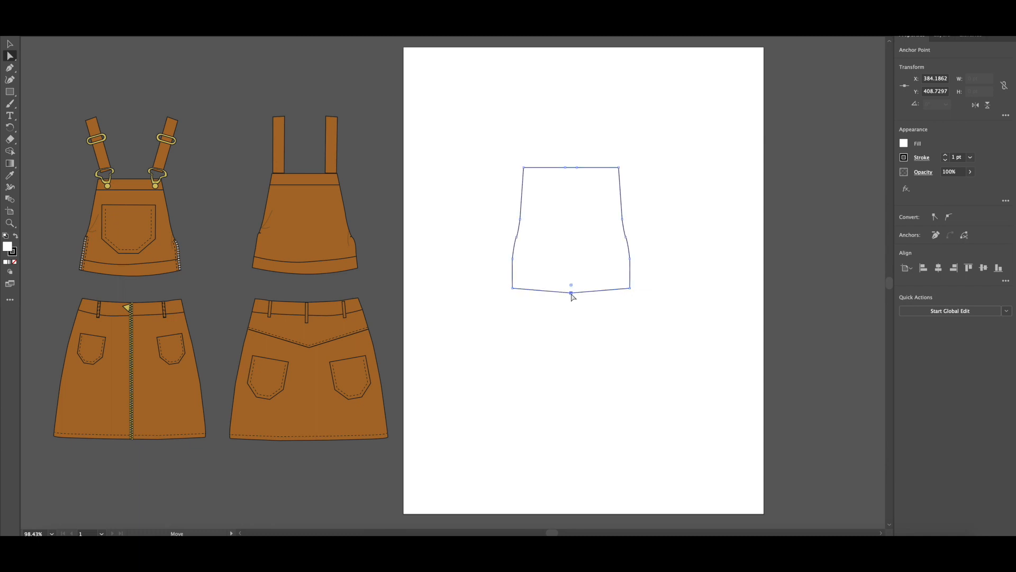
{"action": "left_click", "coordinate": [951, 219]}
{"action": "left_click_drag", "start_coordinate": [587, 295], "coordinate": [551, 297]}
{"action": "left_click", "coordinate": [639, 307]}
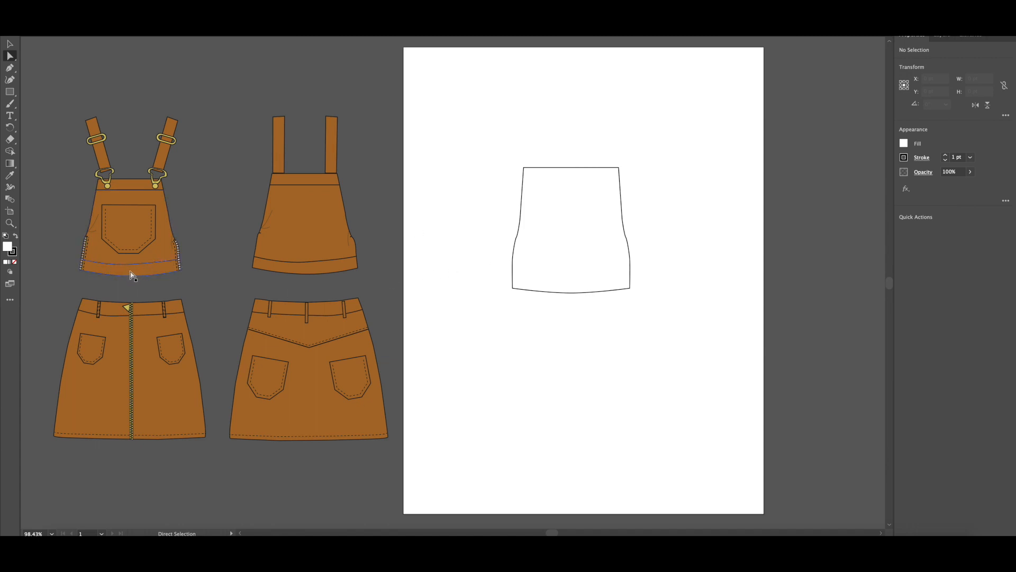
Step: Duplicate the bib's curved bottom edge, place the copy just above it as the hem seam line, and set its fill to none
{"action": "left_click_drag", "start_coordinate": [576, 295], "coordinate": [572, 297]}
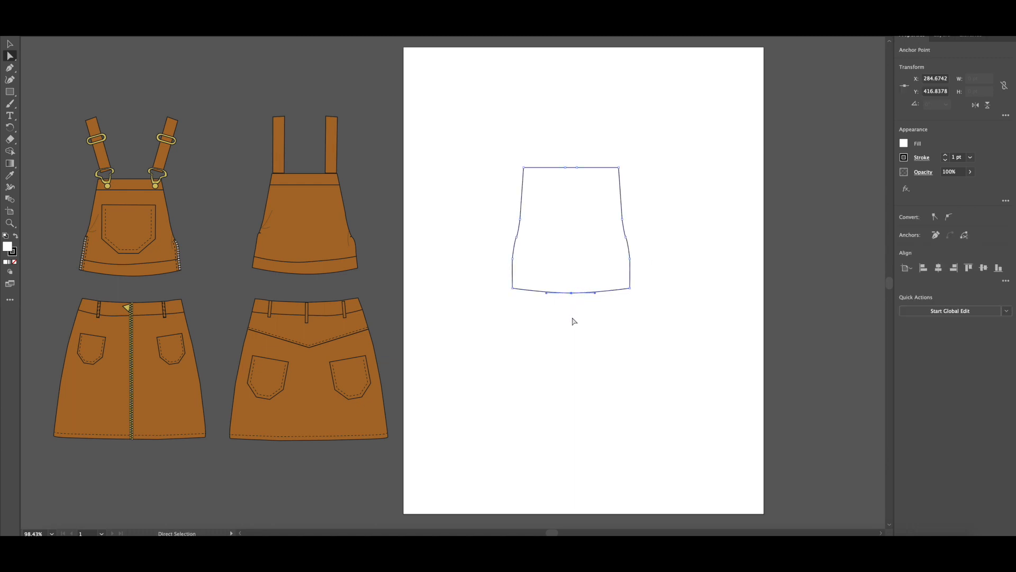
{"action": "key", "text": "ctrl+v"}
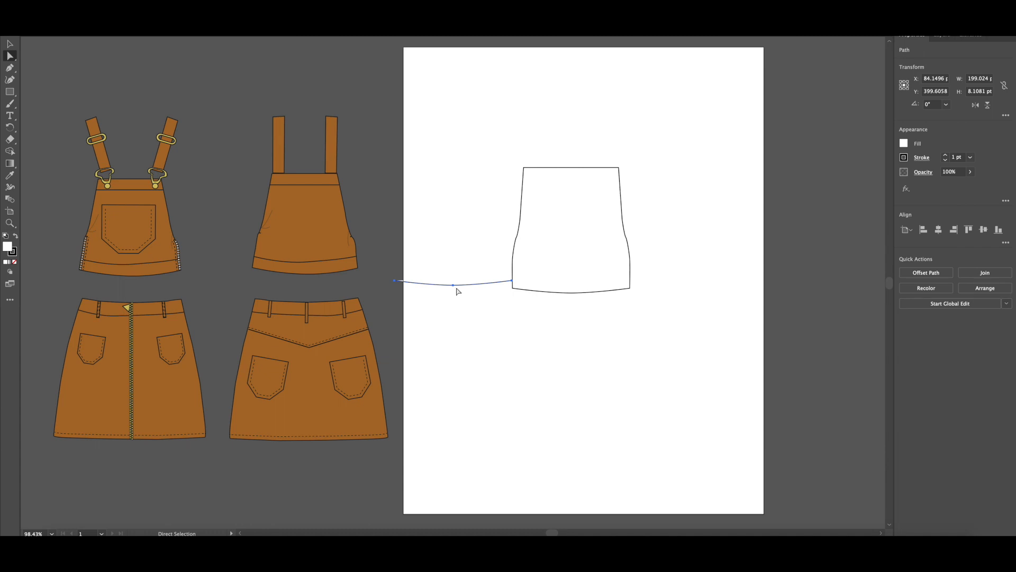
{"action": "left_click_drag", "start_coordinate": [454, 286], "coordinate": [573, 283]}
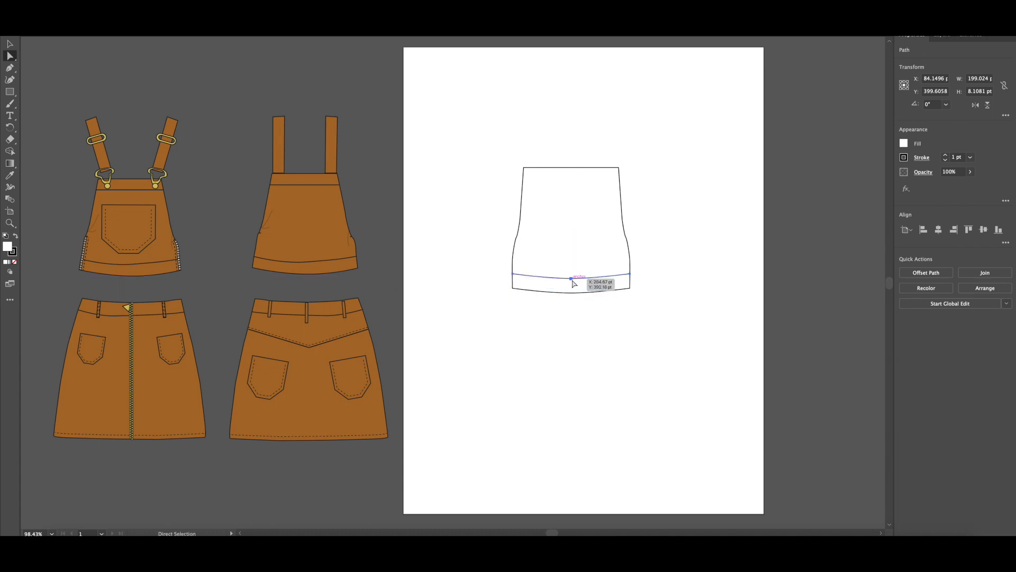
{"action": "left_click", "coordinate": [904, 143]}
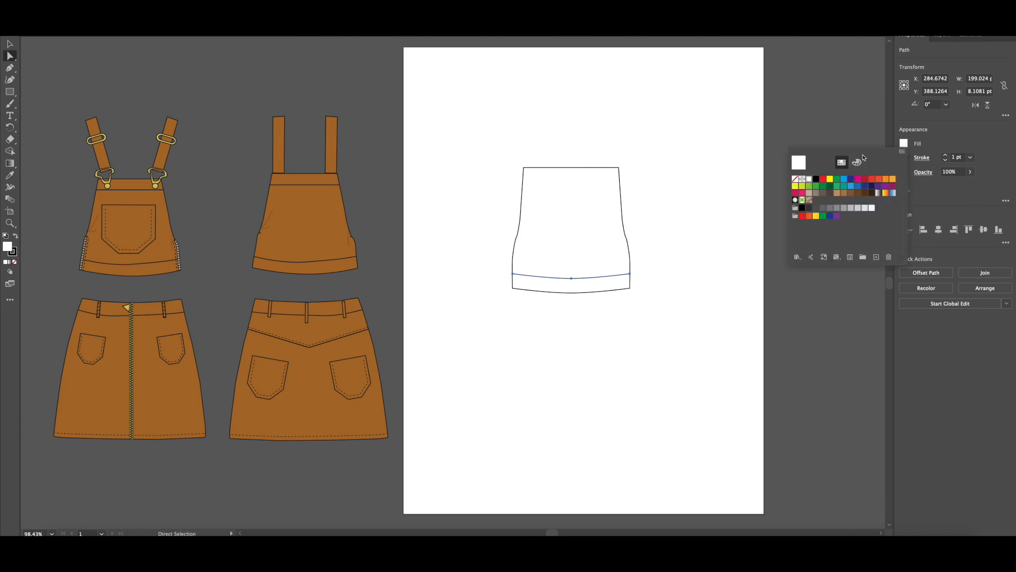
{"action": "left_click", "coordinate": [795, 179]}
{"action": "left_click", "coordinate": [699, 202]}
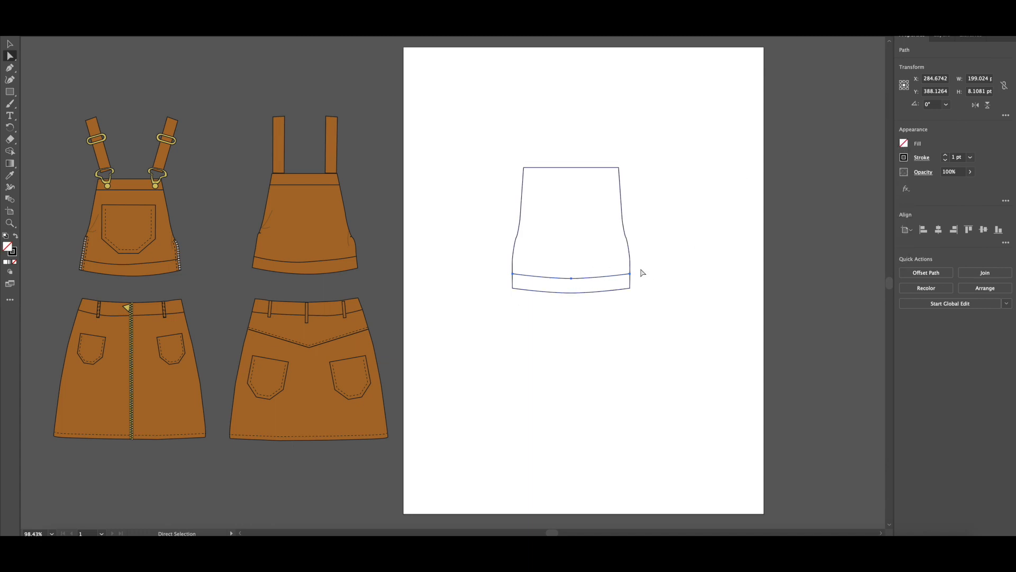
Step: Duplicate the bib's straight top edge and place the copy a short distance below it as the upper seam line
{"action": "left_click", "coordinate": [690, 251]}
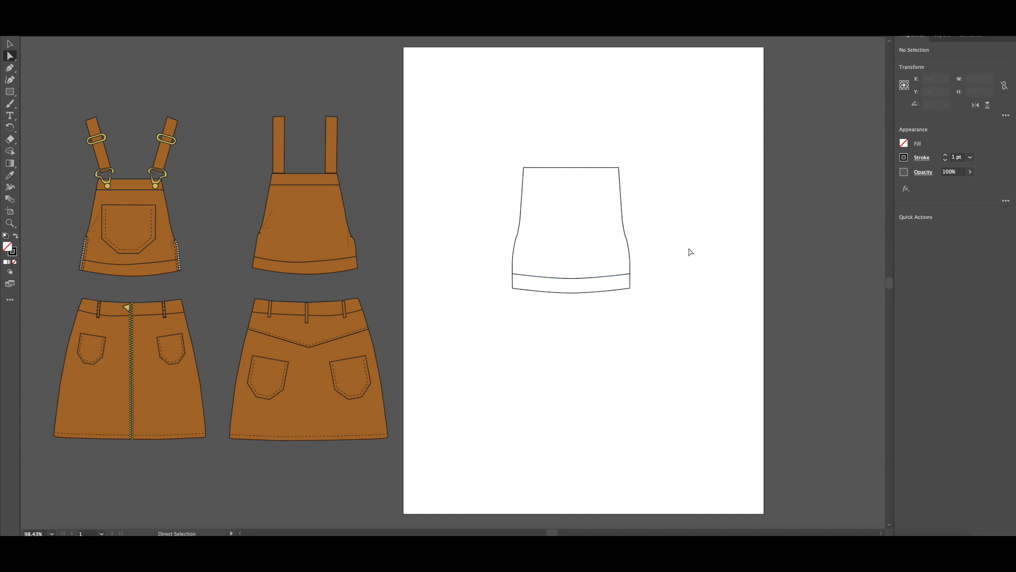
{"action": "left_click_drag", "start_coordinate": [571, 169], "coordinate": [578, 170]}
{"action": "left_click", "coordinate": [578, 169], "text": "shift"}
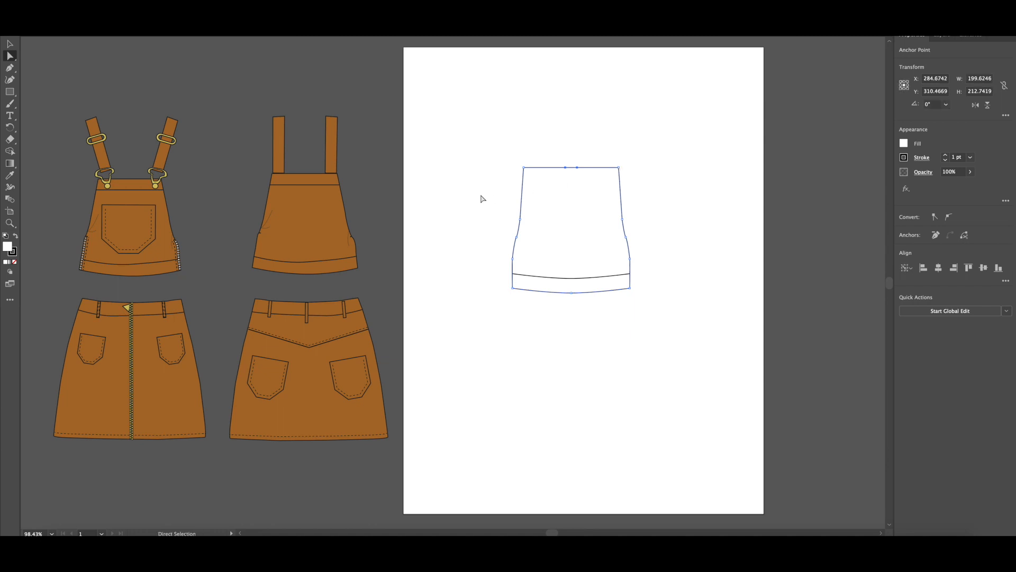
{"action": "key", "text": "super+c"}
{"action": "key", "text": "super+v"}
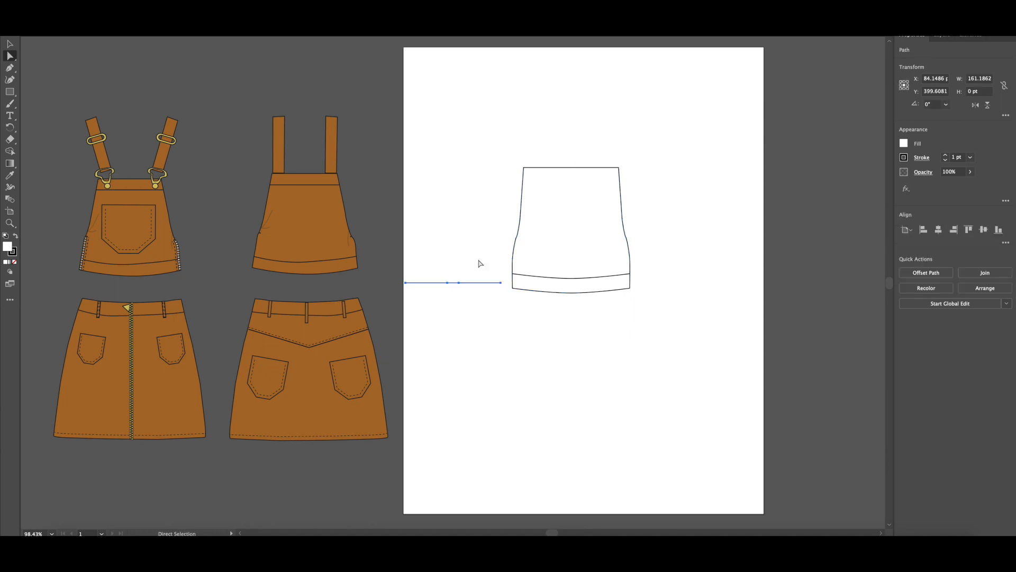
{"action": "left_click_drag", "start_coordinate": [458, 283], "coordinate": [581, 183]}
{"action": "key", "text": "super+shift+a"}
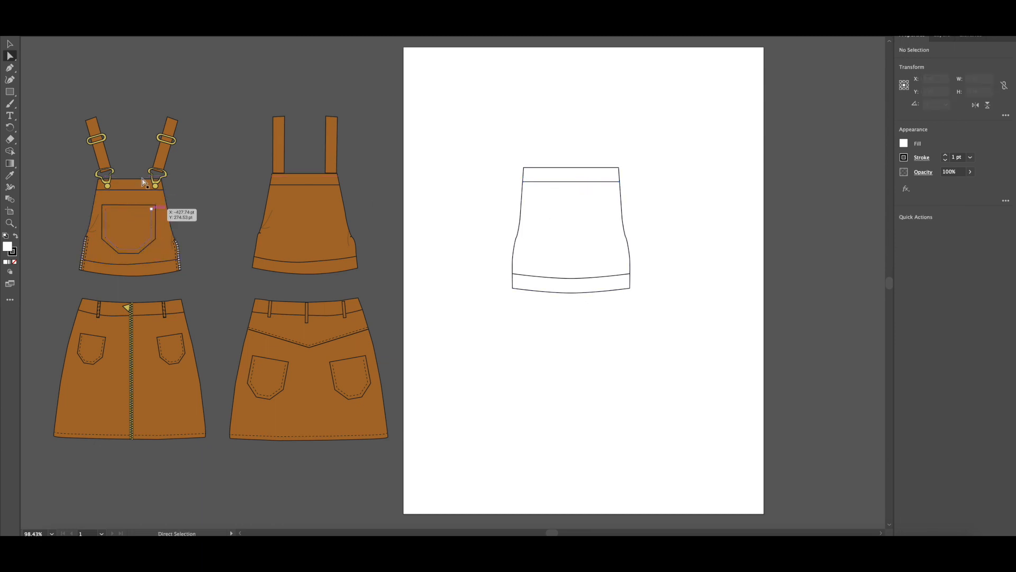
Step: Draw a closed left half of the bib pocket below the bib, about 81 by 139 pt, with an angled lower corner using the Pen tool
{"action": "left_click", "coordinate": [9, 67]}
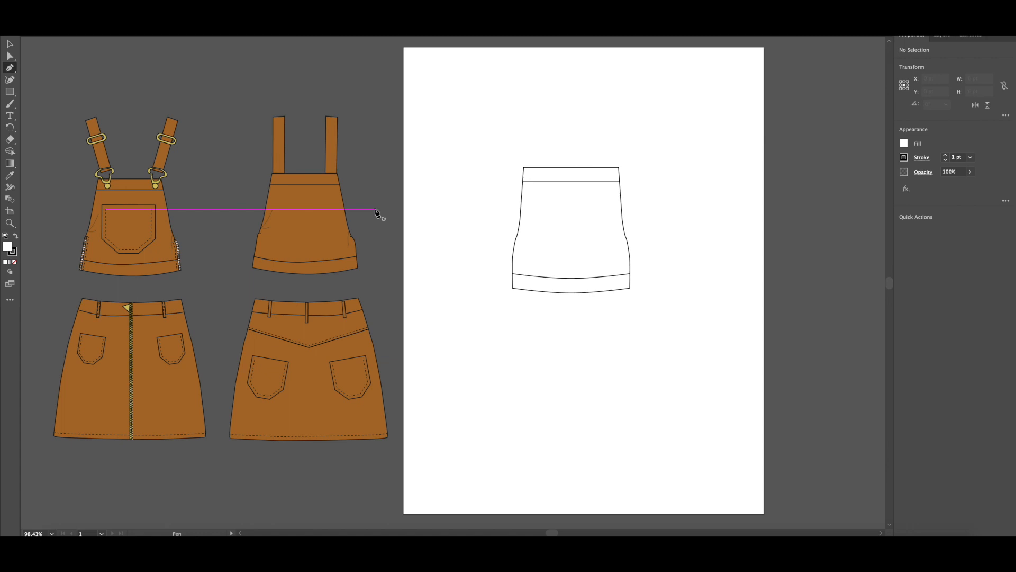
{"action": "left_click", "coordinate": [510, 336]}
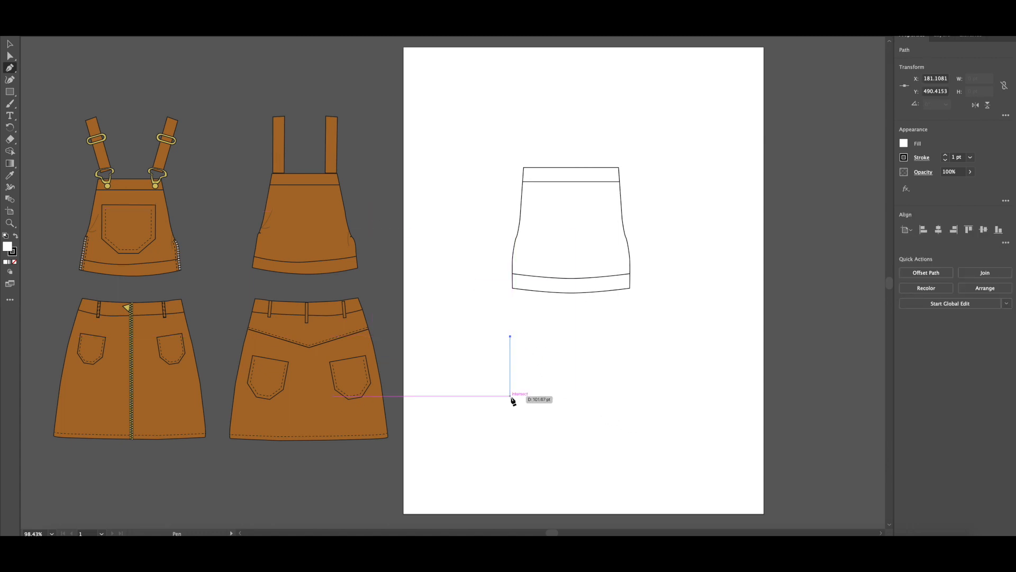
{"action": "left_click", "coordinate": [510, 396]}
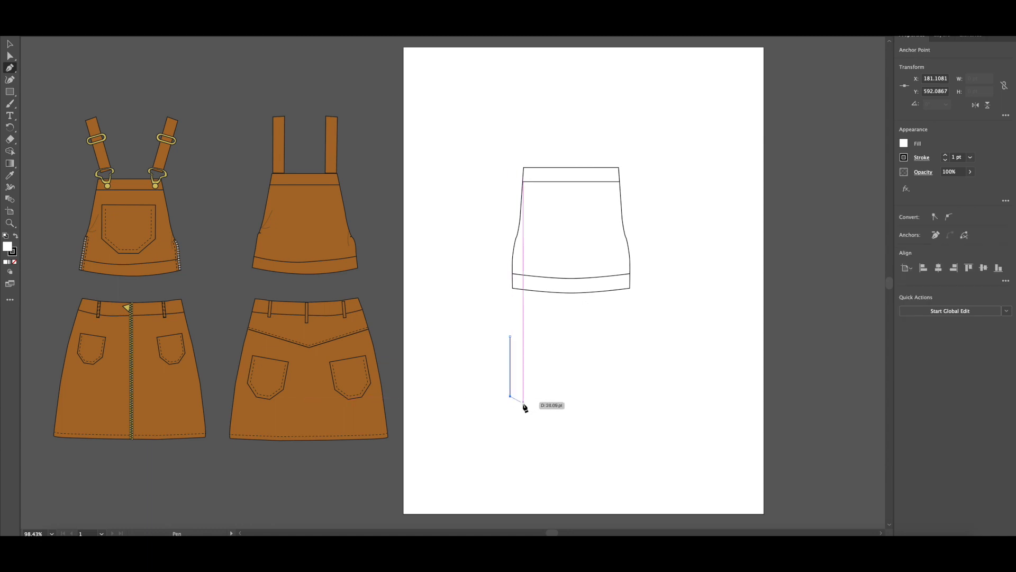
{"action": "left_click", "coordinate": [537, 418]}
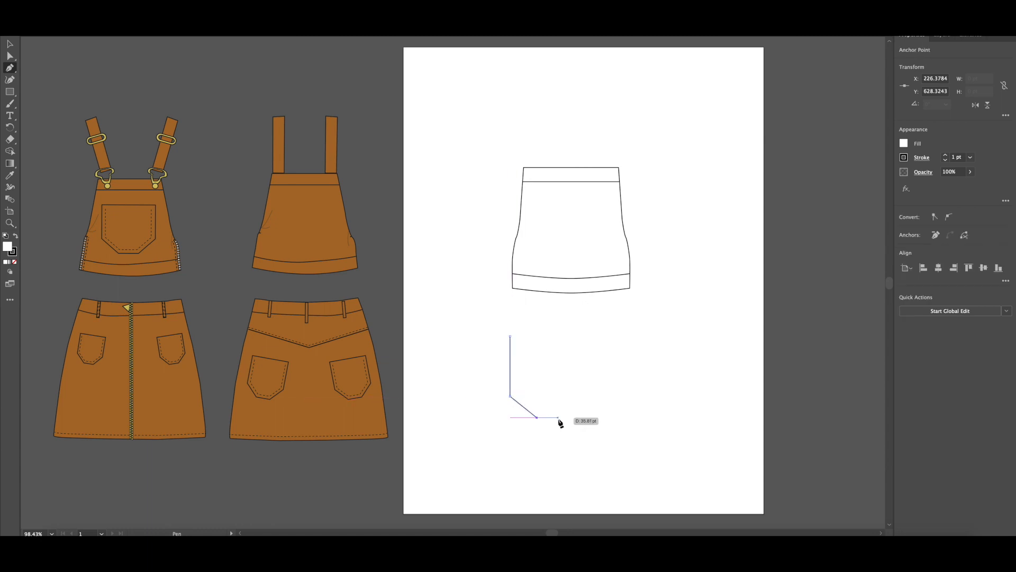
{"action": "left_click", "coordinate": [558, 418]}
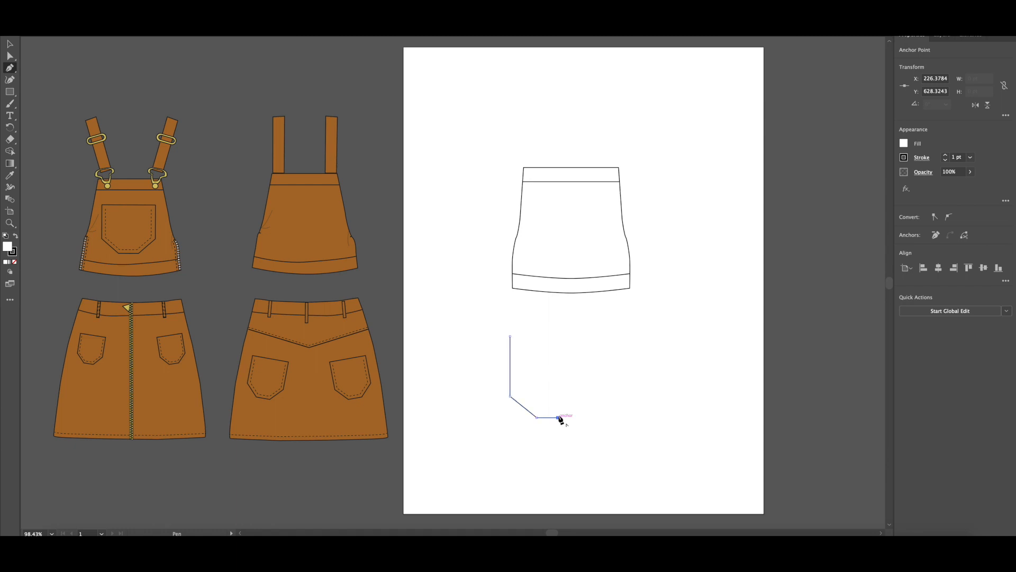
{"action": "left_click", "coordinate": [557, 335]}
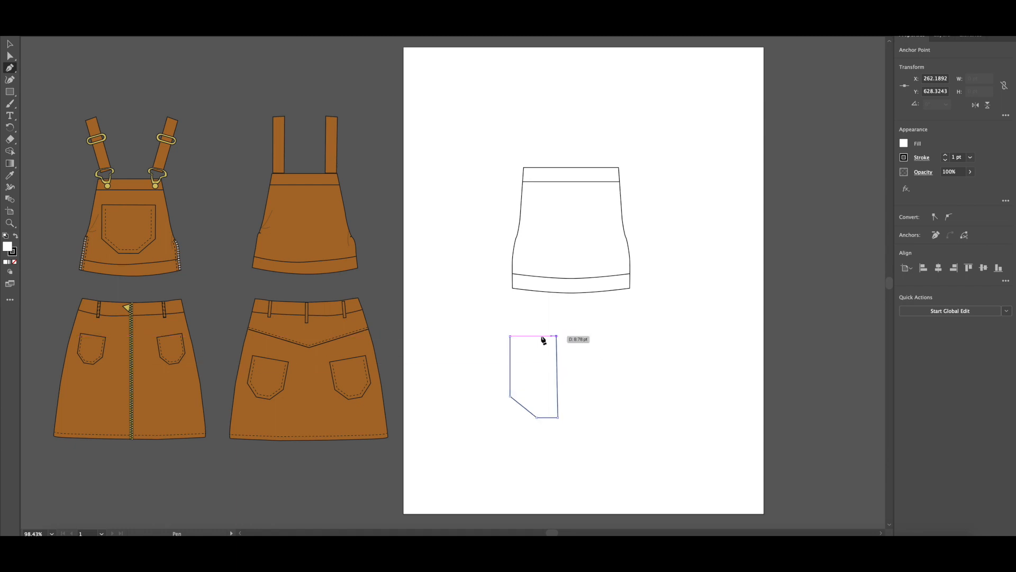
{"action": "left_click", "coordinate": [510, 336]}
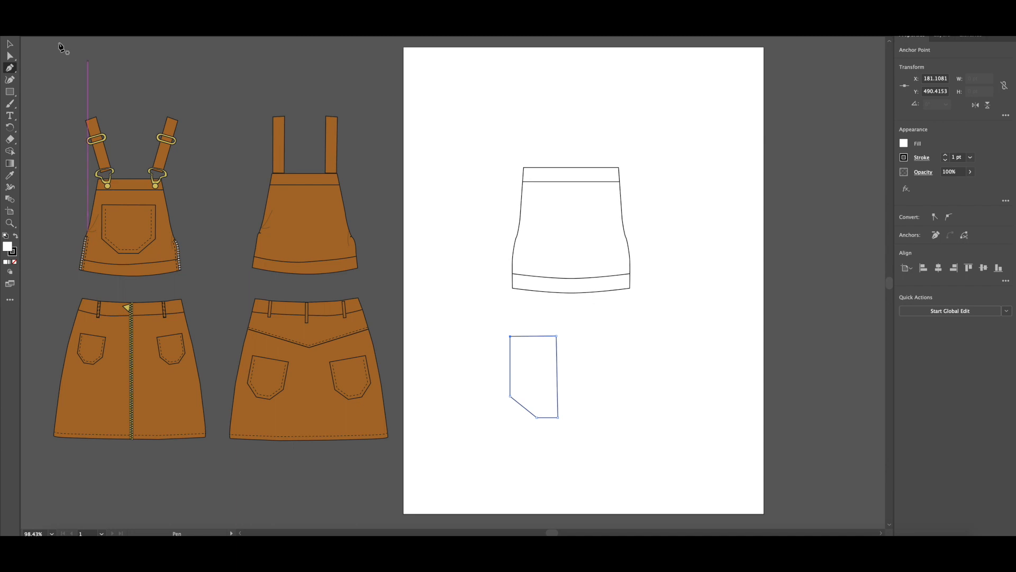
Step: Reflect a copy of the half pocket across the vertical axis and shift it 60 pt to the right, overlapping the original
{"action": "left_click", "coordinate": [10, 44]}
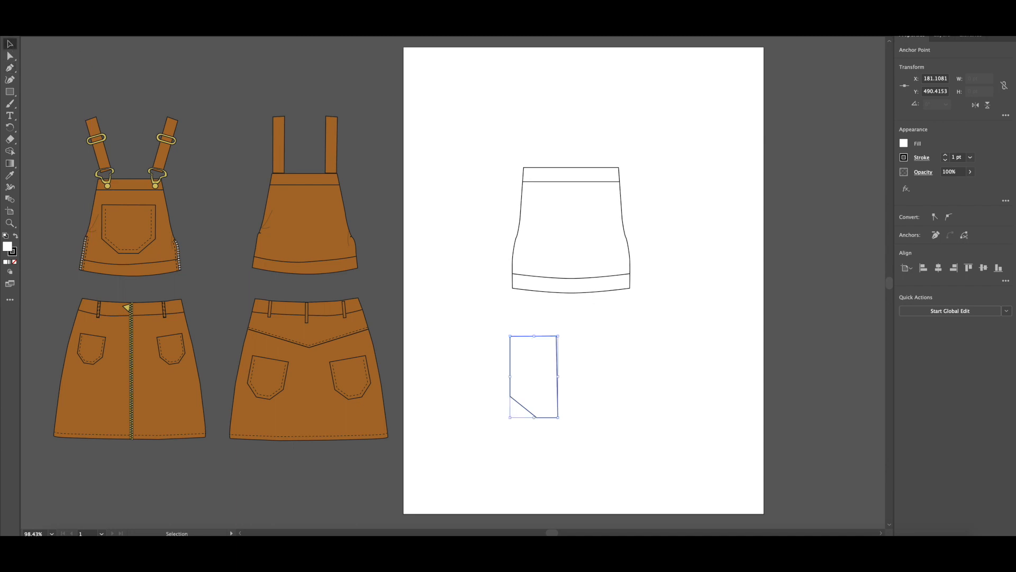
{"action": "left_click", "coordinate": [96, 6]}
{"action": "mouse_move", "coordinate": [106, 11]}
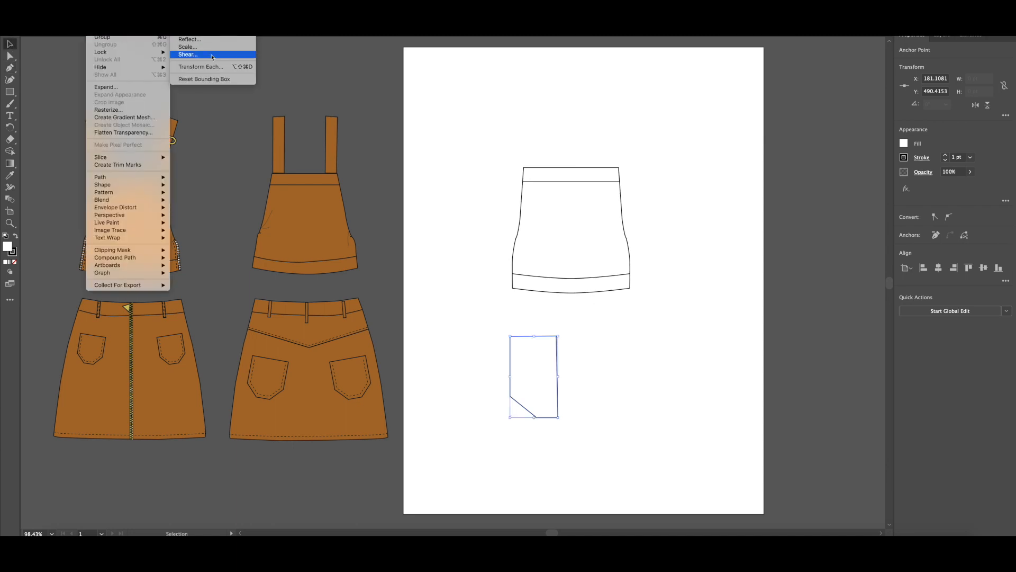
{"action": "left_click", "coordinate": [208, 48]}
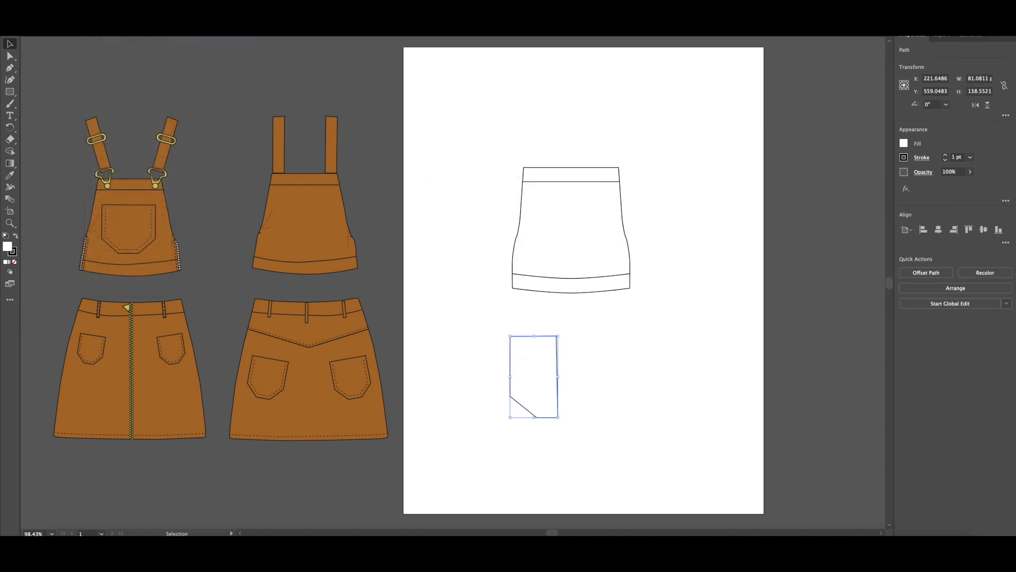
{"action": "left_click", "coordinate": [97, 5]}
{"action": "mouse_move", "coordinate": [127, 11]}
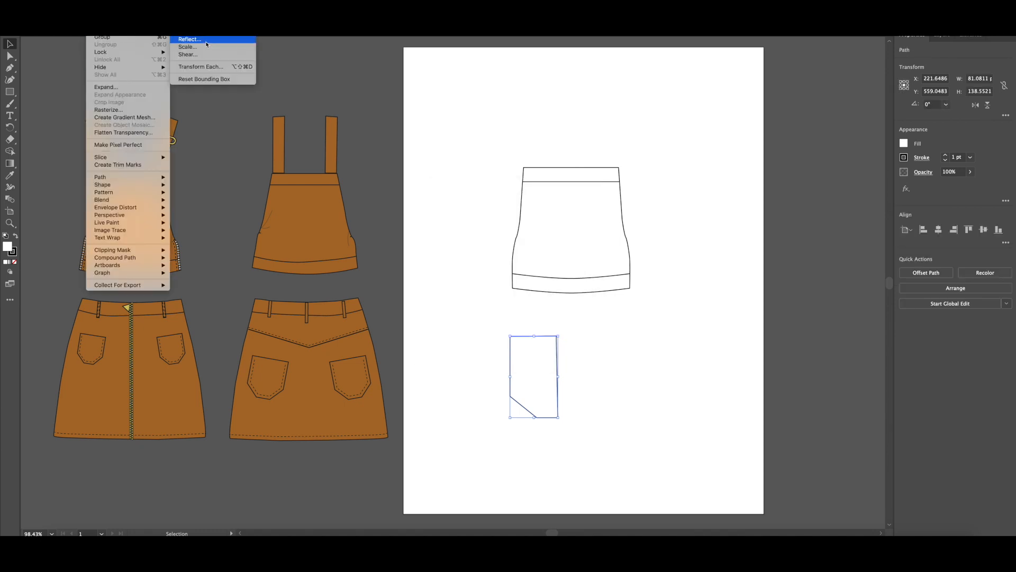
{"action": "left_click", "coordinate": [208, 42]}
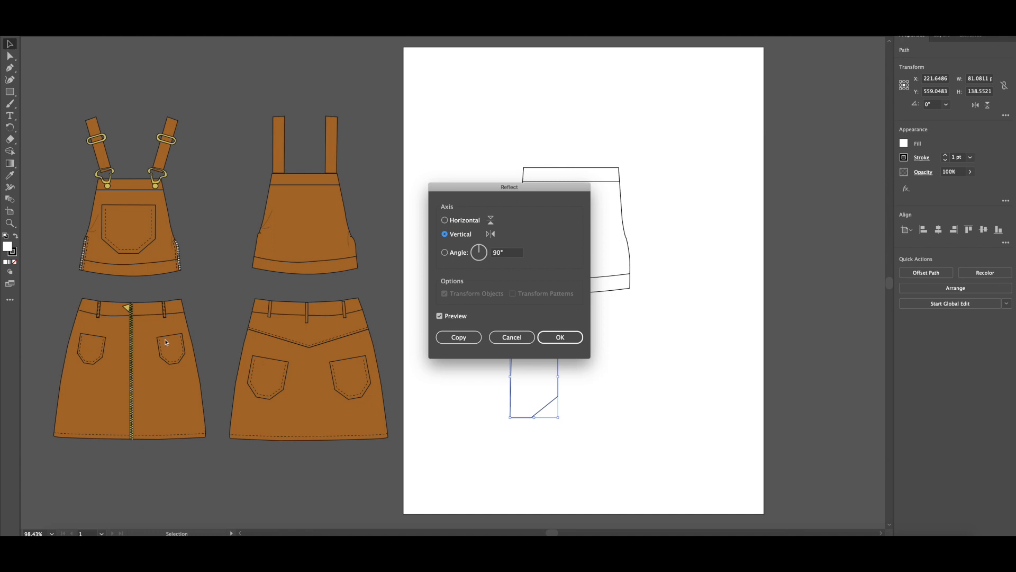
{"action": "left_click", "coordinate": [447, 337]}
{"action": "key", "text": "shift+Right"}
{"action": "key", "text": "shift+Right"}
{"action": "key", "text": "shift+Right"}
{"action": "key", "text": "shift+Right"}
{"action": "key", "text": "shift+Right"}
{"action": "key", "text": "shift+Right"}
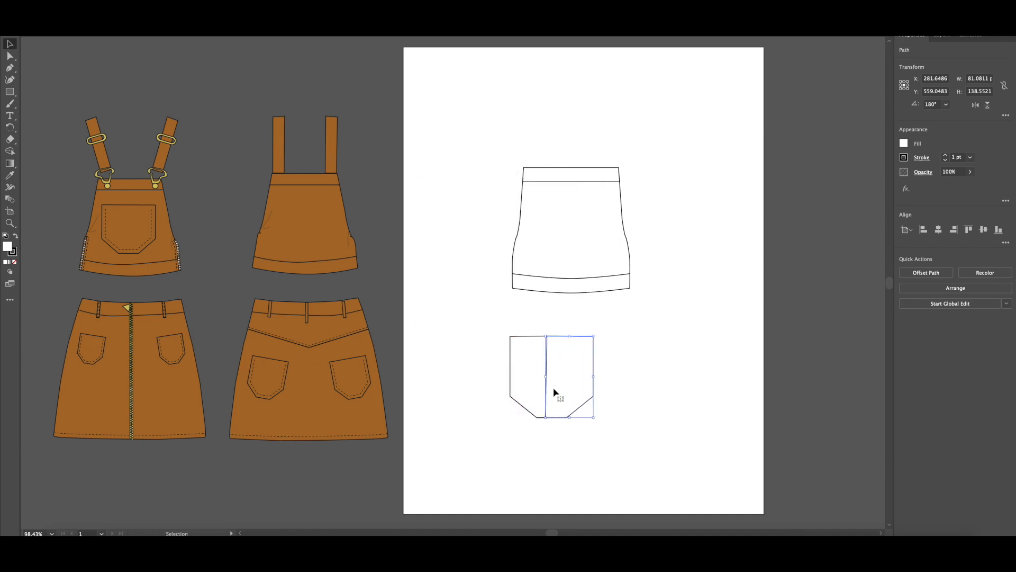
Step: Unite the two overlapping pocket halves into one pocket shape
{"action": "key", "text": "ctrl+shift+a"}
{"action": "left_click_drag", "start_coordinate": [483, 316], "coordinate": [637, 454]}
{"action": "key", "text": "ctrl+j"}
Step: Scale the pocket to about 110 by 108 pt and place it centred on the bib between the two seam lines
{"action": "left_click_drag", "start_coordinate": [594, 417], "coordinate": [574, 235]}
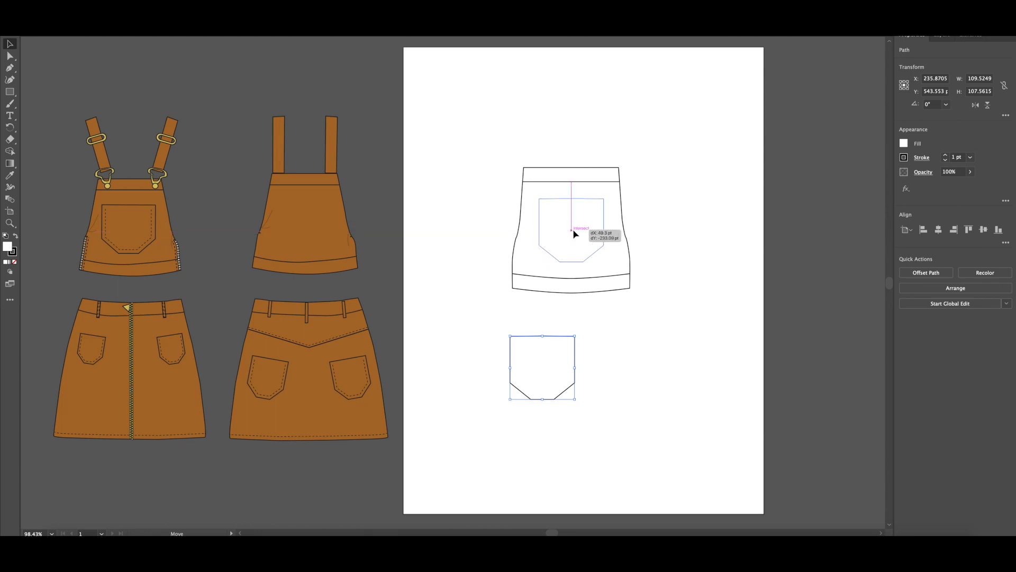
{"action": "left_click_drag", "start_coordinate": [574, 235], "coordinate": [574, 235]}
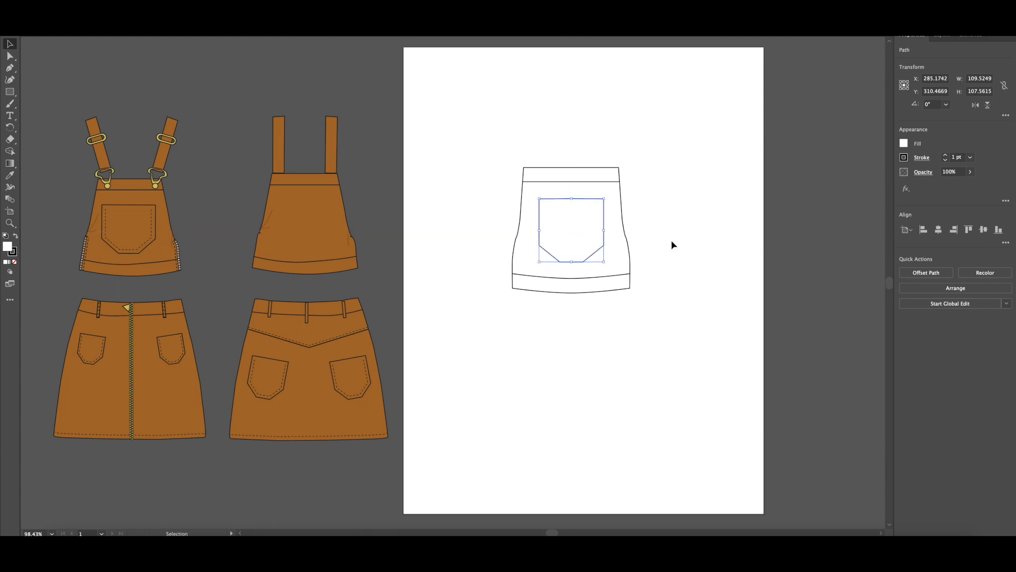
{"action": "left_click", "coordinate": [674, 247]}
{"action": "left_click", "coordinate": [576, 213]}
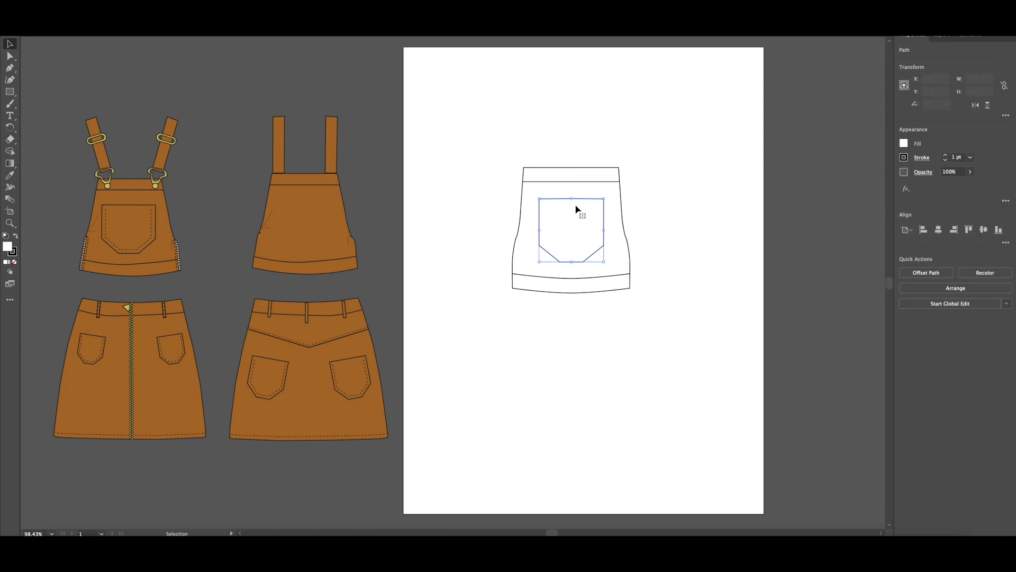
{"action": "left_click", "coordinate": [487, 188]}
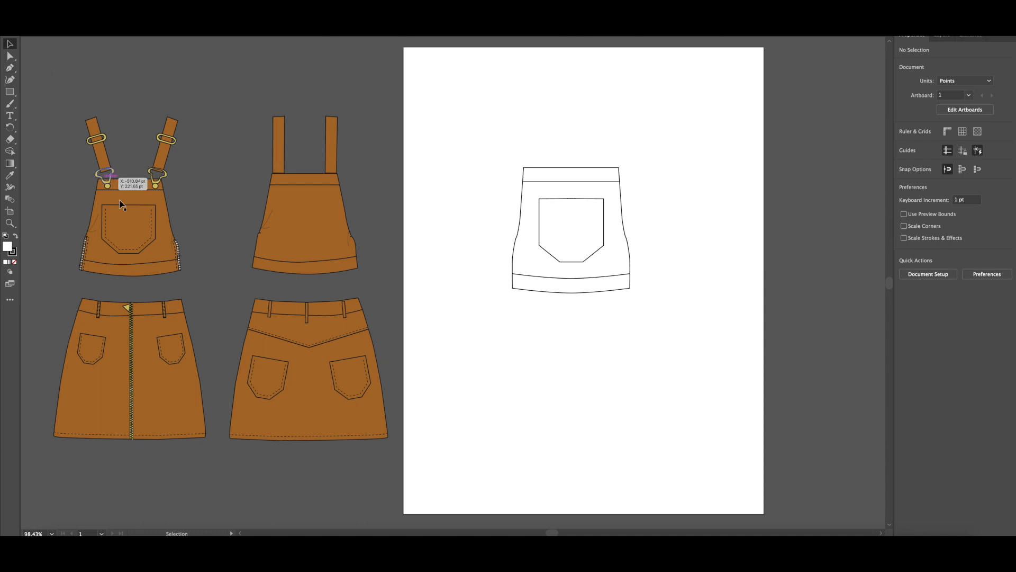
Step: Duplicate the bib pocket outline and paste the copy beside the bib for the stitch line
{"action": "left_click", "coordinate": [9, 55]}
{"action": "left_click", "coordinate": [557, 240]}
{"action": "left_click", "coordinate": [572, 199]}
{"action": "key", "text": "ctrl+c"}
{"action": "key", "text": "ctrl+v"}
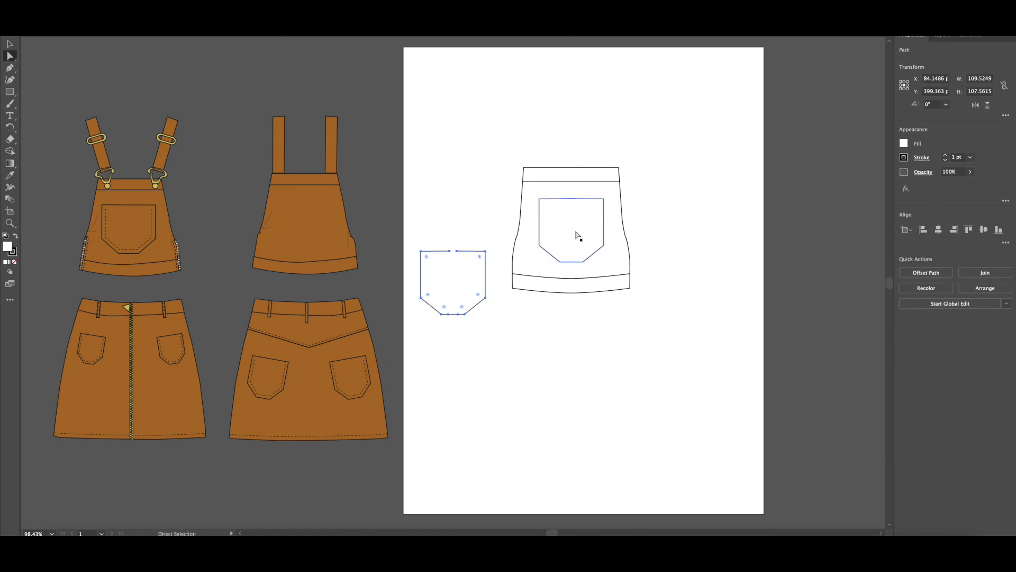
Step: Delete the top-edge segments and leftover anchor points from the pocket copy
{"action": "left_click", "coordinate": [495, 218]}
{"action": "left_click", "coordinate": [458, 252]}
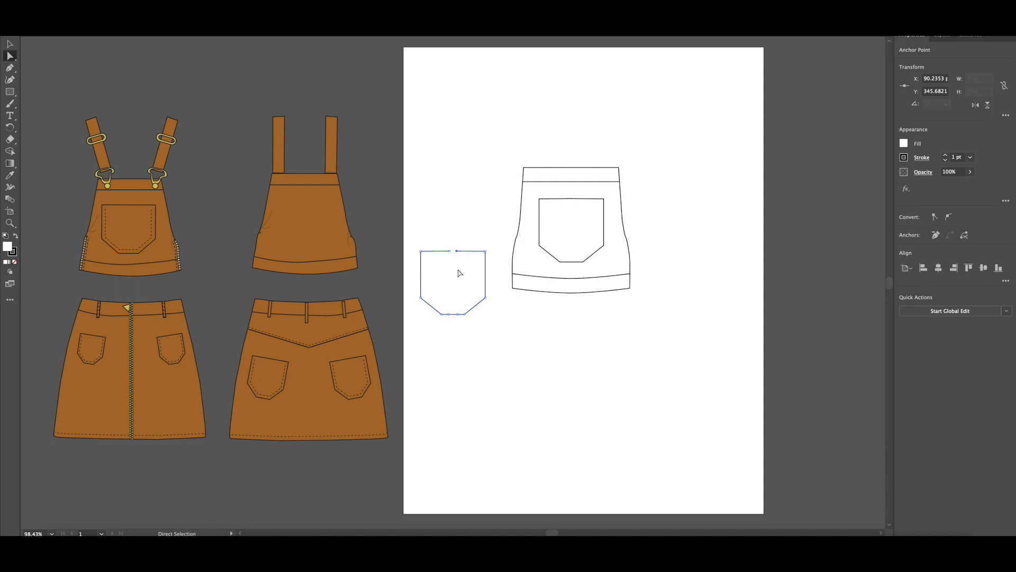
{"action": "key", "text": "Delete"}
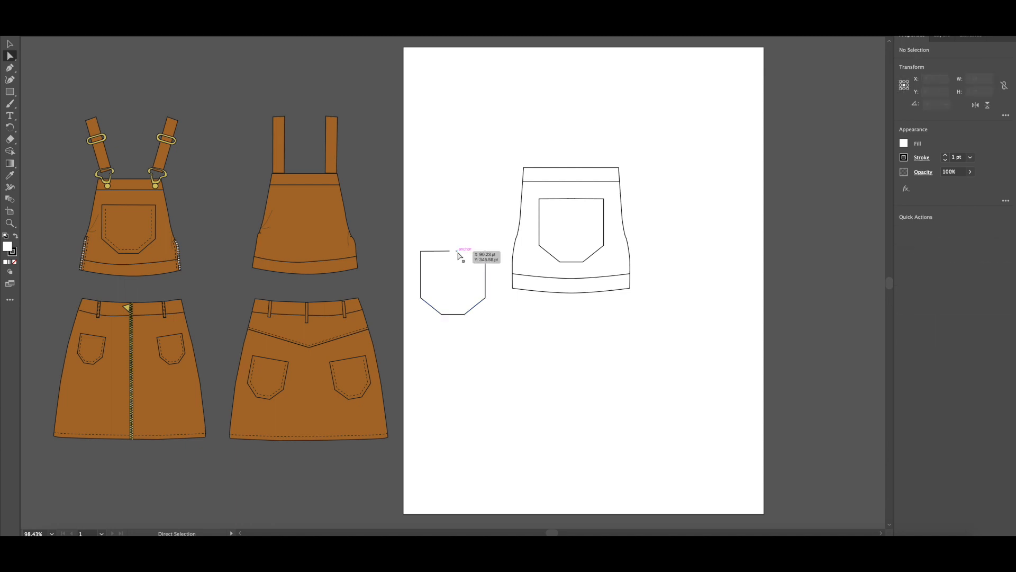
{"action": "scroll", "coordinate": [458, 254], "scroll_direction": "right", "scroll_amount": 3}
{"action": "left_click", "coordinate": [421, 255]}
{"action": "key", "text": "Delete"}
{"action": "left_click", "coordinate": [421, 254]}
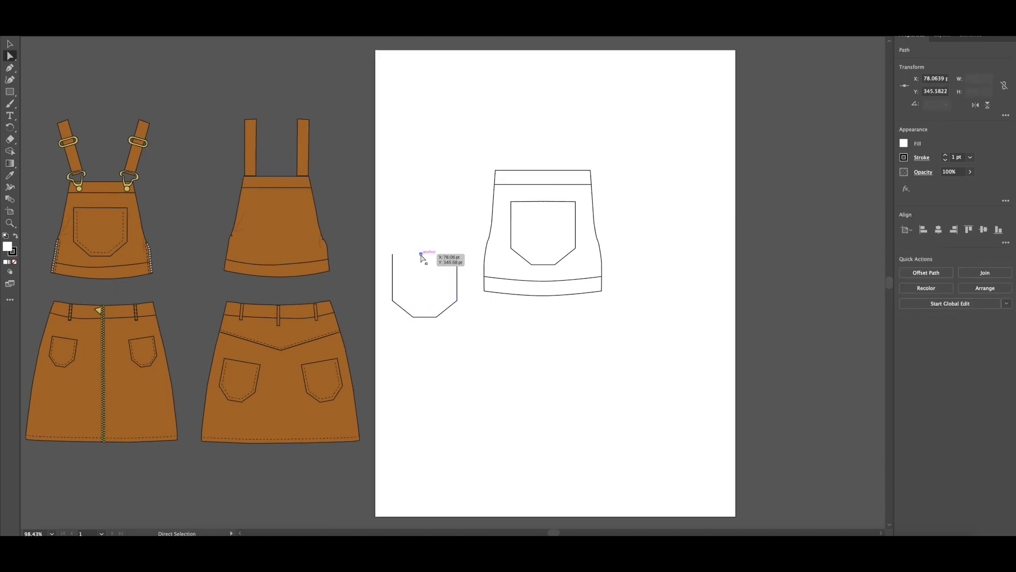
{"action": "key", "text": "Delete"}
Step: Turn on a dashed line for the stroke of the open pocket copy
{"action": "left_click", "coordinate": [11, 44]}
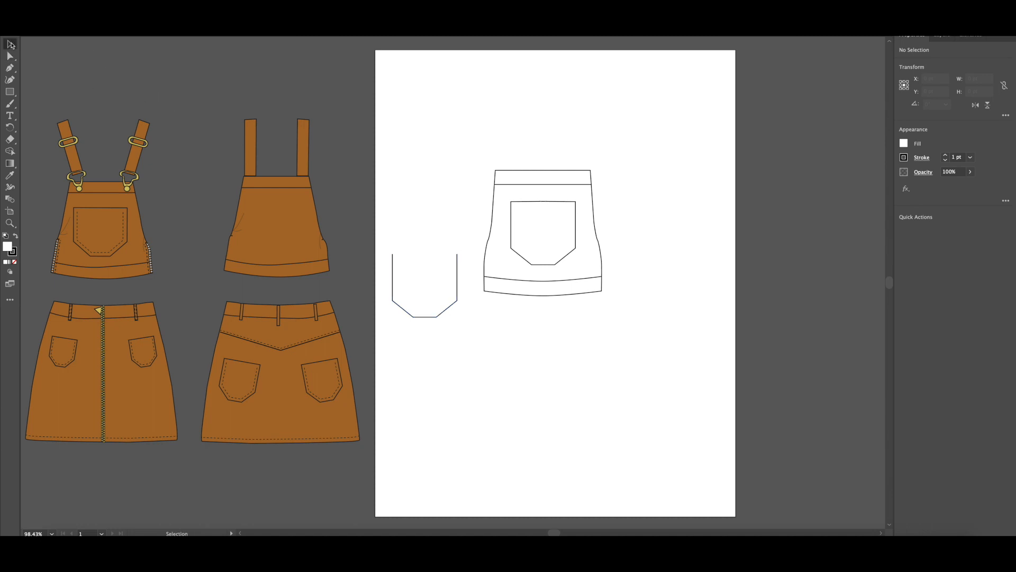
{"action": "left_click", "coordinate": [424, 317]}
{"action": "key", "text": "ctrl+j"}
{"action": "scroll", "coordinate": [565, 218], "scroll_direction": "down", "scroll_amount": 1}
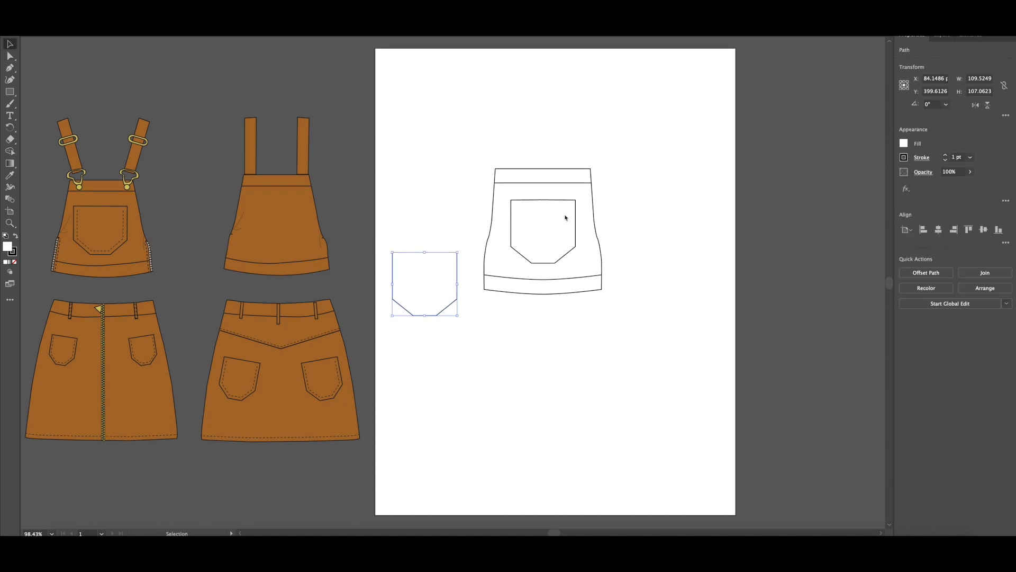
{"action": "key", "text": "F5"}
{"action": "left_click", "coordinate": [922, 158]}
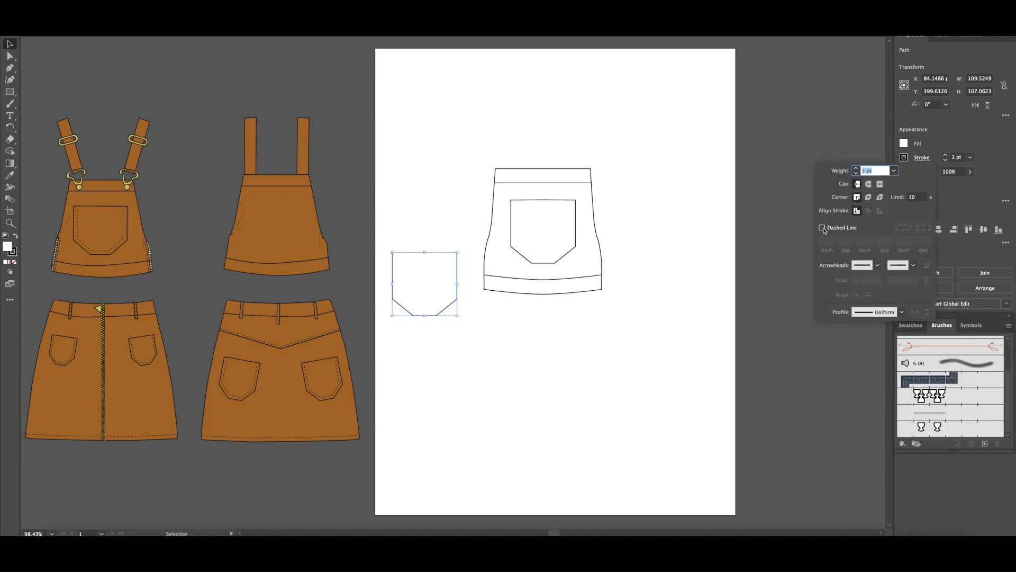
{"action": "left_click", "coordinate": [823, 229]}
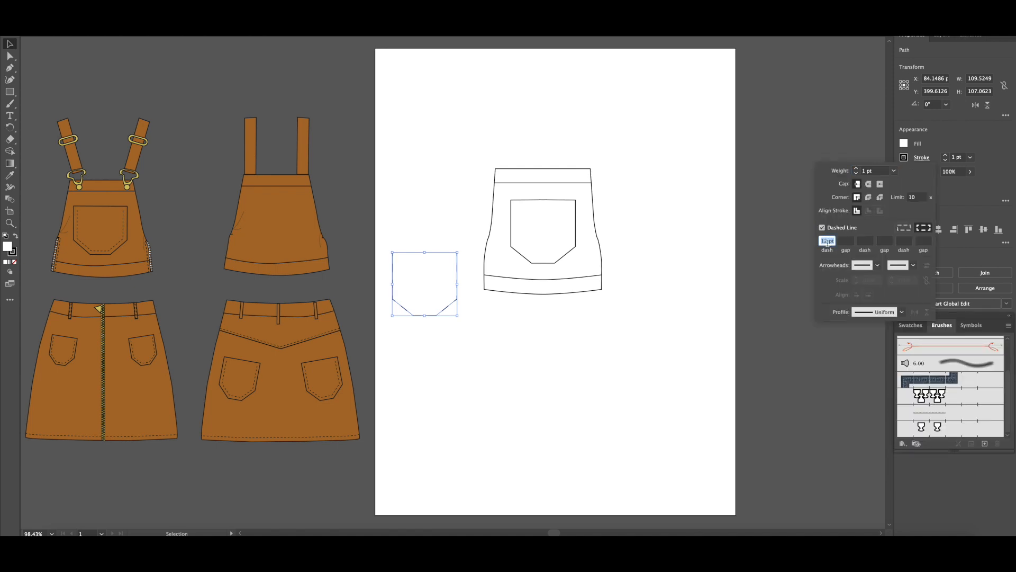
{"action": "left_click", "coordinate": [611, 340]}
{"action": "left_click", "coordinate": [545, 339]}
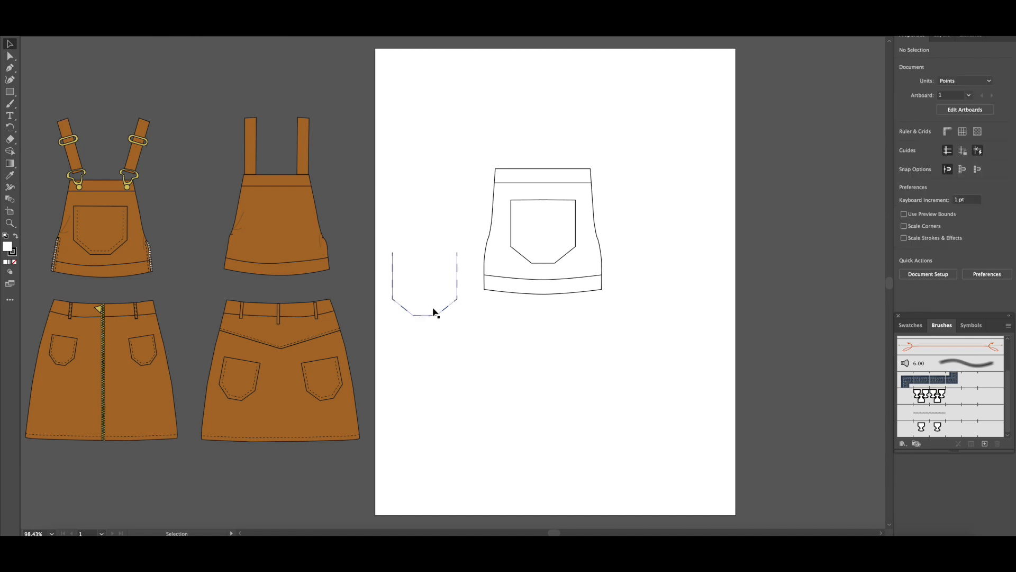
Step: Set the dash length of the pocket stitch line to 2 pt
{"action": "left_click", "coordinate": [444, 311]}
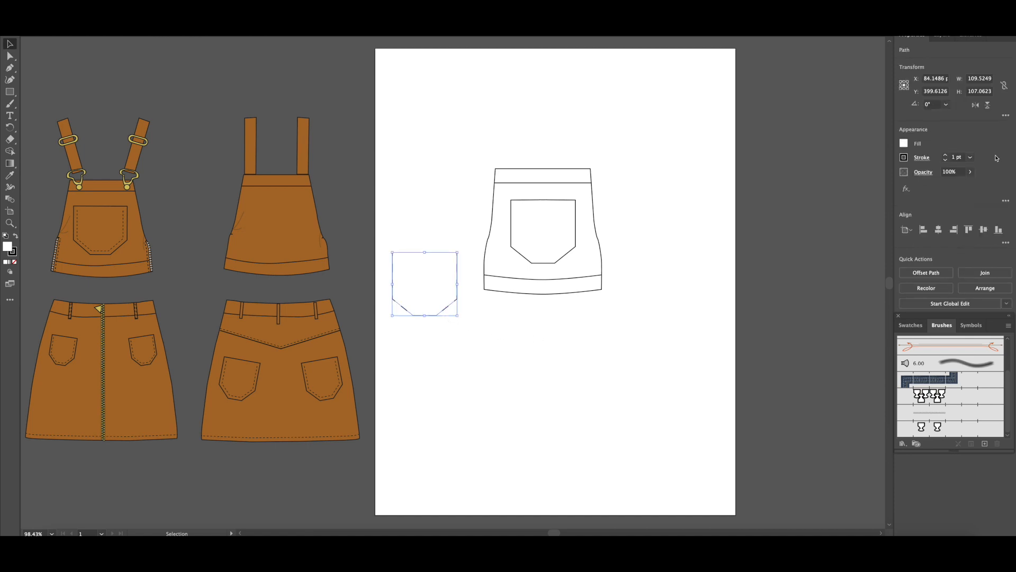
{"action": "left_click", "coordinate": [922, 158]}
{"action": "left_click", "coordinate": [827, 241]}
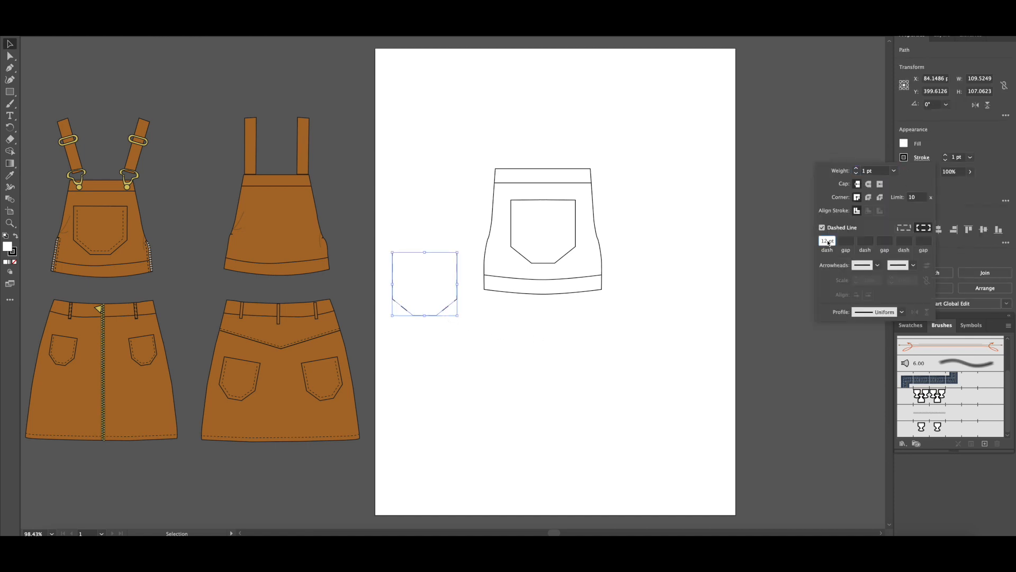
{"action": "double_click", "coordinate": [827, 240]}
{"action": "key", "text": "Escape"}
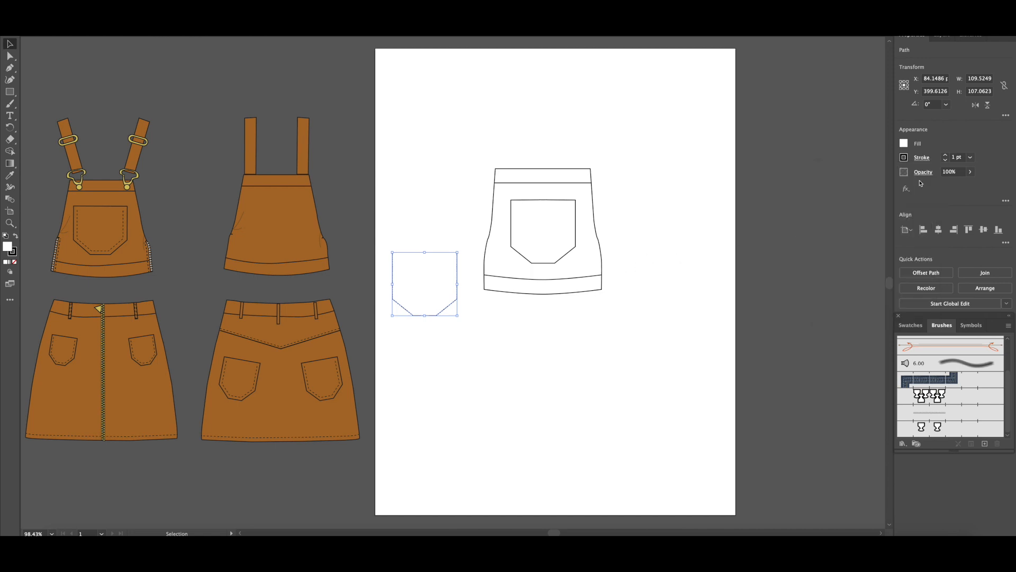
Step: Set the dash length of the pocket stitch line to 5 pt
{"action": "left_click", "coordinate": [922, 157]}
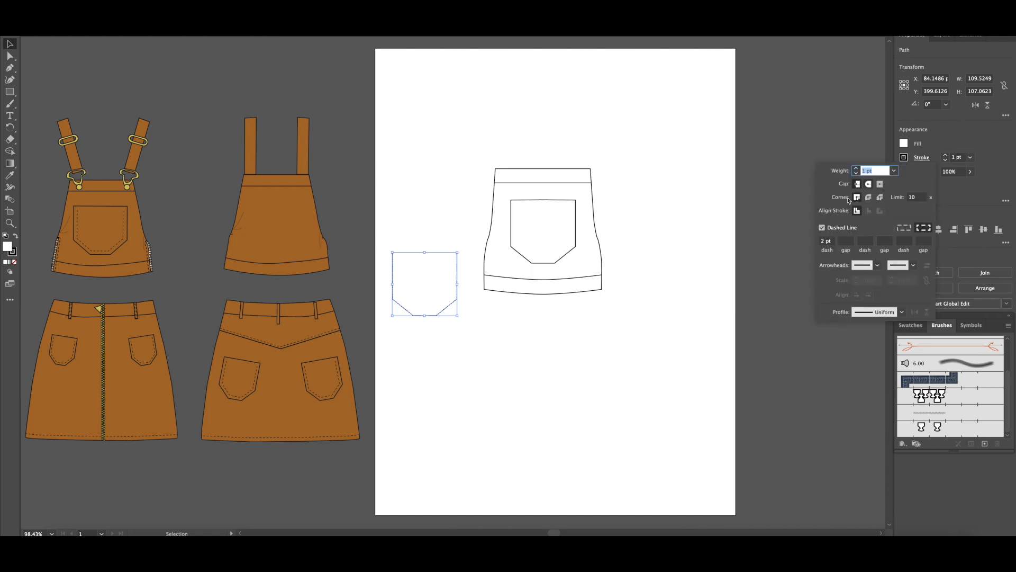
{"action": "double_click", "coordinate": [825, 241]}
{"action": "type", "text": "5"}
{"action": "left_click", "coordinate": [620, 317]}
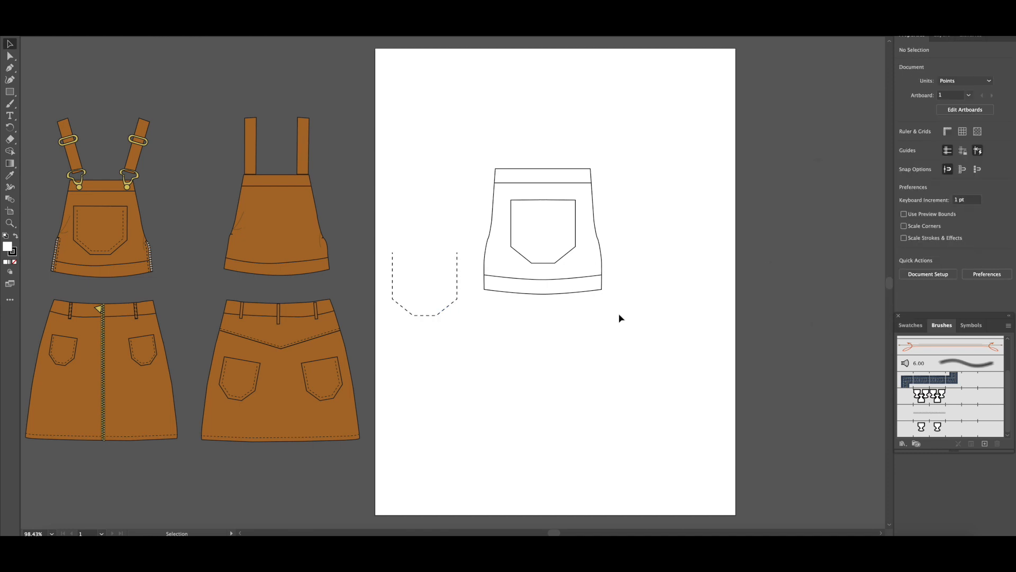
Step: Set the stroke weight of the pocket's dashed stitch line to 0.5 pt
{"action": "left_click", "coordinate": [451, 308]}
{"action": "left_click", "coordinate": [970, 157]}
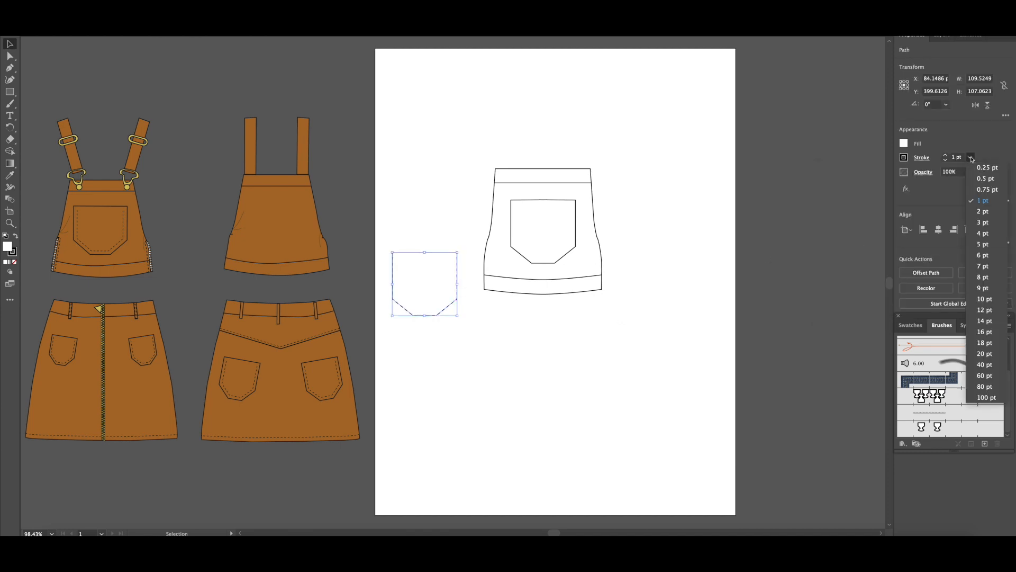
{"action": "left_click", "coordinate": [986, 179]}
{"action": "left_click", "coordinate": [738, 199]}
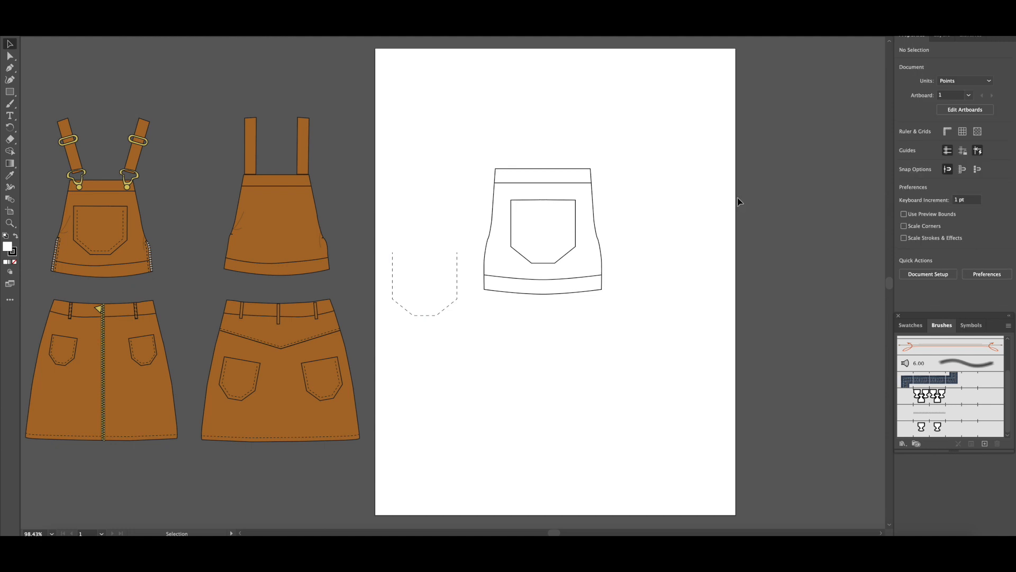
{"action": "left_click", "coordinate": [449, 313]}
{"action": "left_click", "coordinate": [923, 159]}
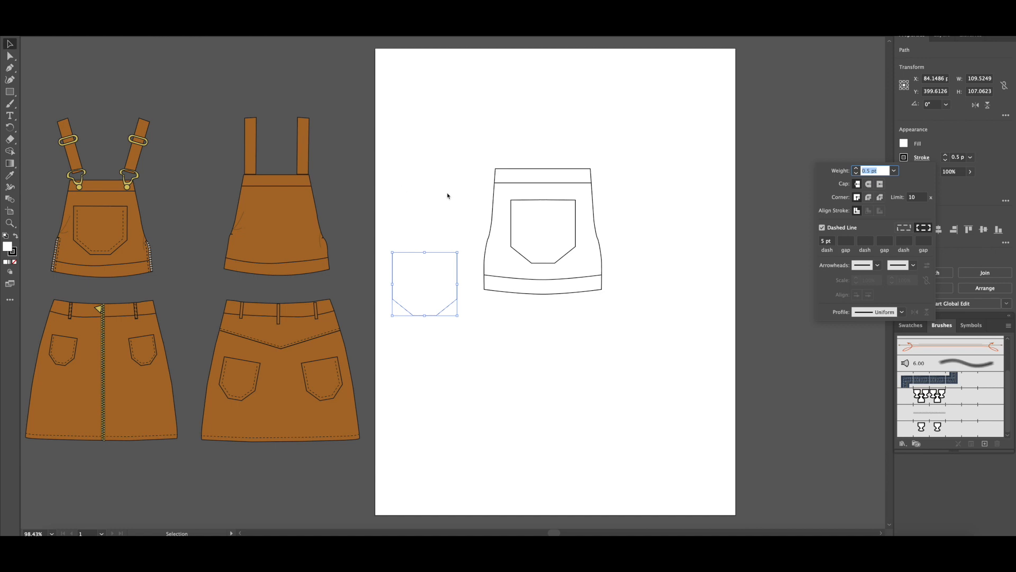
{"action": "left_click", "coordinate": [374, 217]}
Step: Move the dashed stitch line onto the bib pocket and scale it to about 101 by 99 pt, centred inside the outline
{"action": "left_click_drag", "start_coordinate": [409, 312], "coordinate": [529, 261]}
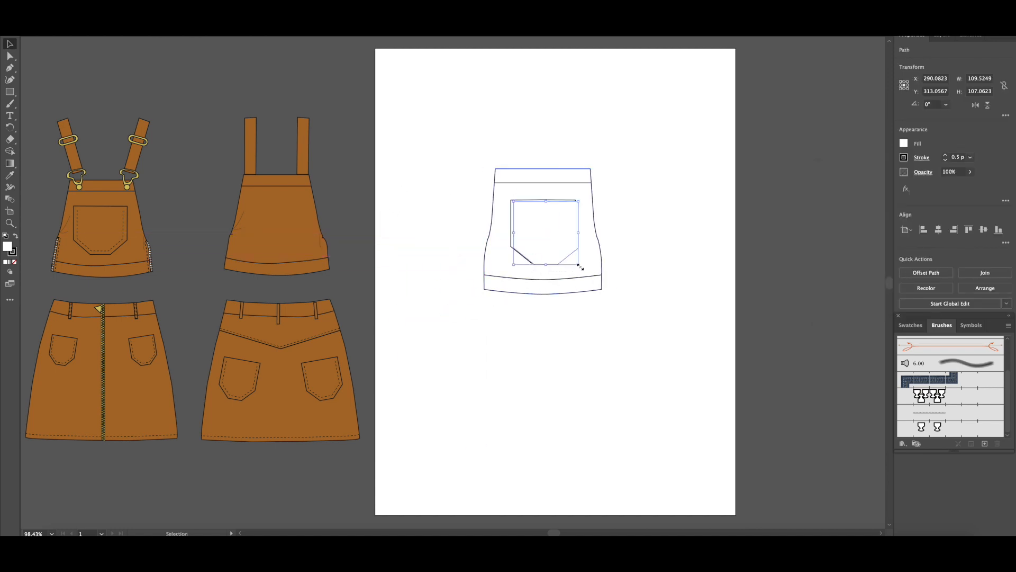
{"action": "left_click_drag", "start_coordinate": [579, 265], "coordinate": [575, 263]}
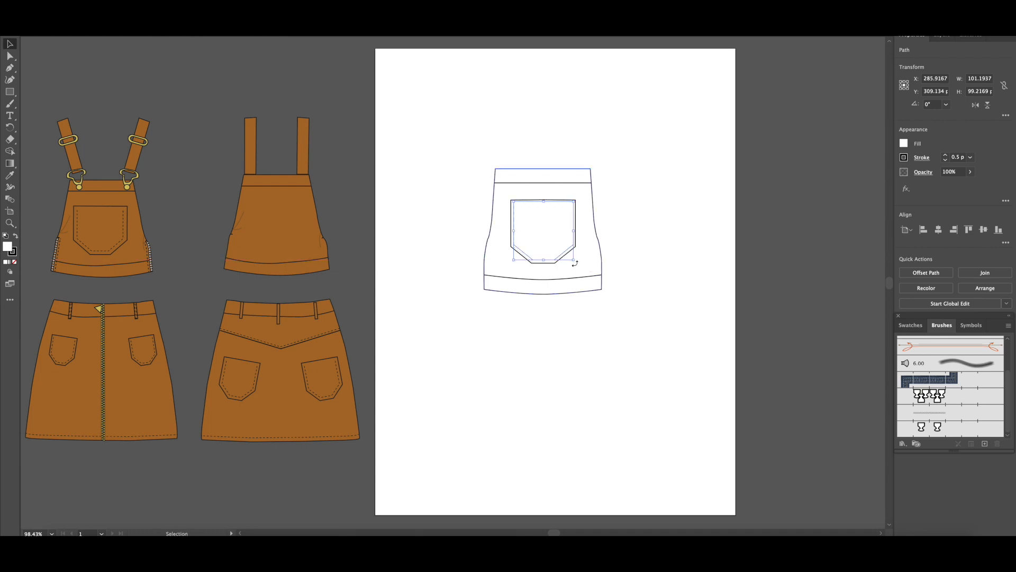
{"action": "left_click", "coordinate": [644, 270]}
{"action": "left_click", "coordinate": [531, 259]}
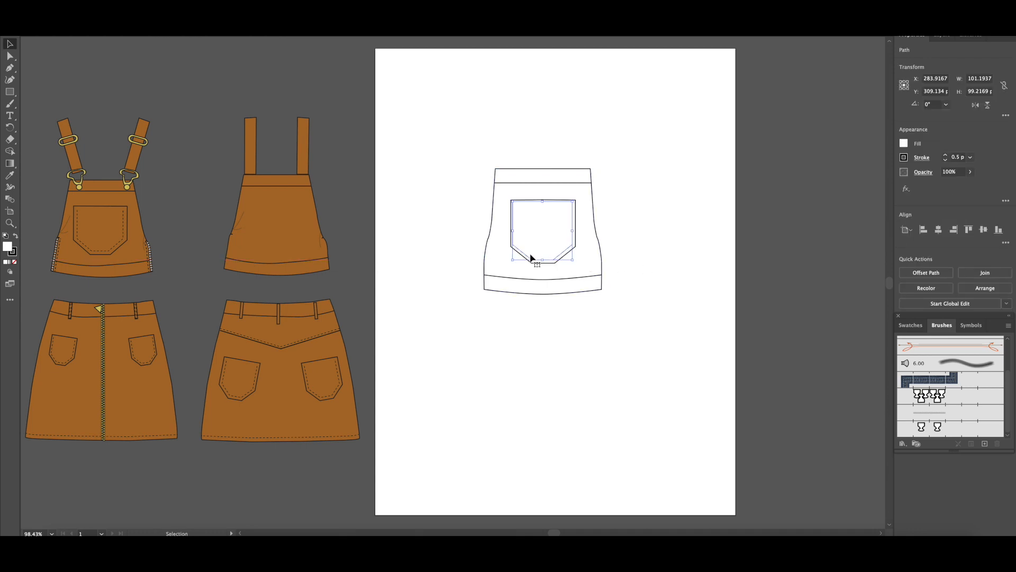
{"action": "left_click", "coordinate": [681, 228]}
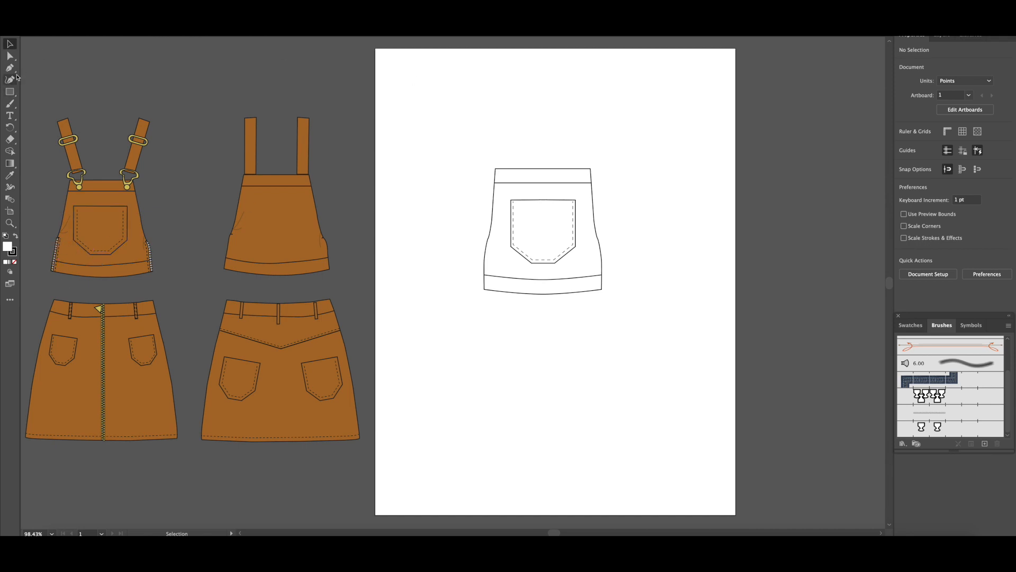
Step: Draw a strap rectangle about 25 by 124 pt, tilt it about 5.6°, and place it above the bib's left side
{"action": "left_click", "coordinate": [10, 92]}
{"action": "left_click_drag", "start_coordinate": [415, 89], "coordinate": [430, 163]}
{"action": "key", "text": "v"}
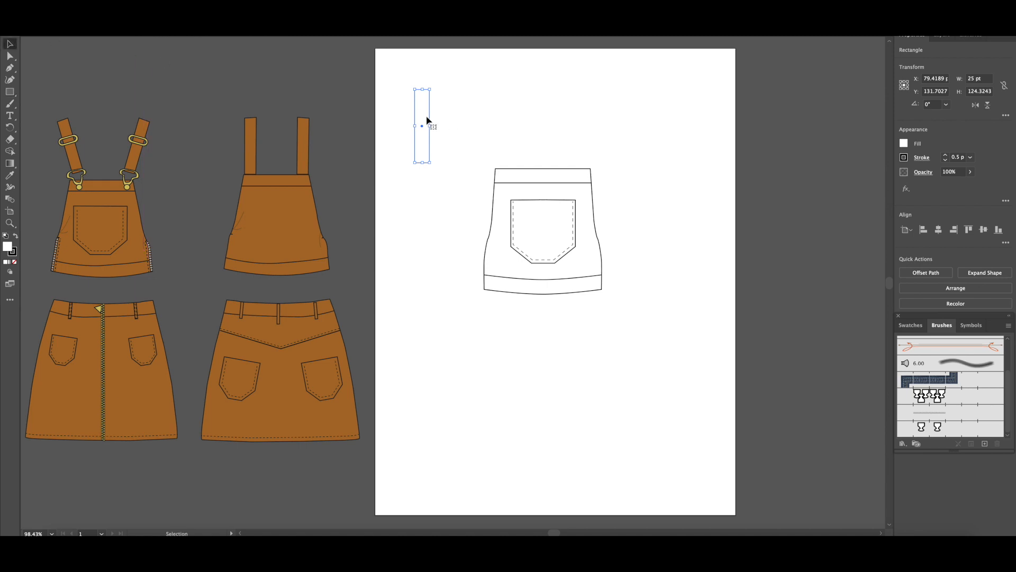
{"action": "left_click_drag", "start_coordinate": [422, 141], "coordinate": [511, 147]}
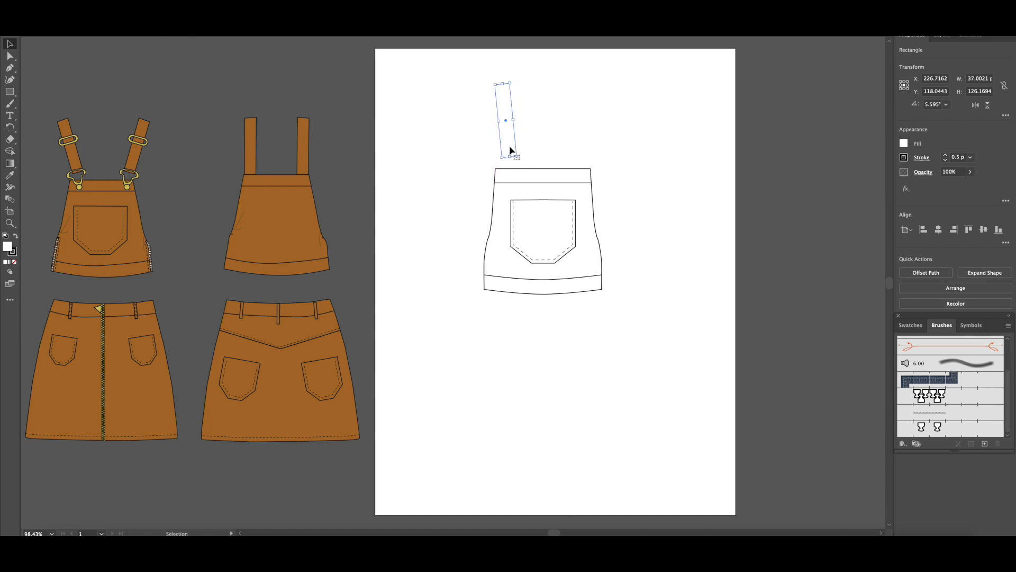
Step: Set the left strap's stroke weight to 1 pt and move the strap slightly down toward the bib
{"action": "left_click", "coordinate": [922, 158]}
{"action": "left_click", "coordinate": [894, 171]}
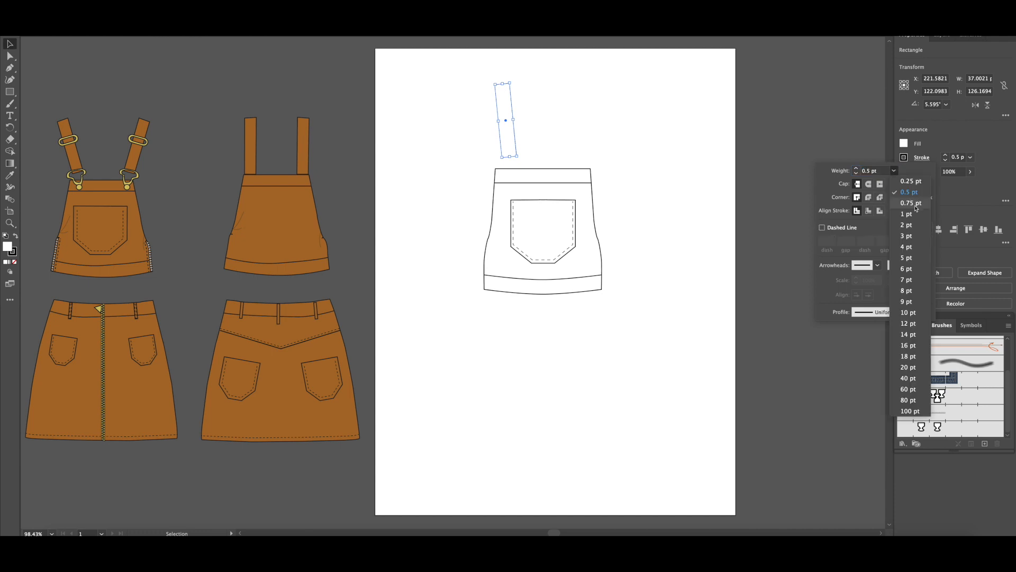
{"action": "left_click", "coordinate": [908, 219]}
{"action": "left_click", "coordinate": [475, 123]}
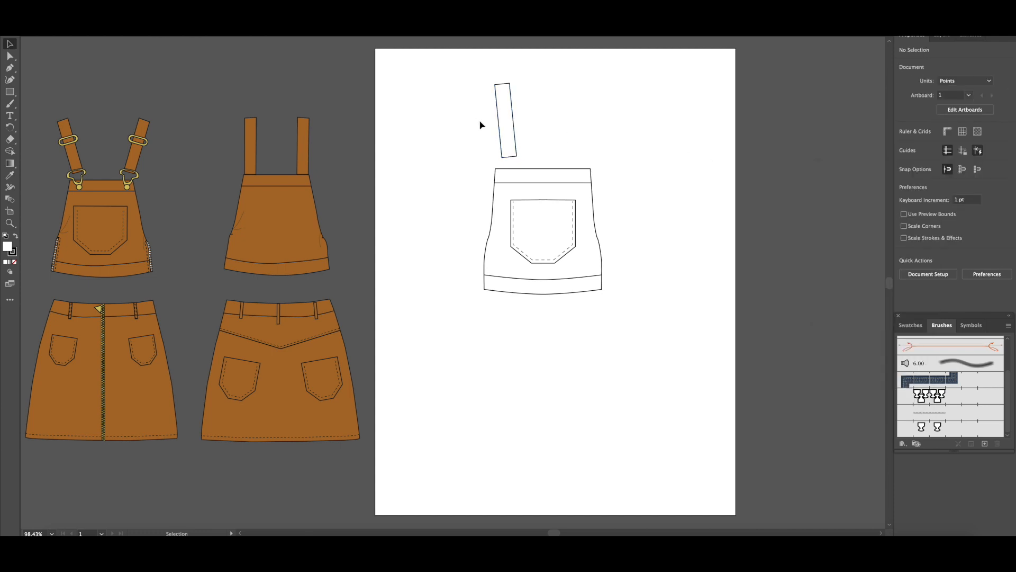
{"action": "left_click_drag", "start_coordinate": [506, 141], "coordinate": [508, 147]}
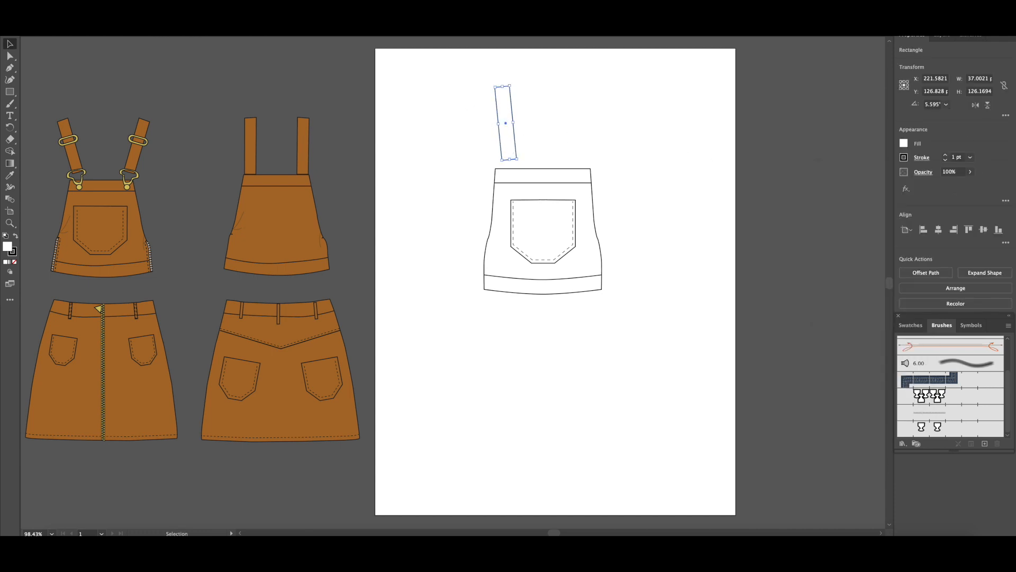
Step: Reflect a copy of the left strap across the vertical axis and shift it above the bib's right side
{"action": "left_click", "coordinate": [95, 10]}
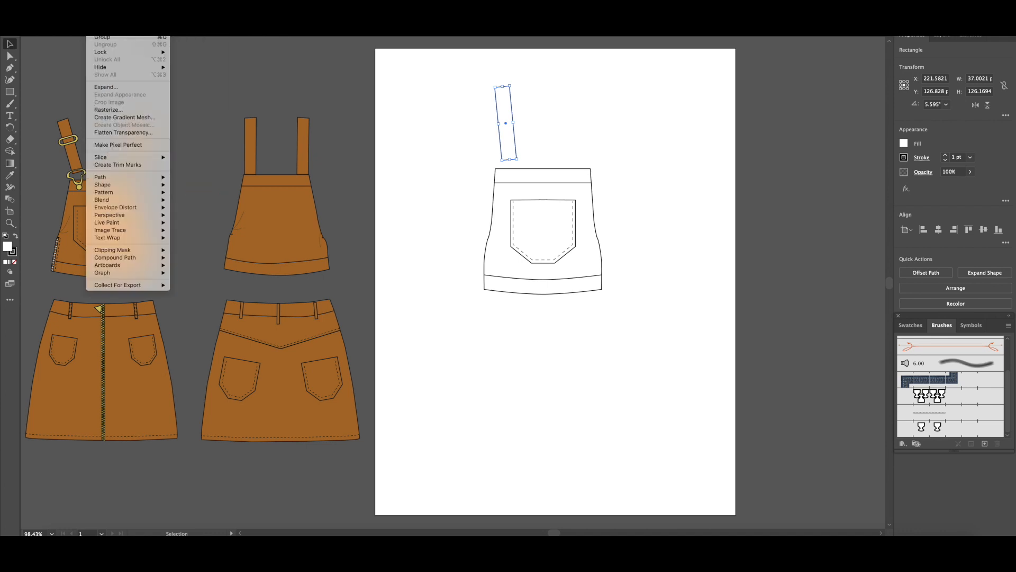
{"action": "left_click", "coordinate": [183, 42]}
{"action": "left_click", "coordinate": [458, 337]}
{"action": "key", "text": "shift+Right"}
{"action": "key", "text": "shift+Right"}
{"action": "key", "text": "shift+Right"}
{"action": "key", "text": "shift+Right"}
{"action": "key", "text": "shift+Right"}
{"action": "key", "text": "shift+Right"}
{"action": "key", "text": "shift+Right"}
{"action": "key", "text": "shift+Right"}
{"action": "key", "text": "shift+Right"}
{"action": "key", "text": "shift+Right"}
{"action": "key", "text": "shift+Right"}
{"action": "key", "text": "shift+Right"}
{"action": "left_click", "coordinate": [644, 169]}
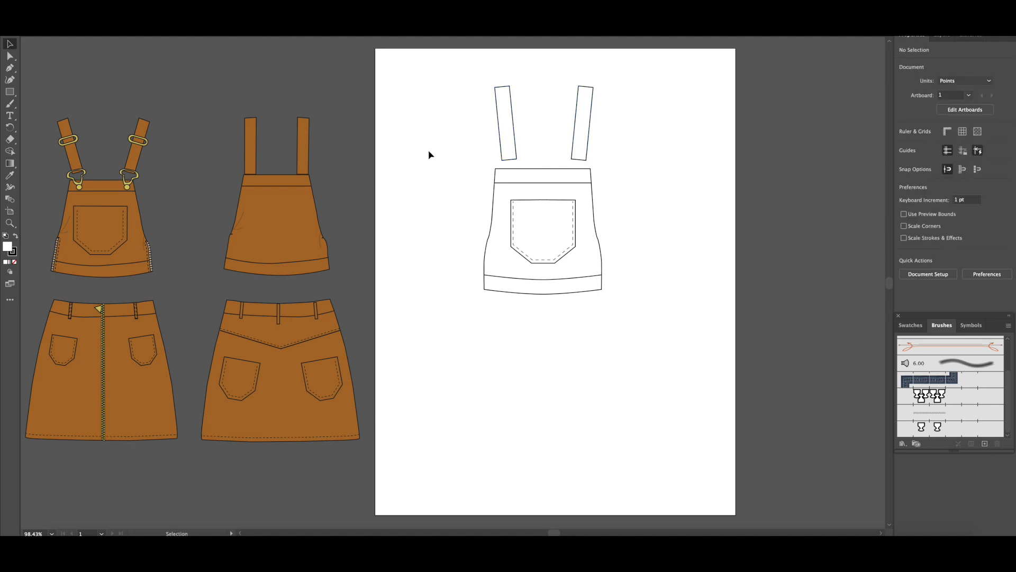
Step: Draw an ellipse about 154 by 70 pt in the empty area below the bib for the strap ring
{"action": "scroll", "coordinate": [428, 150], "scroll_direction": "up", "scroll_amount": 1}
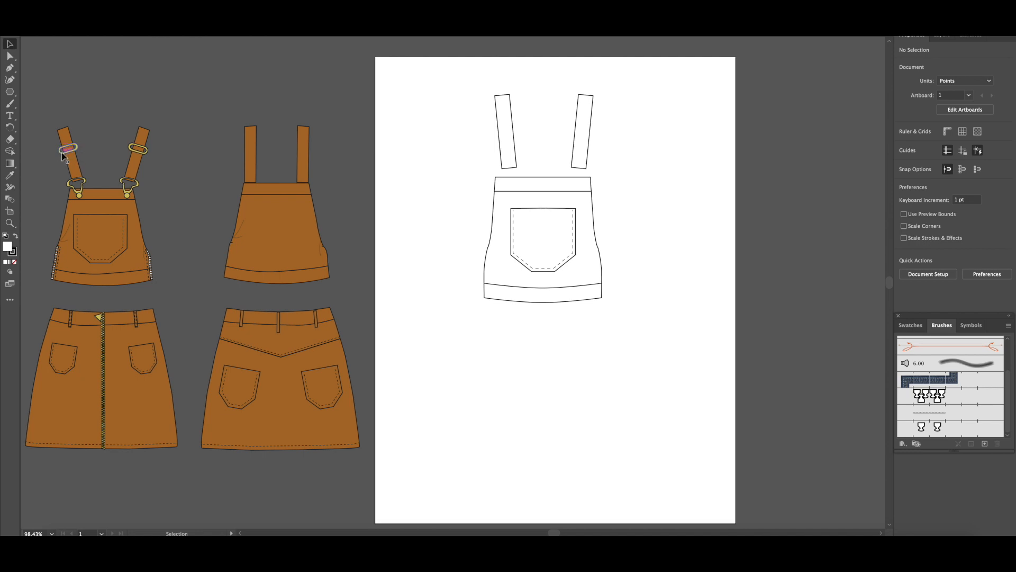
{"action": "left_click", "coordinate": [9, 92]}
{"action": "left_click", "coordinate": [60, 104]}
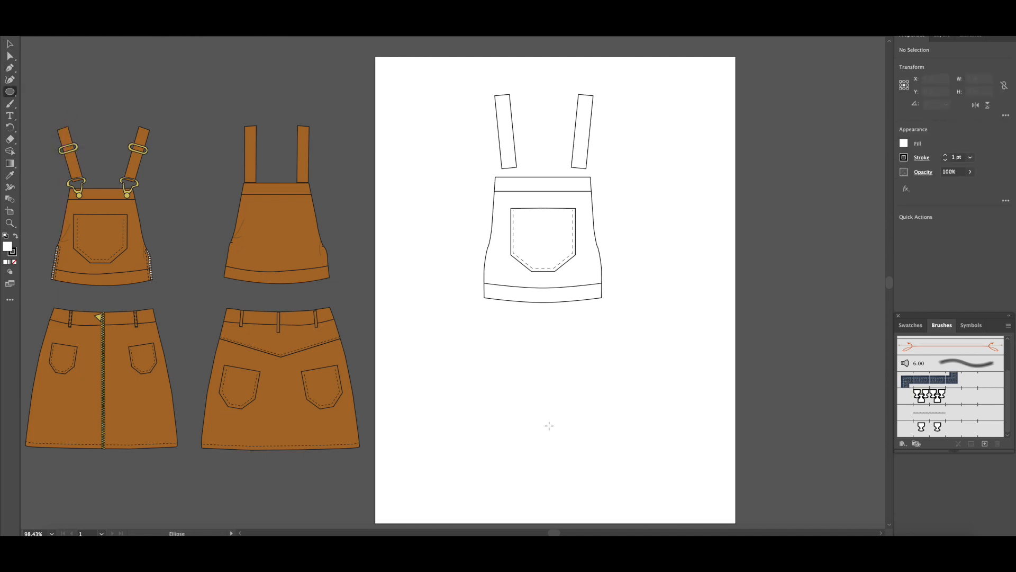
{"action": "left_click_drag", "start_coordinate": [443, 371], "coordinate": [515, 408]}
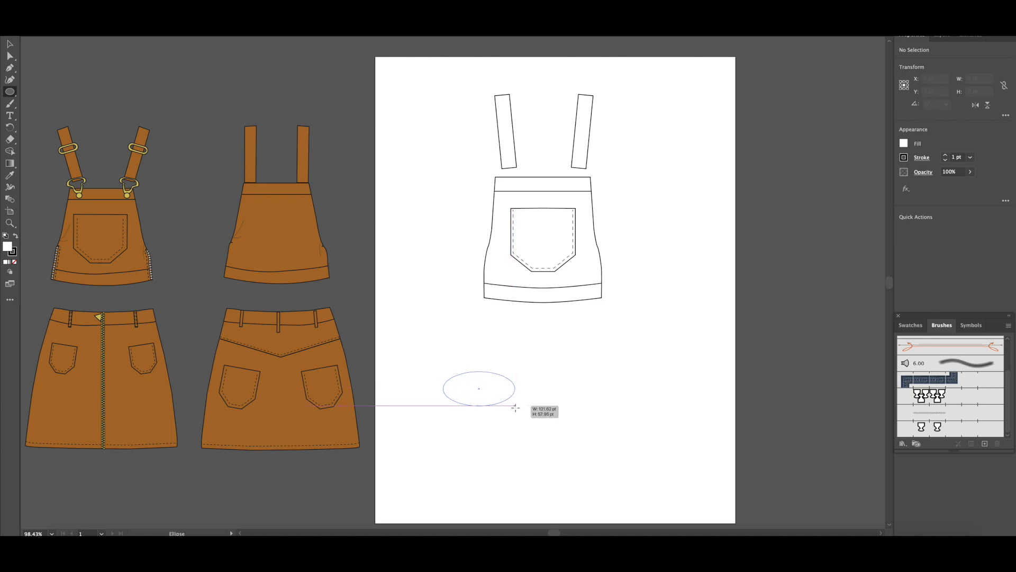
{"action": "left_click_drag", "start_coordinate": [516, 409], "coordinate": [535, 413]}
Step: Centre a slightly smaller copy of the ellipse inside the original and subtract it from the larger one to form a ring
{"action": "key", "text": "ctrl+c"}
{"action": "key", "text": "ctrl+v"}
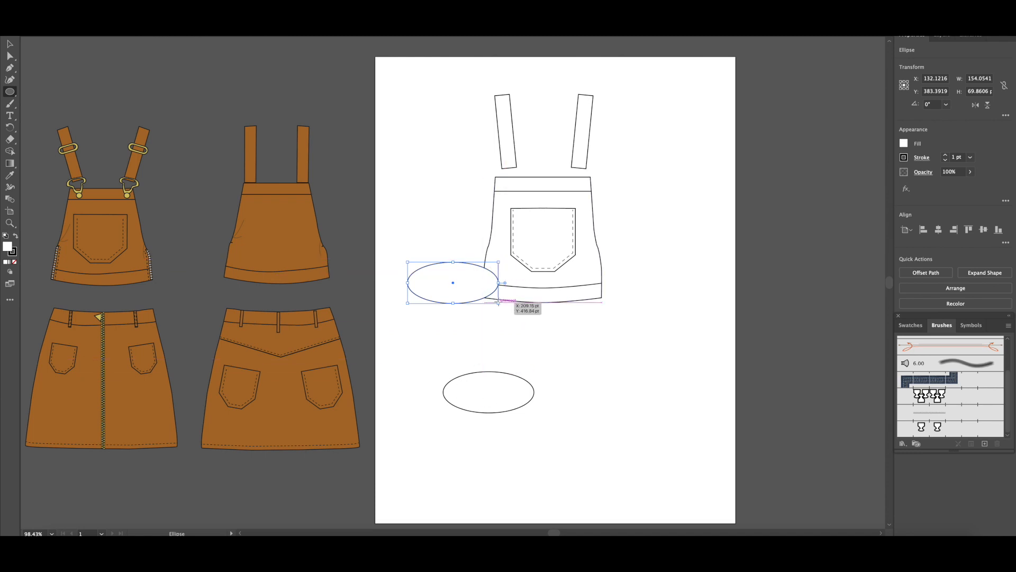
{"action": "key", "text": "v"}
{"action": "left_click_drag", "start_coordinate": [499, 302], "coordinate": [497, 410]}
{"action": "left_click", "coordinate": [492, 372], "text": "shift"}
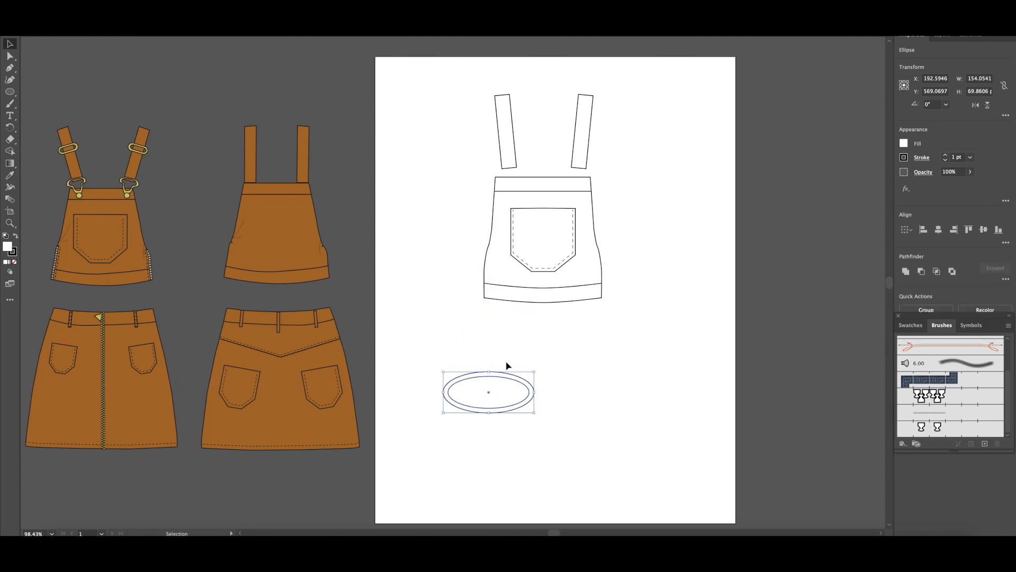
{"action": "left_click", "coordinate": [922, 271]}
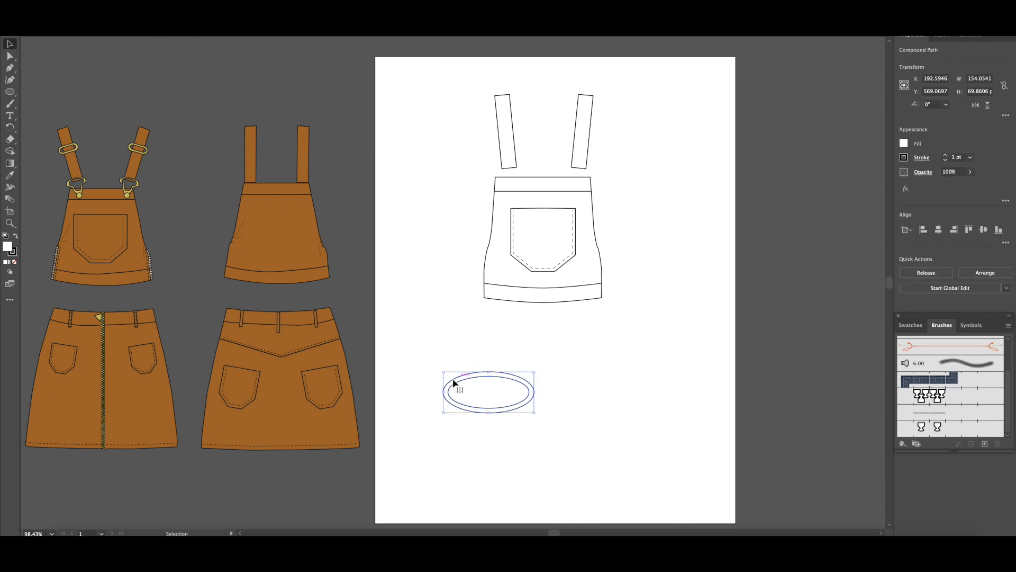
{"action": "left_click", "coordinate": [494, 396]}
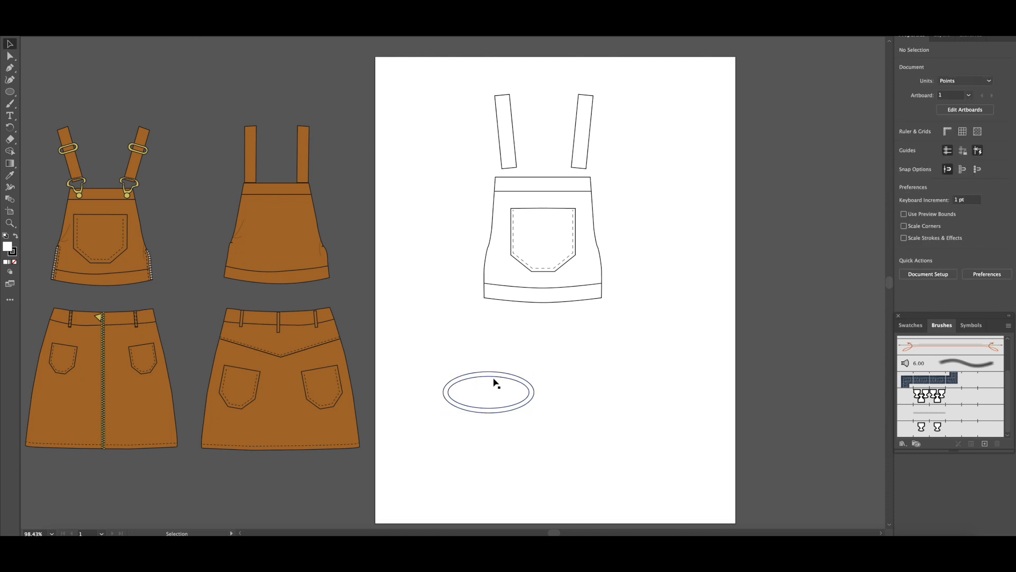
Step: Shrink the ring to about 58 pt wide, tilt it about 7.8°, and centre it across the left strap
{"action": "left_click_drag", "start_coordinate": [494, 379], "coordinate": [547, 156]}
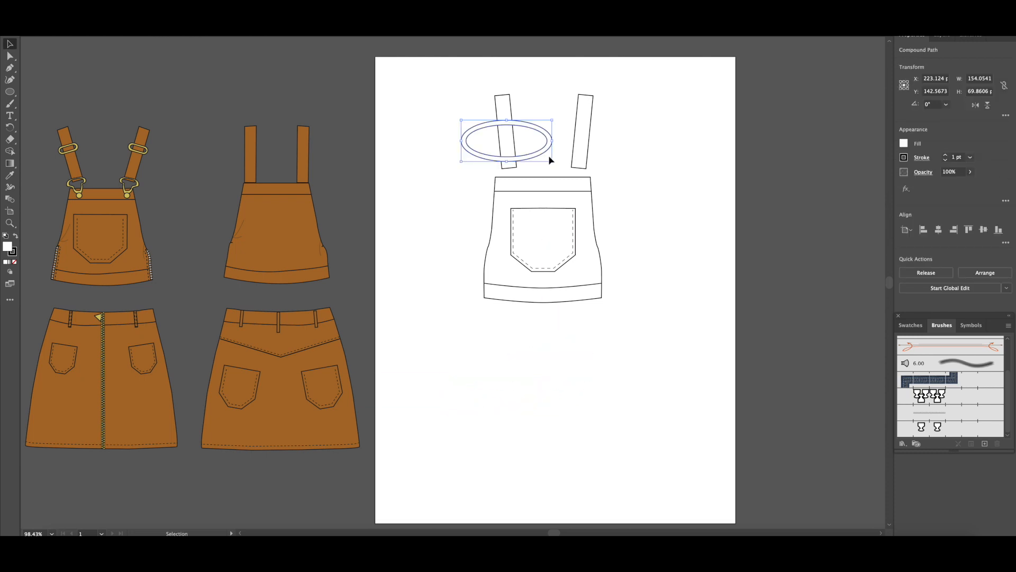
{"action": "left_click_drag", "start_coordinate": [552, 161], "coordinate": [519, 132]}
{"action": "key", "text": "super+z"}
{"action": "key", "text": "shift+Right"}
{"action": "key", "text": "shift+Right"}
{"action": "key", "text": "shift+Right"}
{"action": "key", "text": "shift+Right"}
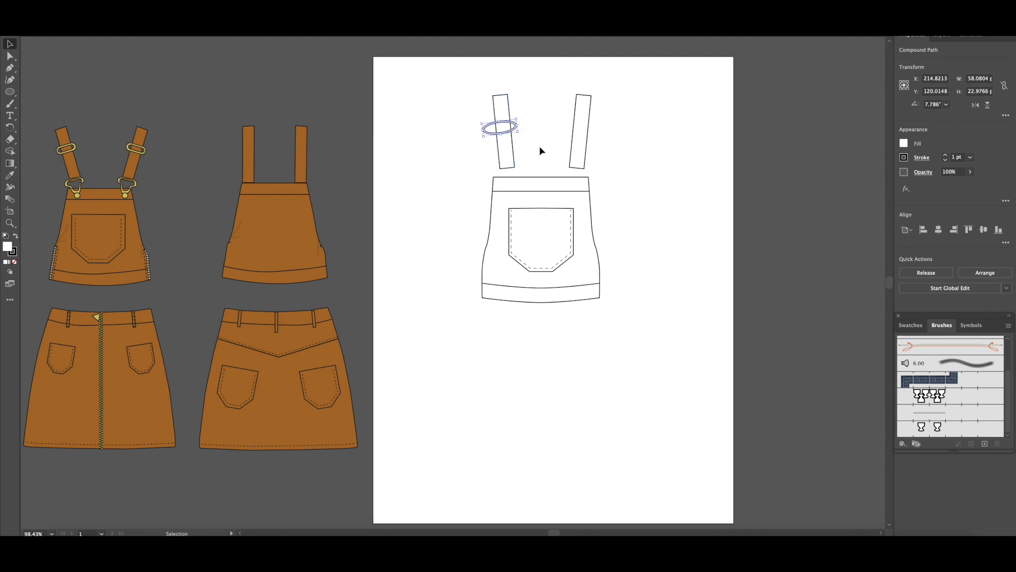
{"action": "left_click", "coordinate": [561, 143]}
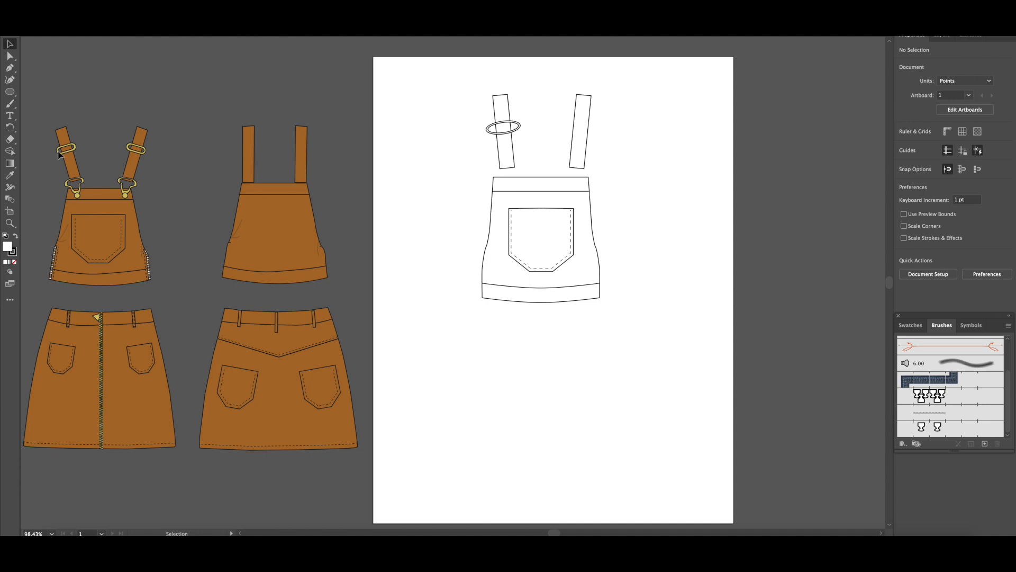
Step: Reflect a copy of the strap ring across the vertical axis and shift it onto the right strap
{"action": "left_click", "coordinate": [518, 129]}
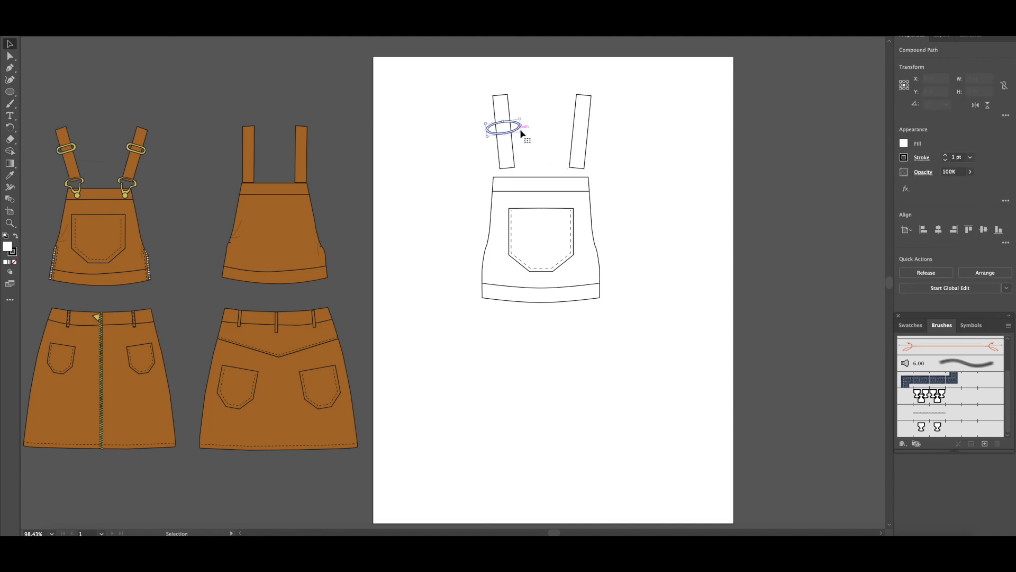
{"action": "left_click", "coordinate": [118, 2]}
{"action": "mouse_move", "coordinate": [97, 3]}
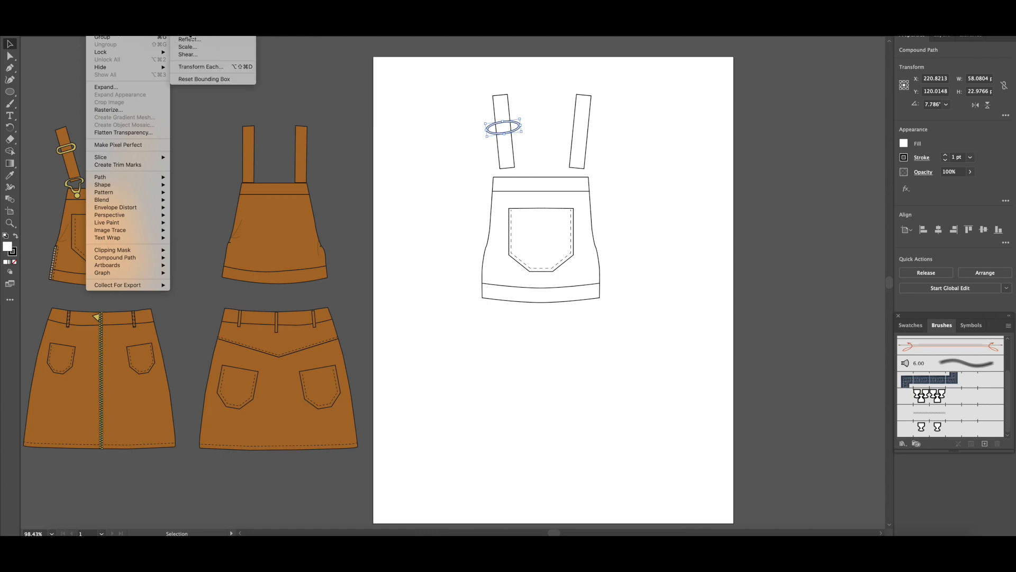
{"action": "left_click", "coordinate": [186, 39]}
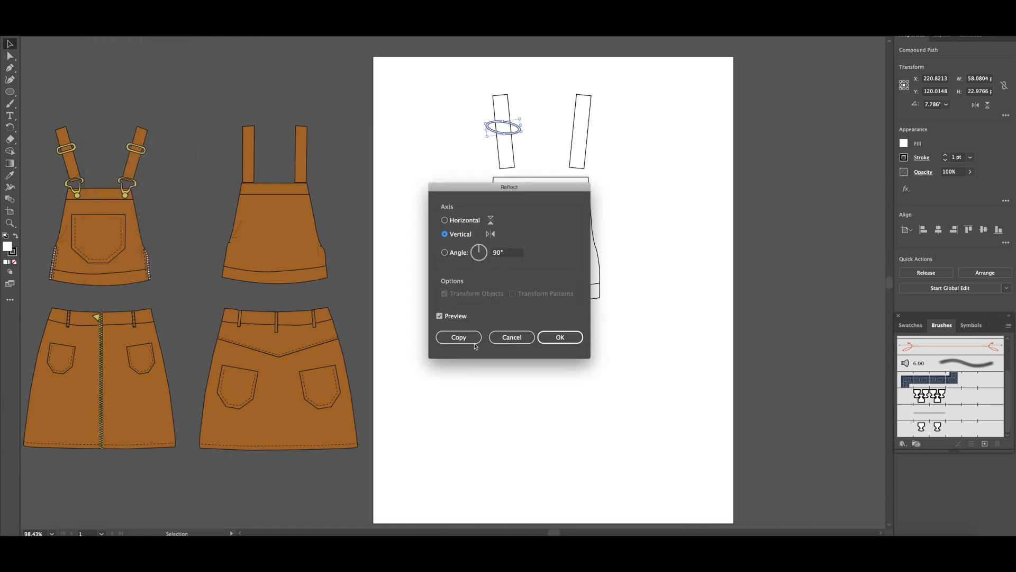
{"action": "left_click", "coordinate": [459, 337]}
{"action": "key", "text": "shift+Right"}
{"action": "key", "text": "shift+Right"}
{"action": "key", "text": "shift+Right"}
{"action": "key", "text": "shift+Right"}
{"action": "key", "text": "shift+Right"}
{"action": "key", "text": "shift+Right"}
{"action": "key", "text": "shift+Right"}
{"action": "key", "text": "shift+Right"}
{"action": "key", "text": "shift+Right"}
{"action": "key", "text": "shift+Right"}
{"action": "key", "text": "shift+Right"}
{"action": "key", "text": "shift+Right"}
{"action": "key", "text": "shift+Right"}
{"action": "key", "text": "shift+Right"}
{"action": "key", "text": "shift+Right"}
{"action": "key", "text": "shift+Right"}
{"action": "key", "text": "shift+Right"}
{"action": "left_click", "coordinate": [685, 183]}
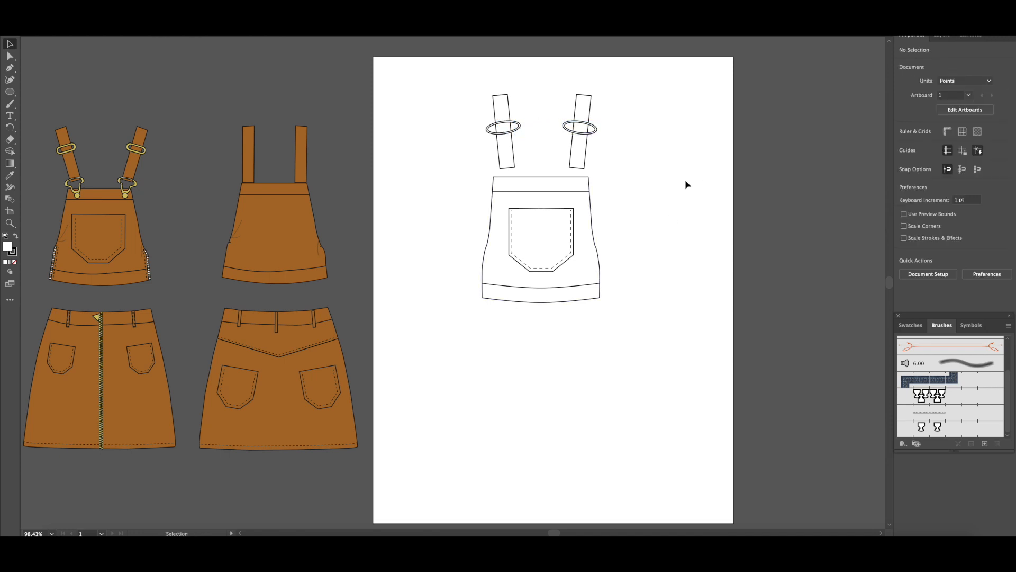
Step: Draw the closed left half of the strap hook with the Pen tool below the bib, about 53 by 91 pt
{"action": "scroll", "coordinate": [684, 179], "scroll_direction": "left", "scroll_amount": 3}
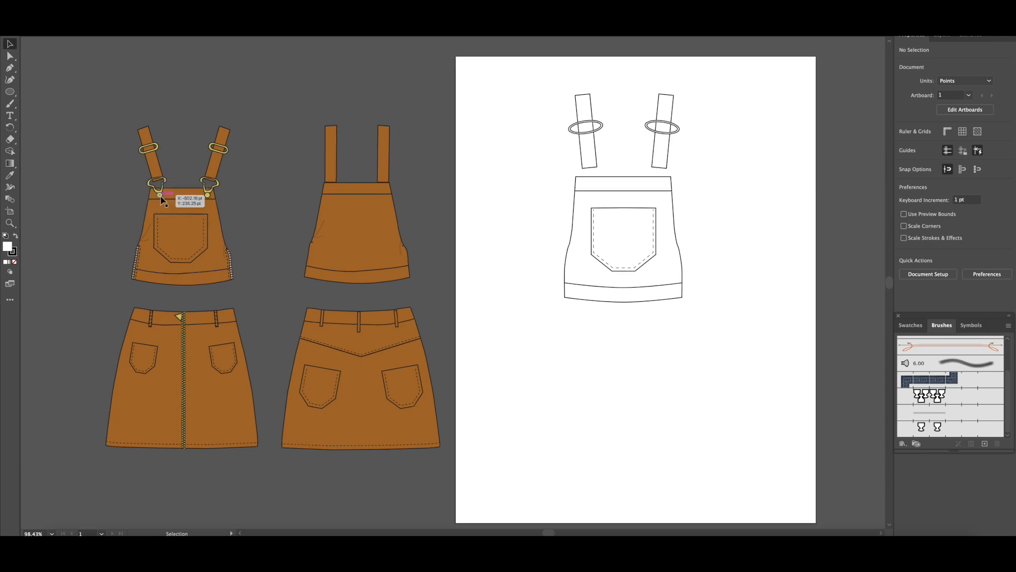
{"action": "scroll", "coordinate": [162, 200], "scroll_direction": "right", "scroll_amount": 2}
{"action": "scroll", "coordinate": [162, 200], "scroll_direction": "right", "scroll_amount": 4}
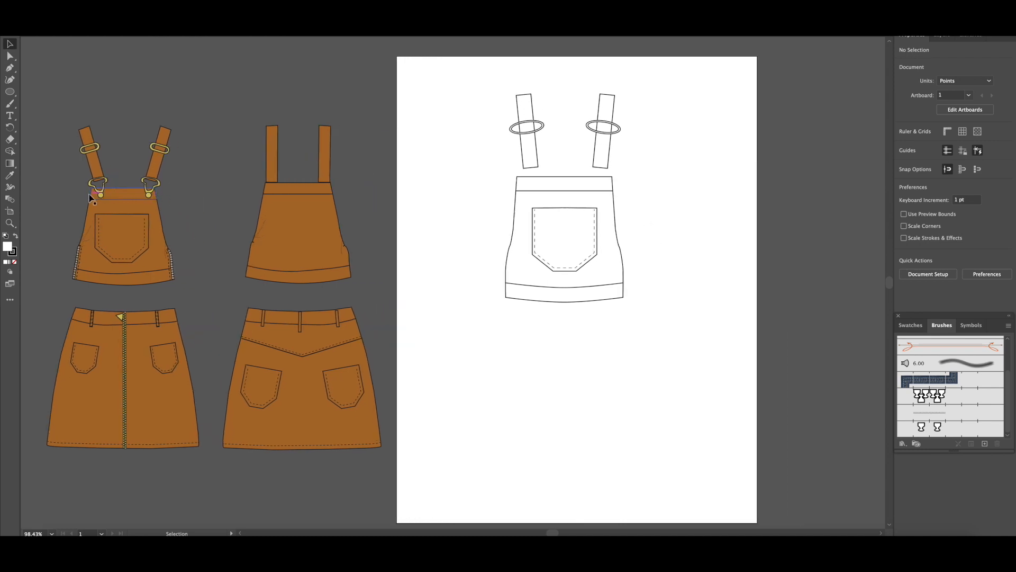
{"action": "key", "text": "ctrl+1"}
{"action": "left_click", "coordinate": [9, 68]}
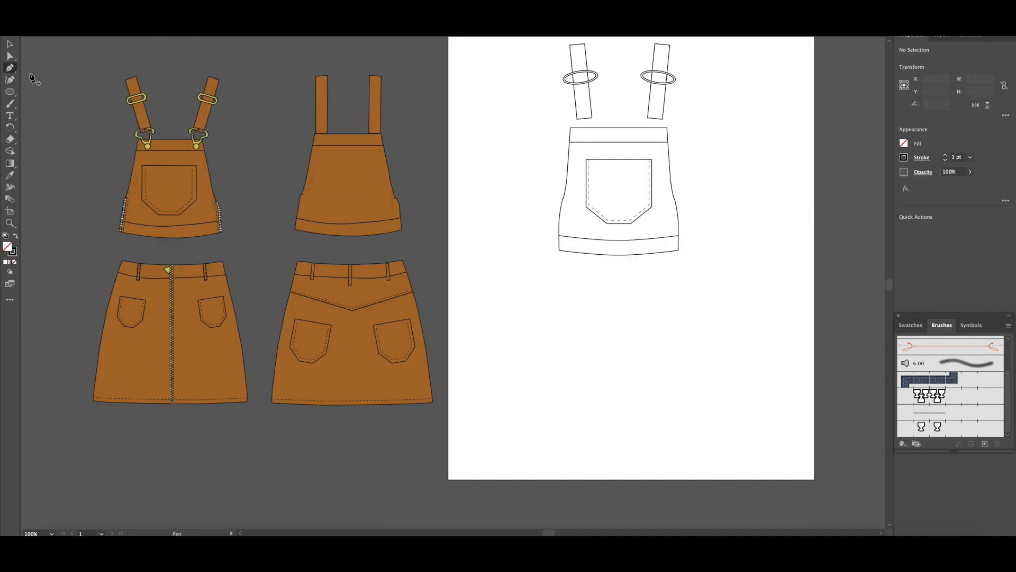
{"action": "left_click", "coordinate": [584, 338]}
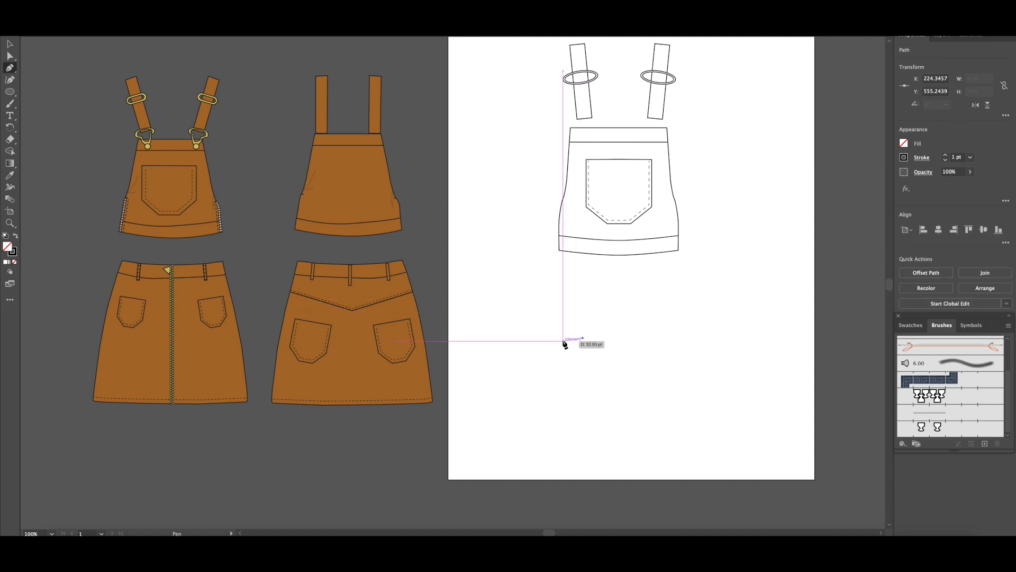
{"action": "left_click", "coordinate": [564, 338]}
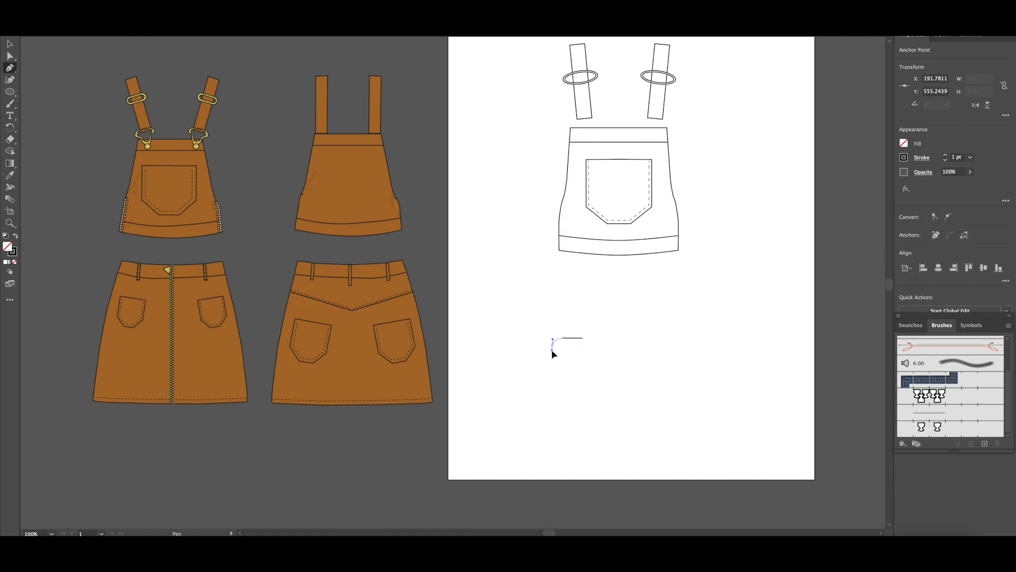
{"action": "left_click_drag", "start_coordinate": [552, 351], "coordinate": [584, 397]}
{"action": "left_click", "coordinate": [583, 338]}
Step: Create a copy of the half hook outline reflected across the vertical axis
{"action": "left_click", "coordinate": [9, 43]}
{"action": "left_click", "coordinate": [97, 7]}
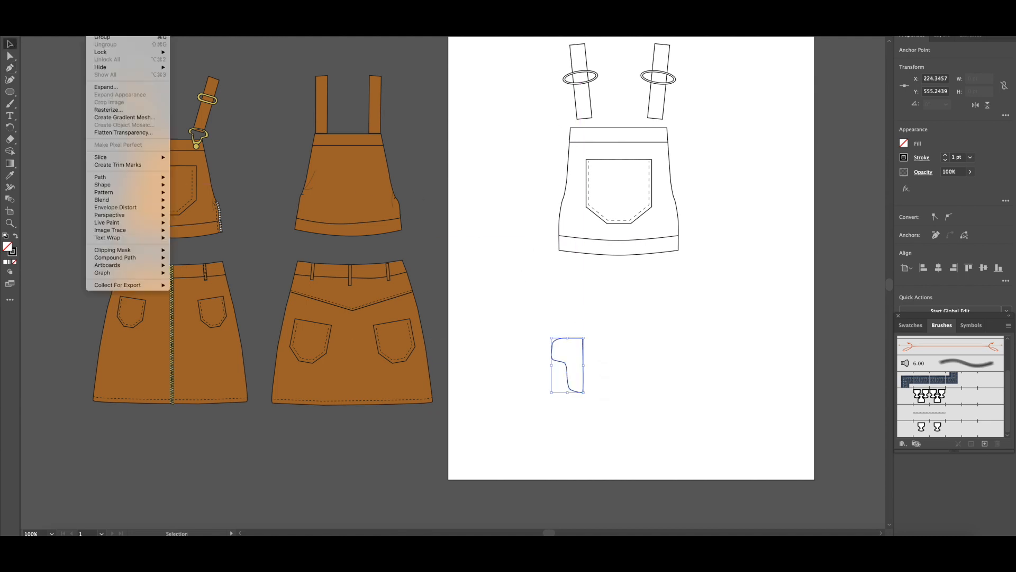
{"action": "mouse_move", "coordinate": [106, 15]}
{"action": "left_click", "coordinate": [191, 41]}
{"action": "left_click", "coordinate": [459, 339]}
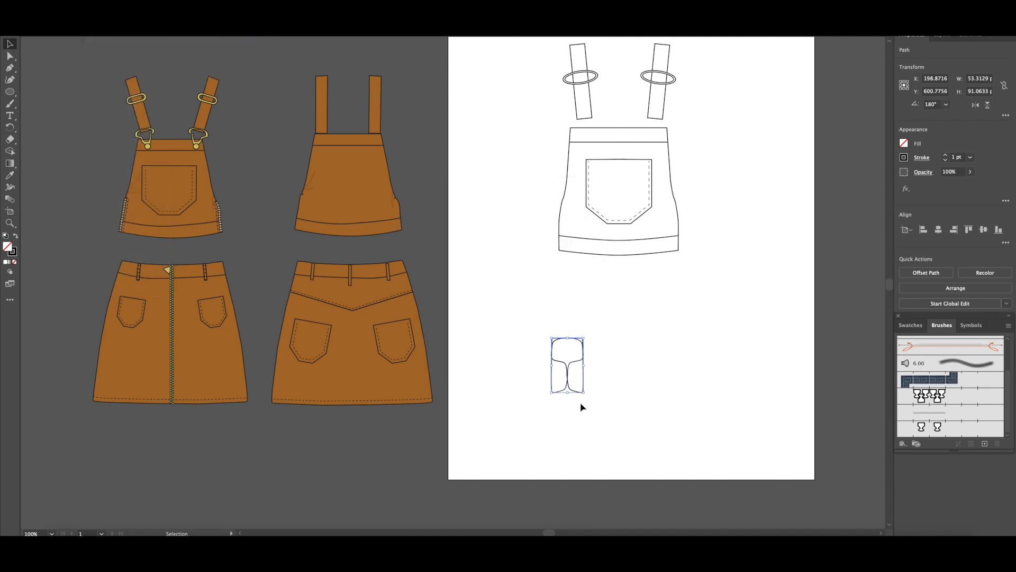
Step: Shift the reflected half hook 50 pt right against the original and unite both halves into one closed outline
{"action": "key", "text": "shift+Right"}
{"action": "key", "text": "shift+Right"}
{"action": "left_click", "coordinate": [668, 392]}
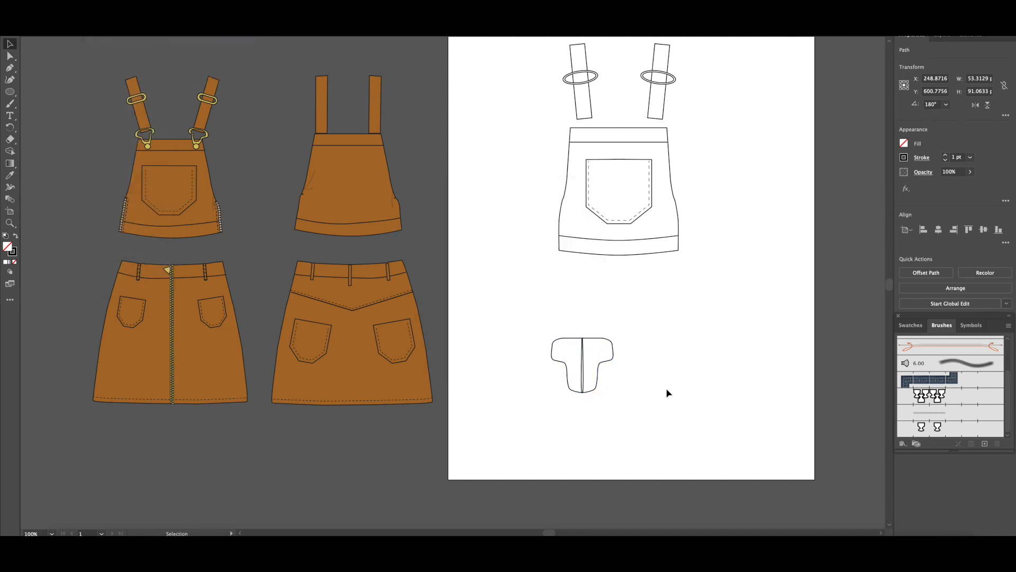
{"action": "left_click_drag", "start_coordinate": [532, 323], "coordinate": [667, 428]}
{"action": "left_click", "coordinate": [905, 271]}
{"action": "left_click", "coordinate": [589, 358]}
{"action": "left_click", "coordinate": [588, 339]}
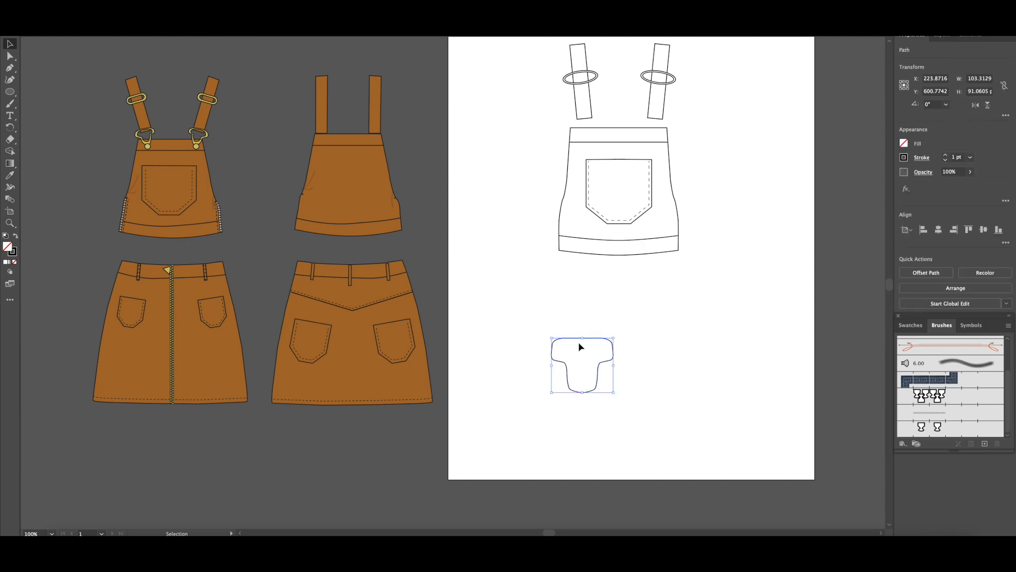
Step: Fit a smaller copy of the hook outline, about 91 by 80 pt, centred inside the original
{"action": "left_click_drag", "start_coordinate": [579, 347], "coordinate": [593, 388]}
{"action": "key", "text": "Down"}
{"action": "key", "text": "Down"}
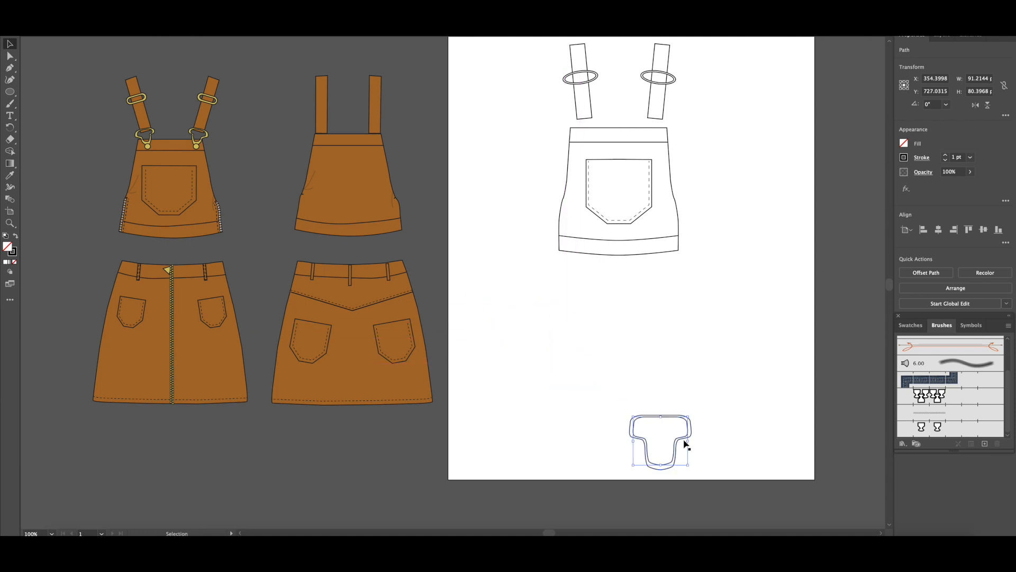
{"action": "key", "text": "Up"}
{"action": "key", "text": "Up"}
{"action": "left_click_drag", "start_coordinate": [661, 416], "coordinate": [661, 420]}
{"action": "left_click", "coordinate": [661, 419]}
{"action": "left_click", "coordinate": [662, 417]}
{"action": "left_click", "coordinate": [728, 411]}
Step: Align the inner and outer hook outlines and combine them into a single compound path
{"action": "left_click", "coordinate": [667, 420]}
{"action": "key", "text": "Up"}
{"action": "key", "text": "Up"}
{"action": "key", "text": "Up"}
{"action": "key", "text": "Up"}
{"action": "scroll", "coordinate": [690, 420], "scroll_direction": "up", "scroll_amount": 1}
{"action": "left_click", "coordinate": [690, 420]}
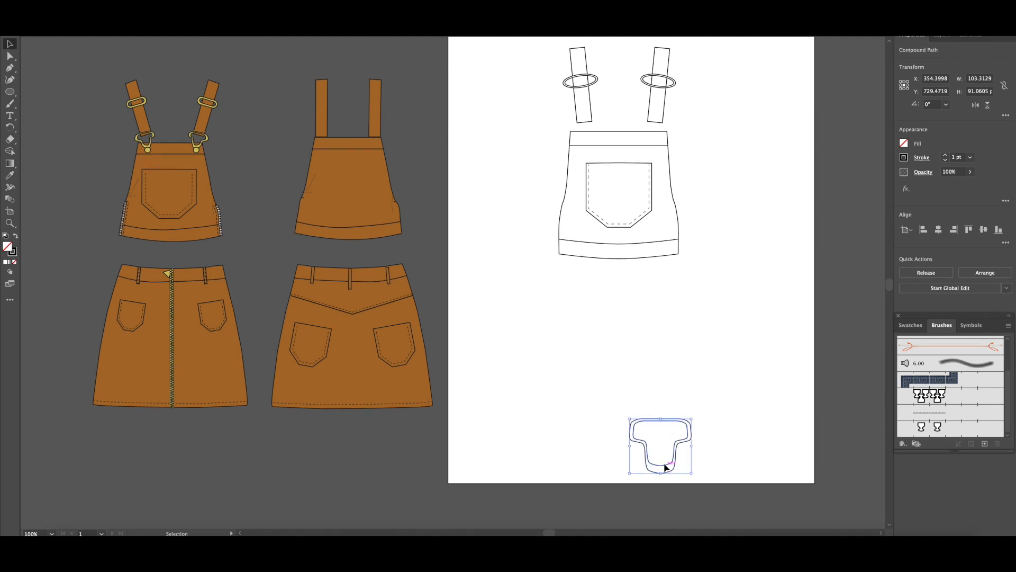
{"action": "left_click", "coordinate": [562, 316]}
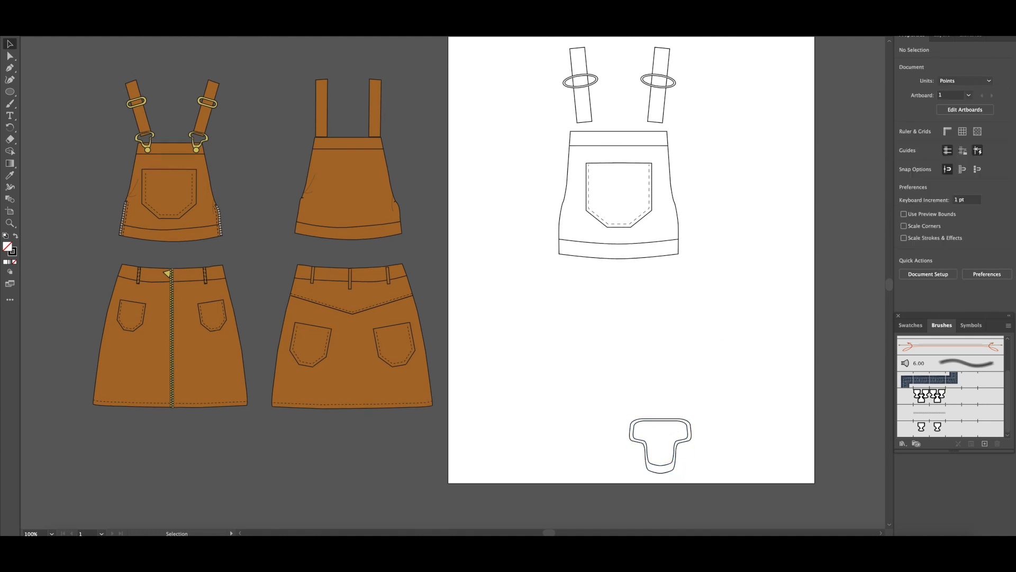
Step: Adjust the anchor points at the lower end of the hook's inner outline with Direct Selection
{"action": "left_click", "coordinate": [9, 56]}
{"action": "left_click", "coordinate": [672, 468]}
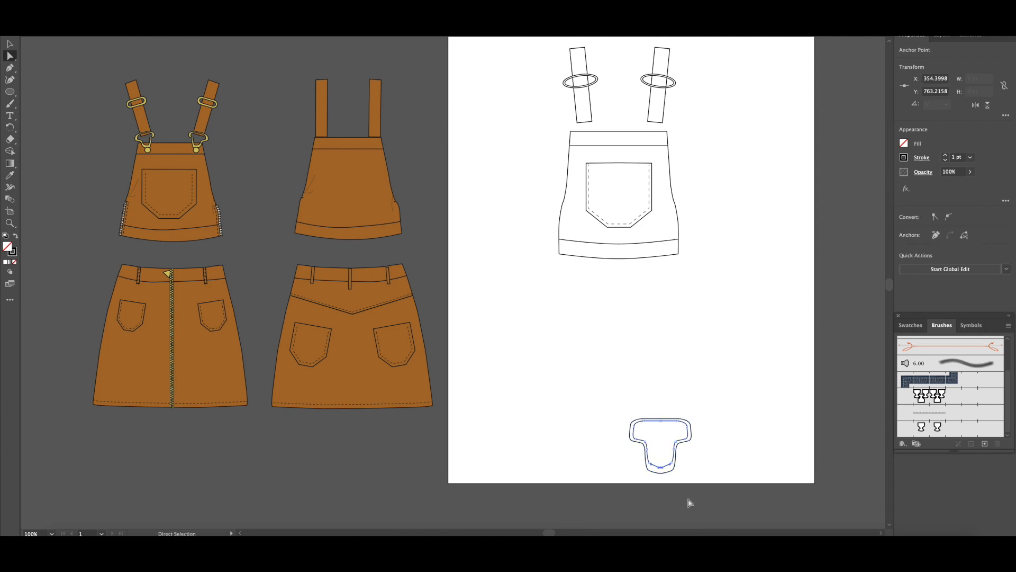
{"action": "left_click", "coordinate": [673, 461]}
{"action": "left_click", "coordinate": [653, 463]}
{"action": "left_click", "coordinate": [740, 464]}
{"action": "scroll", "coordinate": [644, 229], "scroll_direction": "up", "scroll_amount": 1}
Step: Shrink the hook to about 54 by 49 pt, tilt it about 5.6°, and place it over the left strap's lower end
{"action": "key", "text": "v"}
{"action": "left_click_drag", "start_coordinate": [679, 420], "coordinate": [610, 105]}
{"action": "left_click_drag", "start_coordinate": [619, 164], "coordinate": [604, 147]}
{"action": "key", "text": "shift+Left"}
{"action": "key", "text": "Right"}
{"action": "key", "text": "Right"}
{"action": "key", "text": "Right"}
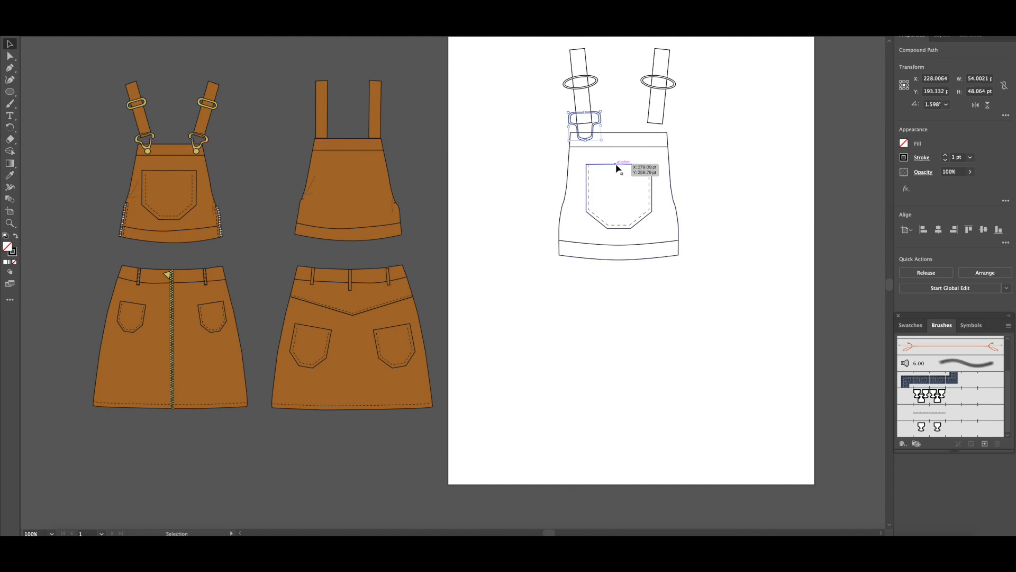
{"action": "scroll", "coordinate": [616, 166], "scroll_direction": "down", "scroll_amount": 1}
{"action": "left_click_drag", "start_coordinate": [589, 136], "coordinate": [591, 136]}
{"action": "key", "text": "Down"}
Step: Reflect a copy of the hook across the vertical axis and shift it 110 pt onto the right strap
{"action": "scroll", "coordinate": [738, 129], "scroll_direction": "down", "scroll_amount": 5}
{"action": "scroll", "coordinate": [727, 141], "scroll_direction": "up", "scroll_amount": 2}
{"action": "scroll", "coordinate": [727, 142], "scroll_direction": "up", "scroll_amount": 5}
{"action": "scroll", "coordinate": [726, 143], "scroll_direction": "right", "scroll_amount": 3}
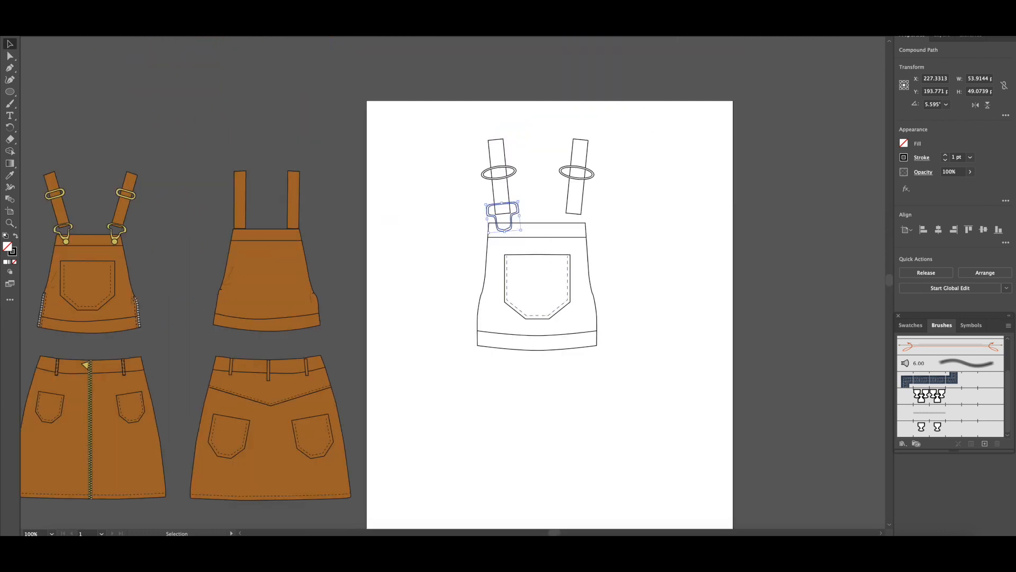
{"action": "left_click", "coordinate": [97, 2]}
{"action": "mouse_move", "coordinate": [112, 10]}
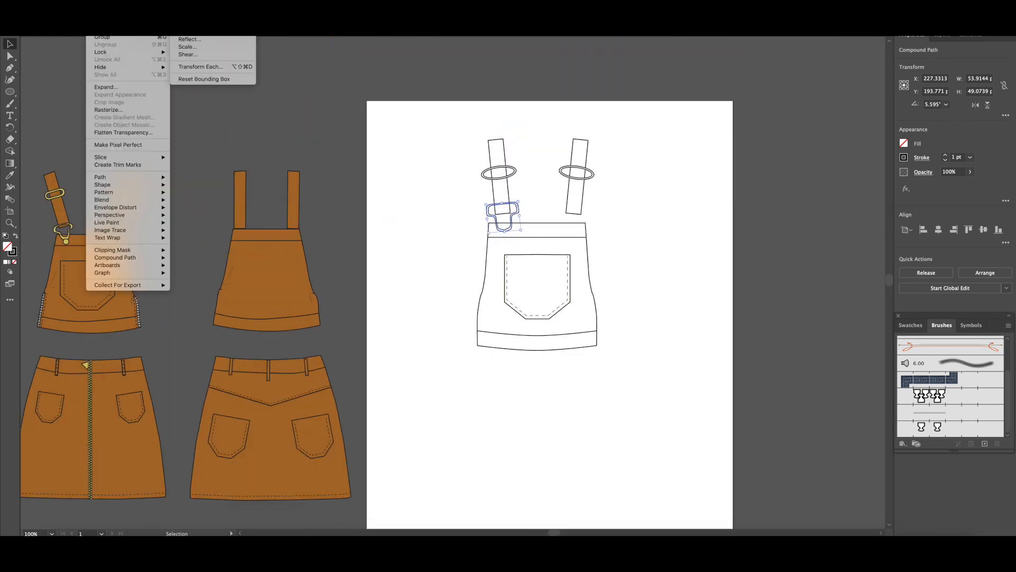
{"action": "left_click", "coordinate": [210, 41]}
{"action": "left_click", "coordinate": [561, 332]}
{"action": "key", "text": "shift+Right"}
{"action": "key", "text": "shift+Right"}
{"action": "key", "text": "shift+Right"}
{"action": "key", "text": "shift+Right"}
{"action": "key", "text": "shift+Right"}
{"action": "key", "text": "shift+Right"}
{"action": "key", "text": "shift+Right"}
{"action": "key", "text": "shift+Right"}
{"action": "key", "text": "shift+Right"}
{"action": "key", "text": "shift+Right"}
{"action": "key", "text": "shift+Right"}
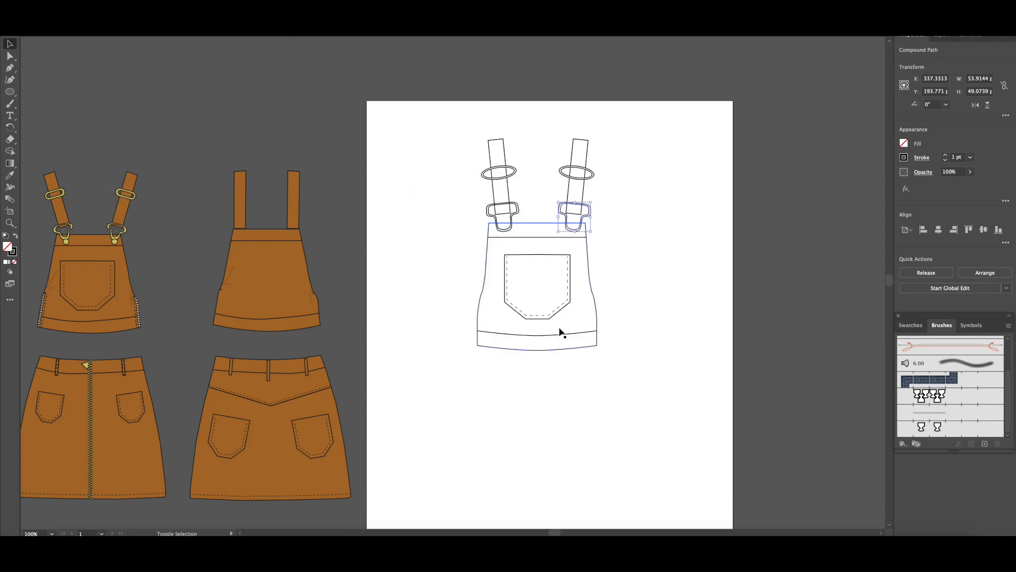
{"action": "left_click", "coordinate": [614, 324]}
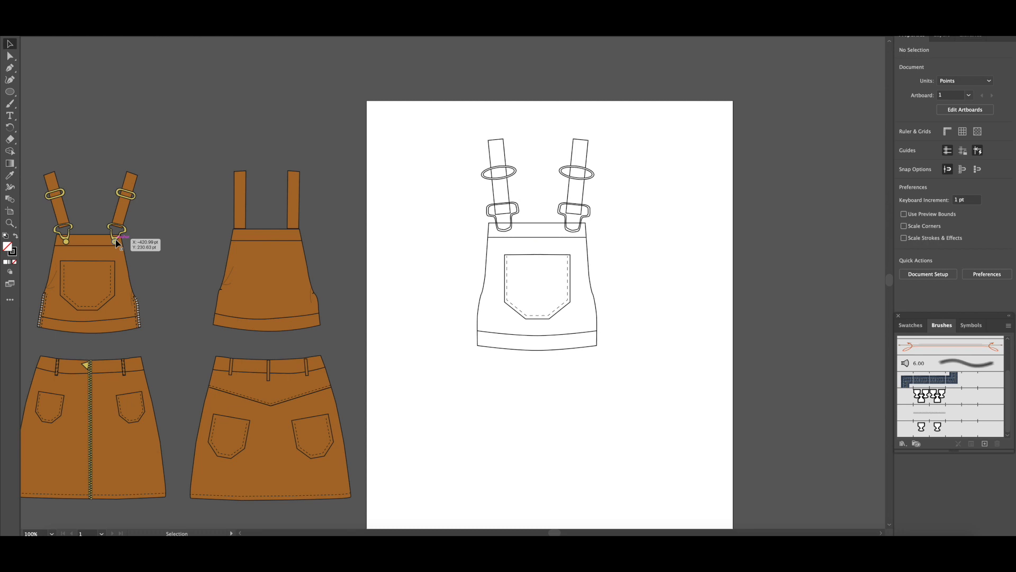
Step: Draw a circular button with the Ellipse tool, shrink it to about 17.6 pt, and place it on the left hook's base
{"action": "key", "text": "l"}
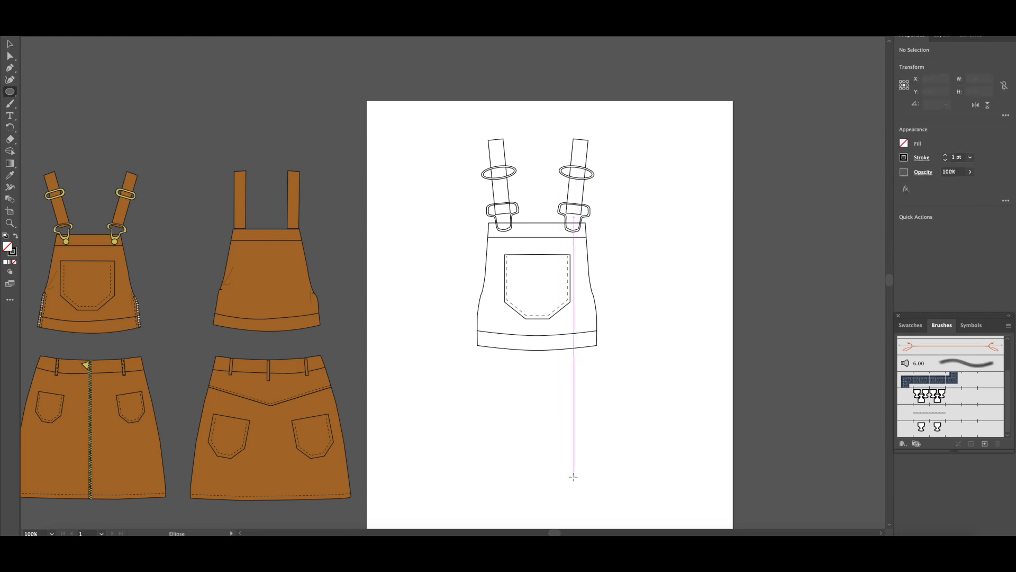
{"action": "left_click_drag", "start_coordinate": [501, 461], "coordinate": [511, 470]}
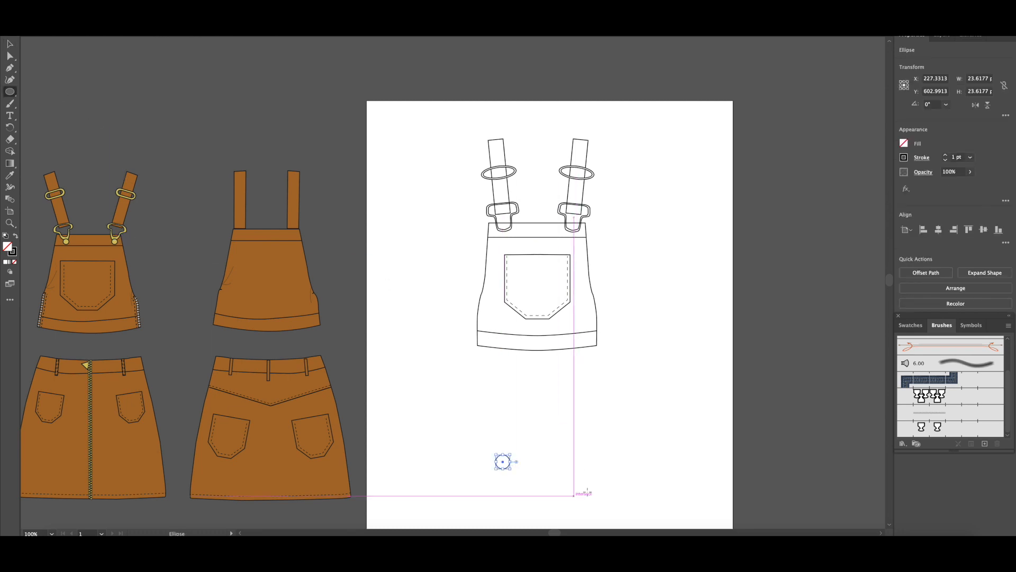
{"action": "left_click", "coordinate": [9, 44]}
{"action": "left_click_drag", "start_coordinate": [505, 468], "coordinate": [512, 238]}
{"action": "key", "text": "Right"}
{"action": "key", "text": "Right"}
{"action": "key", "text": "Right"}
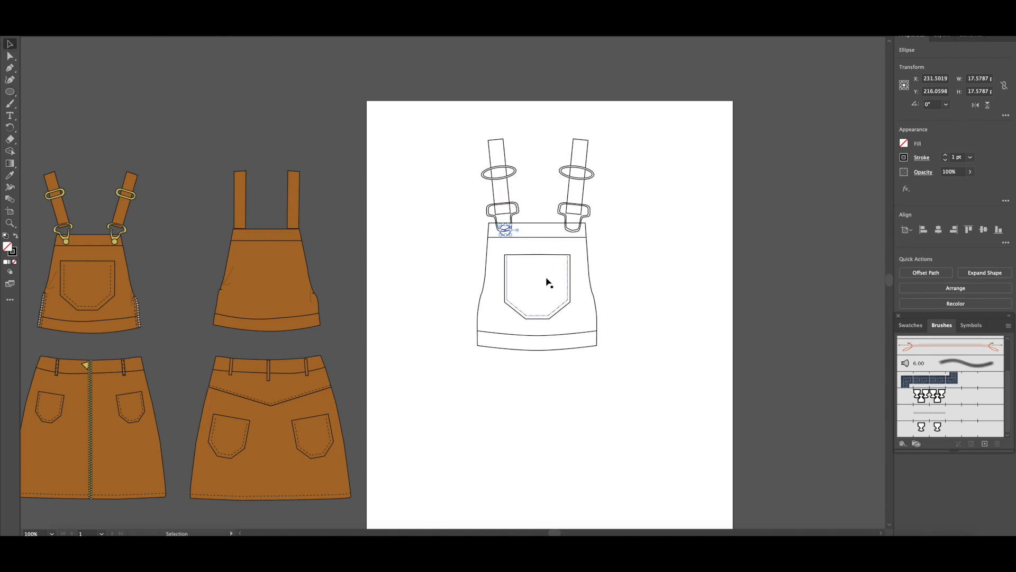
{"action": "scroll", "coordinate": [547, 281], "scroll_direction": "left", "scroll_amount": 1}
{"action": "key", "text": "super+shift+a"}
{"action": "left_click", "coordinate": [531, 236]}
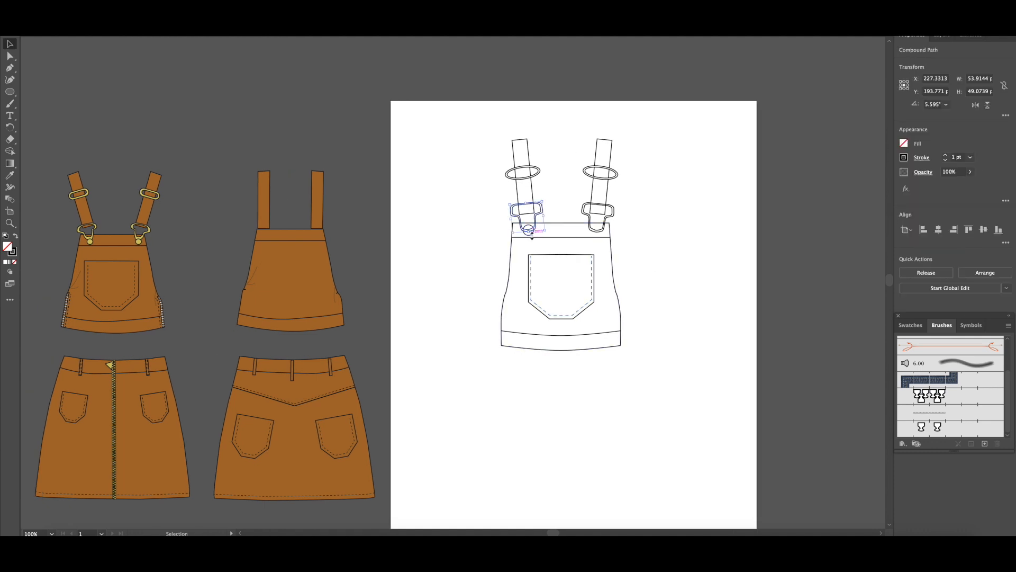
{"action": "left_click", "coordinate": [530, 236]}
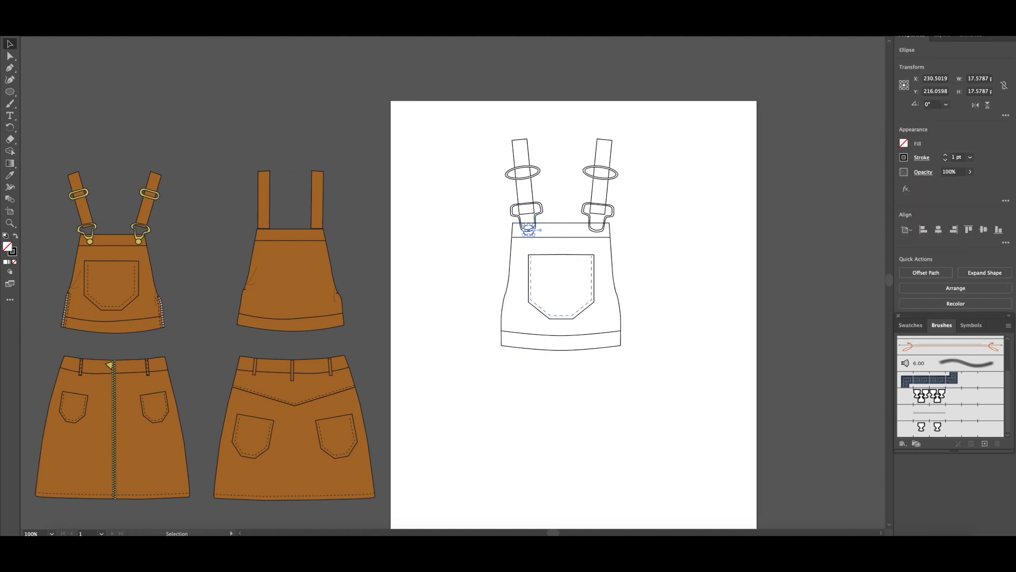
{"action": "left_click", "coordinate": [96, 4]}
{"action": "left_click", "coordinate": [122, 4]}
{"action": "left_click", "coordinate": [218, 119]}
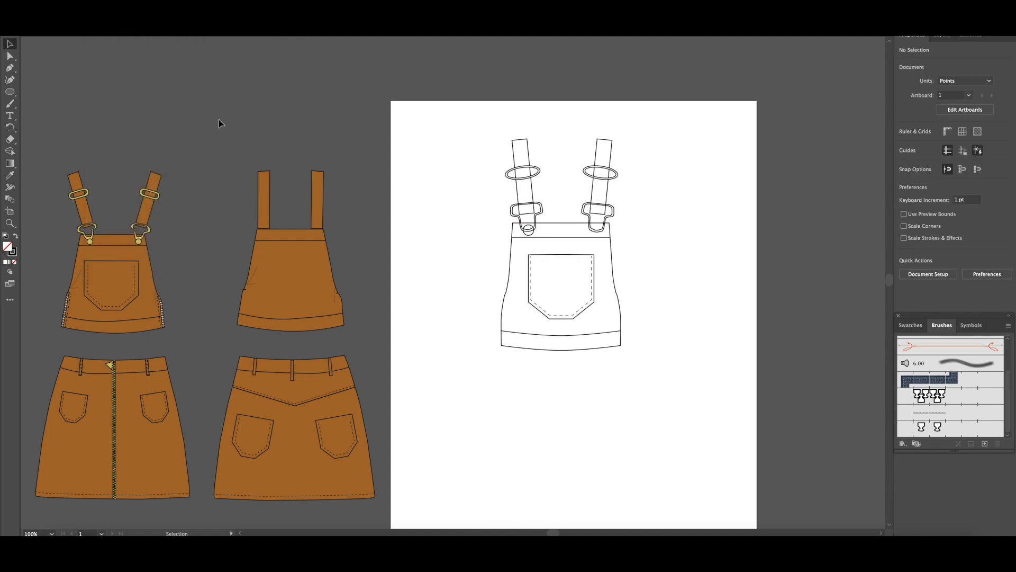
Step: Save the drawing on the computer's Desktop as youtube in Adobe Illustrator format, version Illustrator 2020
{"action": "key", "text": "super+s"}
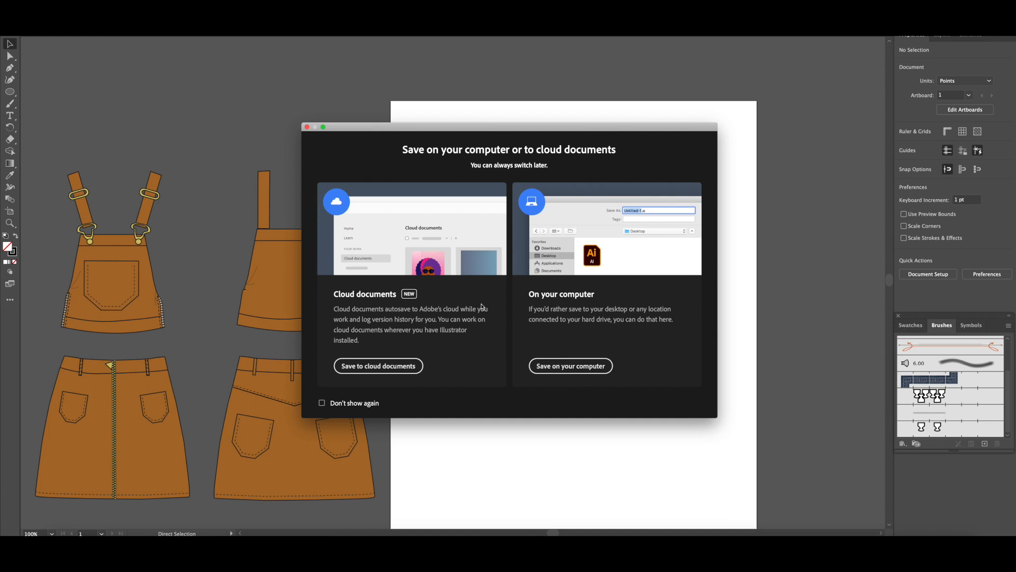
{"action": "left_click", "coordinate": [571, 366]}
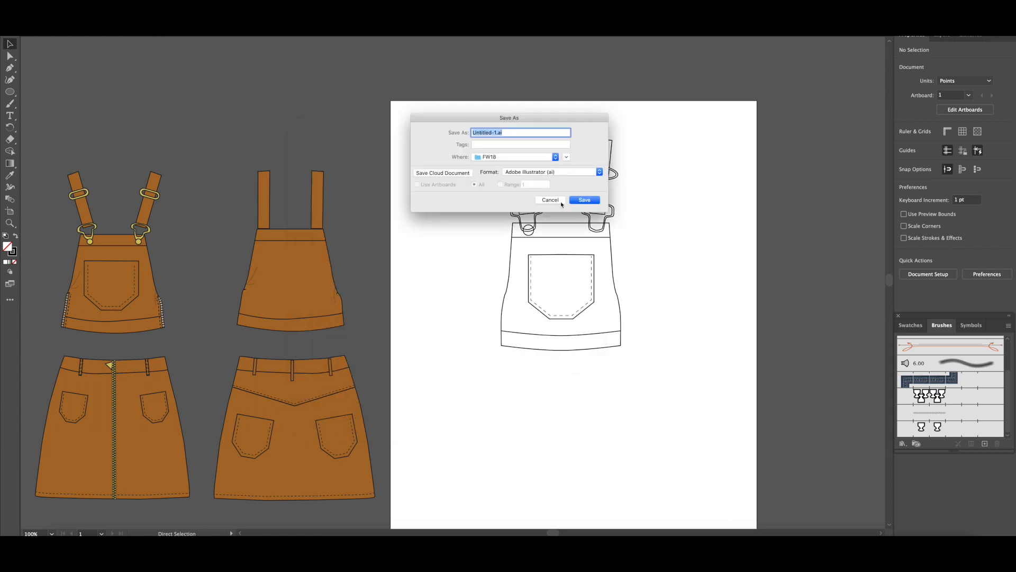
{"action": "type", "text": "youtubr"}
{"action": "left_click", "coordinate": [484, 158]}
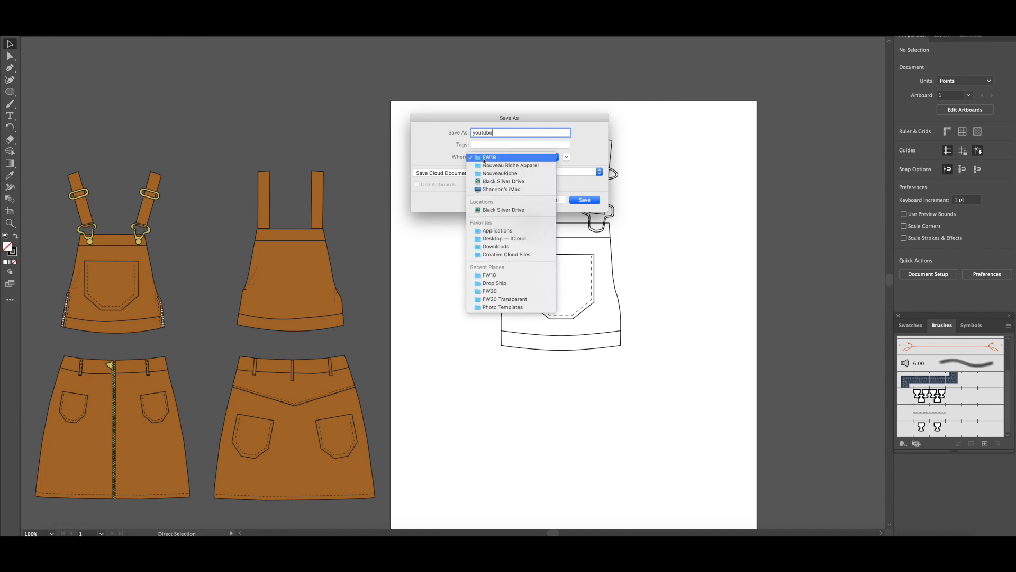
{"action": "left_click", "coordinate": [506, 239]}
{"action": "left_click", "coordinate": [594, 200]}
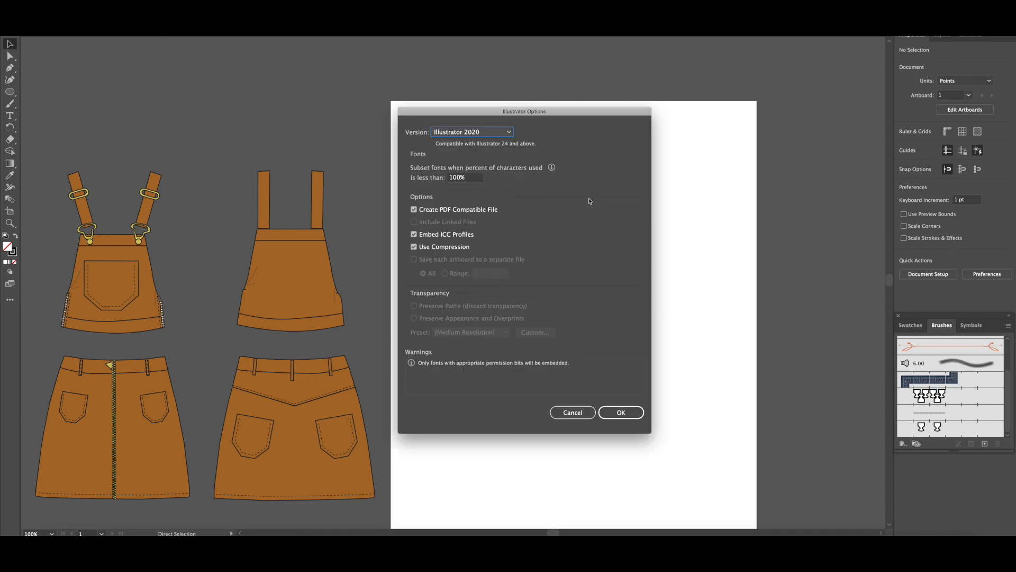
{"action": "left_click", "coordinate": [633, 412]}
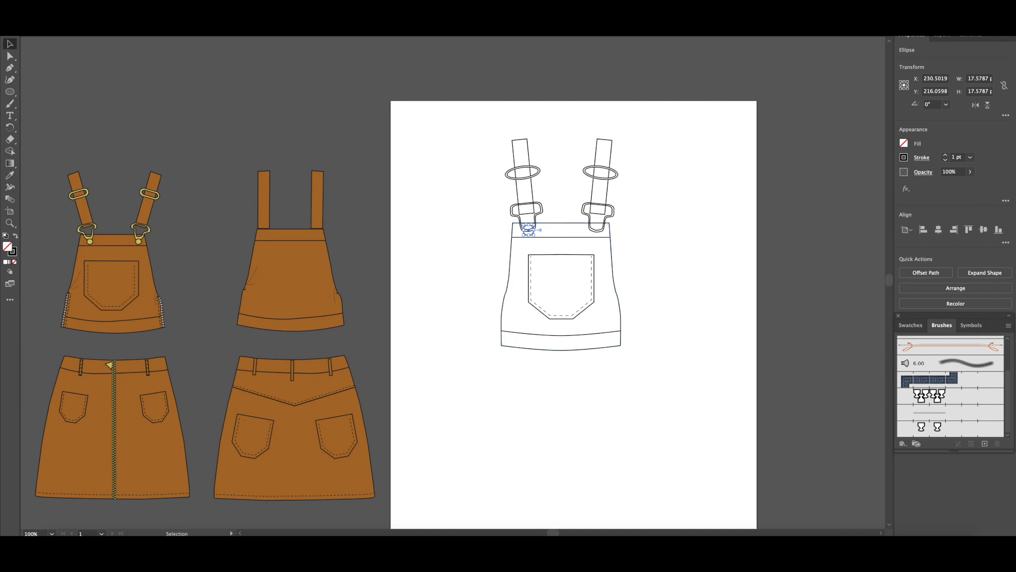
Step: Reflect a copy of the circular button across the vertical axis and shift it 114 pt onto the right hook's base
{"action": "left_click", "coordinate": [121, 5]}
{"action": "mouse_move", "coordinate": [98, 5]}
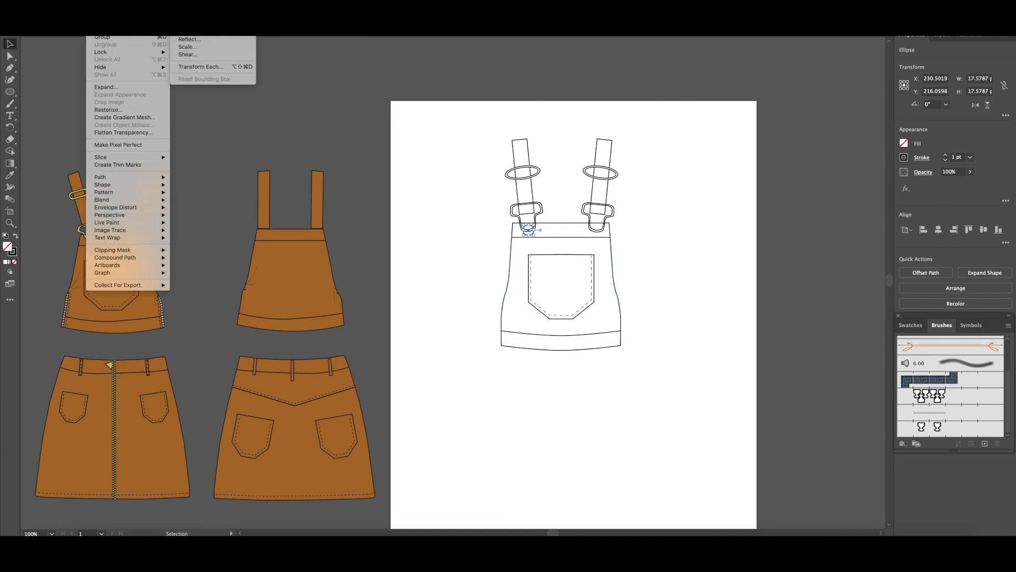
{"action": "left_click", "coordinate": [222, 39]}
{"action": "left_click", "coordinate": [465, 335]}
{"action": "key", "text": "shift+Right"}
{"action": "key", "text": "shift+Right"}
{"action": "key", "text": "shift+Right"}
{"action": "key", "text": "shift+Right"}
{"action": "key", "text": "shift+Right"}
{"action": "key", "text": "shift+Right"}
{"action": "key", "text": "shift+Right"}
{"action": "key", "text": "shift+Right"}
{"action": "key", "text": "shift+Right"}
{"action": "key", "text": "shift+Right"}
{"action": "key", "text": "shift+Right"}
{"action": "key", "text": "Right"}
{"action": "key", "text": "Right"}
{"action": "key", "text": "Right"}
{"action": "key", "text": "Right"}
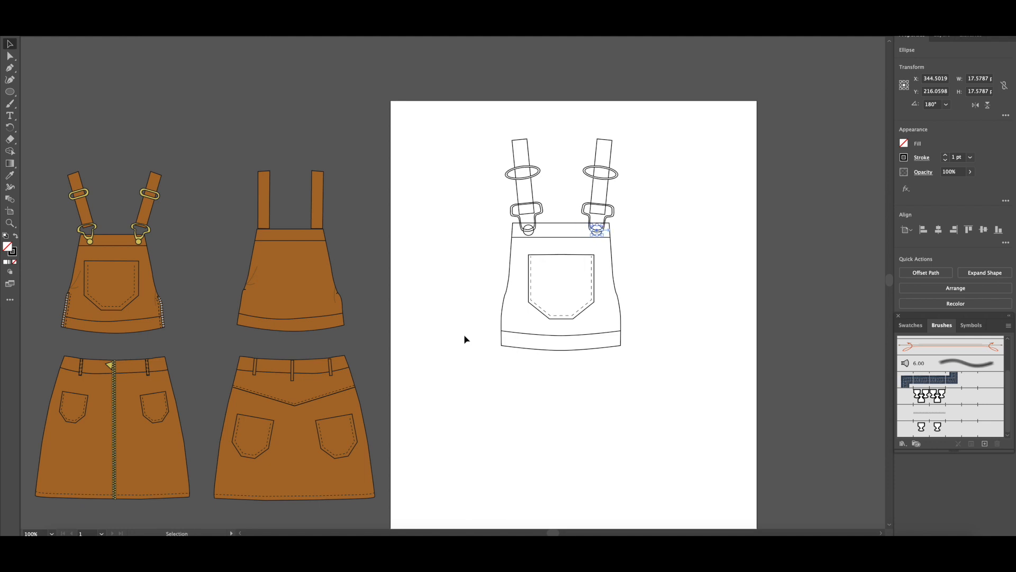
{"action": "left_click", "coordinate": [661, 316]}
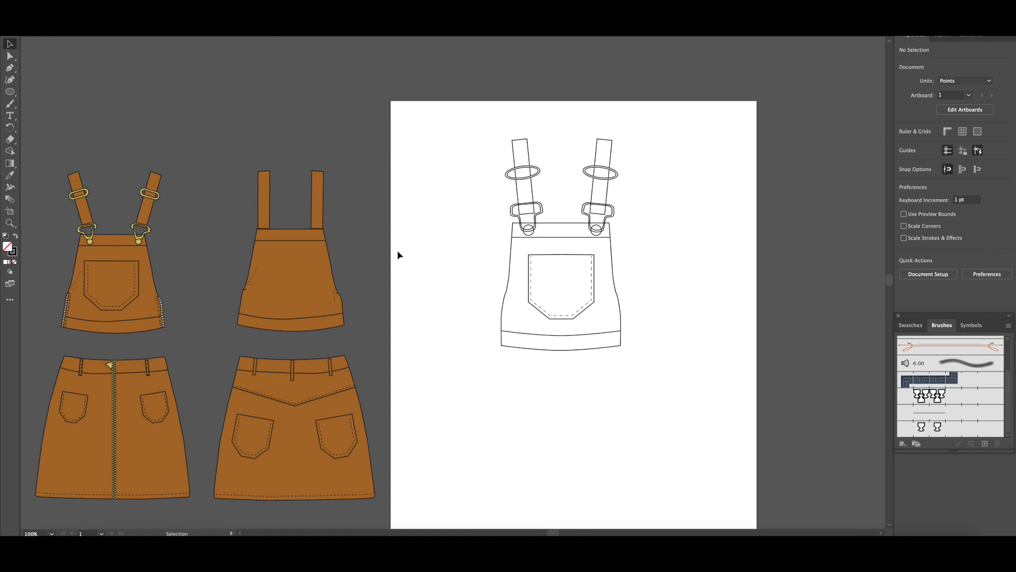
Step: Copy the lower segment of the bib outline's left side and paste it as a separate path
{"action": "key", "text": "a"}
{"action": "left_click", "coordinate": [502, 314]}
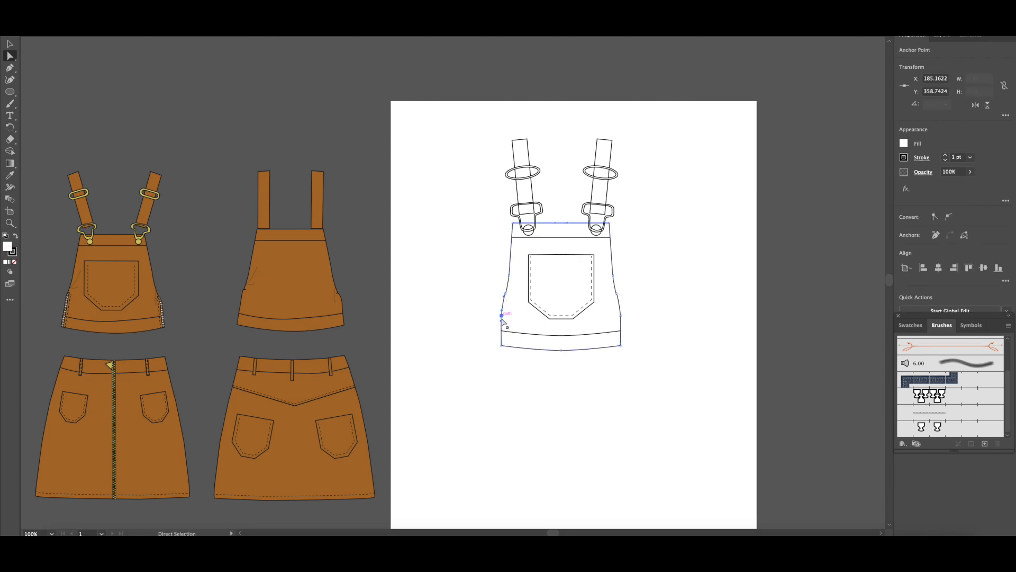
{"action": "key", "text": "ctrl+c"}
{"action": "key", "text": "ctrl+v"}
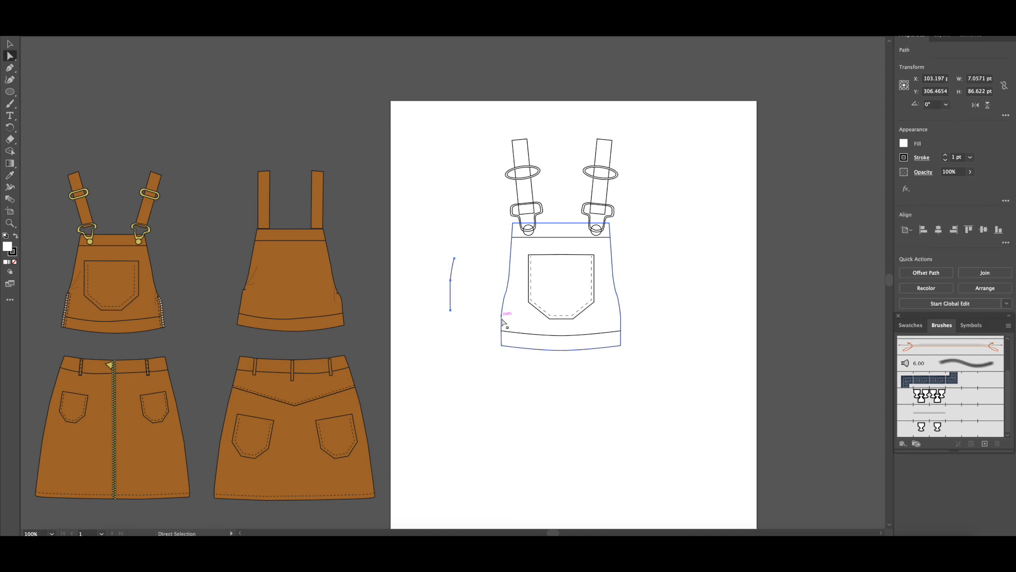
{"action": "key", "text": "v"}
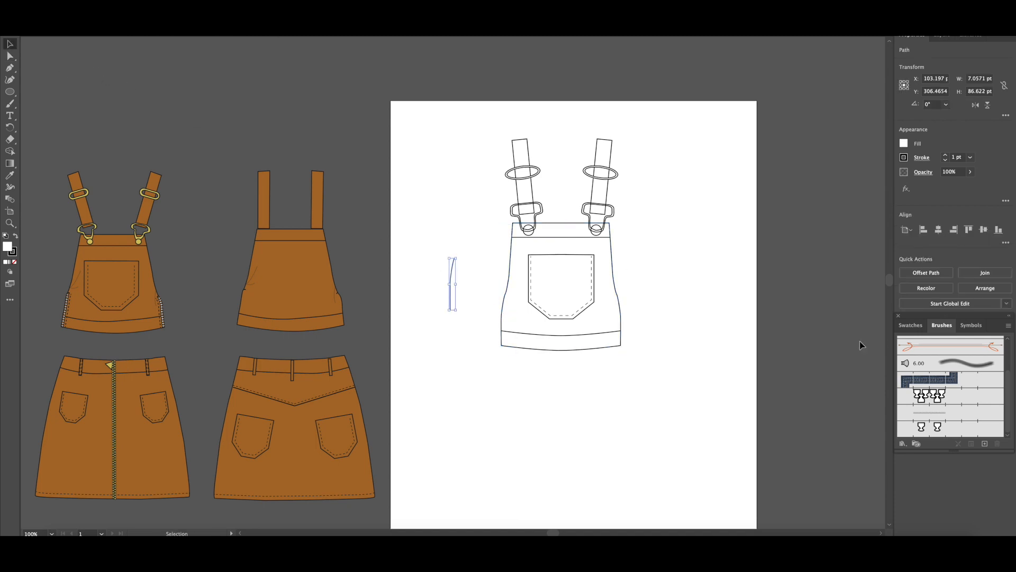
Step: Apply the zipper-teeth pattern brush to the pasted segment and place it along the bib's lower left side edge
{"action": "left_click", "coordinate": [937, 400]}
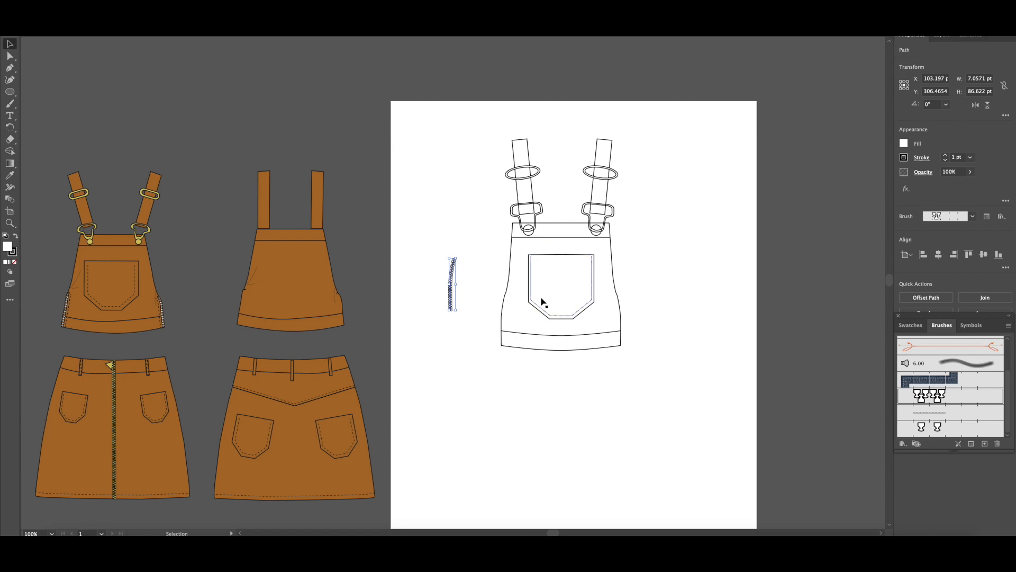
{"action": "left_click_drag", "start_coordinate": [452, 294], "coordinate": [505, 328]}
{"action": "key", "text": "Down"}
Step: Reflect a copy of the side zipper across the vertical axis and shift it 186 pt onto the bib's right edge
{"action": "left_click", "coordinate": [116, 4]}
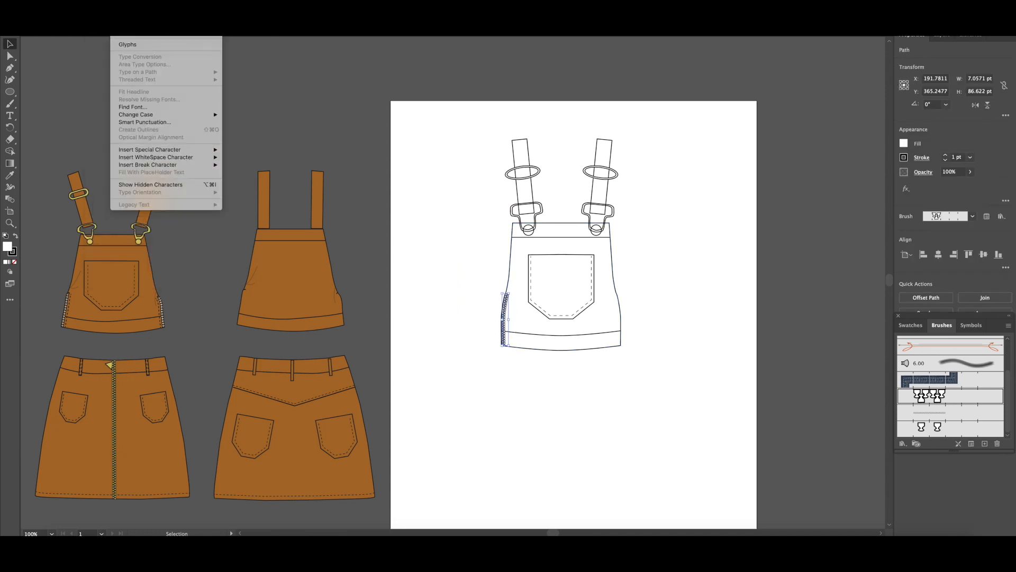
{"action": "mouse_move", "coordinate": [106, 11]}
{"action": "left_click", "coordinate": [212, 41]}
{"action": "left_click", "coordinate": [556, 295]}
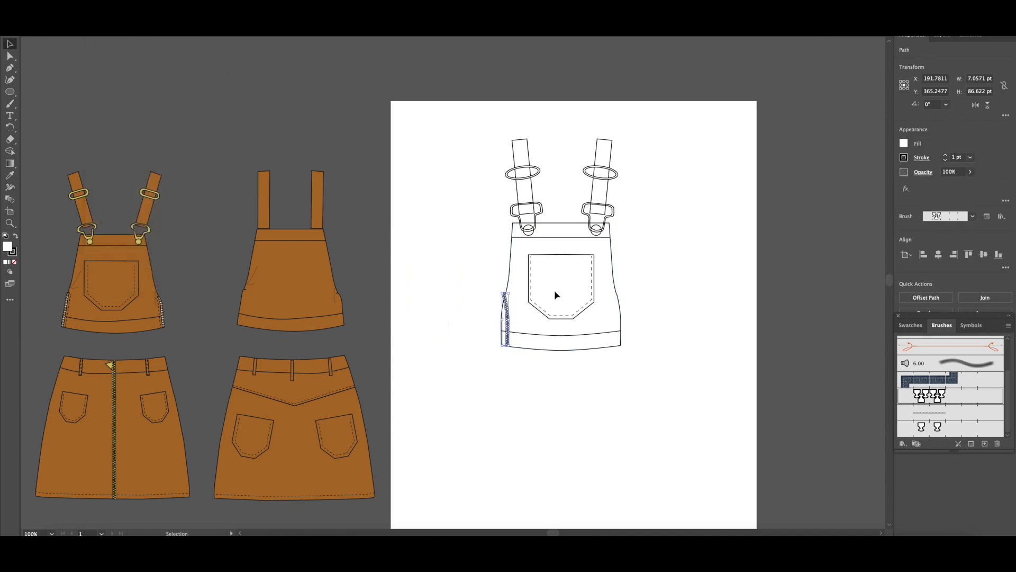
{"action": "key", "text": "shift+Right"}
{"action": "key", "text": "shift+Right"}
{"action": "key", "text": "shift+Right"}
{"action": "key", "text": "shift+Right"}
{"action": "key", "text": "shift+Right"}
{"action": "key", "text": "shift+Right"}
{"action": "key", "text": "shift+Right"}
{"action": "key", "text": "shift+Right"}
{"action": "key", "text": "shift+Right"}
{"action": "key", "text": "shift+Right"}
{"action": "key", "text": "shift+Right"}
{"action": "key", "text": "shift+Right"}
{"action": "key", "text": "shift+Right"}
{"action": "key", "text": "shift+Right"}
{"action": "key", "text": "shift+Right"}
{"action": "key", "text": "shift+Right"}
{"action": "key", "text": "shift+Right"}
{"action": "key", "text": "shift+Right"}
{"action": "key", "text": "shift+Right"}
{"action": "key", "text": "Left"}
{"action": "key", "text": "Left"}
{"action": "key", "text": "Left"}
{"action": "key", "text": "Left"}
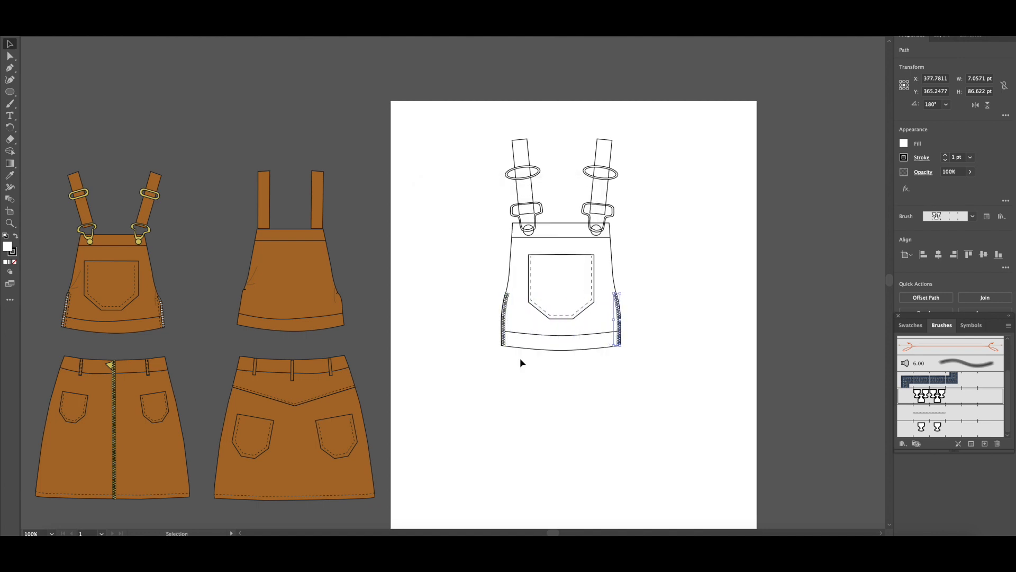
{"action": "left_click", "coordinate": [602, 359]}
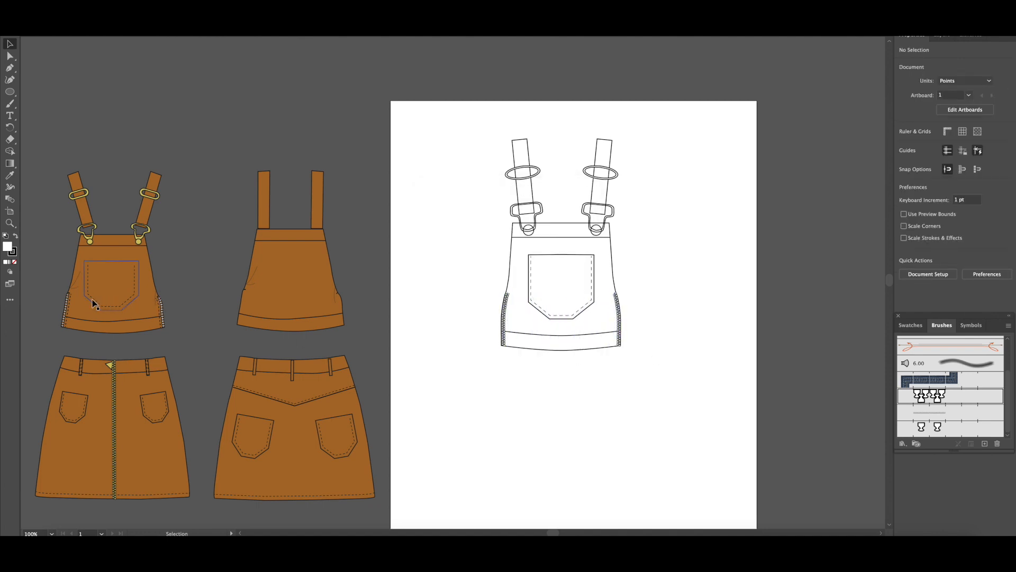
Step: Examine the side zippers and their stitching on the front of the brown reference bib
{"action": "scroll", "coordinate": [69, 296], "scroll_direction": "down", "scroll_amount": 1}
{"action": "scroll", "coordinate": [69, 296], "scroll_direction": "up", "scroll_amount": 2}
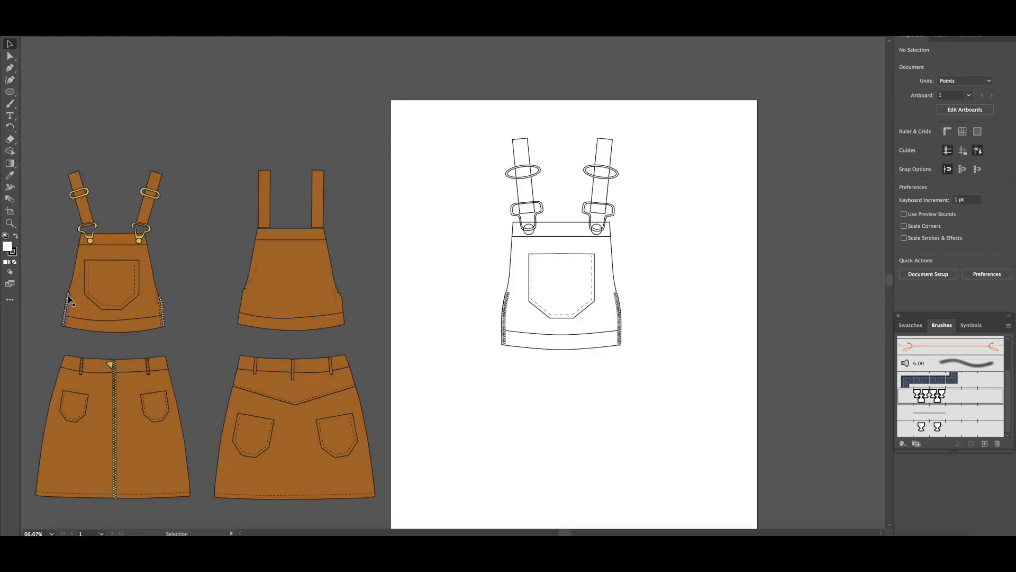
{"action": "scroll", "coordinate": [70, 298], "scroll_direction": "up", "scroll_amount": 2}
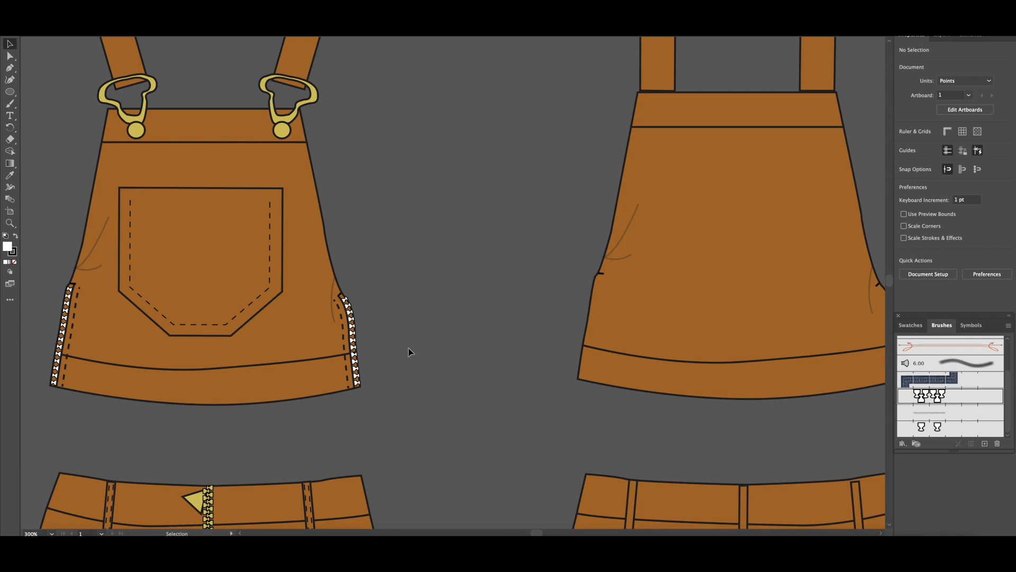
Step: Draw a short line about 7 pt long across the upper end of the bib's left side zipper with the Pen tool
{"action": "scroll", "coordinate": [426, 313], "scroll_direction": "right", "scroll_amount": 15}
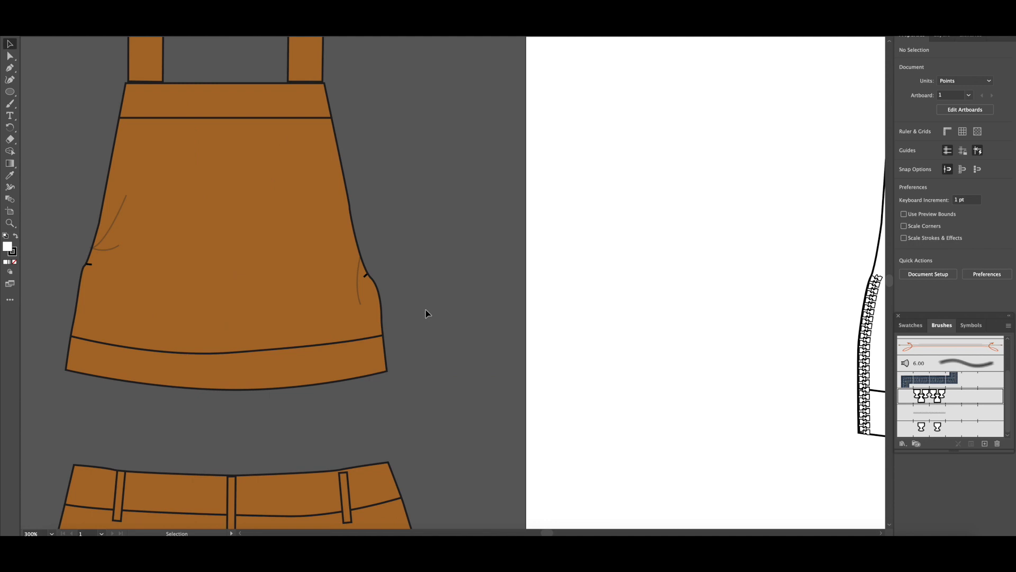
{"action": "scroll", "coordinate": [426, 313], "scroll_direction": "down", "scroll_amount": 2}
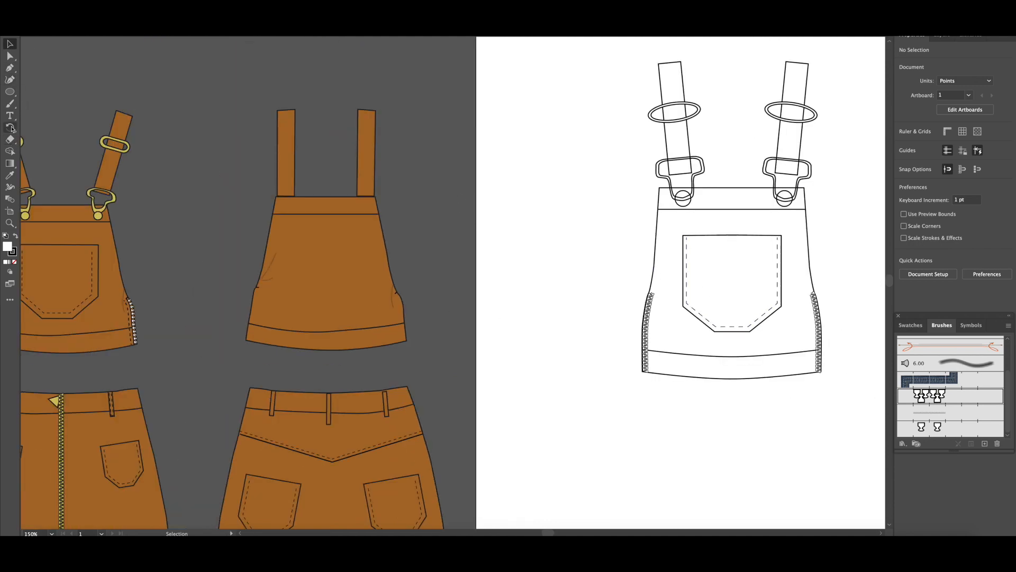
{"action": "left_click", "coordinate": [12, 68]}
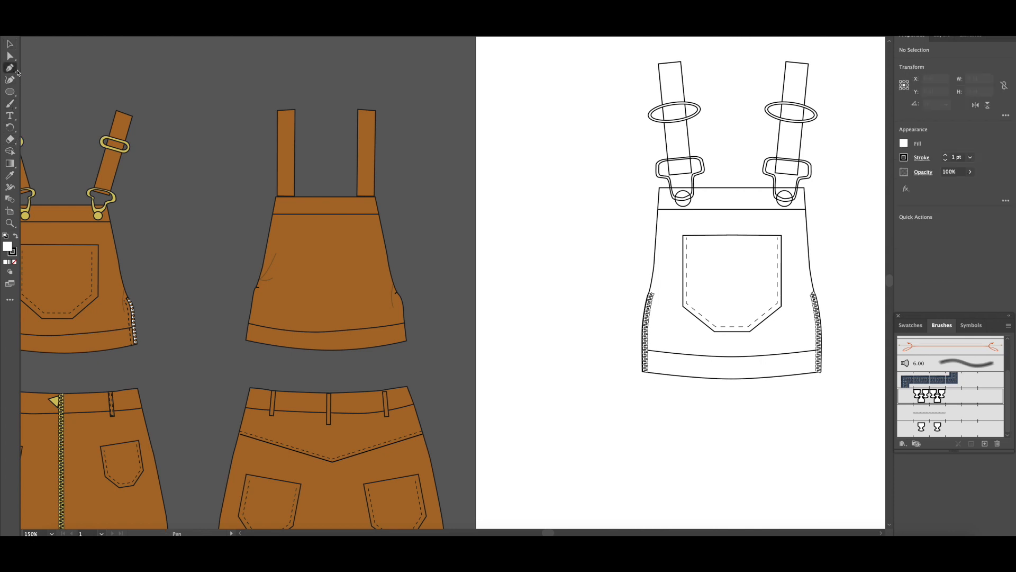
{"action": "left_click", "coordinate": [651, 291]}
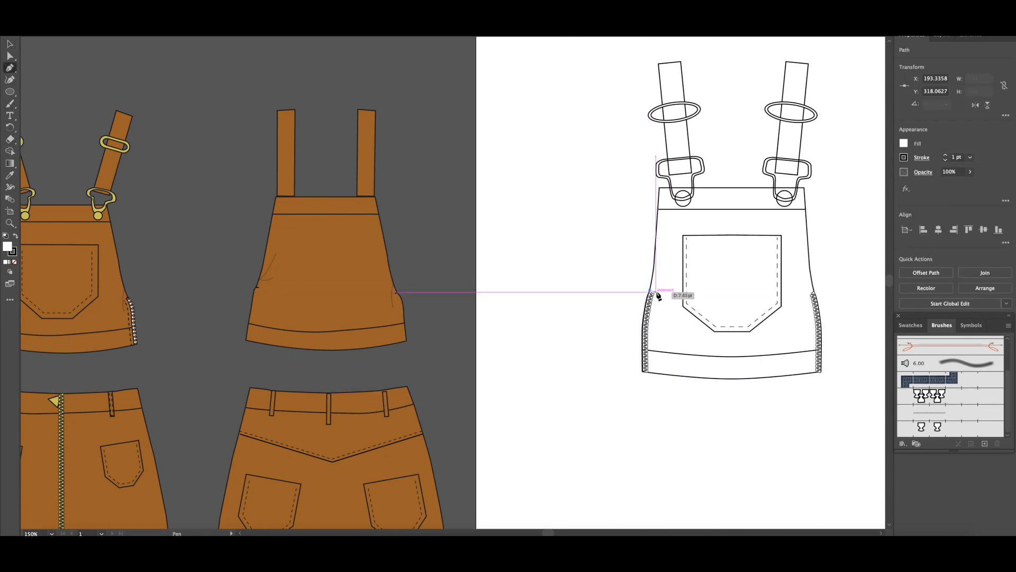
{"action": "left_click", "coordinate": [10, 55]}
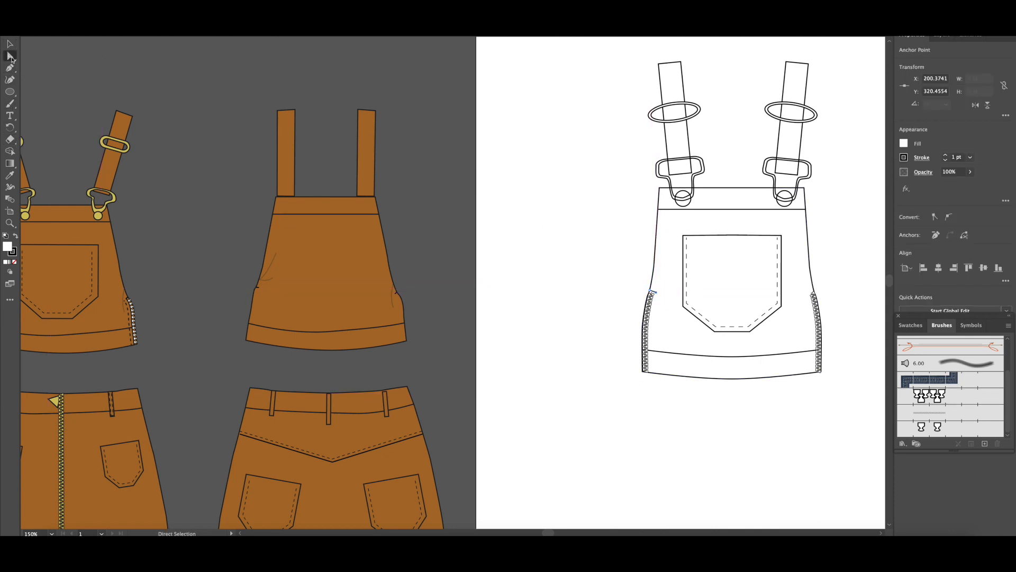
Step: Duplicate the left side zipper path as an unfilled line with the Basic brush and place it along the zipper's inner edge
{"action": "left_click", "coordinate": [647, 328]}
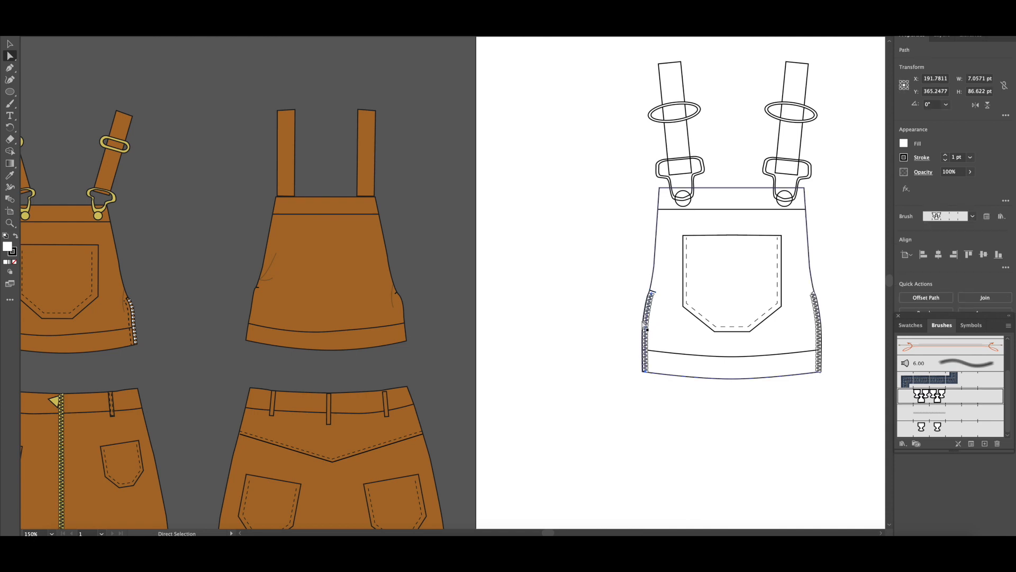
{"action": "scroll", "coordinate": [936, 353], "scroll_direction": "up", "scroll_amount": 3}
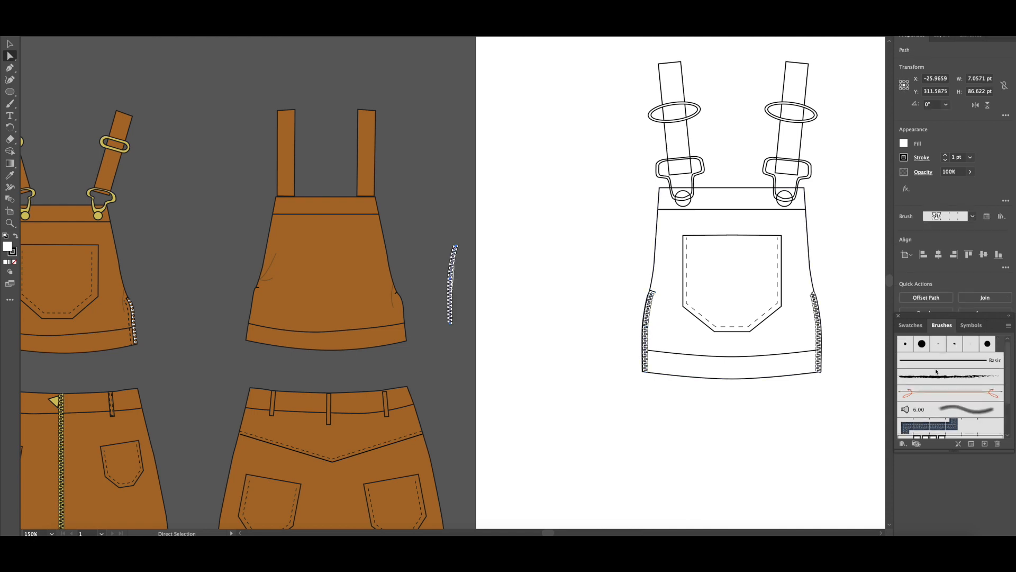
{"action": "left_click", "coordinate": [936, 363]}
{"action": "left_click", "coordinate": [15, 262]}
{"action": "left_click", "coordinate": [10, 45]}
{"action": "left_click_drag", "start_coordinate": [456, 273], "coordinate": [653, 314]}
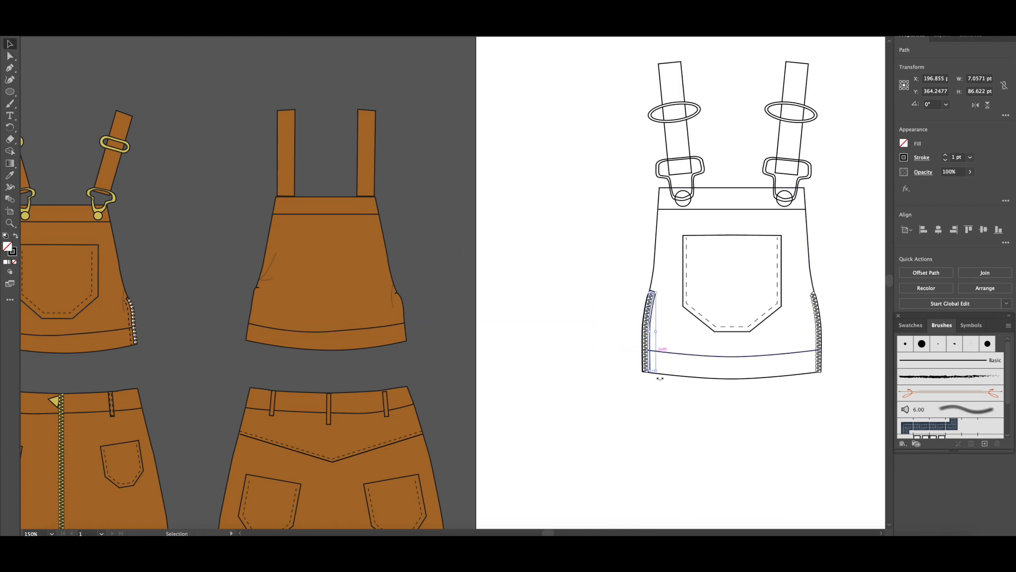
{"action": "left_click", "coordinate": [565, 292]}
Step: Extend the lower end of the left zipper's inner edge line down to the bib's hem
{"action": "key", "text": "a"}
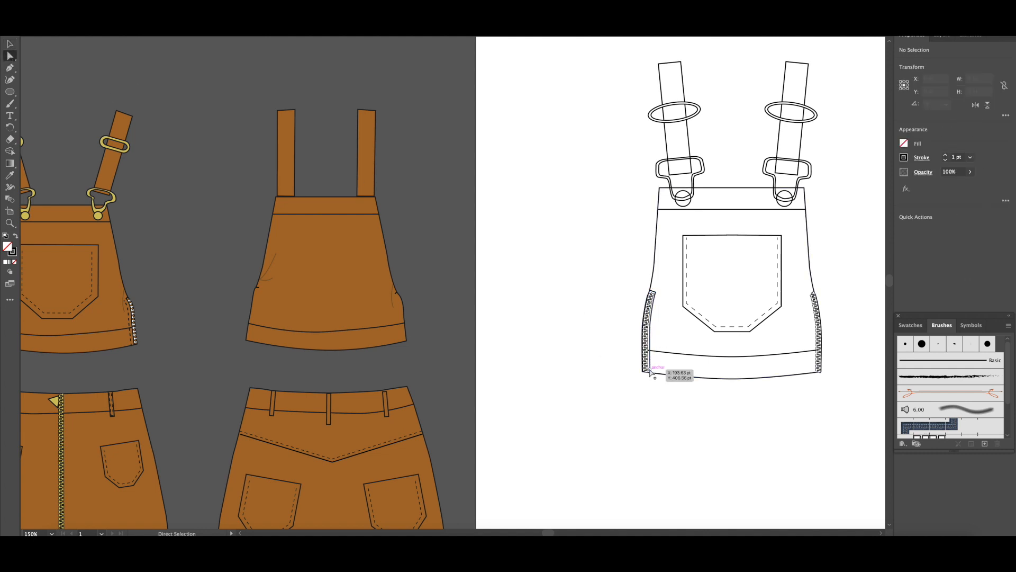
{"action": "left_click", "coordinate": [650, 371]}
{"action": "left_click", "coordinate": [650, 414]}
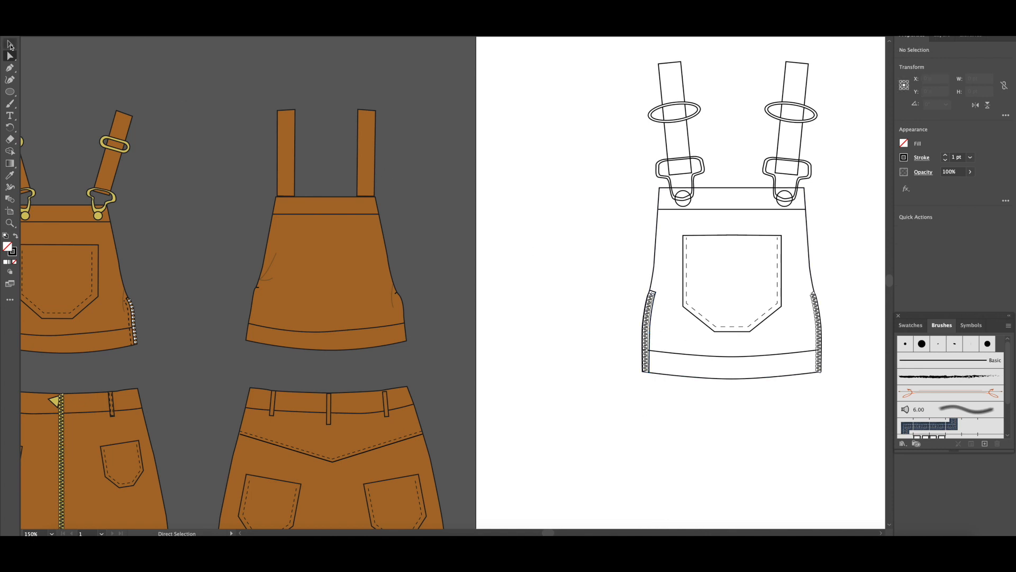
Step: Duplicate the left zipper's inner edge line as a 0.5 pt dashed stitch line and place it just inside the original
{"action": "left_click", "coordinate": [10, 46]}
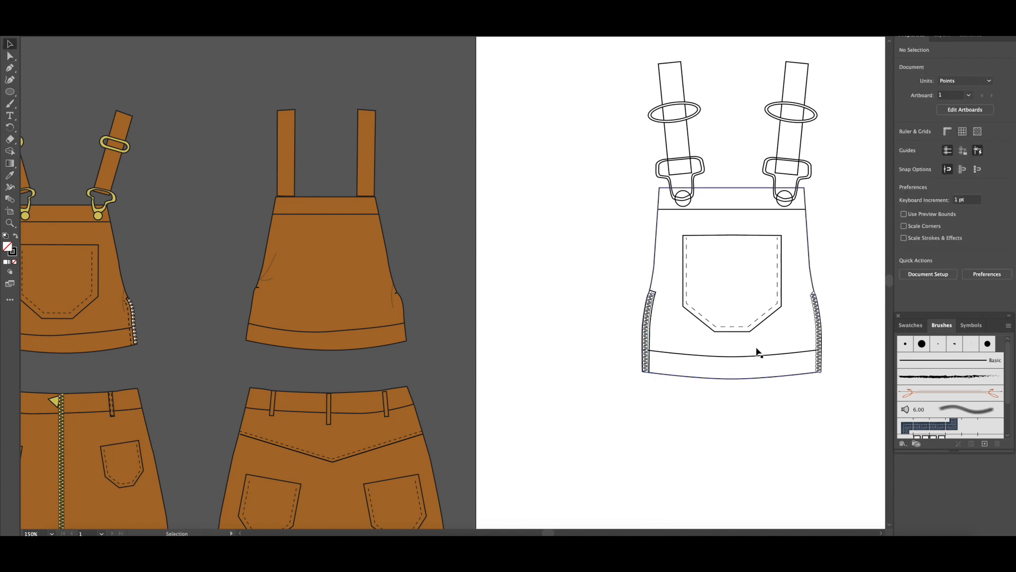
{"action": "left_click", "coordinate": [651, 325]}
{"action": "key", "text": "super+c"}
{"action": "key", "text": "super+v"}
{"action": "scroll", "coordinate": [794, 320], "scroll_direction": "up", "scroll_amount": 1}
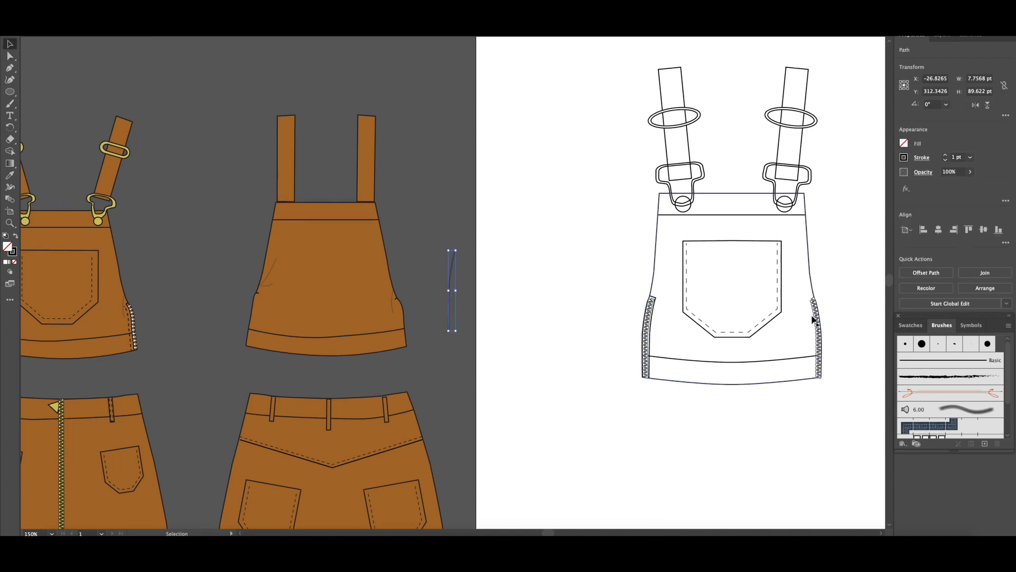
{"action": "left_click", "coordinate": [926, 157]}
{"action": "left_click", "coordinate": [821, 228]}
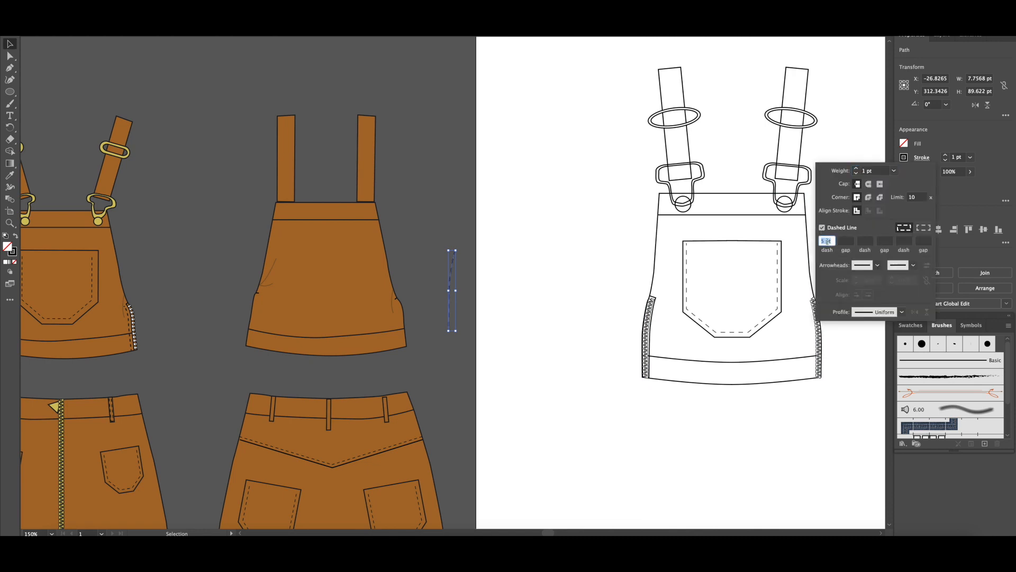
{"action": "left_click", "coordinate": [894, 171]}
{"action": "left_click", "coordinate": [910, 194]}
{"action": "key", "text": "Escape"}
{"action": "left_click", "coordinate": [495, 295]}
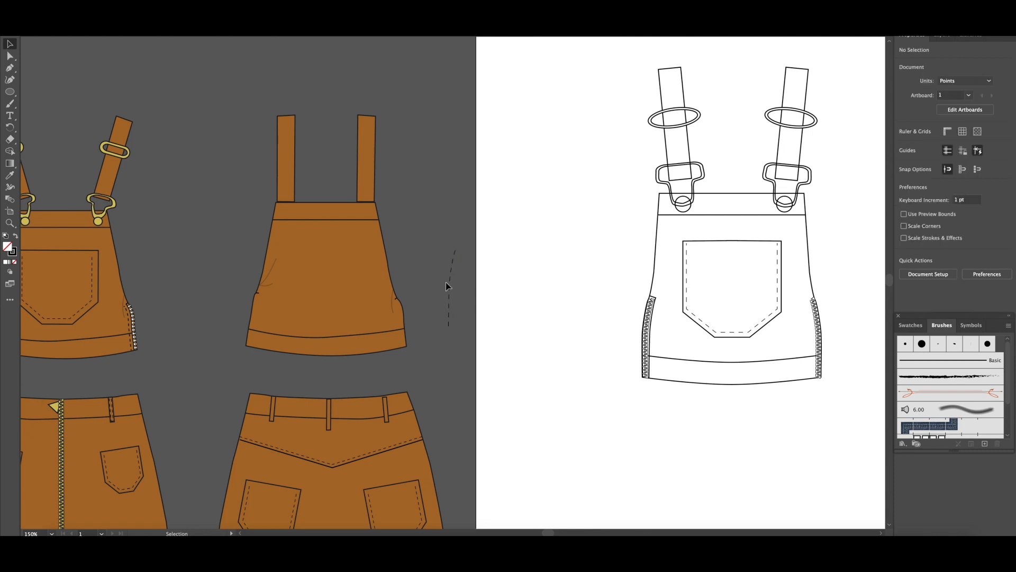
{"action": "left_click_drag", "start_coordinate": [450, 286], "coordinate": [653, 336]}
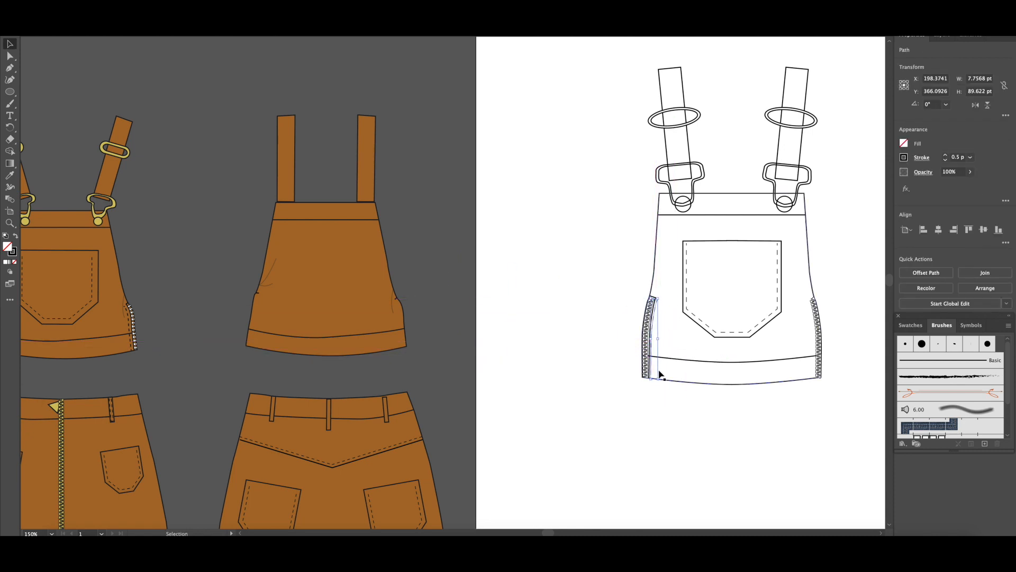
{"action": "left_click", "coordinate": [558, 310]}
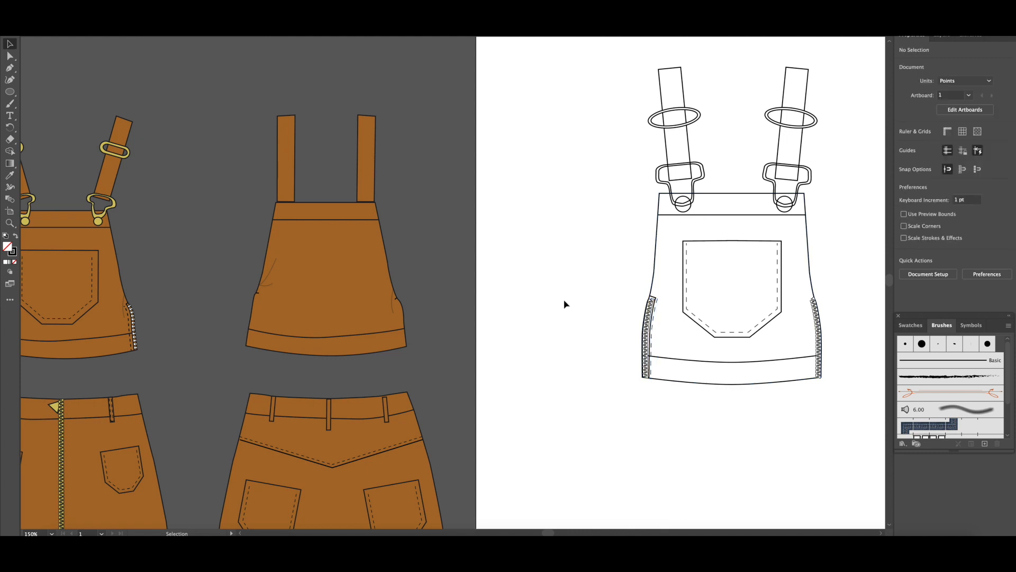
Step: Reflect a copy of the left zipper's end line, edge line and stitching across the vertical axis and shift it onto the right side zipper
{"action": "left_click", "coordinate": [658, 298]}
{"action": "left_click", "coordinate": [655, 299]}
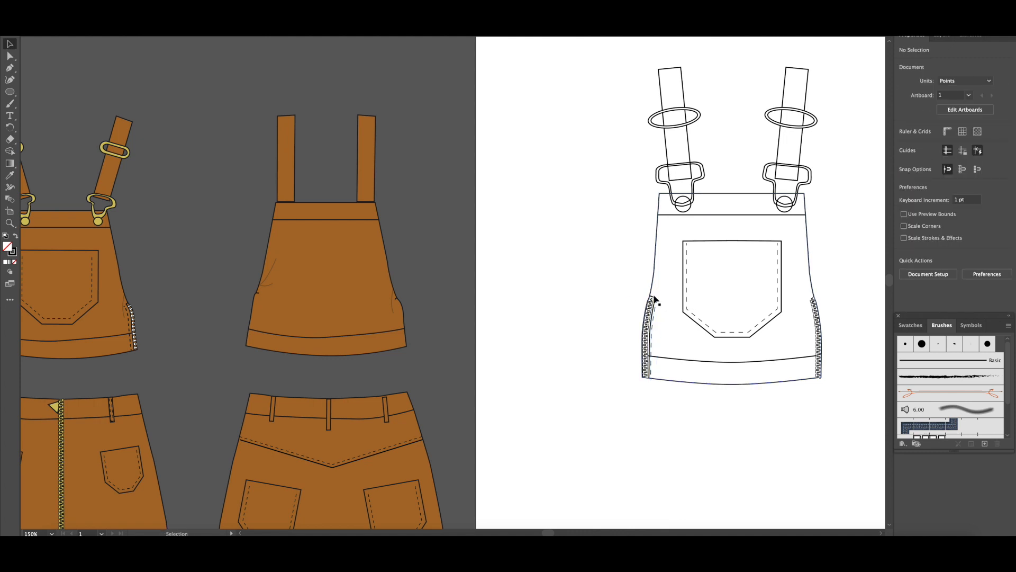
{"action": "scroll", "coordinate": [655, 299], "scroll_direction": "up", "scroll_amount": 2}
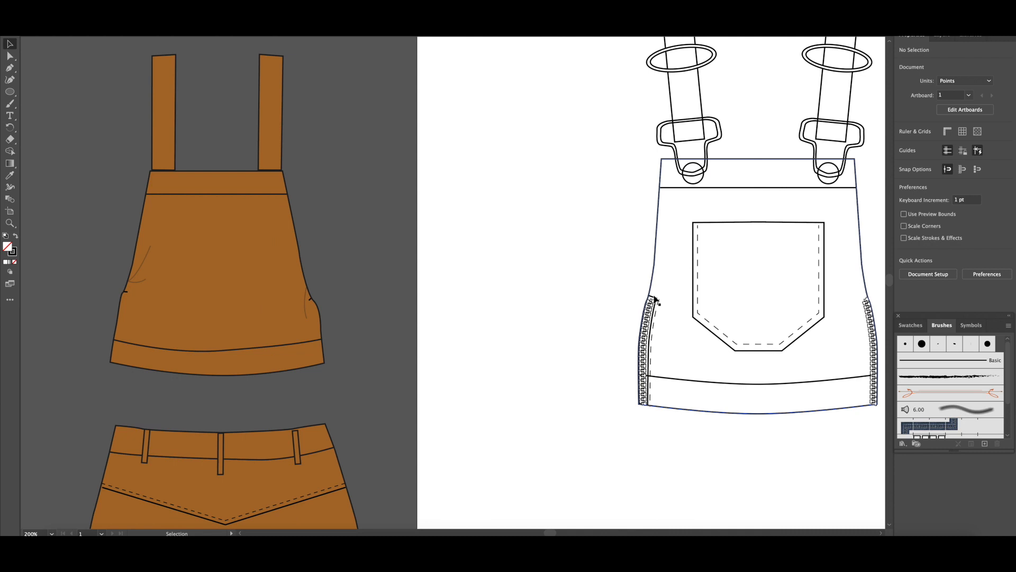
{"action": "left_click", "coordinate": [654, 299]}
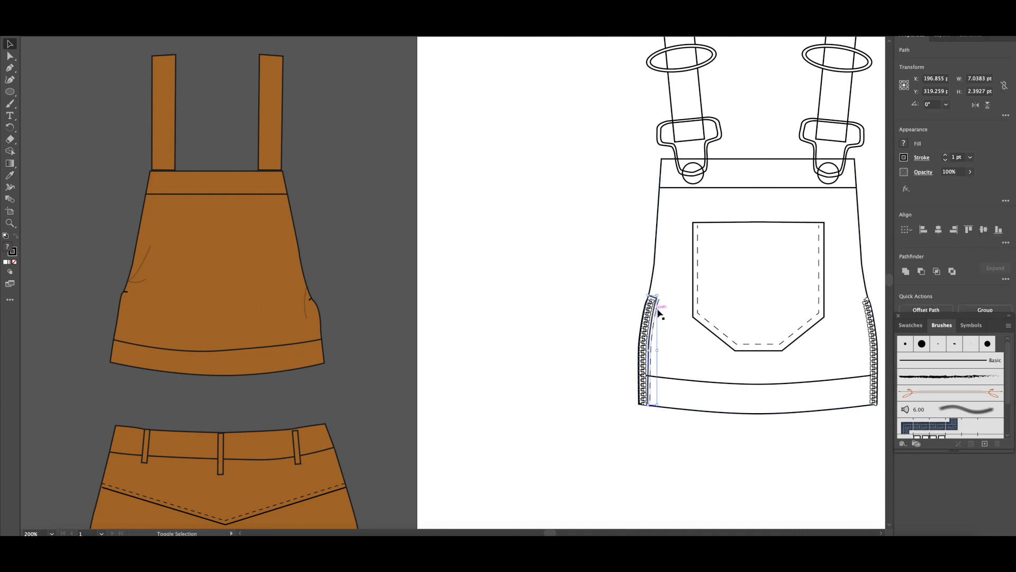
{"action": "left_click", "coordinate": [658, 302], "text": "shift"}
{"action": "left_click", "coordinate": [98, 4]}
{"action": "mouse_move", "coordinate": [105, 11]}
{"action": "left_click", "coordinate": [190, 39]}
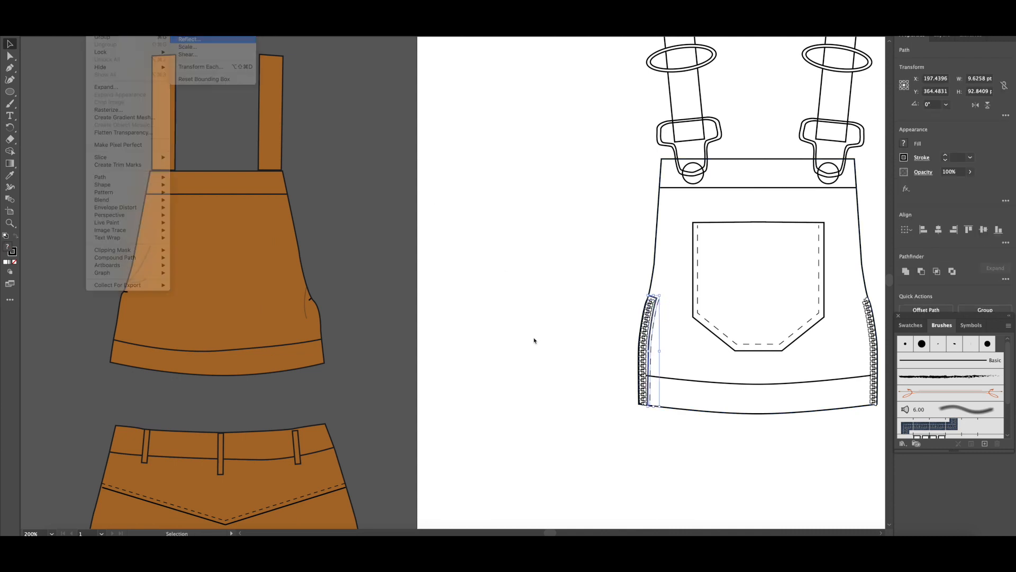
{"action": "left_click", "coordinate": [459, 337]}
{"action": "key", "text": "shift+Right"}
{"action": "key", "text": "shift+Right"}
{"action": "key", "text": "shift+Right"}
{"action": "key", "text": "shift+Right"}
{"action": "key", "text": "shift+Right"}
{"action": "key", "text": "shift+Right"}
{"action": "key", "text": "shift+Right"}
{"action": "key", "text": "shift+Right"}
{"action": "key", "text": "shift+Right"}
{"action": "key", "text": "shift+Right"}
{"action": "key", "text": "shift+Right"}
{"action": "key", "text": "shift+Right"}
{"action": "key", "text": "shift+Right"}
{"action": "key", "text": "shift+Right"}
{"action": "key", "text": "shift+Right"}
{"action": "key", "text": "shift+Right"}
{"action": "key", "text": "shift+Right"}
{"action": "key", "text": "shift+Right"}
{"action": "key", "text": "shift+Right"}
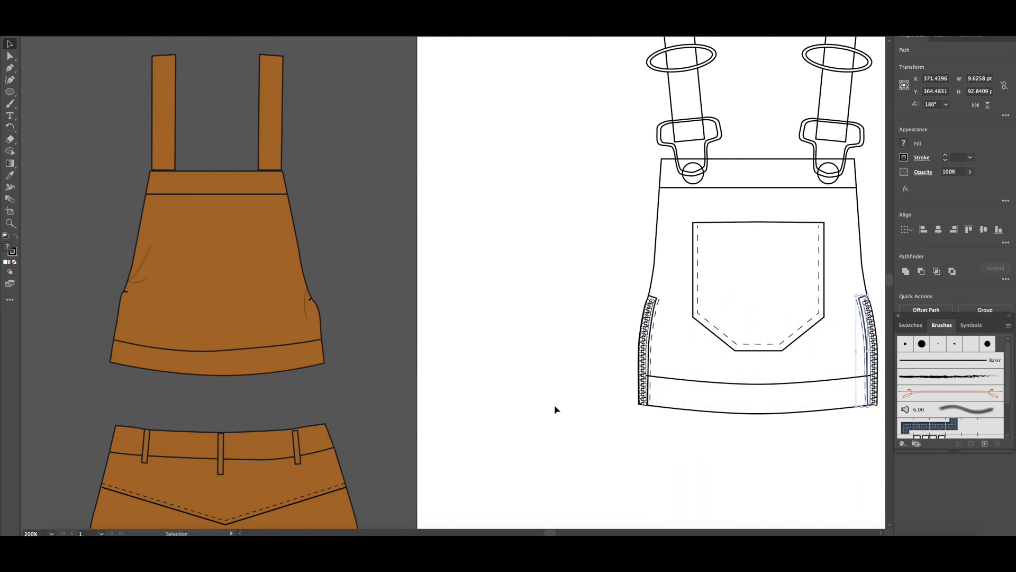
{"action": "key", "text": "Right"}
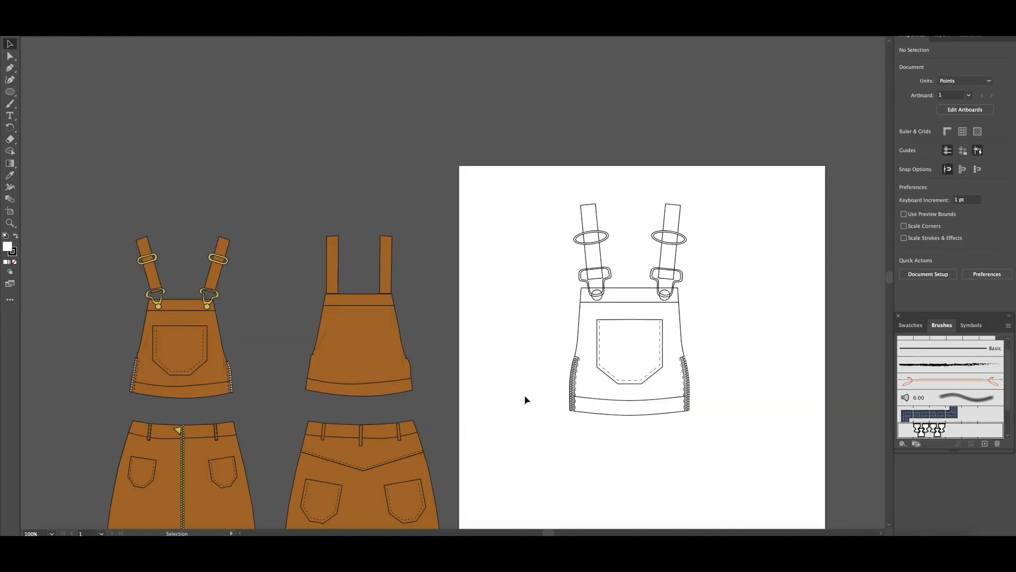
Step: Group the whole front bib drawing and move it to the upper left area of the artboard
{"action": "scroll", "coordinate": [525, 400], "scroll_direction": "down", "scroll_amount": 3}
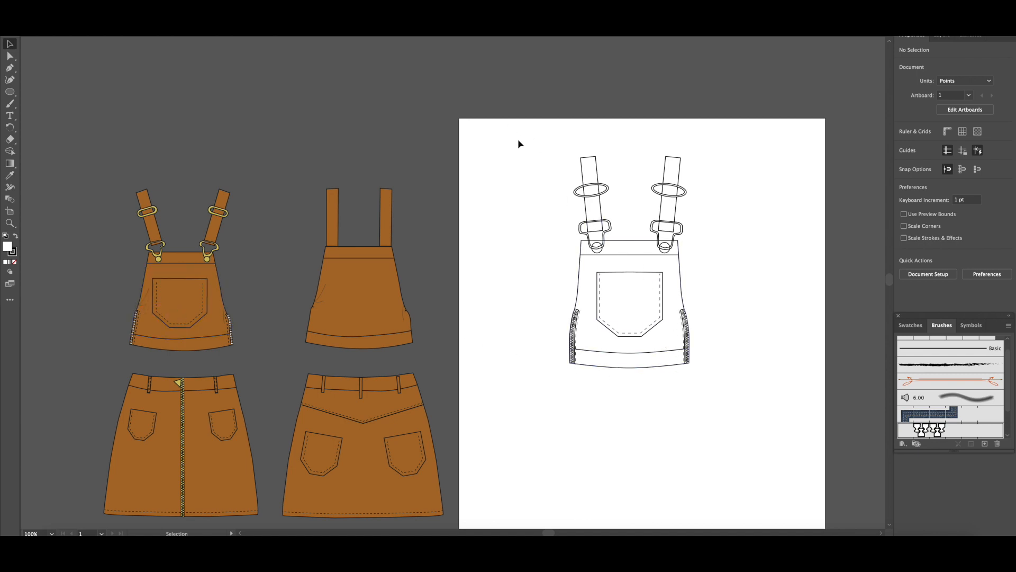
{"action": "left_click_drag", "start_coordinate": [717, 349], "coordinate": [765, 415]}
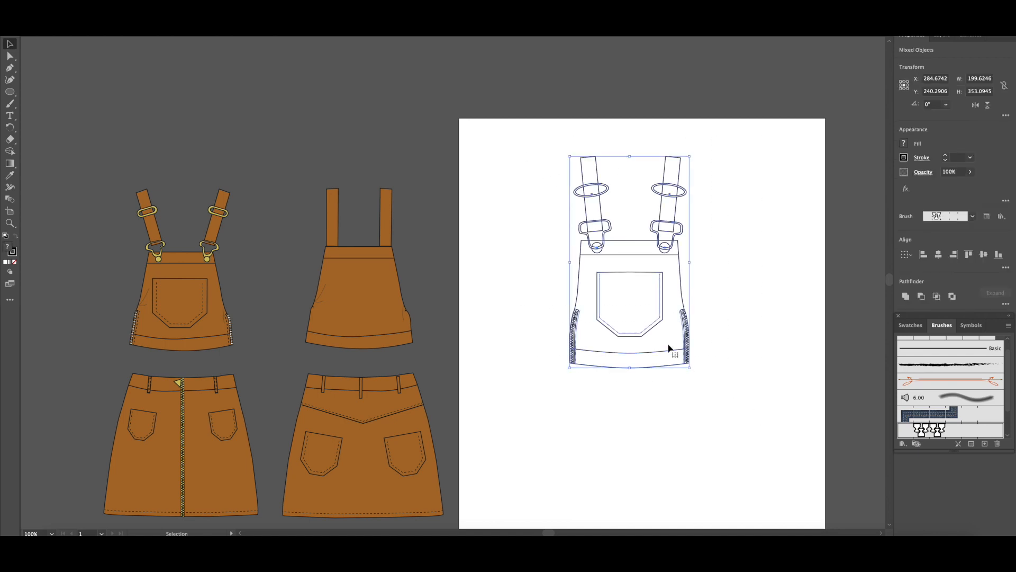
{"action": "right_click", "coordinate": [668, 348]}
{"action": "left_click", "coordinate": [706, 410]}
{"action": "left_click", "coordinate": [684, 379]}
{"action": "left_click_drag", "start_coordinate": [660, 347], "coordinate": [575, 339]}
{"action": "scroll", "coordinate": [642, 402], "scroll_direction": "down", "scroll_amount": 3}
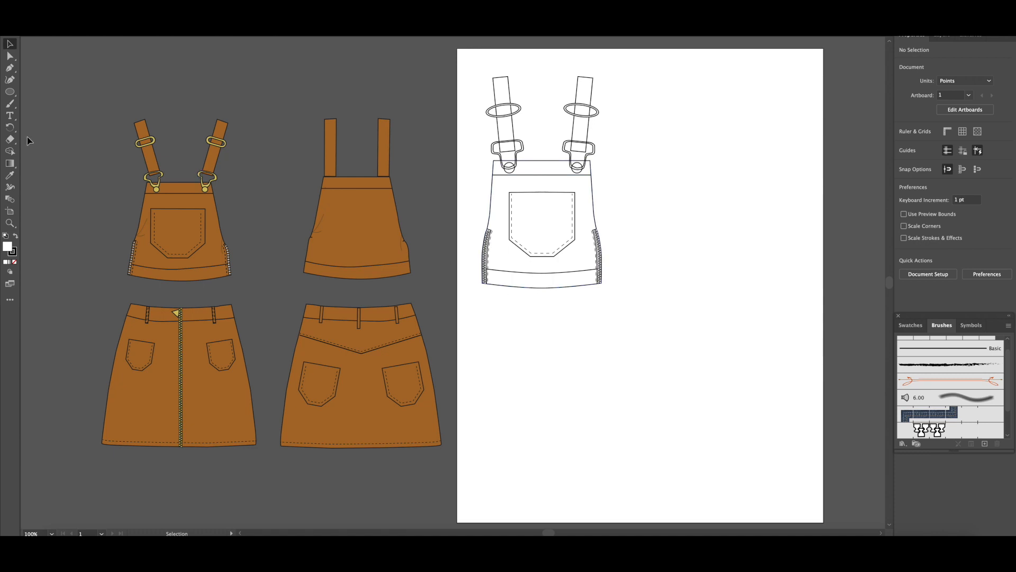
Step: Draw the left half of the front skirt outline below the bib as a closed path about 128 pt wide and 246 pt tall
{"action": "left_click", "coordinate": [12, 69]}
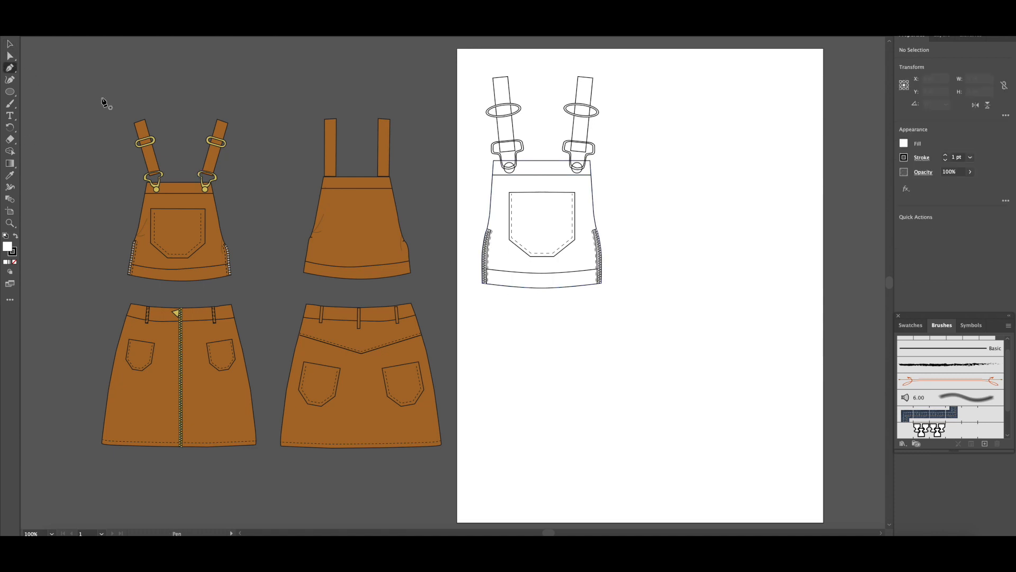
{"action": "left_click", "coordinate": [548, 329]}
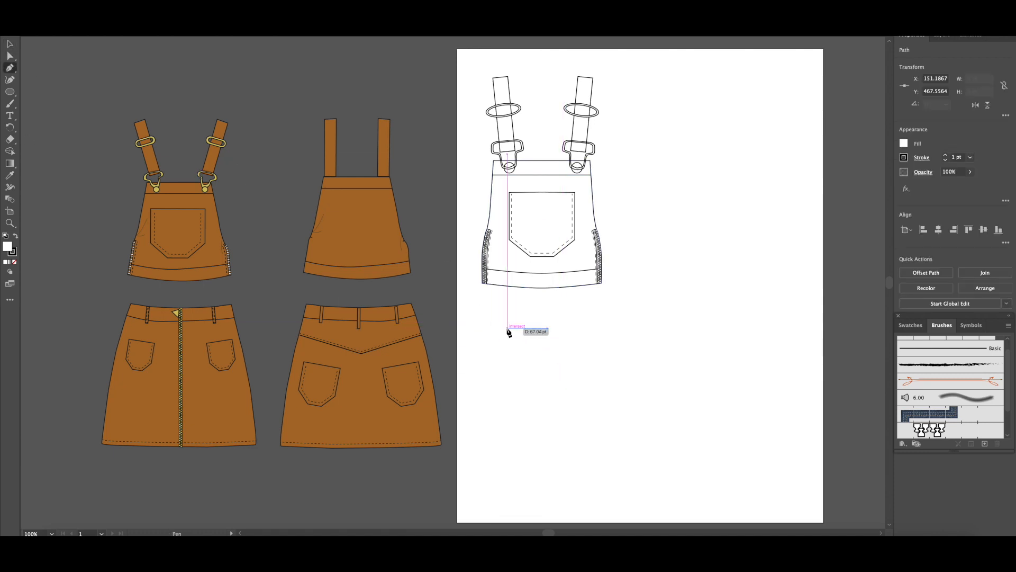
{"action": "left_click_drag", "start_coordinate": [503, 327], "coordinate": [486, 323]}
{"action": "left_click_drag", "start_coordinate": [474, 383], "coordinate": [474, 405]}
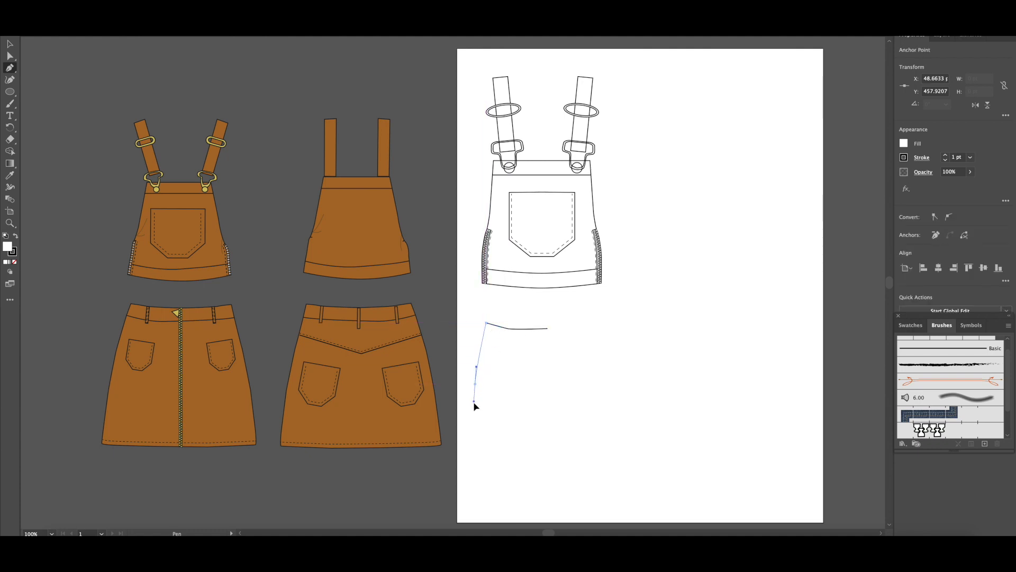
{"action": "left_click_drag", "start_coordinate": [471, 465], "coordinate": [472, 470]}
{"action": "left_click", "coordinate": [547, 470]}
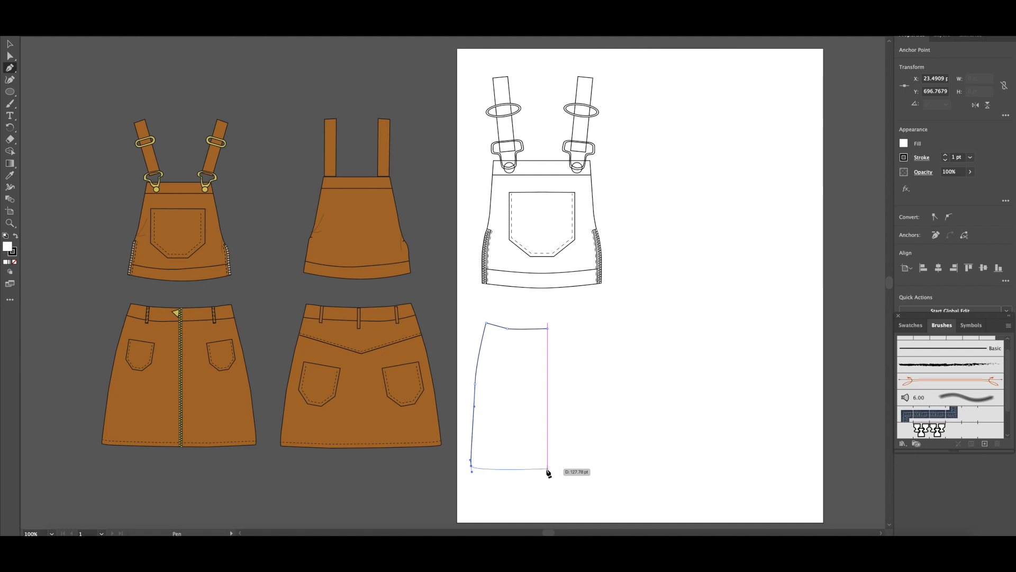
{"action": "left_click", "coordinate": [548, 329]}
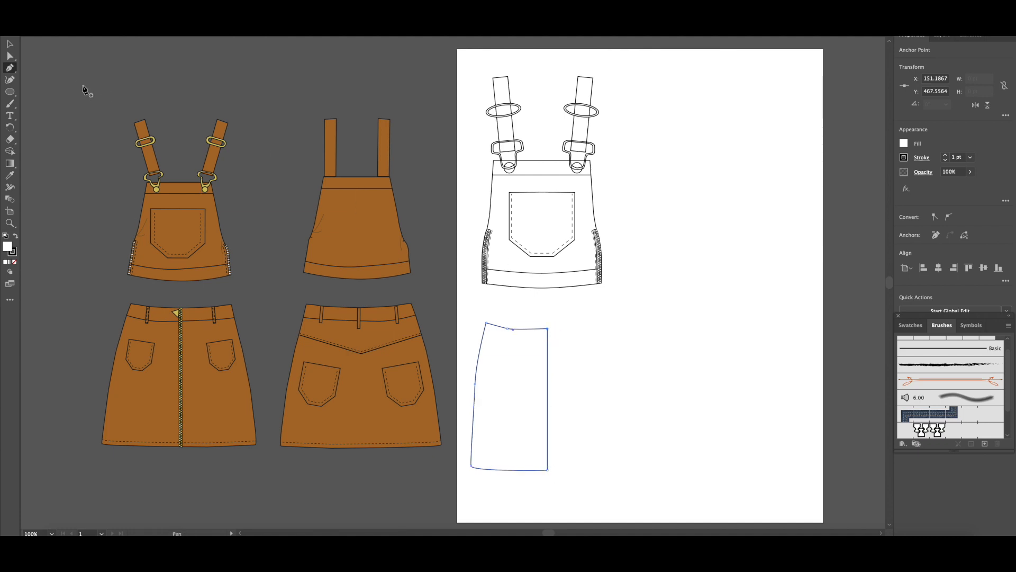
{"action": "left_click", "coordinate": [10, 55]}
{"action": "left_click", "coordinate": [598, 337]}
{"action": "left_click", "coordinate": [9, 44]}
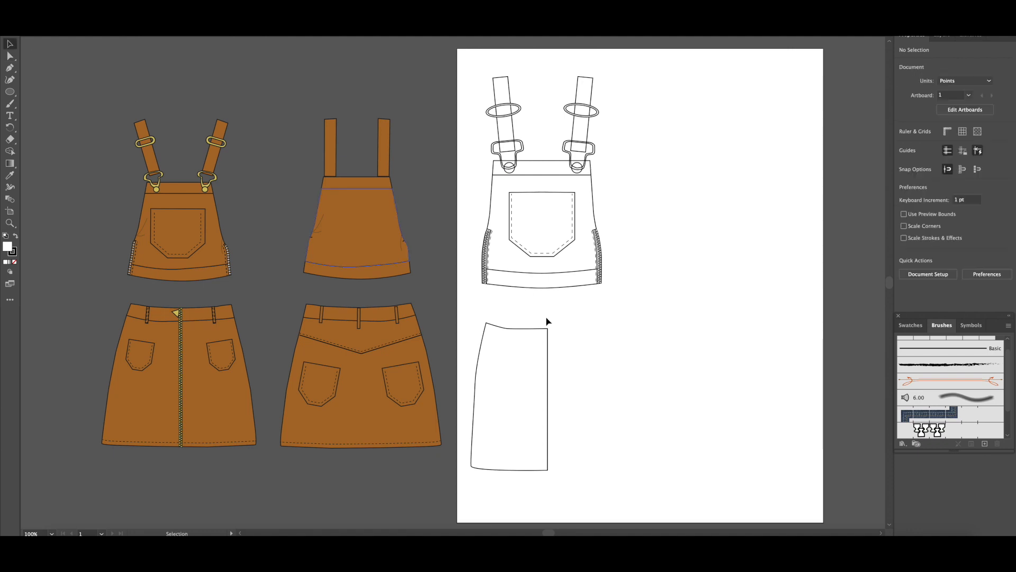
Step: Reflect a copy of the half skirt across the vertical axis and shift it 90 pt right to form the skirt's other half
{"action": "left_click", "coordinate": [492, 324]}
{"action": "left_click", "coordinate": [97, 2]}
{"action": "mouse_move", "coordinate": [108, 10]}
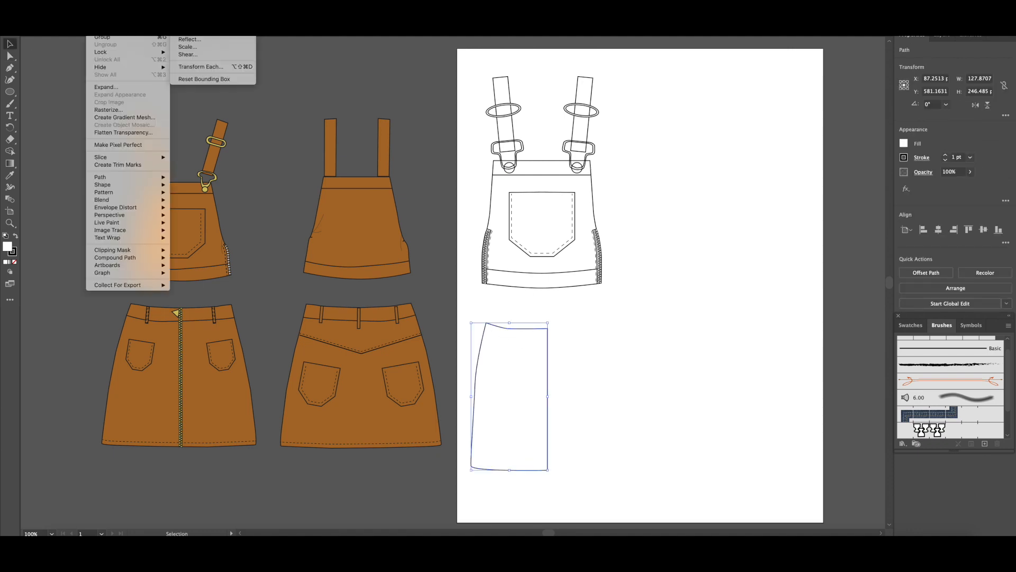
{"action": "left_click", "coordinate": [190, 40]}
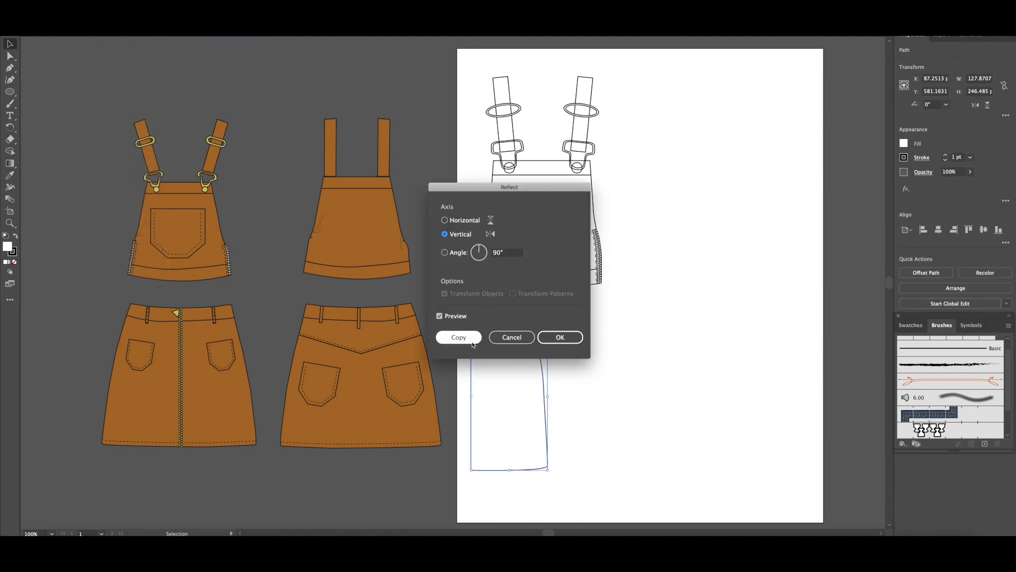
{"action": "left_click", "coordinate": [470, 341]}
{"action": "key", "text": "shift+Right"}
{"action": "key", "text": "shift+Right"}
{"action": "key", "text": "shift+Right"}
{"action": "key", "text": "shift+Right"}
{"action": "key", "text": "shift+Right"}
{"action": "key", "text": "shift+Right"}
{"action": "key", "text": "shift+Right"}
{"action": "key", "text": "shift+Right"}
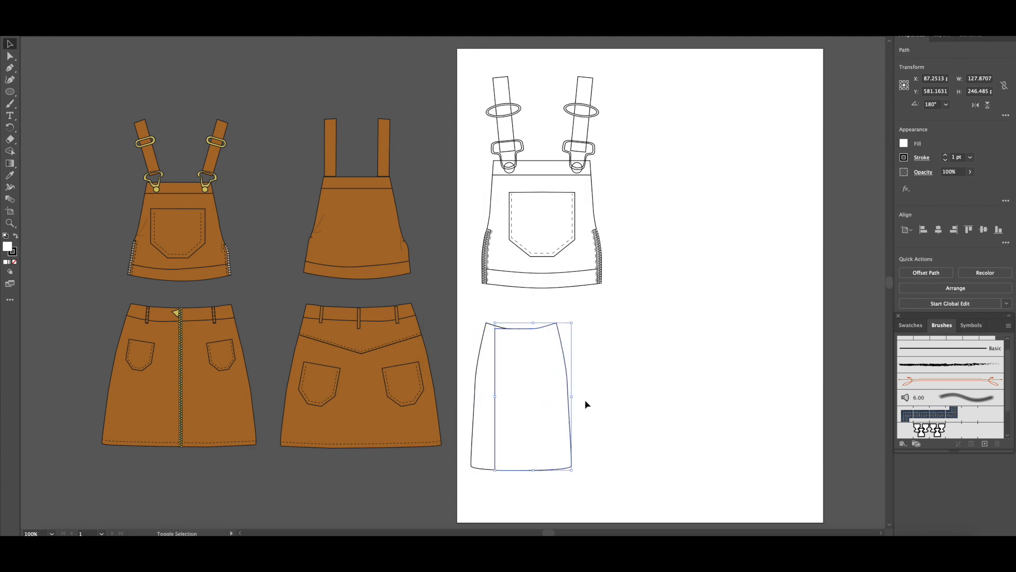
{"action": "key", "text": "shift+Right"}
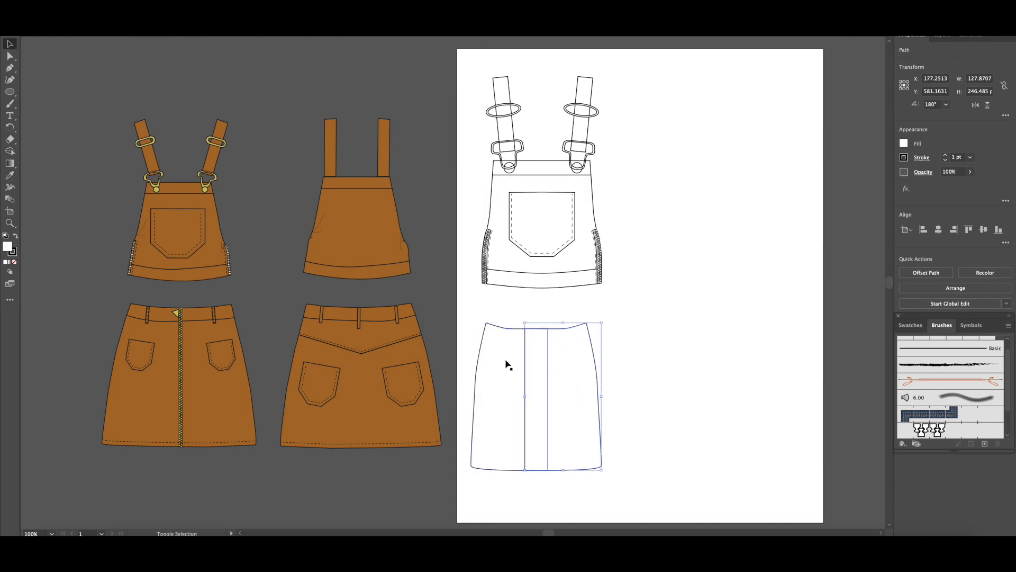
Step: Nudge the mirrored skirt half sideways into alignment with its counterpart and unite both halves into one closed shape
{"action": "key", "text": "shift+Right"}
{"action": "scroll", "coordinate": [506, 364], "scroll_direction": "right", "scroll_amount": 1}
{"action": "key", "text": "Left"}
{"action": "key", "text": "Left"}
{"action": "key", "text": "Left"}
{"action": "key", "text": "Left"}
{"action": "left_click", "coordinate": [506, 364], "text": "shift"}
{"action": "left_click", "coordinate": [904, 274]}
Step: Move the united skirt outline under the bib and stretch its sides to a width of about 244 pt
{"action": "left_click", "coordinate": [642, 375]}
{"action": "left_click_drag", "start_coordinate": [541, 362], "coordinate": [562, 356]}
{"action": "left_click_drag", "start_coordinate": [608, 392], "coordinate": [618, 392]}
{"action": "left_click_drag", "start_coordinate": [474, 392], "coordinate": [461, 392]}
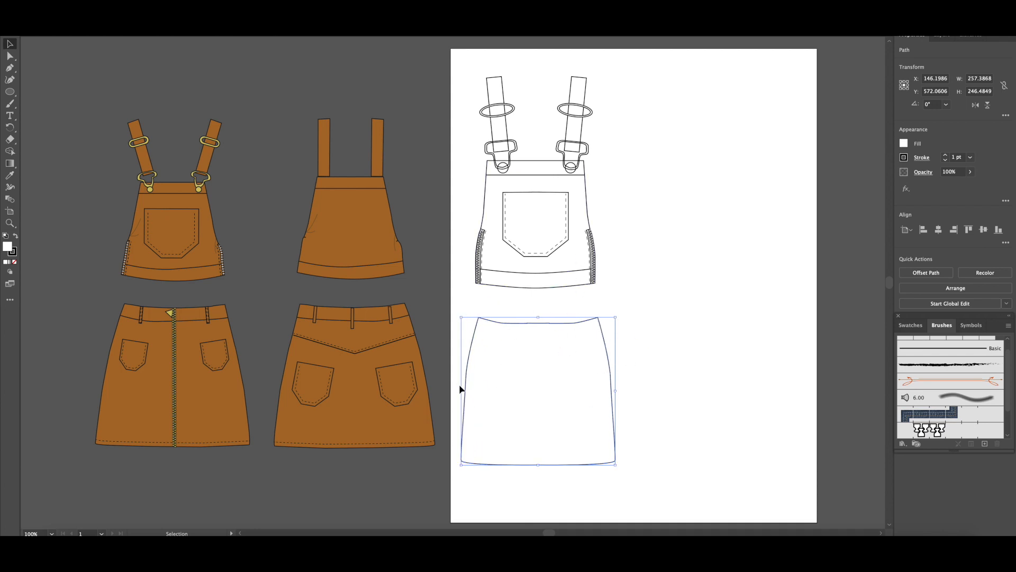
{"action": "left_click_drag", "start_coordinate": [462, 391], "coordinate": [466, 391]}
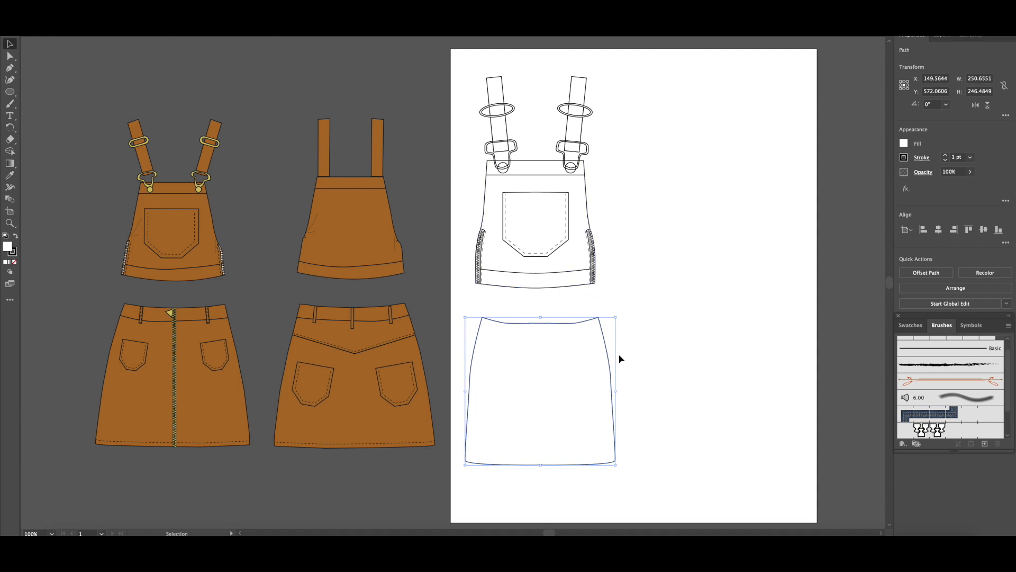
{"action": "left_click_drag", "start_coordinate": [616, 392], "coordinate": [612, 392]}
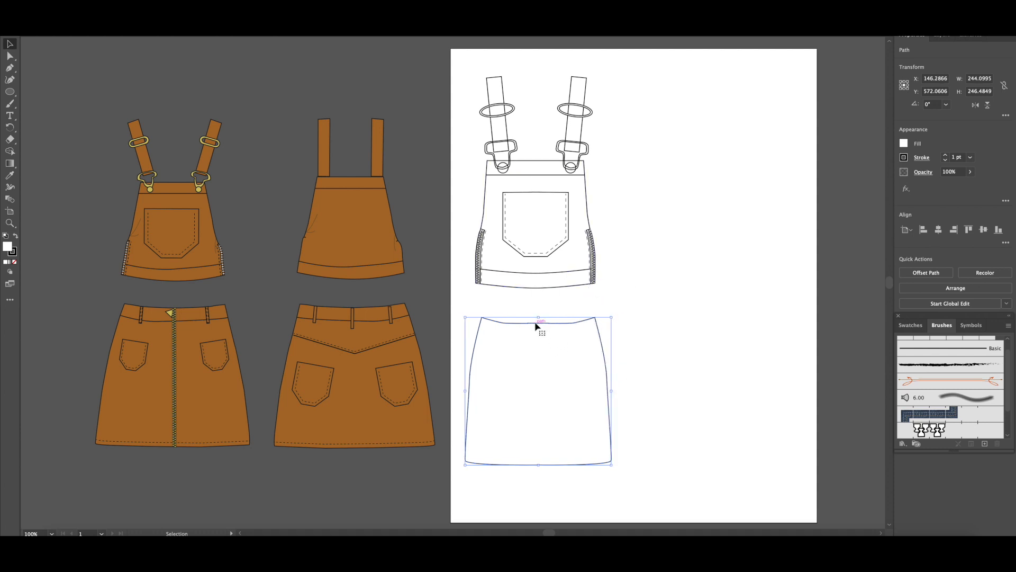
{"action": "left_click", "coordinate": [681, 331]}
Step: Delete the flat centre segment of the skirt's waist edge and redraw it with the Pen tool as a shallow downward curve
{"action": "left_click", "coordinate": [10, 56]}
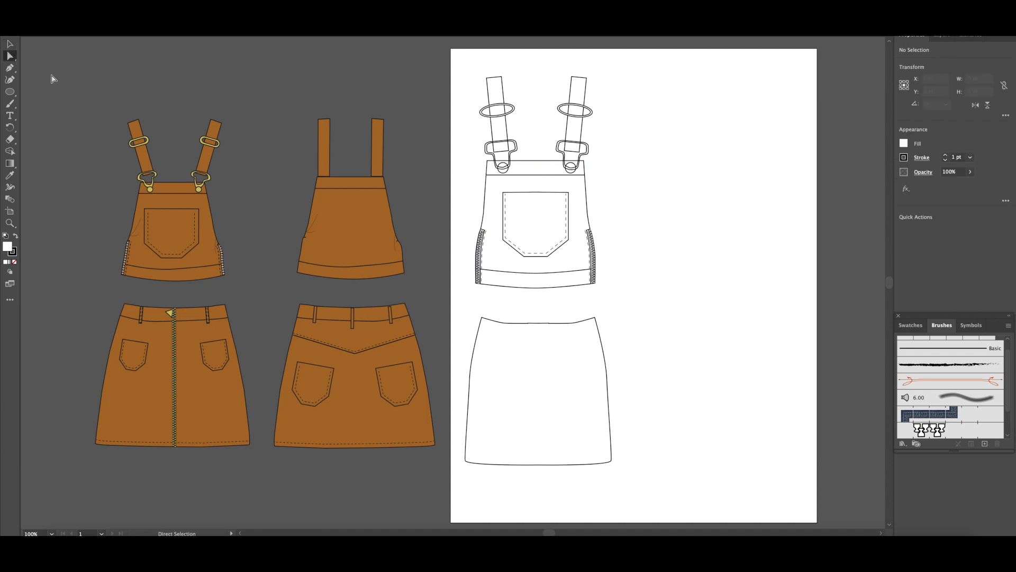
{"action": "left_click", "coordinate": [528, 324]}
{"action": "key", "text": "Delete"}
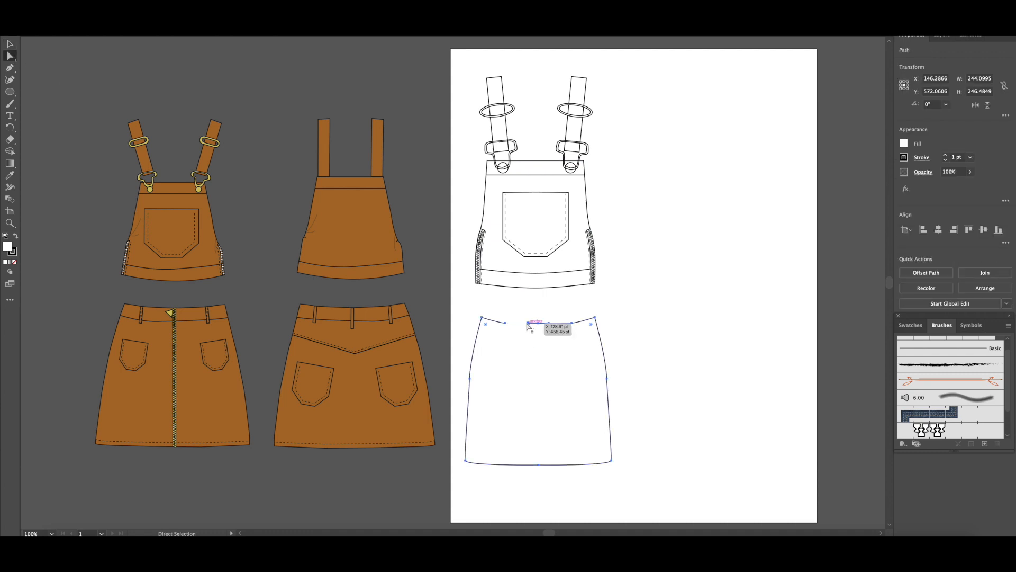
{"action": "key", "text": "p"}
{"action": "left_click", "coordinate": [505, 323]}
{"action": "left_click_drag", "start_coordinate": [535, 326], "coordinate": [539, 325]}
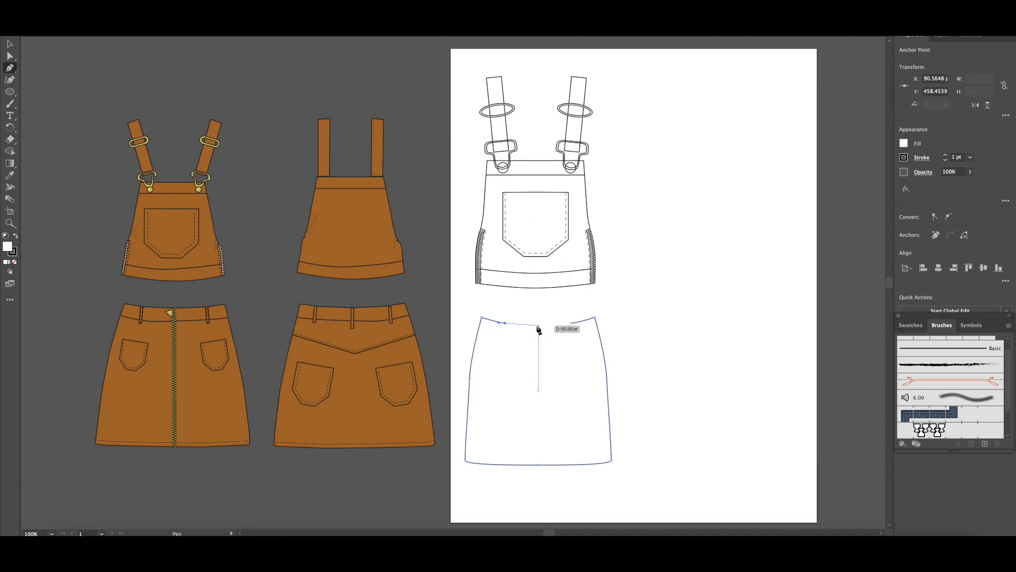
{"action": "left_click", "coordinate": [572, 322]}
{"action": "key", "text": "v"}
{"action": "left_click", "coordinate": [614, 295]}
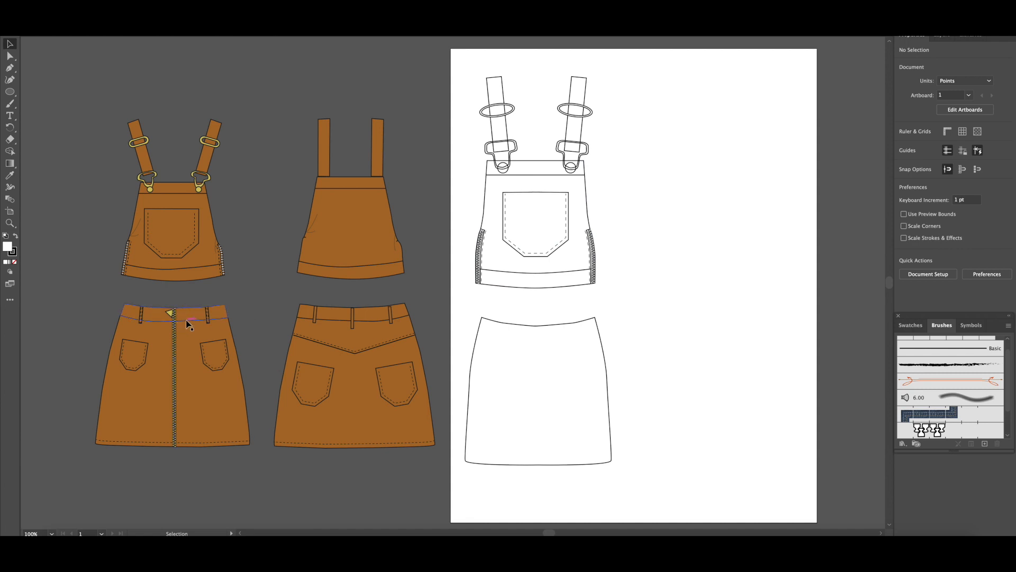
Step: Copy the skirt's waist curve, place the copy below it as the waistband seam, and adjust its end points to the side seams
{"action": "key", "text": "a"}
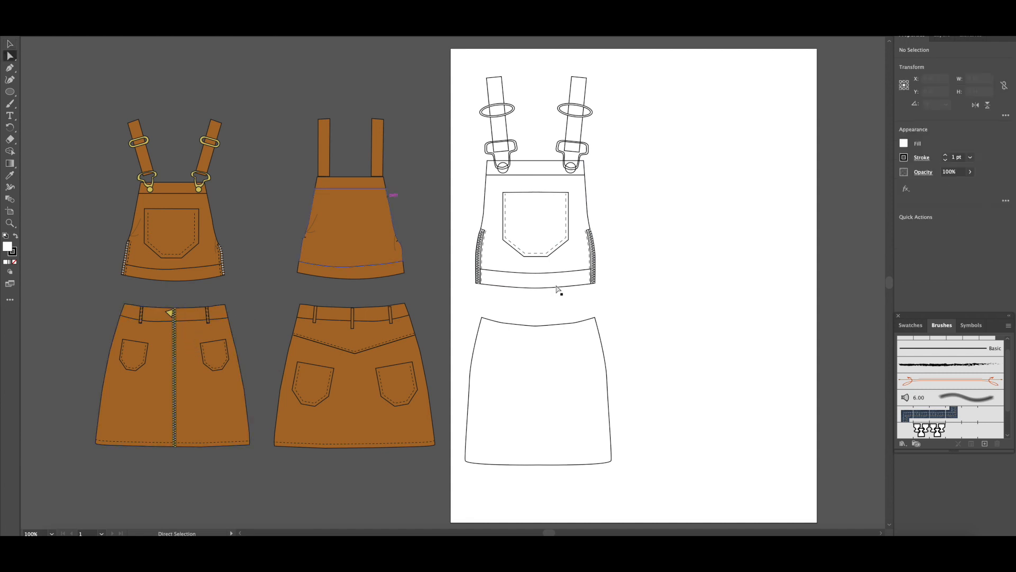
{"action": "left_click", "coordinate": [538, 326]}
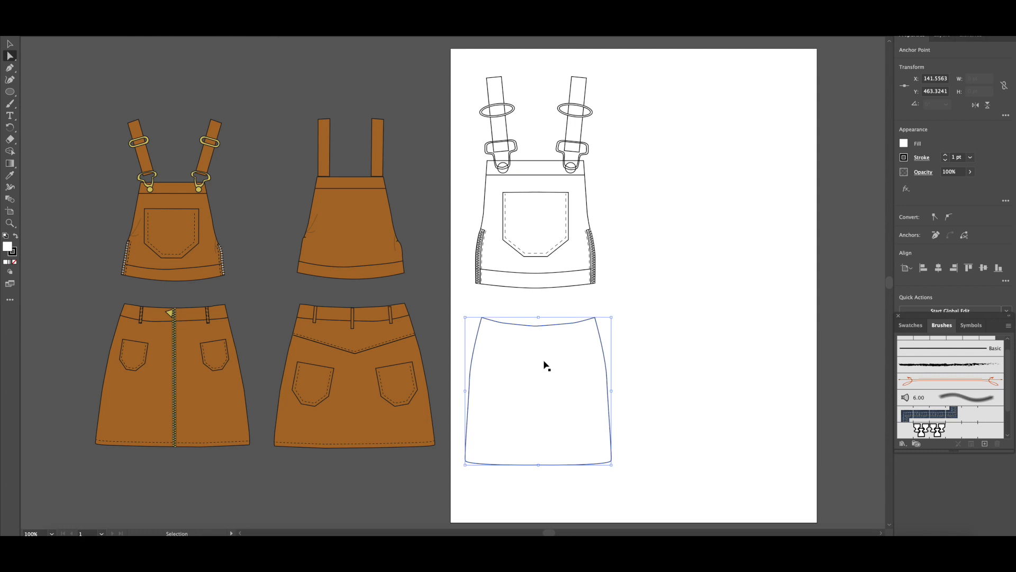
{"action": "left_click", "coordinate": [545, 364]}
{"action": "left_click", "coordinate": [536, 326]}
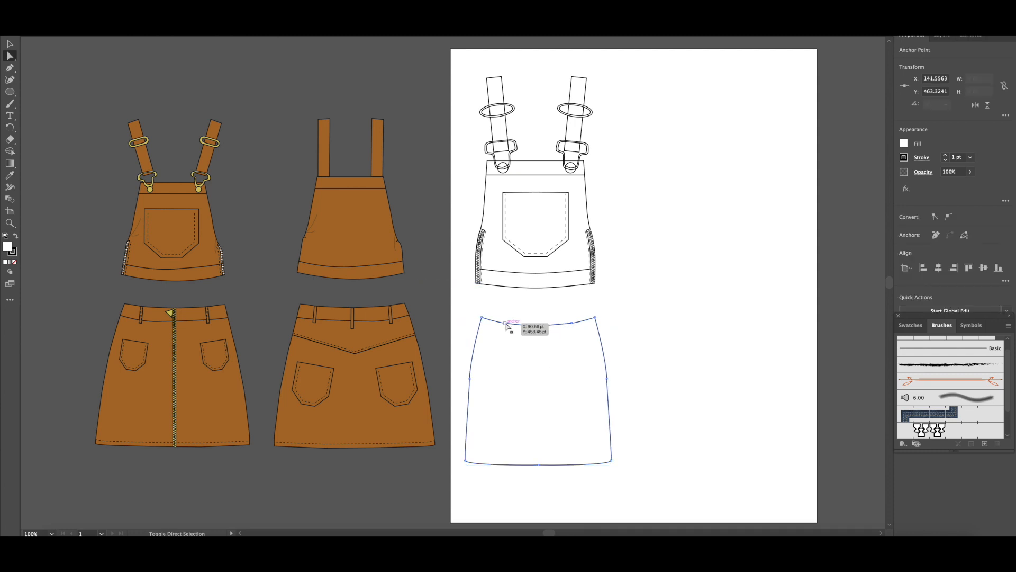
{"action": "key", "text": "ctrl+v"}
{"action": "left_click_drag", "start_coordinate": [453, 289], "coordinate": [538, 345]}
{"action": "left_click", "coordinate": [481, 334]}
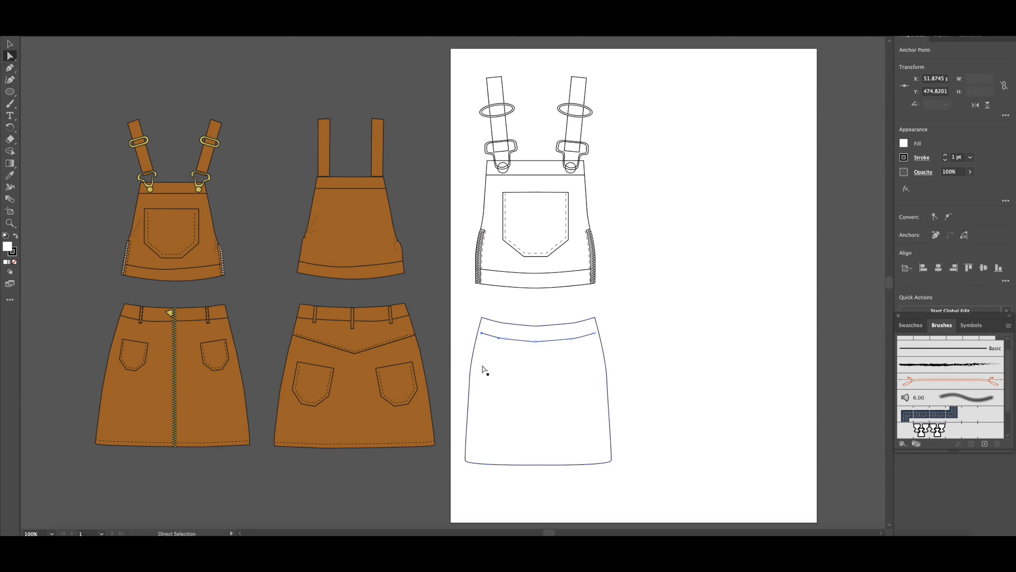
{"action": "left_click", "coordinate": [596, 333]}
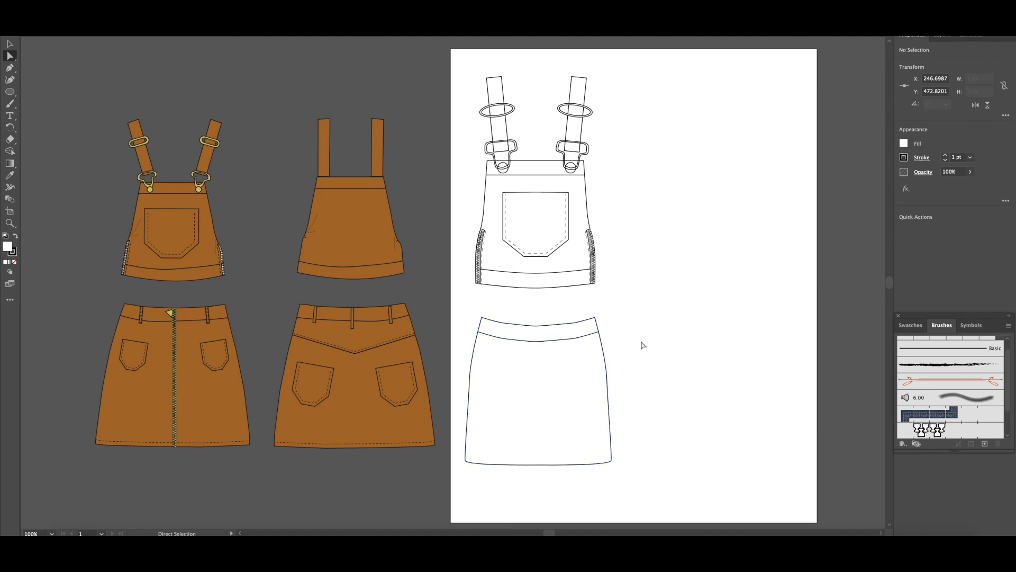
{"action": "left_click", "coordinate": [516, 340]}
{"action": "left_click", "coordinate": [456, 280]}
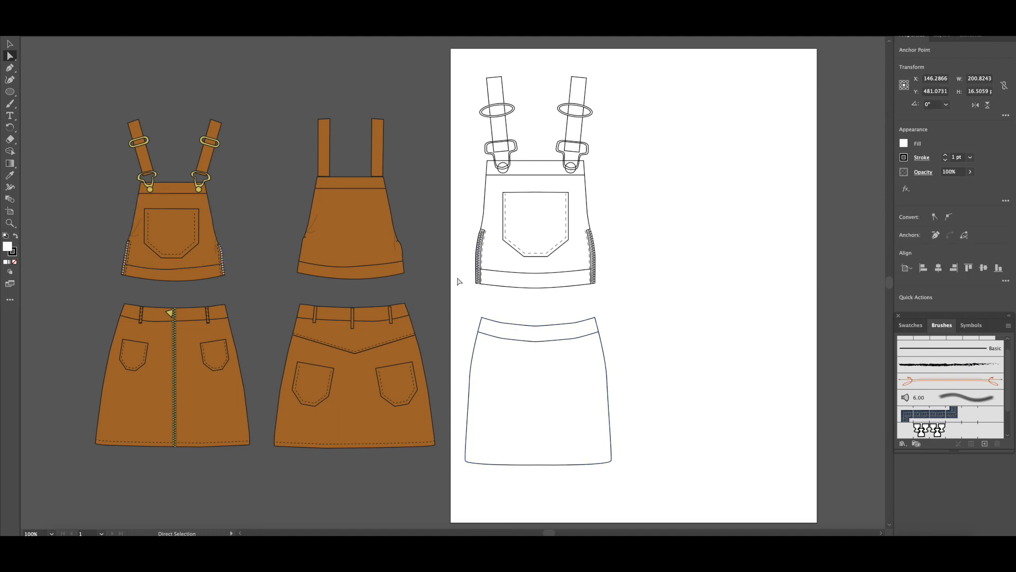
{"action": "key", "text": "v"}
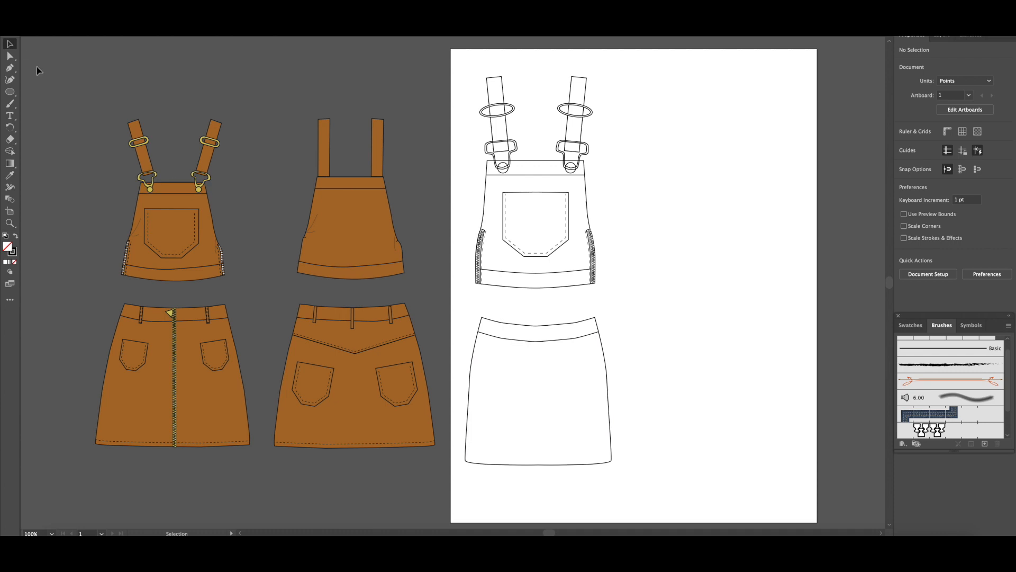
Step: Copy the skirt's hem curve and paste it as a separate path with no fill
{"action": "left_click", "coordinate": [9, 56]}
{"action": "left_click", "coordinate": [538, 464]}
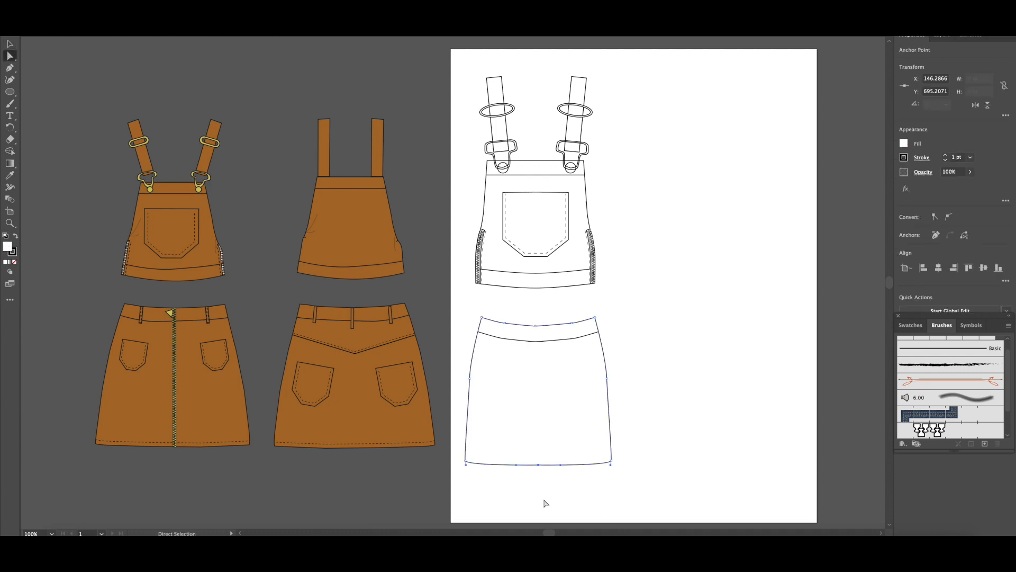
{"action": "key", "text": "ctrl+v"}
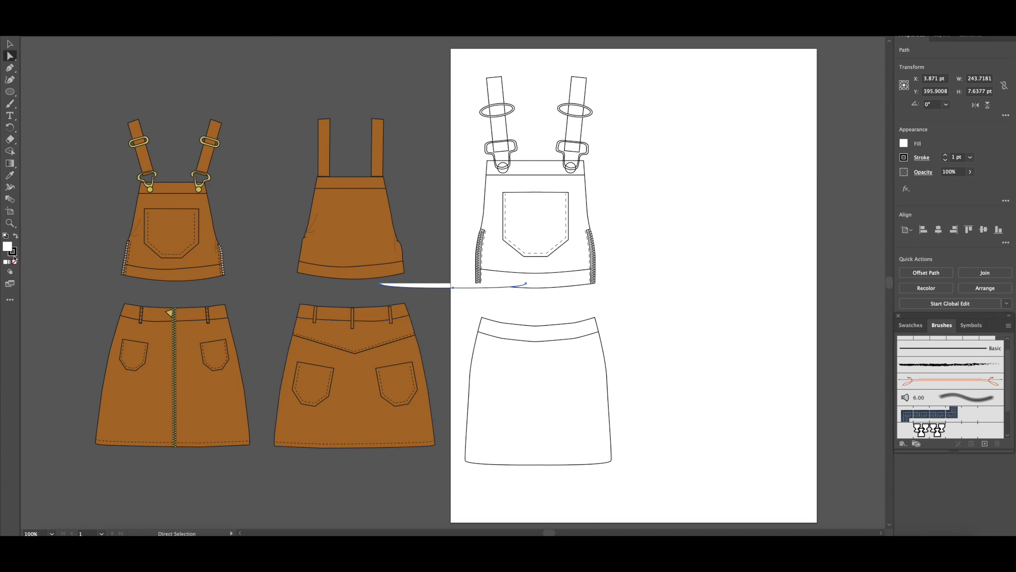
{"action": "left_click", "coordinate": [14, 263]}
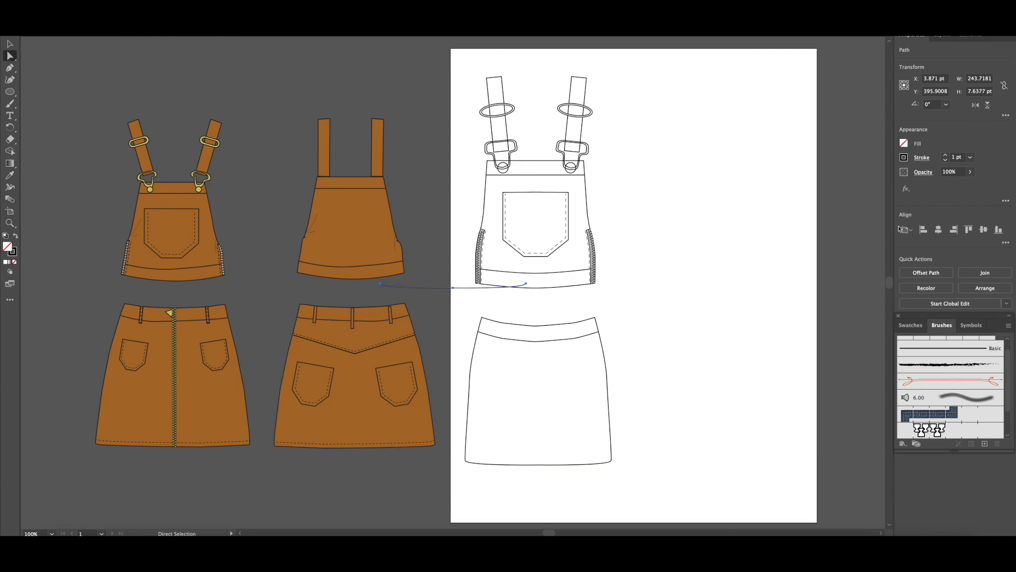
Step: Make the copied hem curve a dashed 0.5 pt line and place it just above the hem as stitching
{"action": "left_click", "coordinate": [922, 159]}
{"action": "left_click", "coordinate": [829, 232]}
{"action": "left_click", "coordinate": [894, 170]}
{"action": "left_click", "coordinate": [911, 192]}
{"action": "left_click", "coordinate": [438, 289]}
{"action": "key", "text": "v"}
{"action": "left_click_drag", "start_coordinate": [432, 287], "coordinate": [517, 463]}
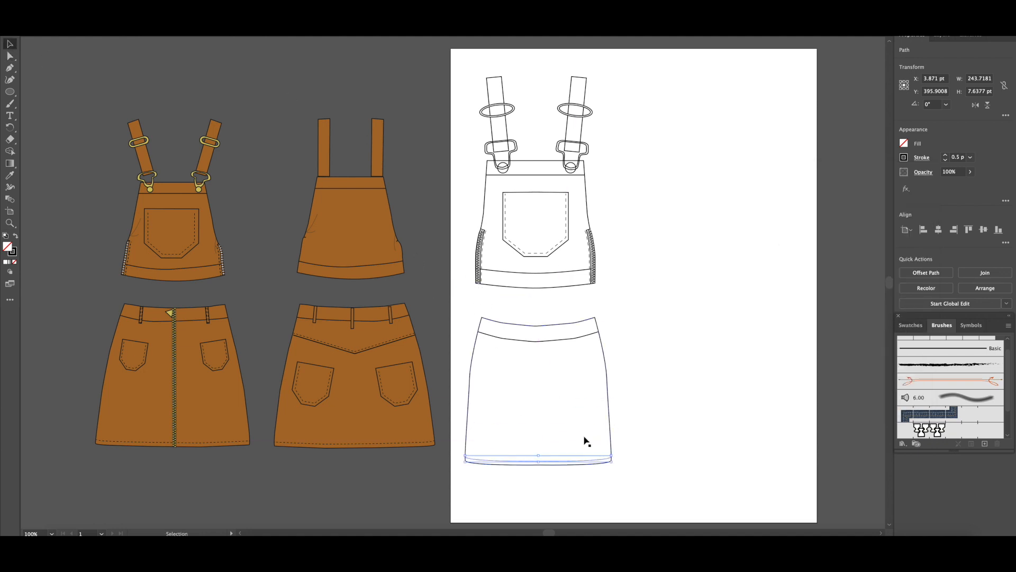
{"action": "left_click", "coordinate": [649, 327]}
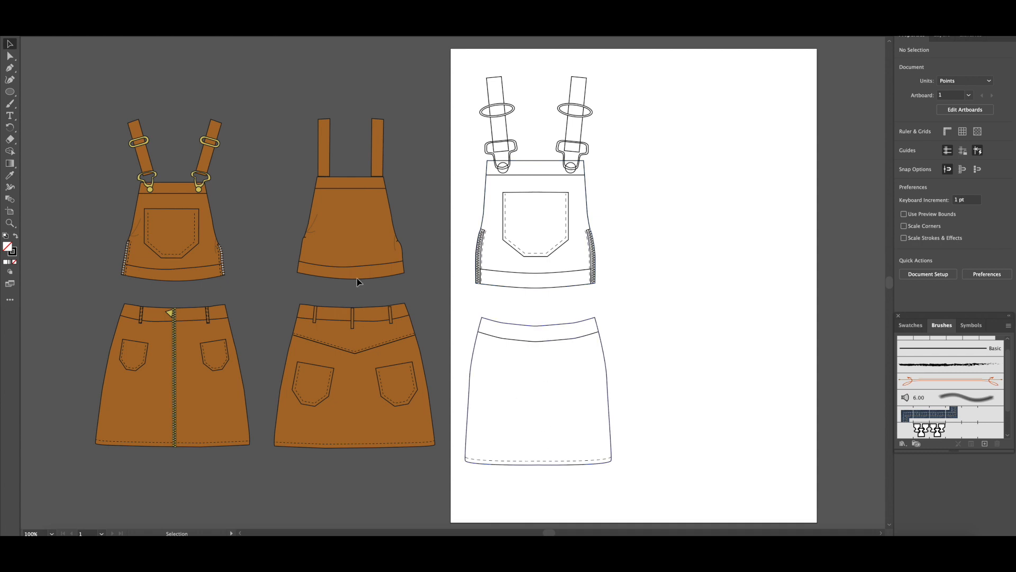
Step: Draw a line down the skirt's centre front, about 232 pt tall, and apply the zipper-teeth brush at 1.5 pt
{"action": "left_click", "coordinate": [10, 94]}
{"action": "left_click", "coordinate": [67, 140]}
{"action": "left_click_drag", "start_coordinate": [535, 224], "coordinate": [539, 464]}
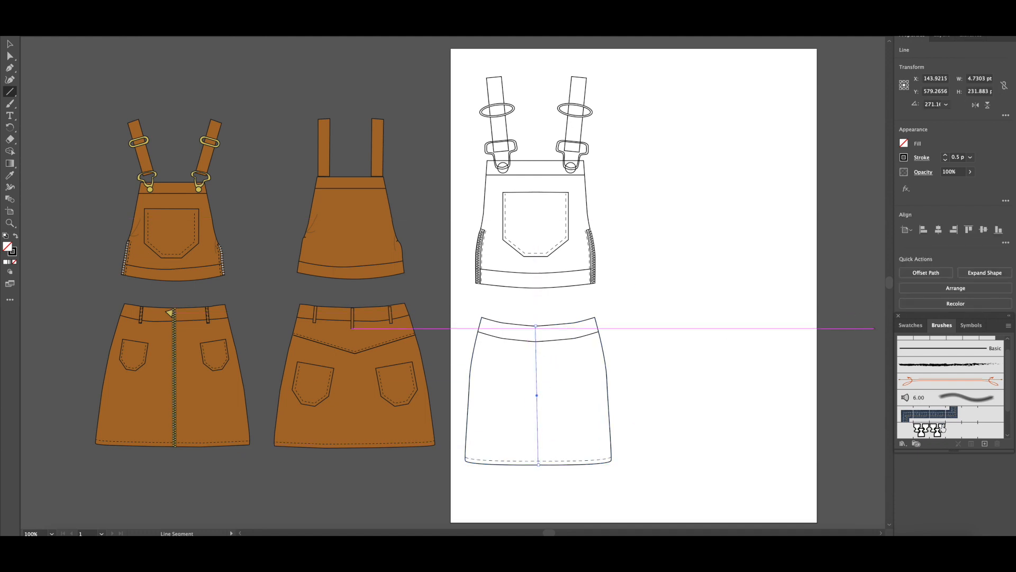
{"action": "left_click", "coordinate": [941, 428]}
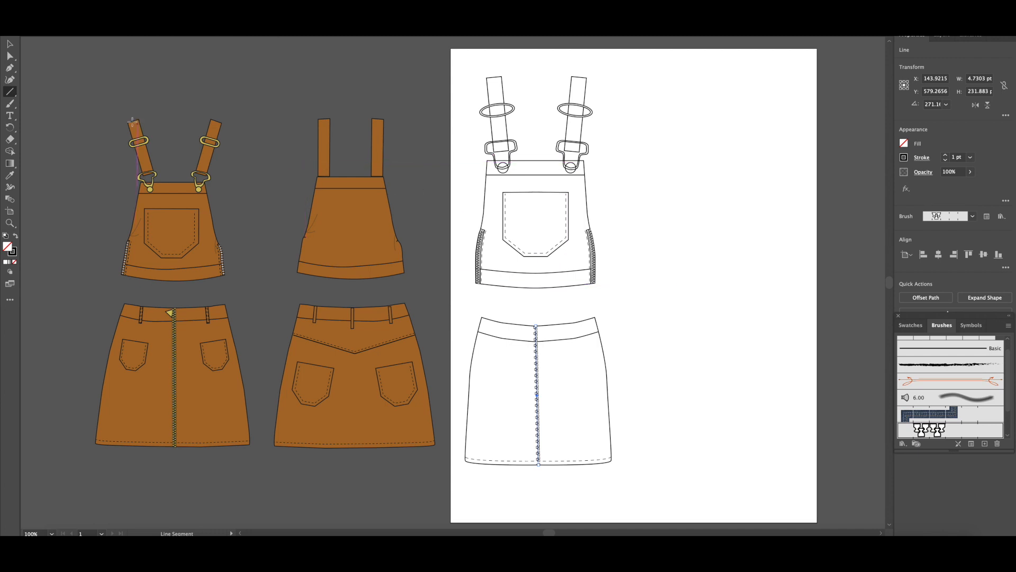
{"action": "left_click", "coordinate": [14, 44]}
{"action": "left_click", "coordinate": [714, 273]}
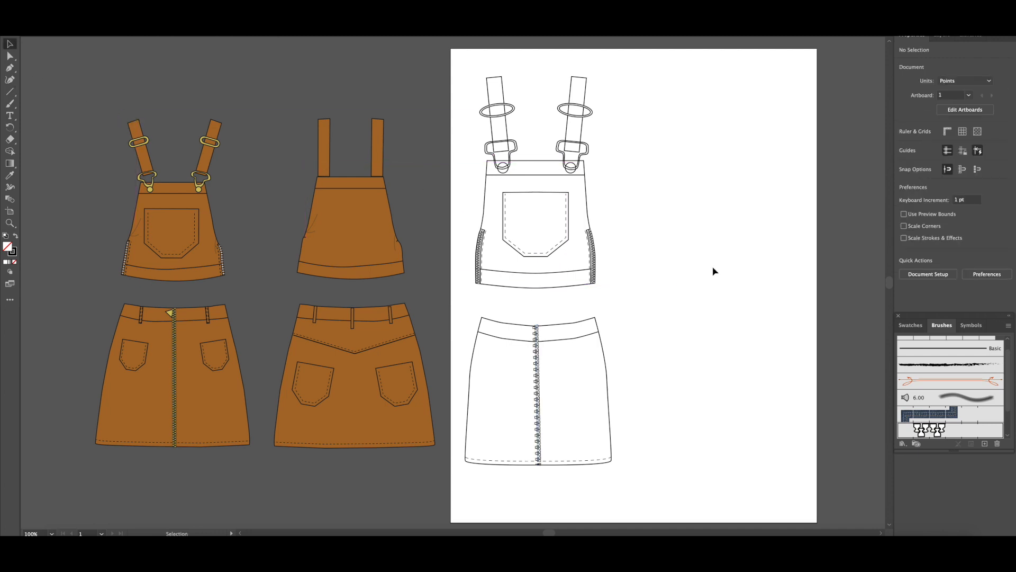
{"action": "left_click", "coordinate": [536, 325]}
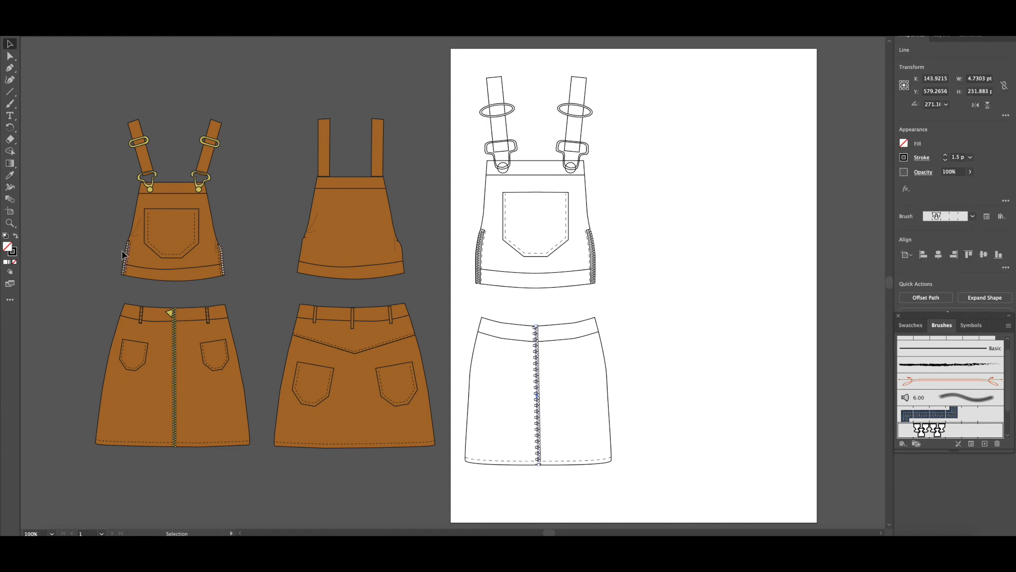
Step: Draw a three-sided polygon about 46 by 51 pt in the empty area beside the bib for the zipper pull
{"action": "left_click", "coordinate": [11, 93]}
{"action": "left_click", "coordinate": [14, 95]}
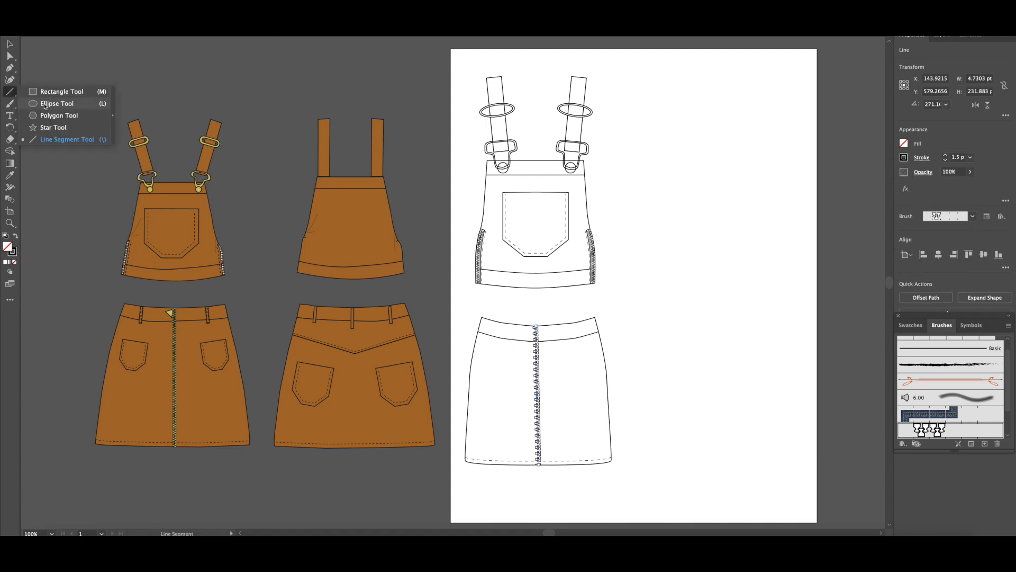
{"action": "left_click", "coordinate": [68, 117]}
{"action": "scroll", "coordinate": [696, 249], "scroll_direction": "right", "scroll_amount": 3}
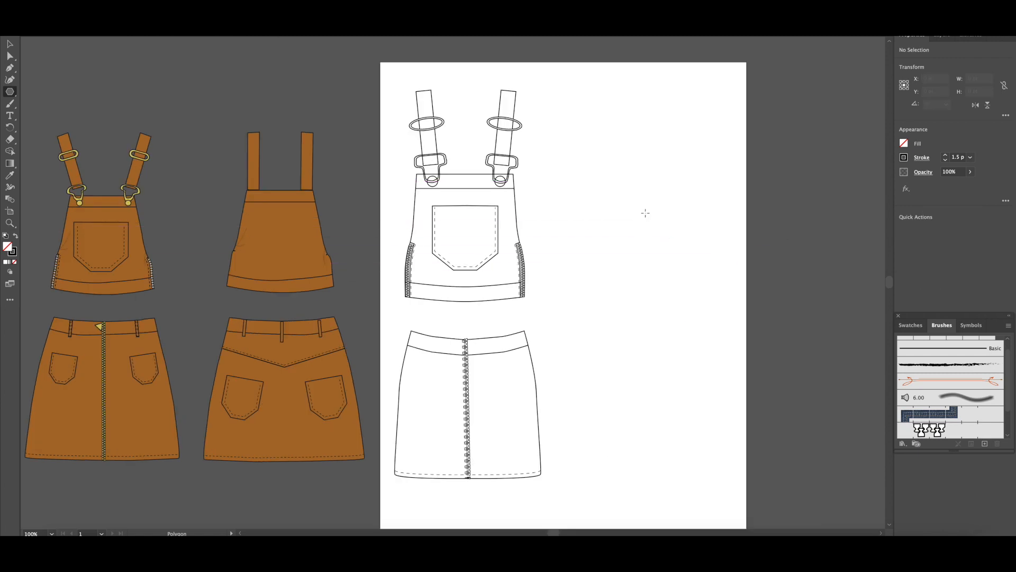
{"action": "mouse_move", "coordinate": [622, 209]}
{"action": "left_mouse_down"}
{"action": "mouse_move", "coordinate": [645, 249]}
{"action": "mouse_move", "coordinate": [632, 223]}
{"action": "left_mouse_up"}
{"action": "key", "text": "Down"}
{"action": "key", "text": "Down"}
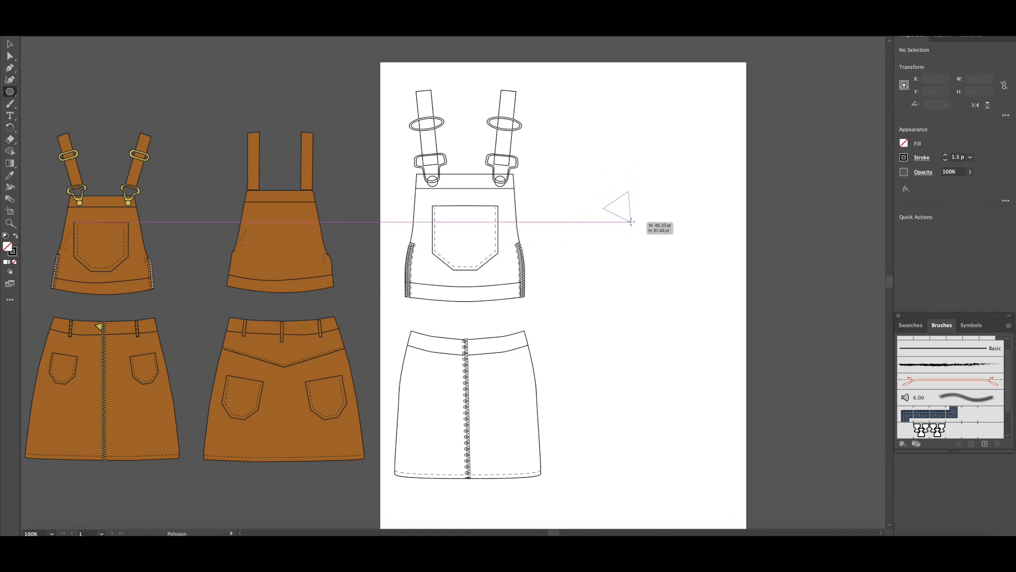
{"action": "left_click_drag", "start_coordinate": [632, 223], "coordinate": [631, 223]}
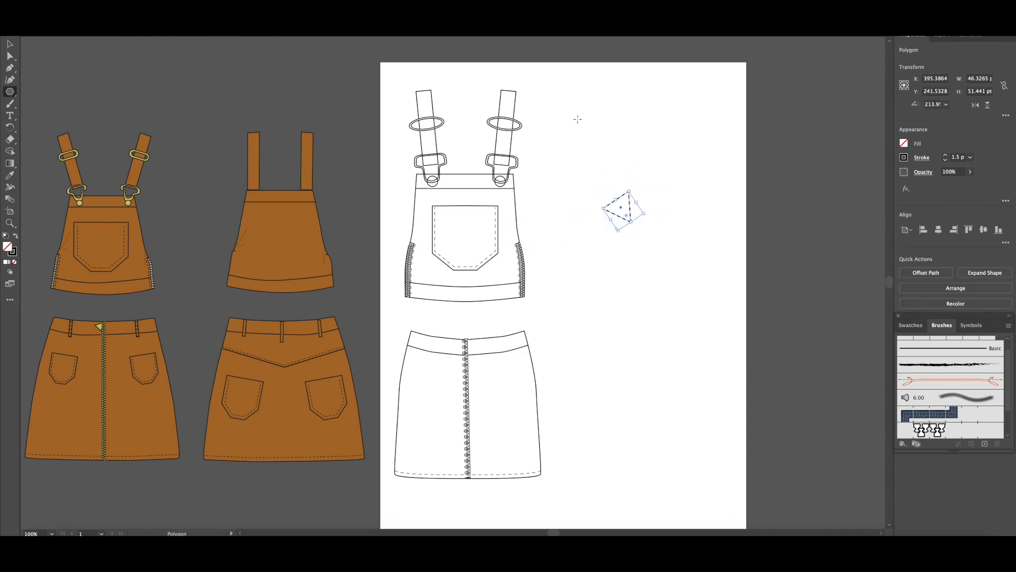
Step: Give the triangle a solid 1 pt stroke instead of the dashed line
{"action": "left_click", "coordinate": [921, 158]}
{"action": "left_click", "coordinate": [823, 229]}
{"action": "left_click", "coordinate": [894, 171]}
{"action": "left_click", "coordinate": [900, 212]}
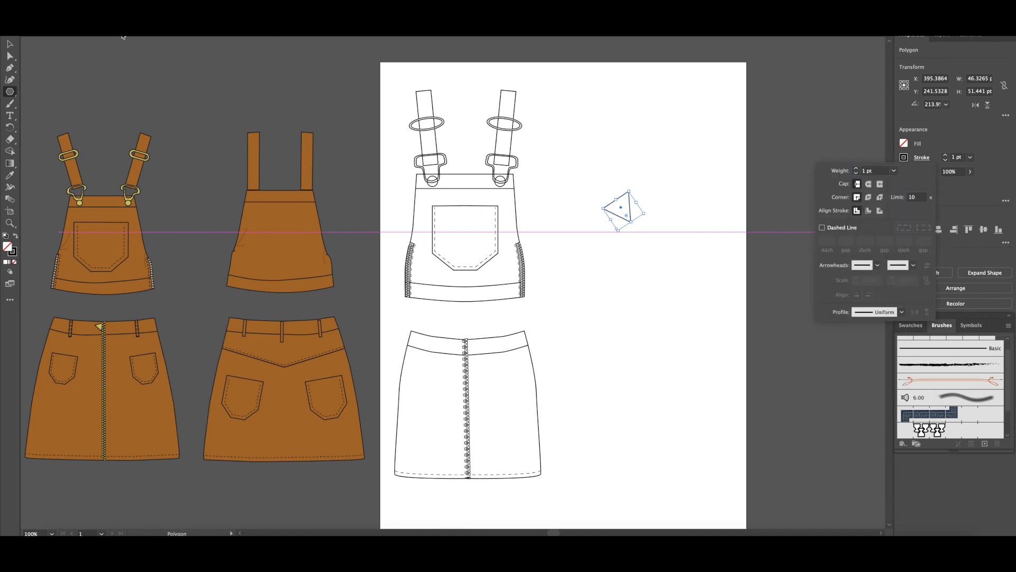
Step: Shrink the triangle to about 27 by 28 pt, rotate it, and place it at the top of the skirt's zipper
{"action": "left_click", "coordinate": [10, 44]}
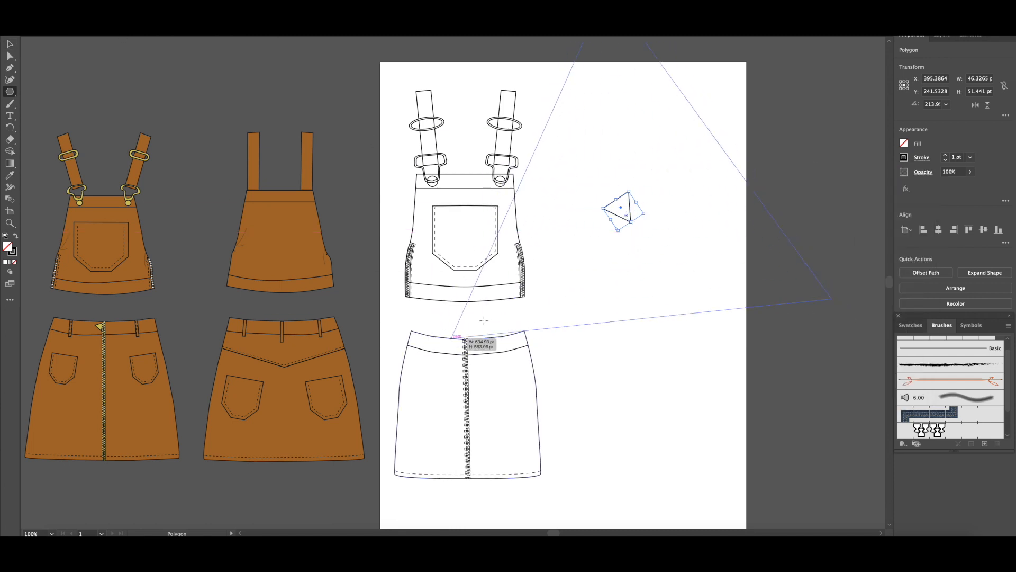
{"action": "left_click", "coordinate": [10, 44]}
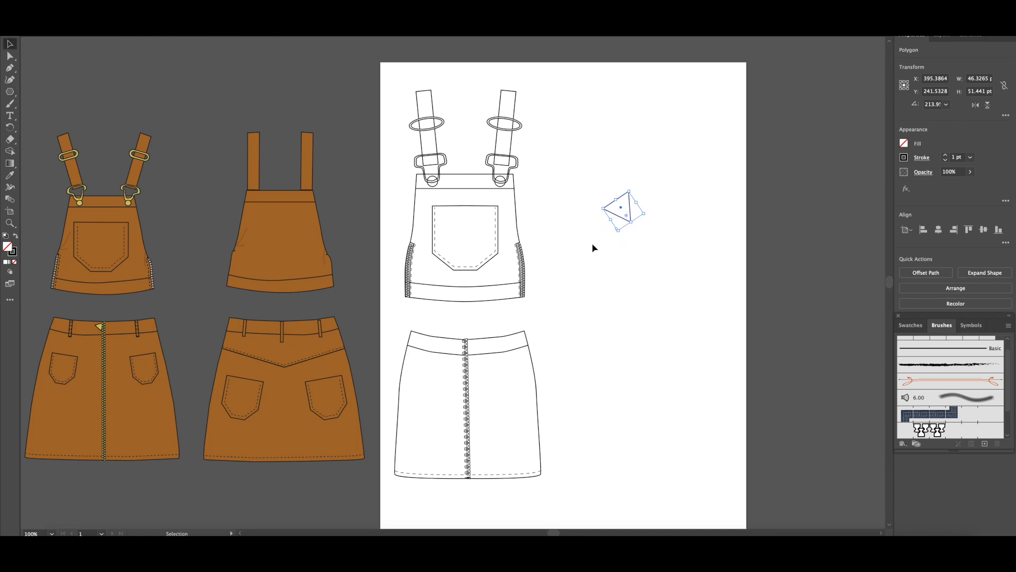
{"action": "left_click_drag", "start_coordinate": [623, 220], "coordinate": [464, 356]}
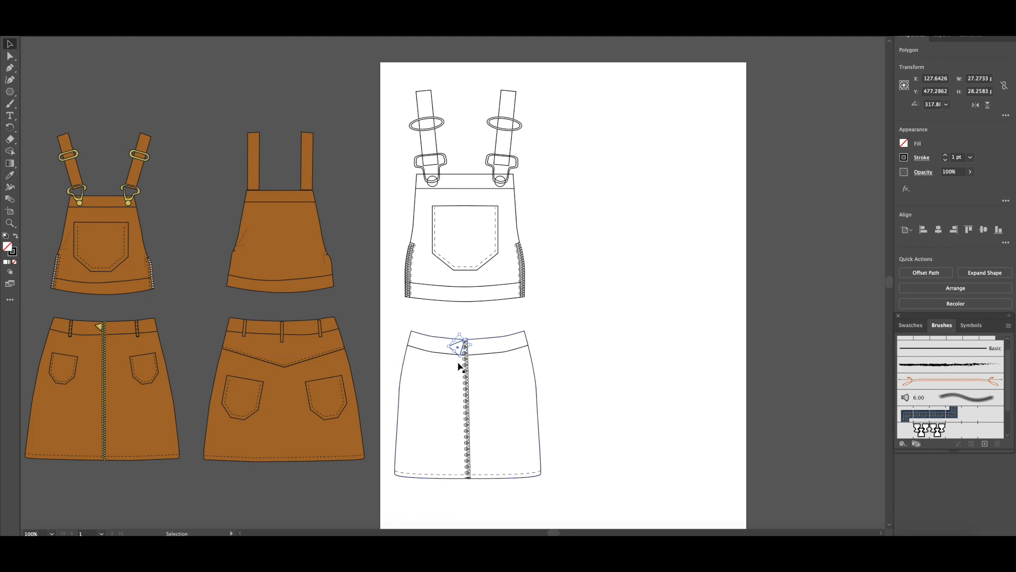
{"action": "left_click", "coordinate": [459, 365]}
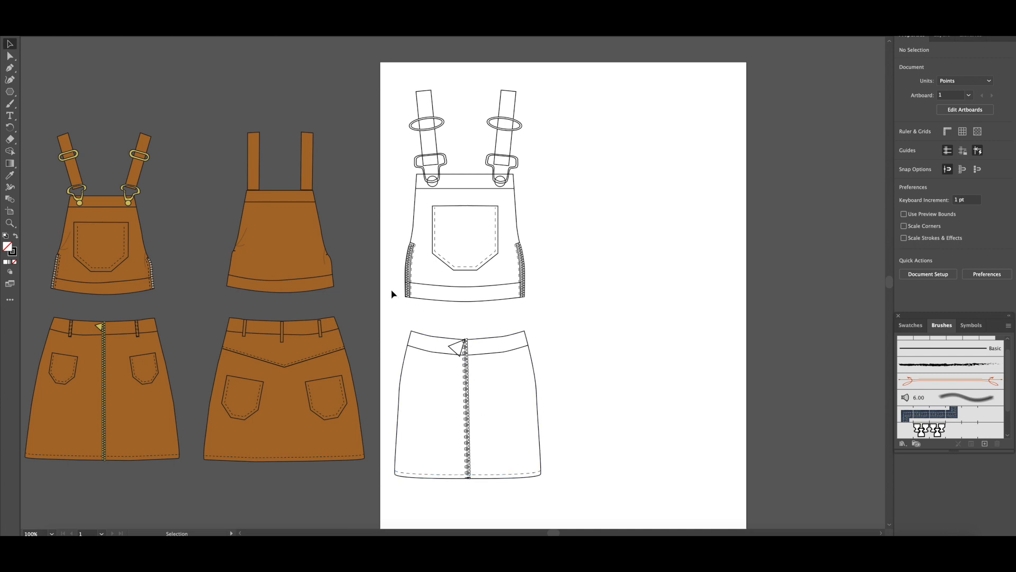
Step: Draw a belt loop rectangle about 8 by 39 pt beside the skirt and give it a solid 1 pt stroke
{"action": "left_click_drag", "start_coordinate": [10, 92], "coordinate": [59, 93]}
{"action": "left_click_drag", "start_coordinate": [603, 339], "coordinate": [607, 364]}
{"action": "left_click", "coordinate": [922, 158]}
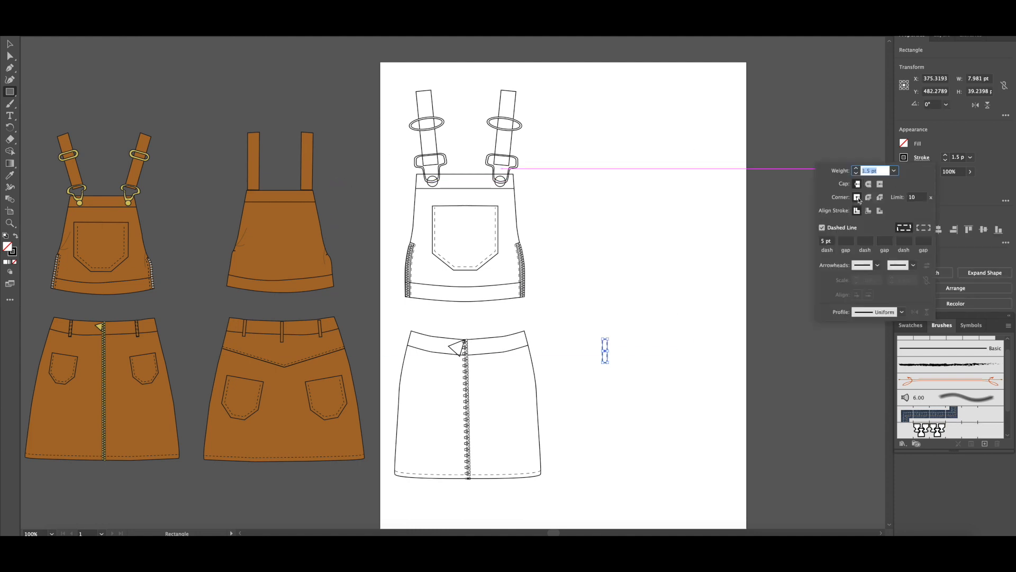
{"action": "left_click", "coordinate": [894, 170]}
{"action": "left_click", "coordinate": [908, 213]}
Step: Place the belt loop across the waistband between the left side seam and the zipper pull, tilted slightly
{"action": "left_click", "coordinate": [10, 44]}
{"action": "left_click", "coordinate": [645, 350]}
{"action": "key", "text": "Escape"}
{"action": "left_click", "coordinate": [10, 44]}
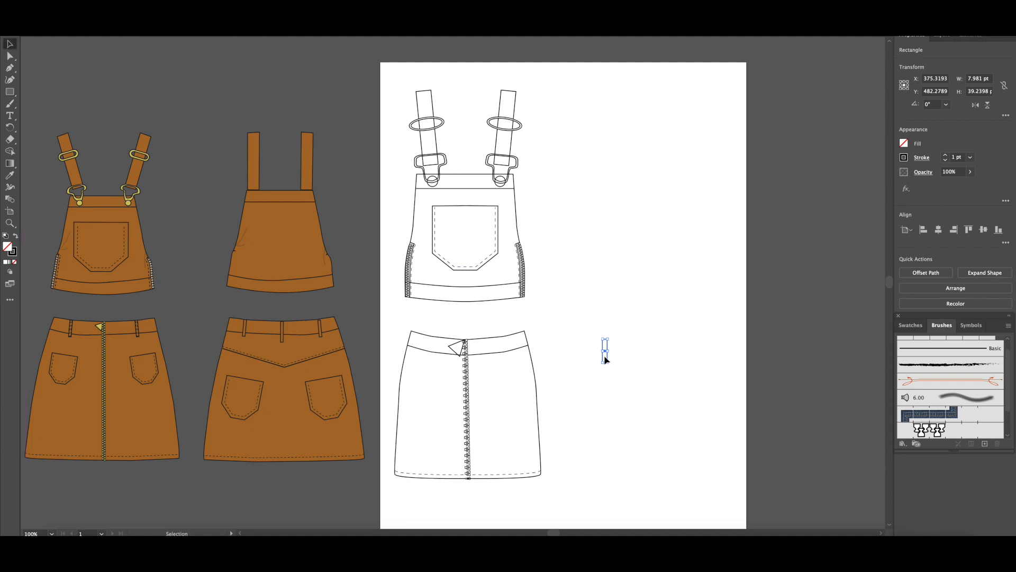
{"action": "left_click_drag", "start_coordinate": [604, 351], "coordinate": [434, 357]}
{"action": "left_click", "coordinate": [563, 383]}
{"action": "scroll", "coordinate": [436, 352], "scroll_direction": "down", "scroll_amount": 1}
{"action": "scroll", "coordinate": [437, 352], "scroll_direction": "up", "scroll_amount": 2}
{"action": "scroll", "coordinate": [438, 355], "scroll_direction": "up", "scroll_amount": 1}
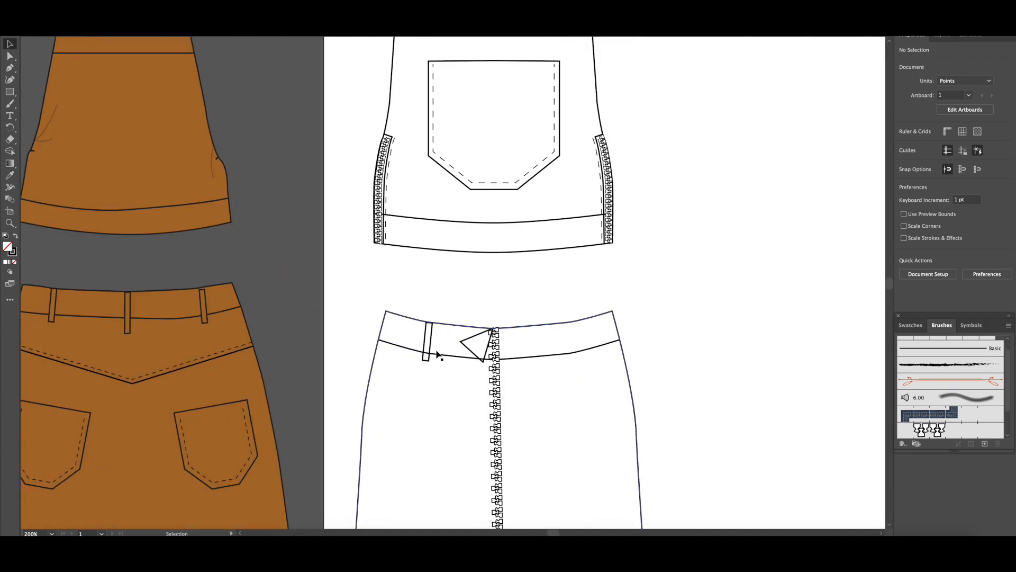
Step: Duplicate the belt loop rectangle and place the copy in the empty area beside the skirt's waistband
{"action": "scroll", "coordinate": [437, 354], "scroll_direction": "up", "scroll_amount": 1}
{"action": "scroll", "coordinate": [438, 354], "scroll_direction": "left", "scroll_amount": 4}
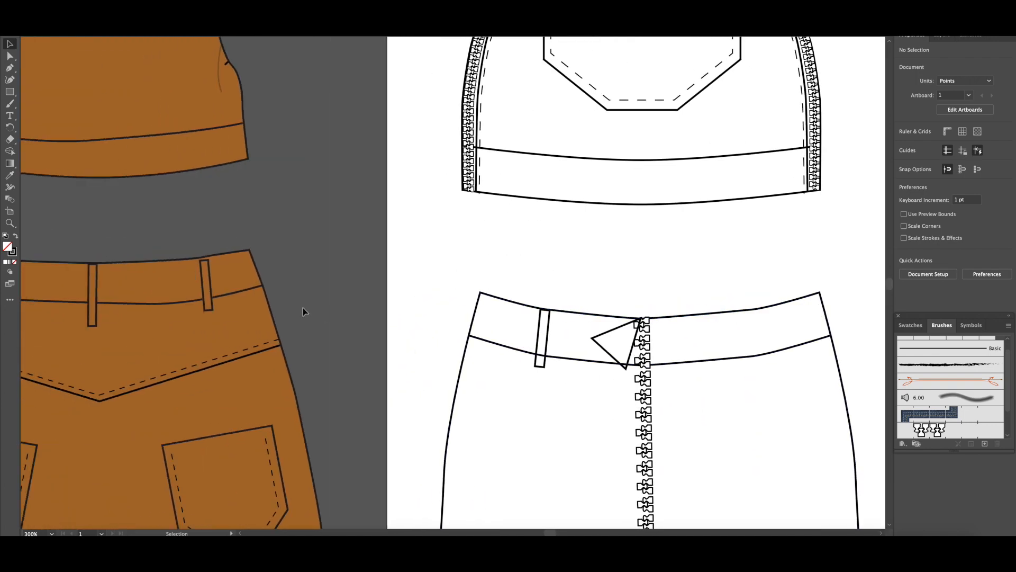
{"action": "scroll", "coordinate": [170, 283], "scroll_direction": "left", "scroll_amount": 6}
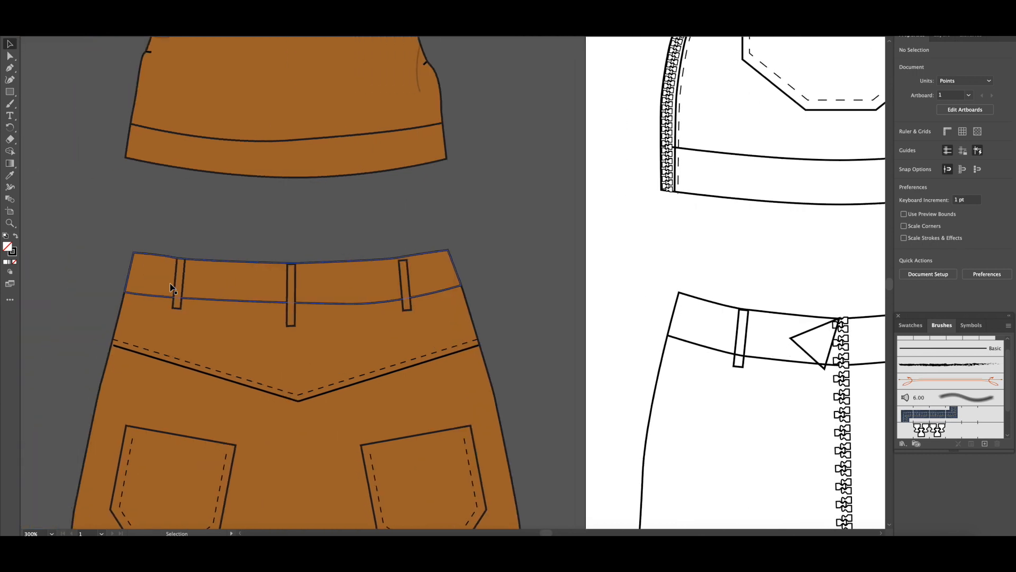
{"action": "scroll", "coordinate": [170, 283], "scroll_direction": "left", "scroll_amount": 1}
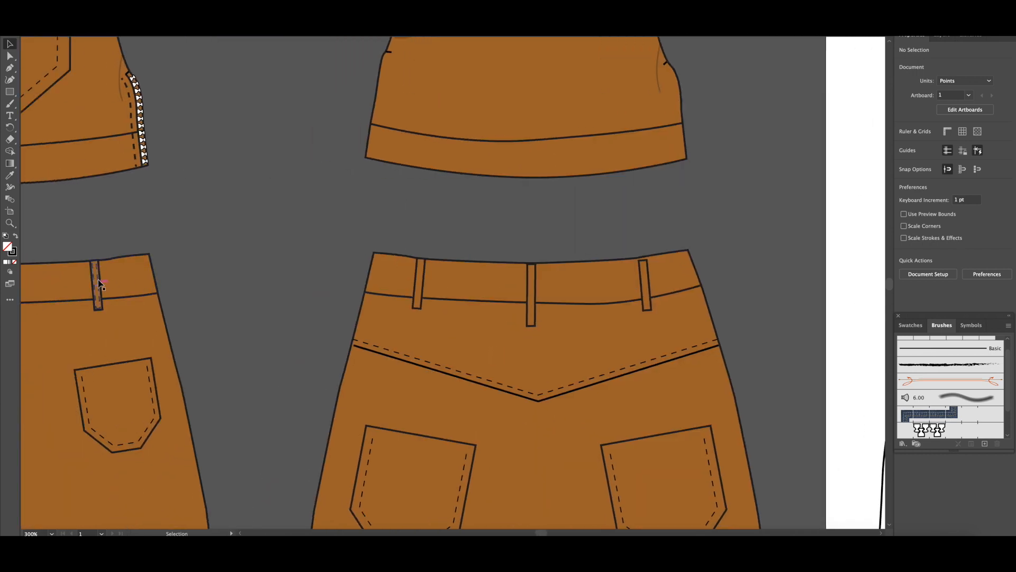
{"action": "scroll", "coordinate": [444, 311], "scroll_direction": "right", "scroll_amount": 6}
{"action": "left_click", "coordinate": [586, 332]}
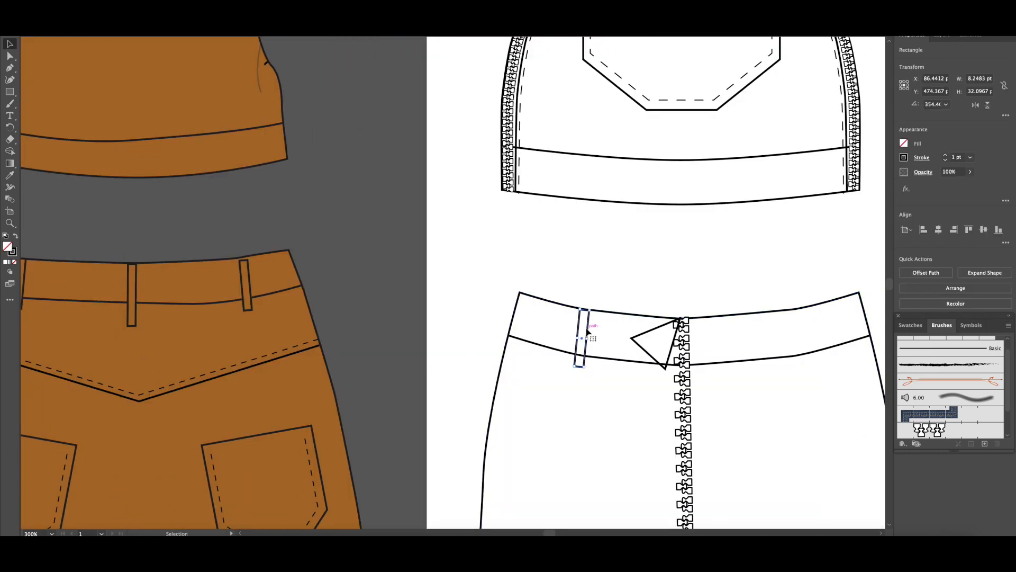
{"action": "left_click_drag", "start_coordinate": [586, 331], "coordinate": [457, 276]}
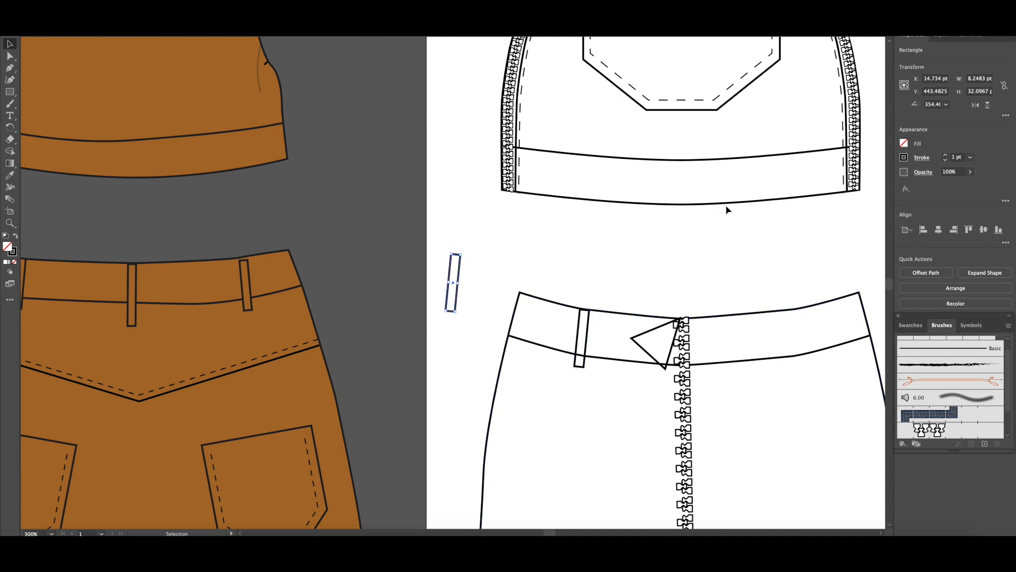
Step: Give the copied belt loop rectangle a 0.5 pt dashed stroke
{"action": "left_click", "coordinate": [924, 158]}
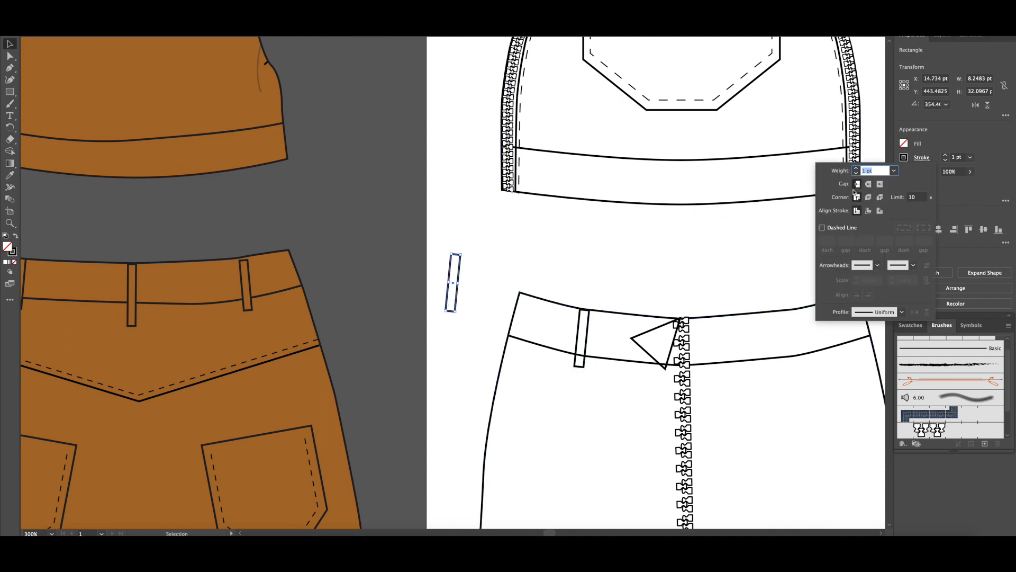
{"action": "left_click", "coordinate": [895, 171]}
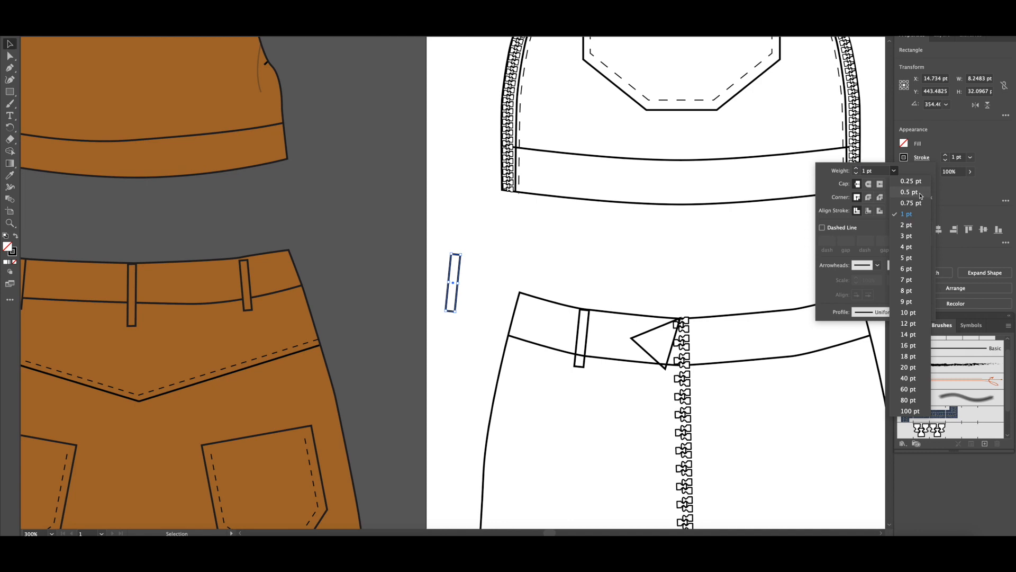
{"action": "left_click", "coordinate": [905, 148]}
{"action": "left_click", "coordinate": [822, 228]}
Step: Resize the dashed rectangle to about 6 by 29 pt and fit it inside the belt loop as stitching
{"action": "left_click_drag", "start_coordinate": [455, 313], "coordinate": [452, 295]}
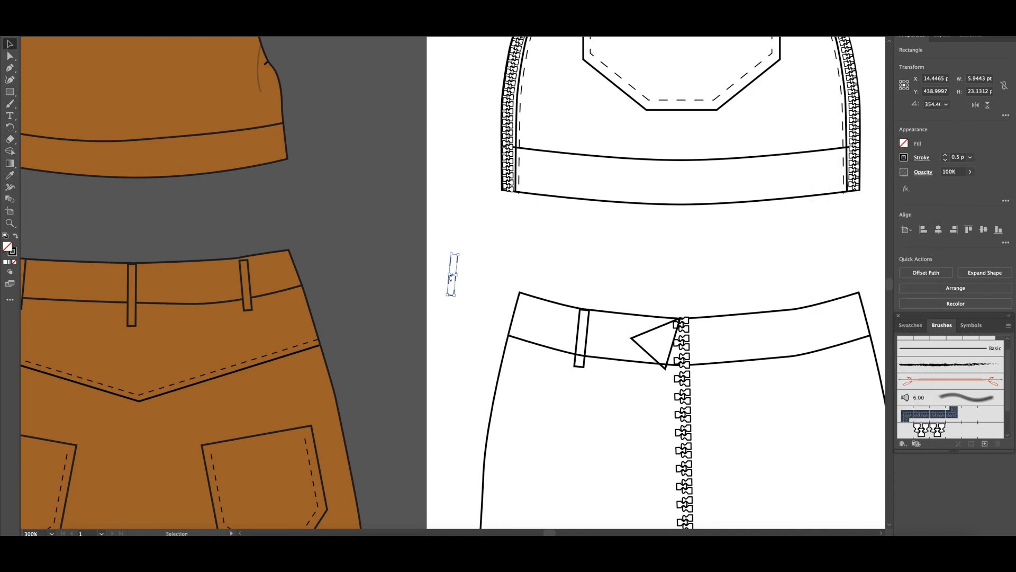
{"action": "scroll", "coordinate": [471, 289], "scroll_direction": "down", "scroll_amount": 2}
{"action": "scroll", "coordinate": [471, 288], "scroll_direction": "up", "scroll_amount": 4}
{"action": "left_click_drag", "start_coordinate": [438, 262], "coordinate": [695, 376]}
{"action": "left_click_drag", "start_coordinate": [689, 416], "coordinate": [687, 439]}
{"action": "left_click_drag", "start_coordinate": [690, 385], "coordinate": [695, 388]}
{"action": "left_click", "coordinate": [705, 263]}
{"action": "scroll", "coordinate": [709, 263], "scroll_direction": "down", "scroll_amount": 2}
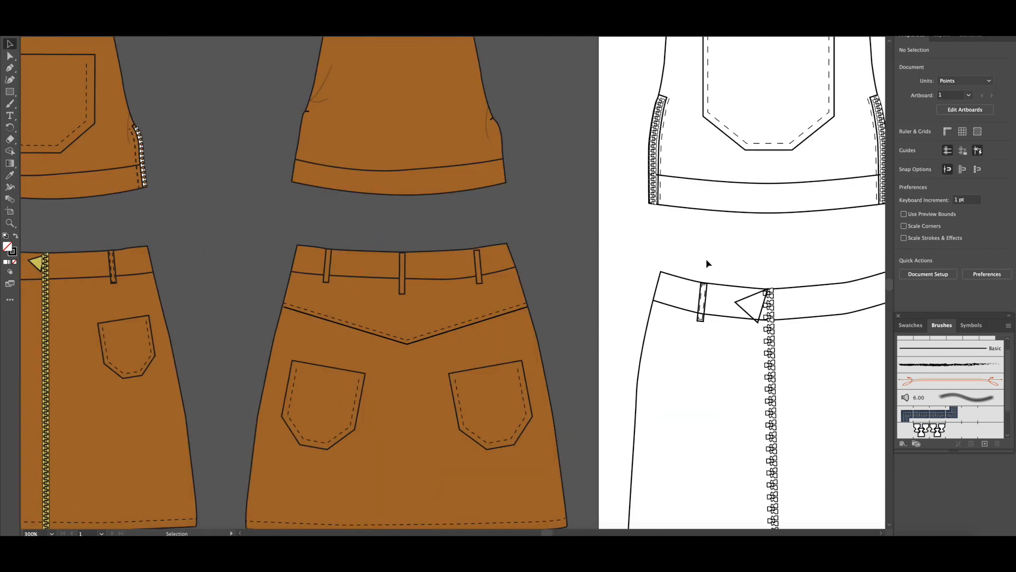
{"action": "scroll", "coordinate": [708, 263], "scroll_direction": "down", "scroll_amount": 2}
Step: Group the belt loop outline with its dashed stitching rectangle
{"action": "left_click", "coordinate": [704, 286]}
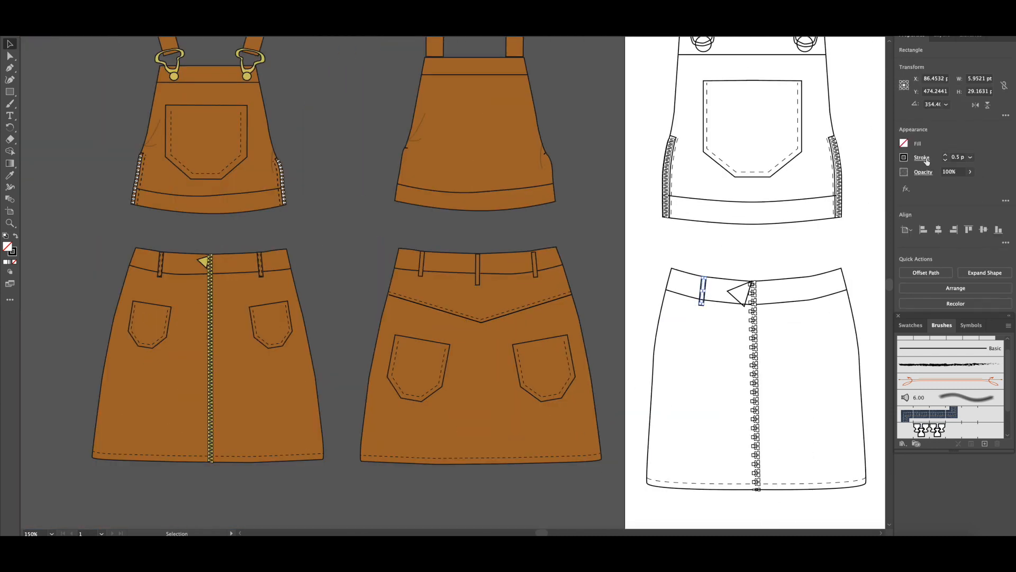
{"action": "left_click", "coordinate": [930, 159]}
{"action": "left_click", "coordinate": [781, 265]}
{"action": "left_click_drag", "start_coordinate": [693, 266], "coordinate": [708, 293]}
{"action": "left_click", "coordinate": [687, 285], "text": "shift"}
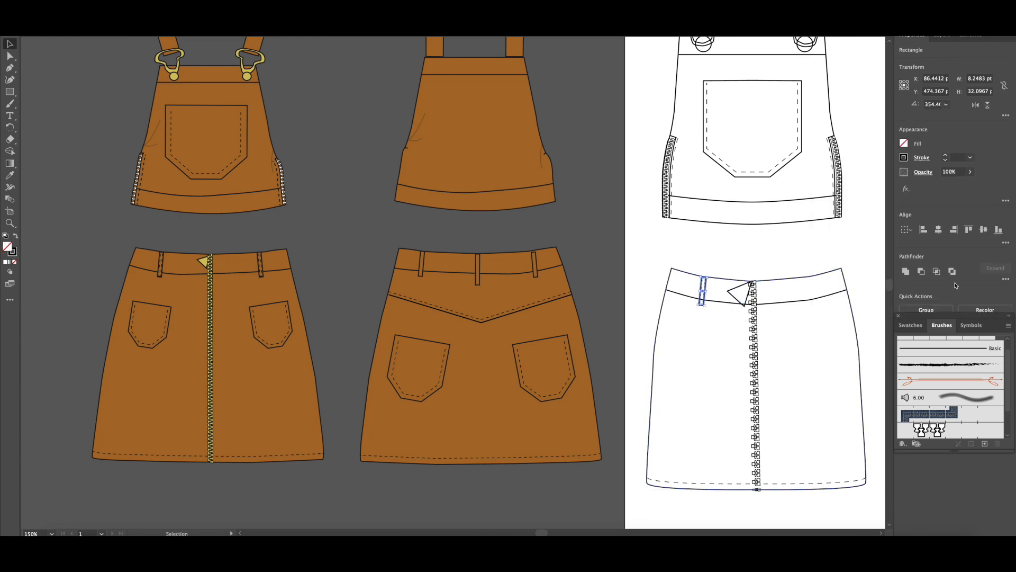
{"action": "right_click", "coordinate": [704, 292]}
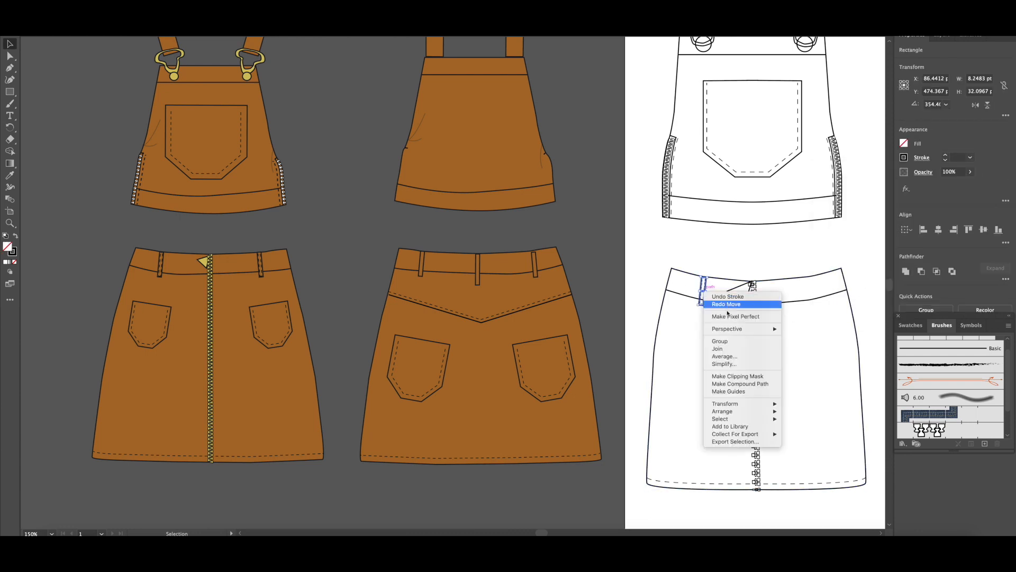
{"action": "left_click", "coordinate": [730, 342]}
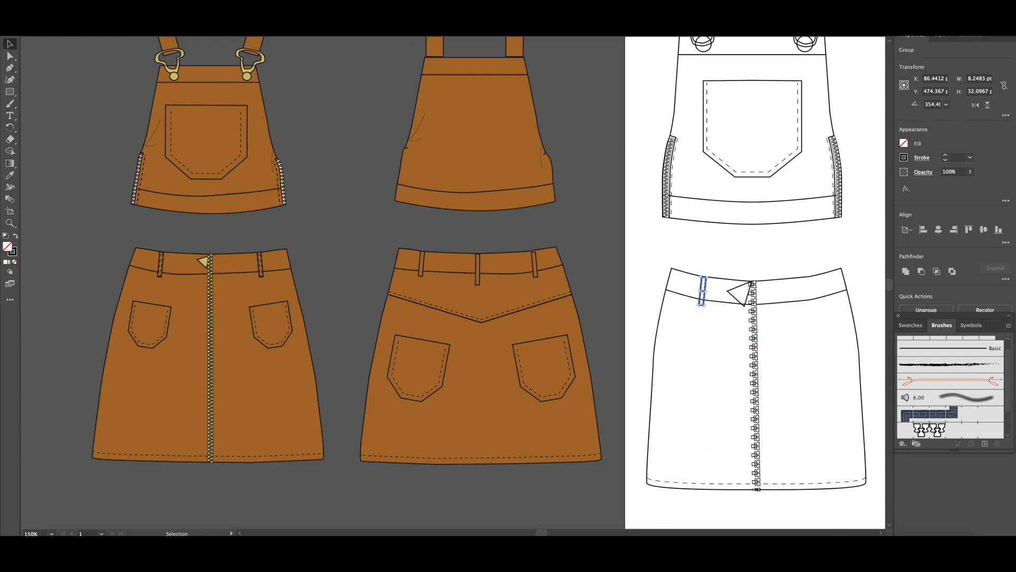
Step: Create a mirrored copy of the belt loop and shift it 120 pt across the waistband to the other side of the zipper
{"action": "left_click", "coordinate": [97, 32]}
{"action": "mouse_move", "coordinate": [108, 36]}
{"action": "left_click", "coordinate": [198, 45]}
{"action": "left_click", "coordinate": [550, 359]}
{"action": "key", "text": "shift+Right"}
{"action": "key", "text": "shift+Right"}
{"action": "key", "text": "shift+Right"}
{"action": "key", "text": "shift+Right"}
{"action": "key", "text": "shift+Right"}
{"action": "key", "text": "shift+Right"}
{"action": "key", "text": "shift+Right"}
{"action": "key", "text": "shift+Right"}
{"action": "key", "text": "shift+Right"}
{"action": "key", "text": "shift+Right"}
{"action": "key", "text": "shift+Right"}
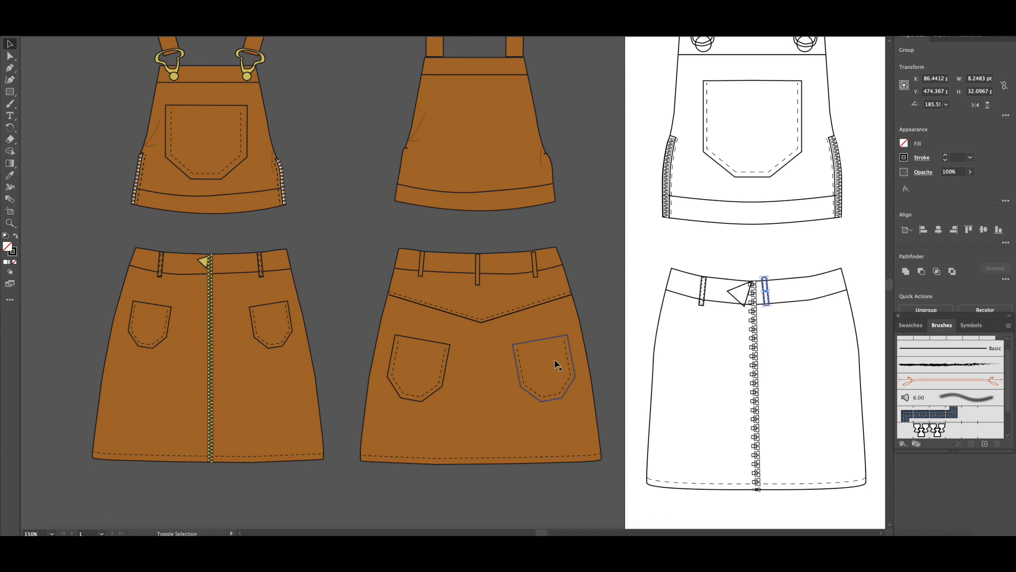
{"action": "key", "text": "shift+Left"}
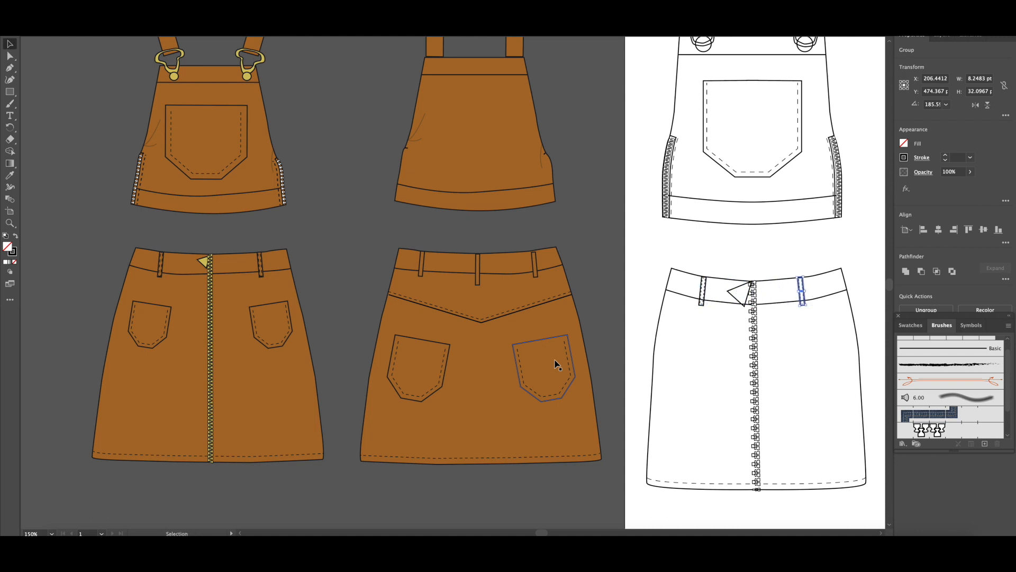
Step: Shrink the triangular zipper pull to about 20 by 21 pt and nudge it against the top of the skirt's zipper
{"action": "left_click", "coordinate": [743, 302]}
{"action": "left_click_drag", "start_coordinate": [746, 310], "coordinate": [745, 300]}
{"action": "key", "text": "shift+Right"}
{"action": "key", "text": "Down"}
{"action": "key", "text": "Down"}
{"action": "key", "text": "Down"}
{"action": "key", "text": "Left"}
{"action": "key", "text": "Left"}
{"action": "key", "text": "Left"}
{"action": "key", "text": "Left"}
{"action": "key", "text": "Left"}
{"action": "key", "text": "Left"}
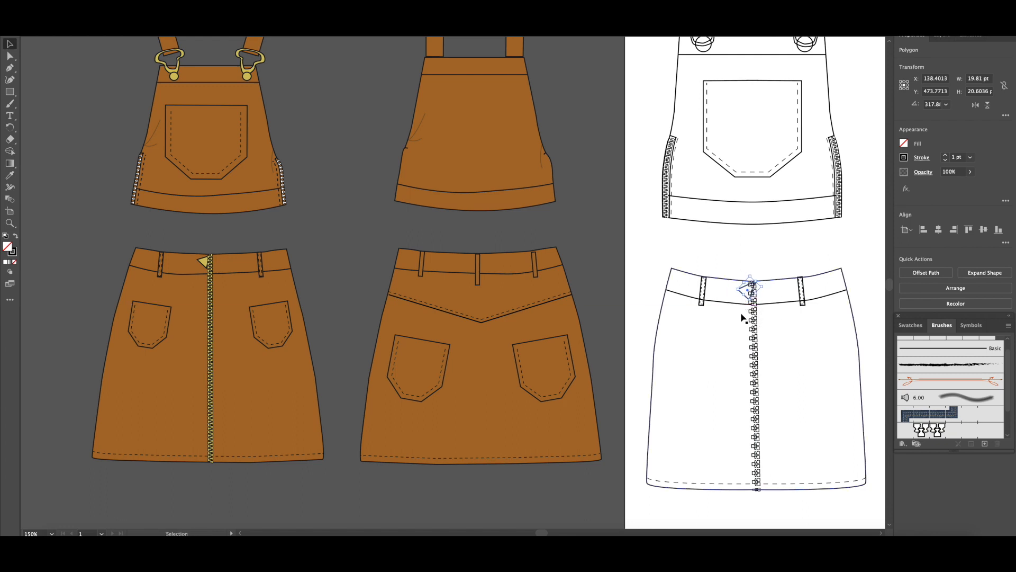
{"action": "left_click", "coordinate": [645, 261]}
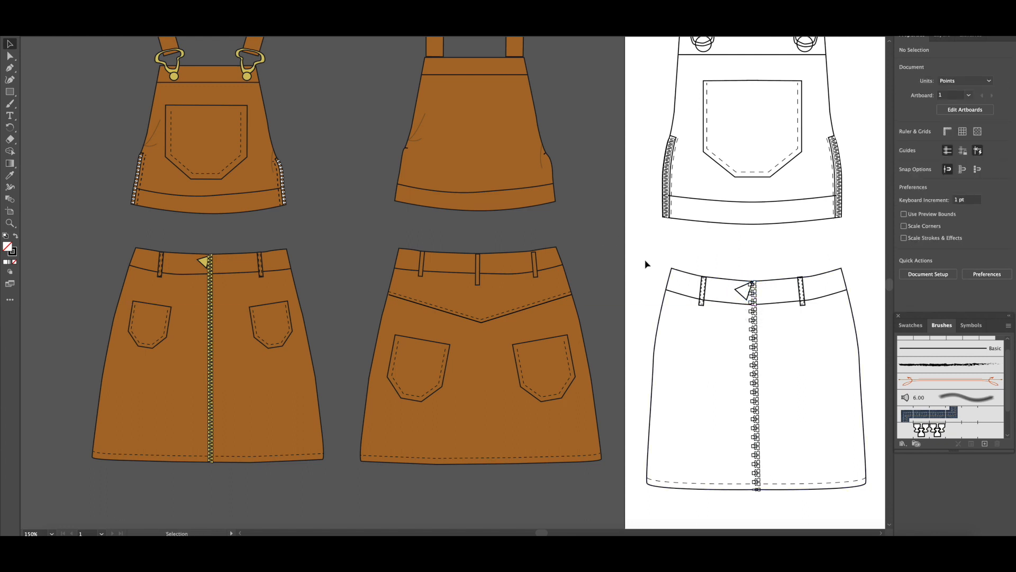
Step: Ungroup the bib top and group its front pocket with the pocket's dashed stitching
{"action": "scroll", "coordinate": [645, 265], "scroll_direction": "right", "scroll_amount": 3}
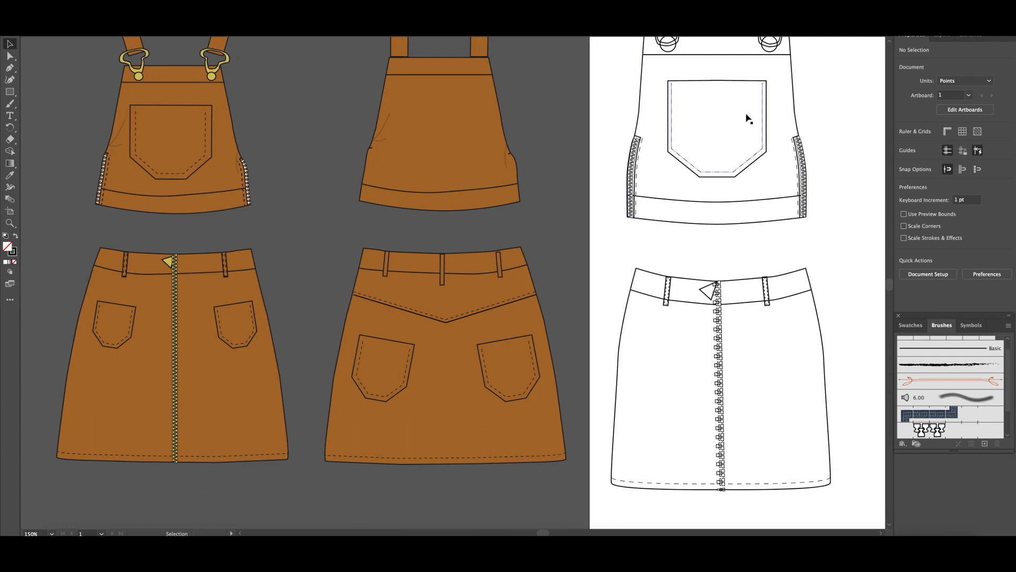
{"action": "right_click", "coordinate": [759, 122]}
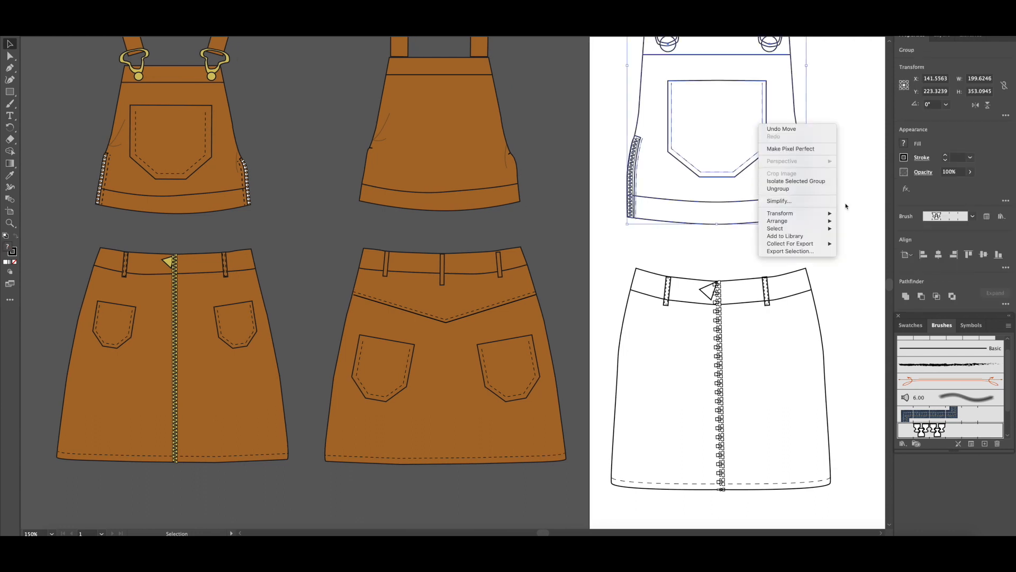
{"action": "left_click", "coordinate": [802, 189]}
{"action": "left_click", "coordinate": [760, 154]}
{"action": "right_click", "coordinate": [766, 154]}
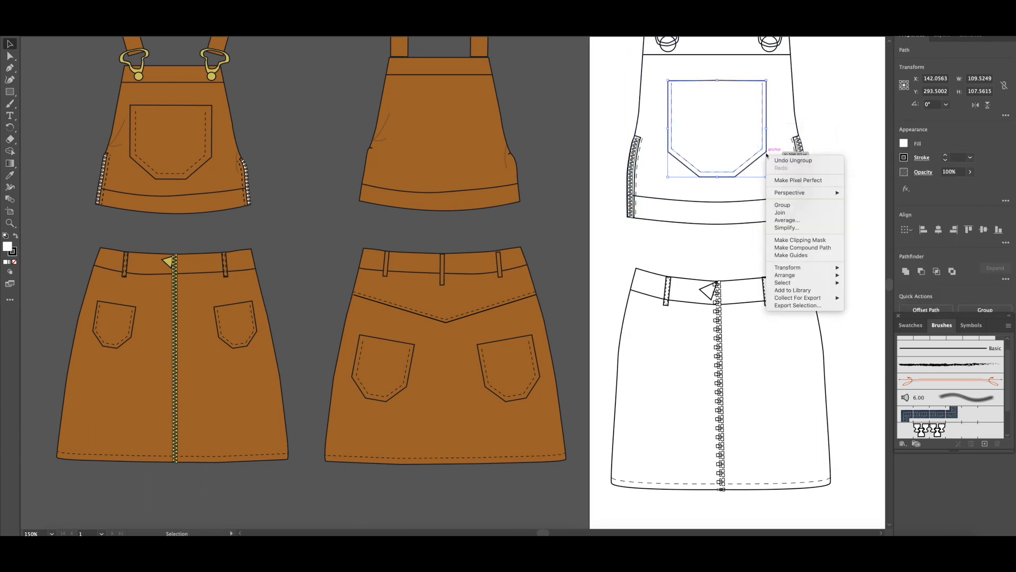
{"action": "left_click", "coordinate": [782, 205]}
Step: Duplicate the grouped bib pocket and place the copy on the skirt's left half below the waistband
{"action": "key", "text": "a"}
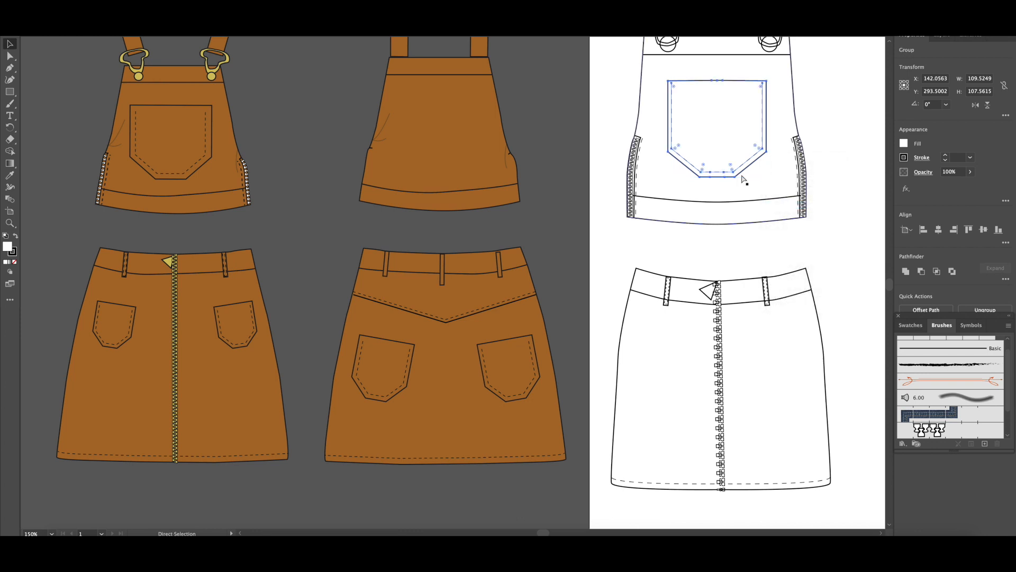
{"action": "key", "text": "ctrl+v"}
{"action": "left_click_drag", "start_coordinate": [460, 290], "coordinate": [668, 373]}
{"action": "scroll", "coordinate": [831, 220], "scroll_direction": "up", "scroll_amount": 2}
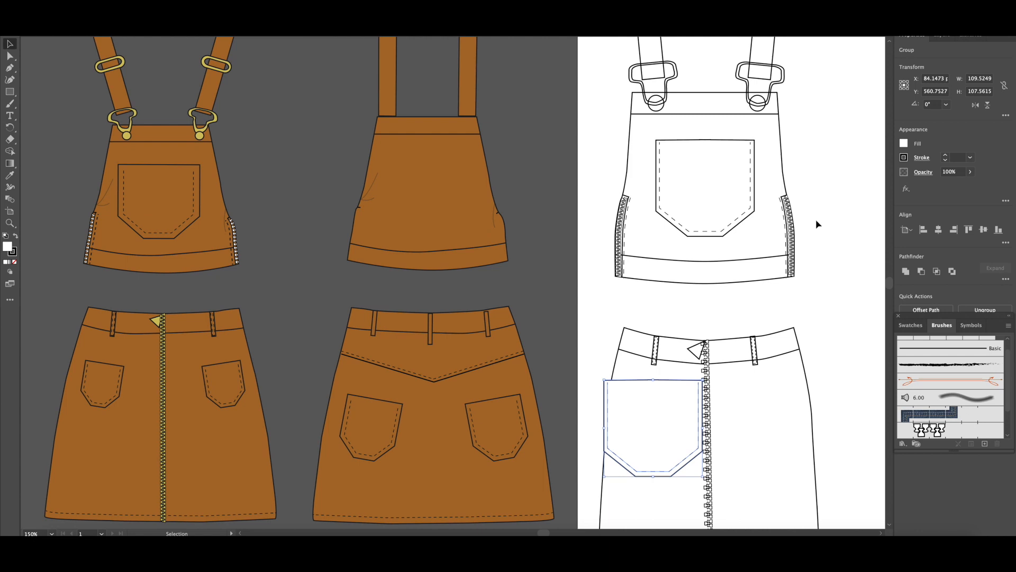
Step: Shrink the skirt pocket to about 51 by 59 pt, tilt it slightly, and position it below the left belt loop
{"action": "scroll", "coordinate": [816, 220], "scroll_direction": "down", "scroll_amount": 1}
{"action": "scroll", "coordinate": [816, 221], "scroll_direction": "right", "scroll_amount": 5}
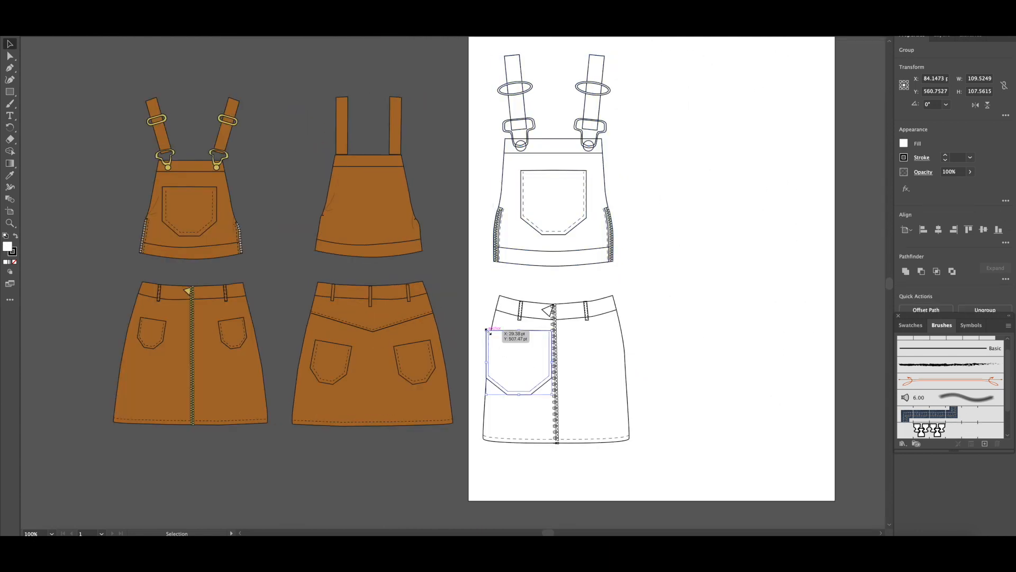
{"action": "left_click_drag", "start_coordinate": [487, 329], "coordinate": [536, 375]}
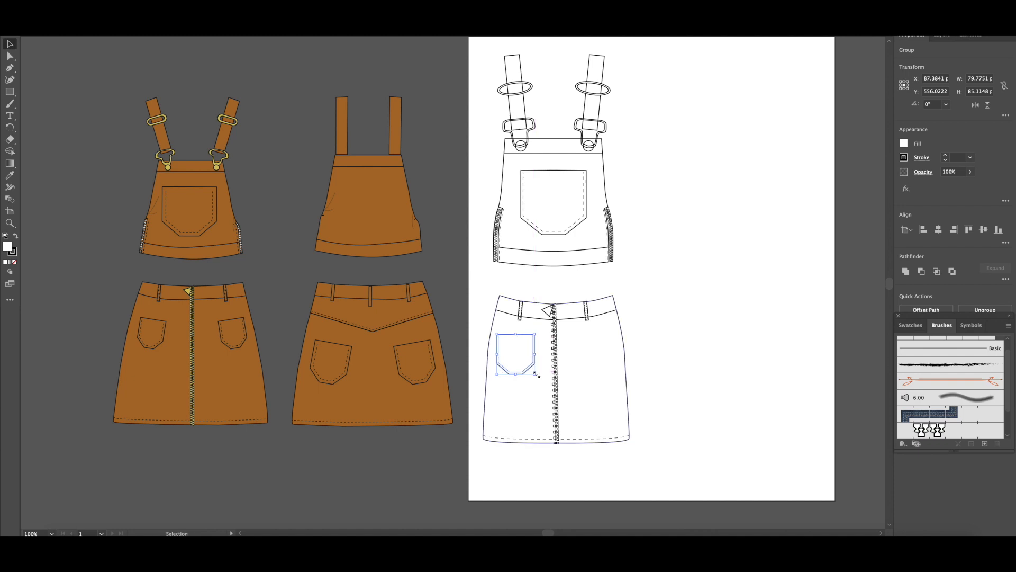
{"action": "left_click_drag", "start_coordinate": [539, 376], "coordinate": [532, 380]}
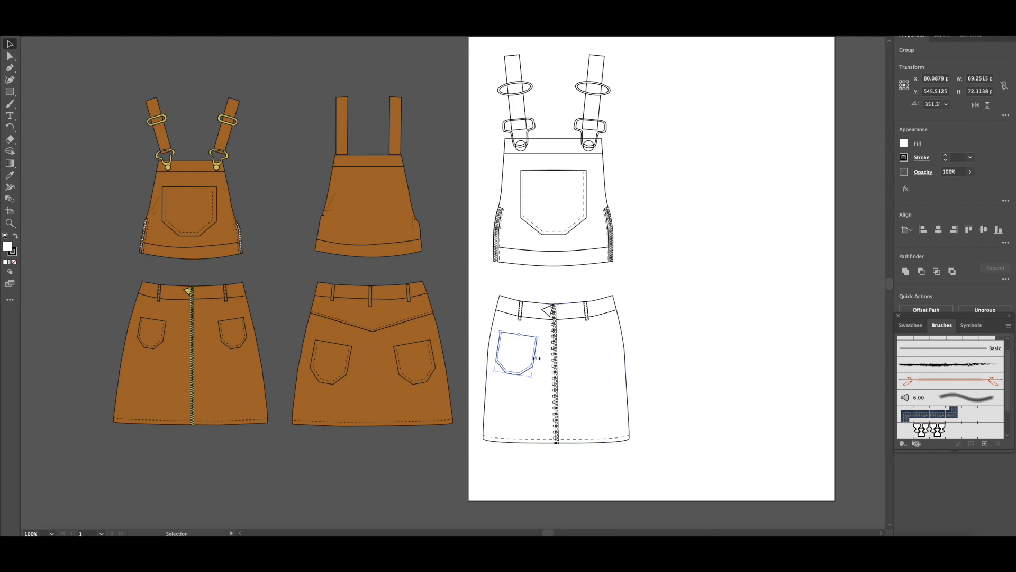
{"action": "mouse_move", "coordinate": [535, 358]}
{"action": "left_mouse_down"}
{"action": "mouse_move", "coordinate": [520, 355]}
{"action": "mouse_move", "coordinate": [525, 365]}
{"action": "left_mouse_up"}
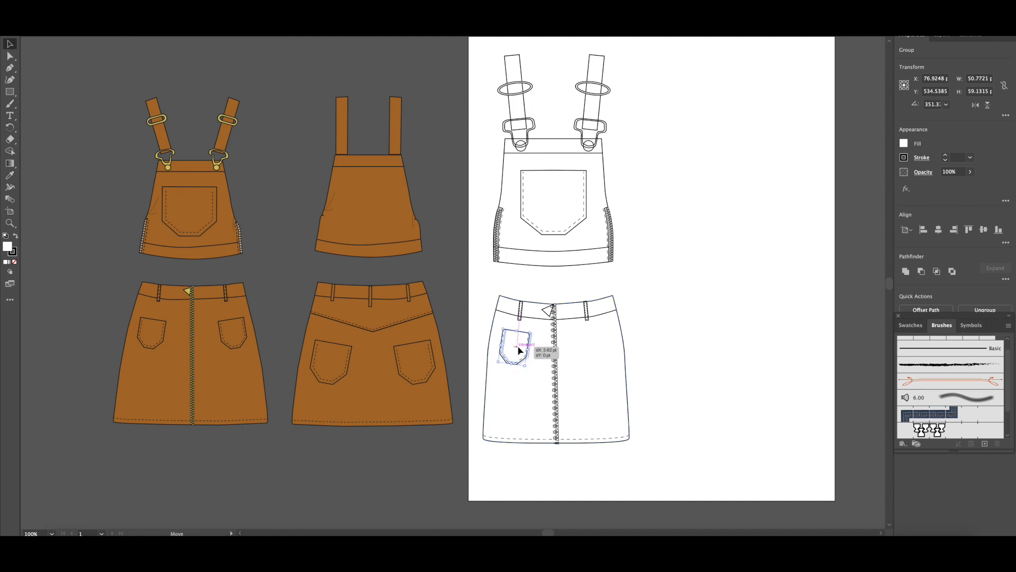
{"action": "left_click", "coordinate": [642, 352]}
Step: Create a mirrored copy of the skirt pocket and shift it 128 pt to the other side of the zipper
{"action": "left_click", "coordinate": [517, 352]}
{"action": "left_click", "coordinate": [96, 6]}
{"action": "mouse_move", "coordinate": [117, 14]}
{"action": "left_click", "coordinate": [189, 39]}
{"action": "left_click", "coordinate": [466, 340]}
{"action": "key", "text": "shift+Right"}
{"action": "key", "text": "shift+Right"}
{"action": "key", "text": "shift+Right"}
{"action": "key", "text": "shift+Right"}
{"action": "key", "text": "shift+Right"}
{"action": "key", "text": "shift+Right"}
{"action": "key", "text": "shift+Right"}
{"action": "key", "text": "shift+Right"}
{"action": "key", "text": "shift+Right"}
{"action": "key", "text": "shift+Right"}
{"action": "key", "text": "shift+Right"}
{"action": "key", "text": "shift+Right"}
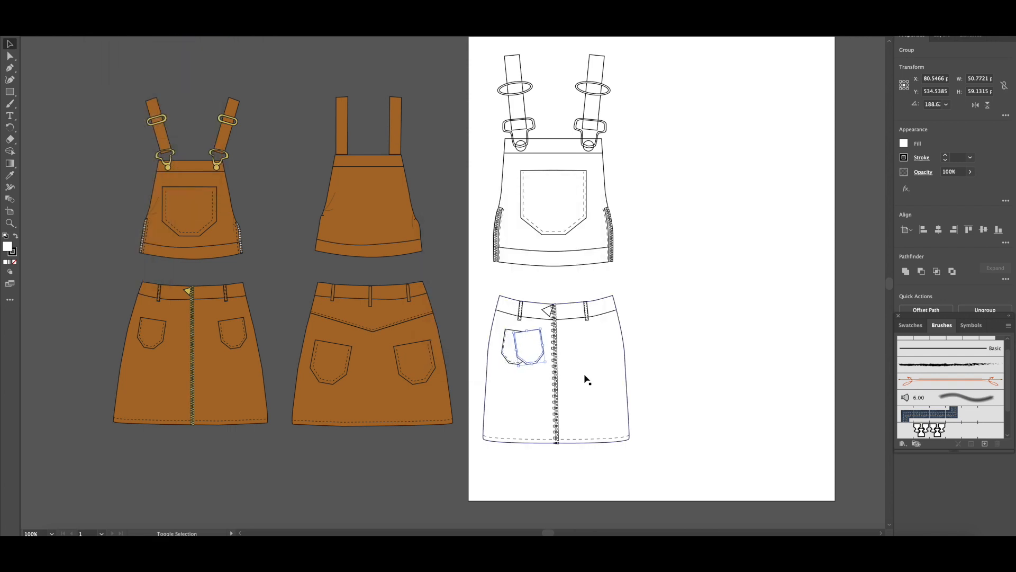
{"action": "key", "text": "Right"}
{"action": "key", "text": "Right"}
{"action": "key", "text": "Right"}
{"action": "key", "text": "Right"}
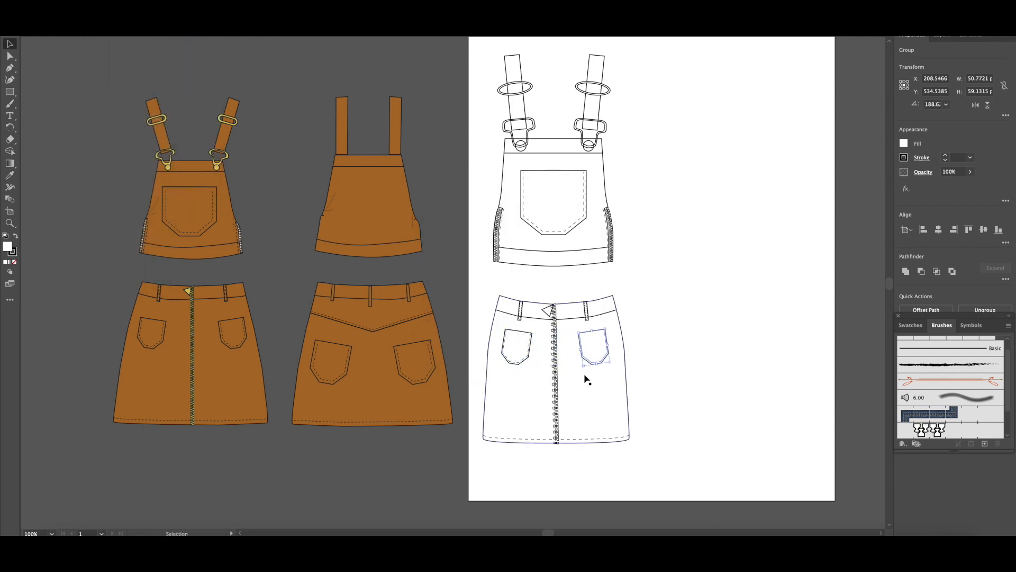
{"action": "left_click", "coordinate": [670, 320]}
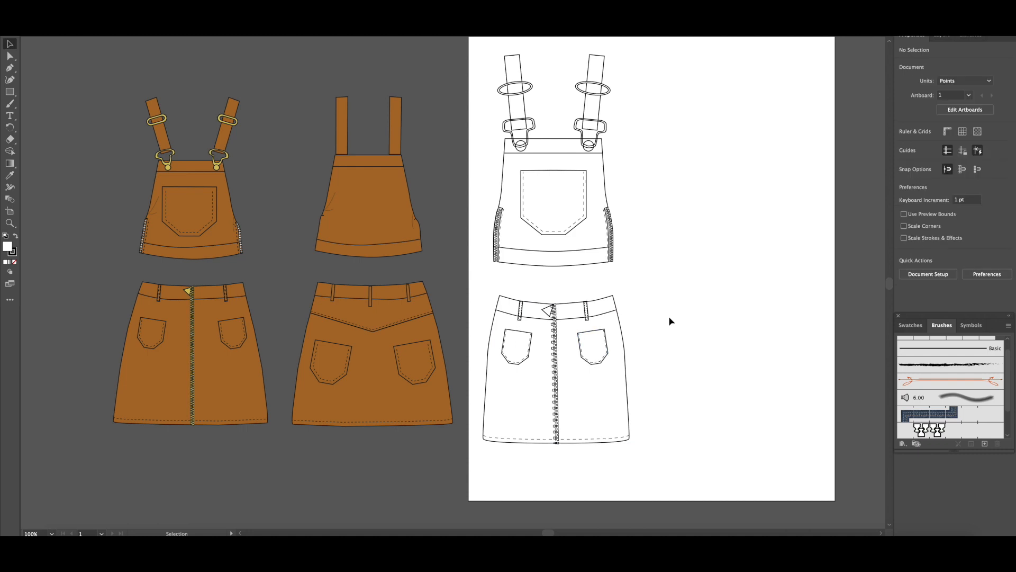
Step: Group all parts of the front skirt
{"action": "scroll", "coordinate": [668, 296], "scroll_direction": "up", "scroll_amount": 1}
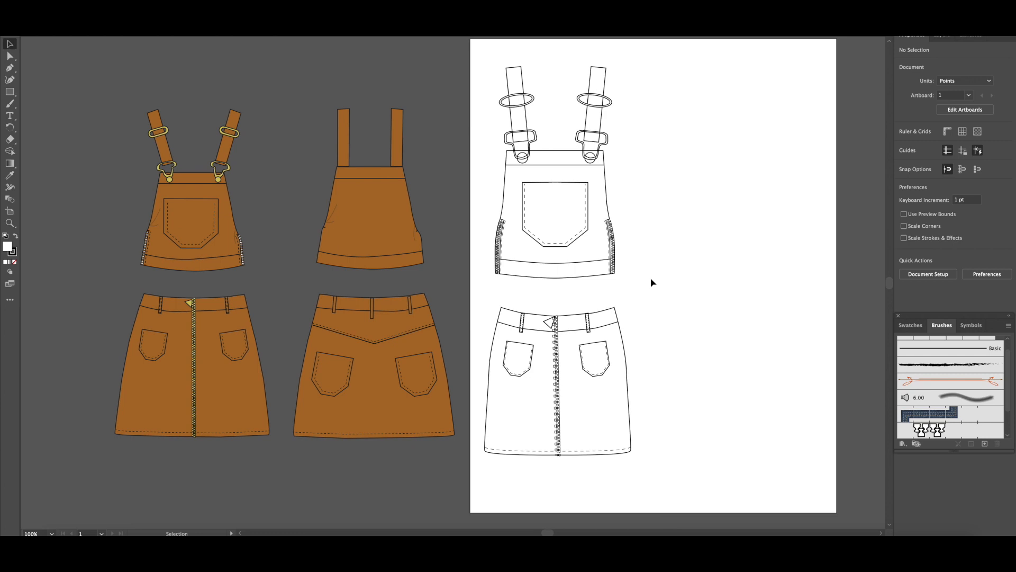
{"action": "left_click_drag", "start_coordinate": [471, 346], "coordinate": [484, 302]}
{"action": "right_click", "coordinate": [527, 377]}
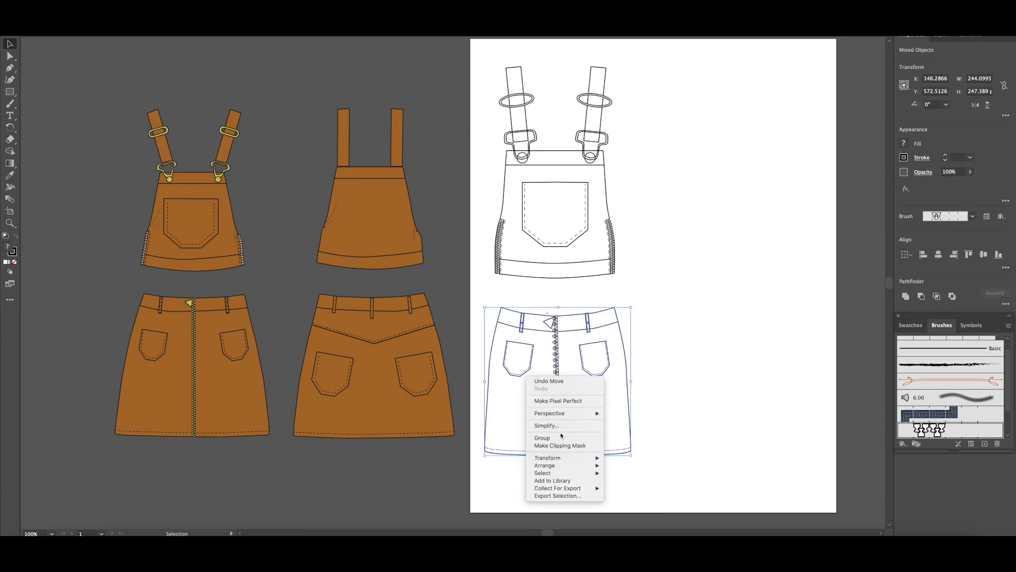
{"action": "left_click", "coordinate": [554, 438]}
Step: Duplicate the bib top and skirt together and place the copies beside the originals on the artboard
{"action": "left_click", "coordinate": [571, 243]}
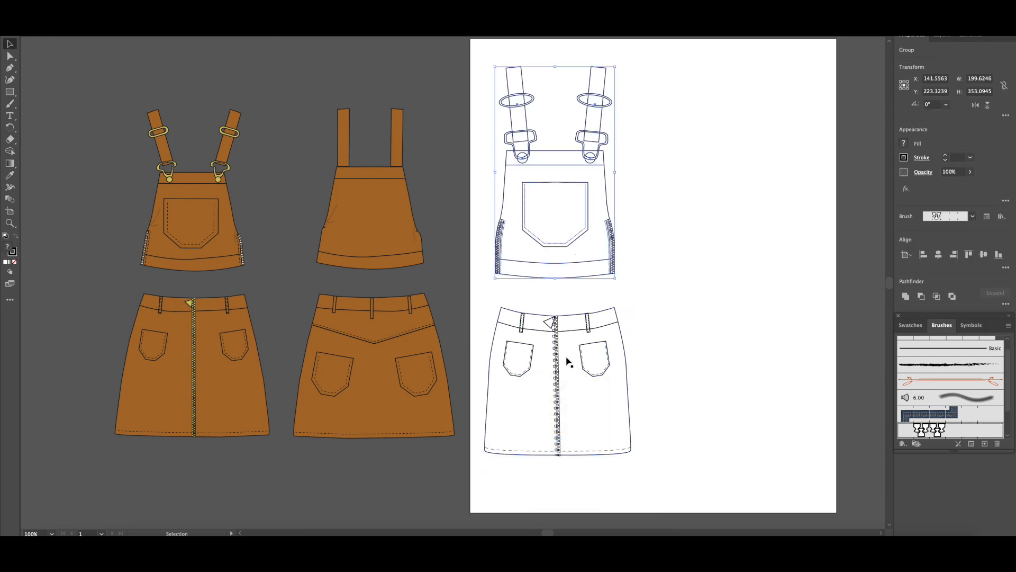
{"action": "left_click", "coordinate": [570, 378], "text": "shift"}
{"action": "key", "text": "ctrl+c"}
{"action": "key", "text": "ctrl+v"}
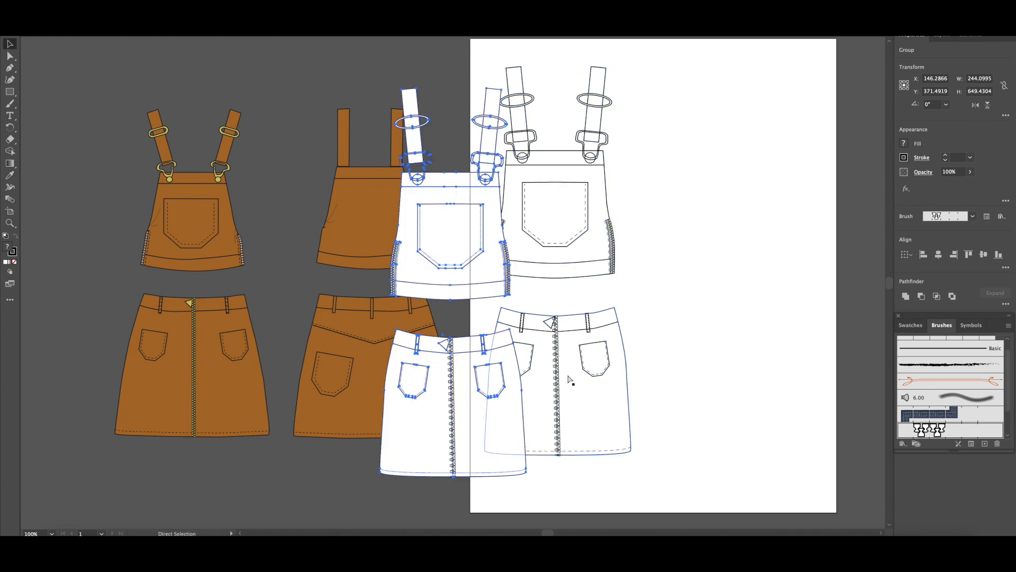
{"action": "left_click_drag", "start_coordinate": [468, 411], "coordinate": [740, 391]}
{"action": "left_click", "coordinate": [805, 270]}
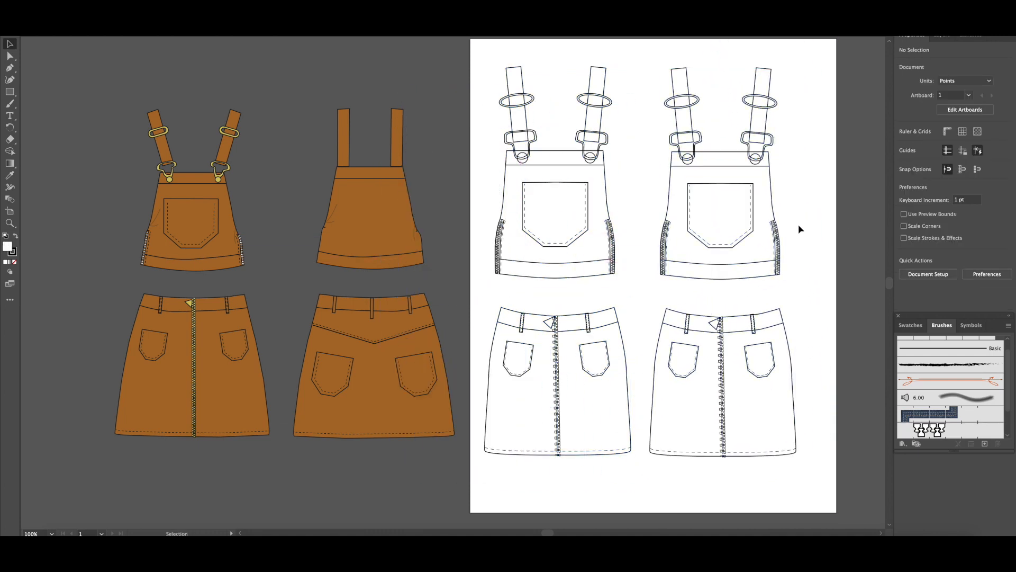
Step: Ungroup the copied bib top
{"action": "left_click", "coordinate": [697, 106]}
{"action": "right_click", "coordinate": [697, 105]}
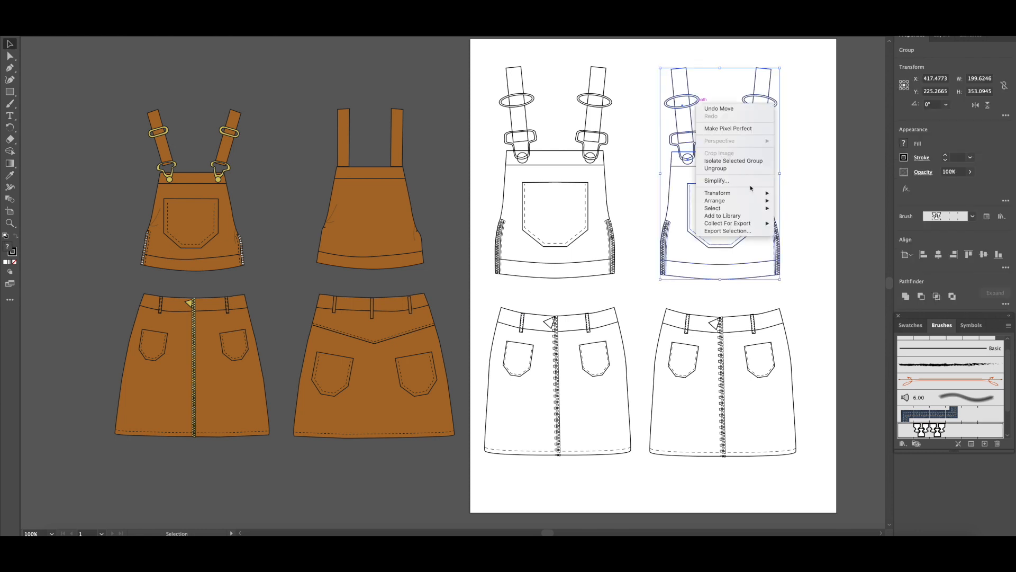
{"action": "left_click", "coordinate": [760, 172]}
Step: Delete the slider rings, buckles and round buttons from both straps of the copied bib top
{"action": "left_click", "coordinate": [698, 102]}
{"action": "key", "text": "Delete"}
{"action": "left_click", "coordinate": [698, 136]}
{"action": "key", "text": "Delete"}
{"action": "left_click", "coordinate": [774, 106]}
{"action": "key", "text": "Delete"}
{"action": "left_click", "coordinate": [772, 143]}
{"action": "key", "text": "Delete"}
{"action": "left_click", "coordinate": [758, 162]}
{"action": "key", "text": "Delete"}
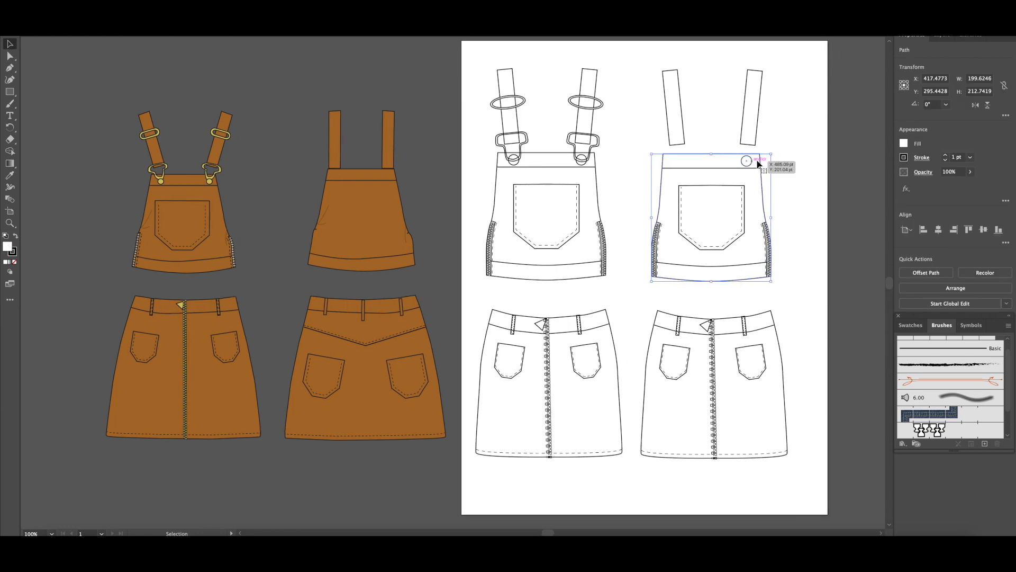
{"action": "left_click", "coordinate": [749, 160]}
{"action": "key", "text": "Delete"}
Step: Delete the chest pocket and both side zippers from the copied bib top
{"action": "left_click", "coordinate": [706, 209]}
{"action": "key", "text": "Delete"}
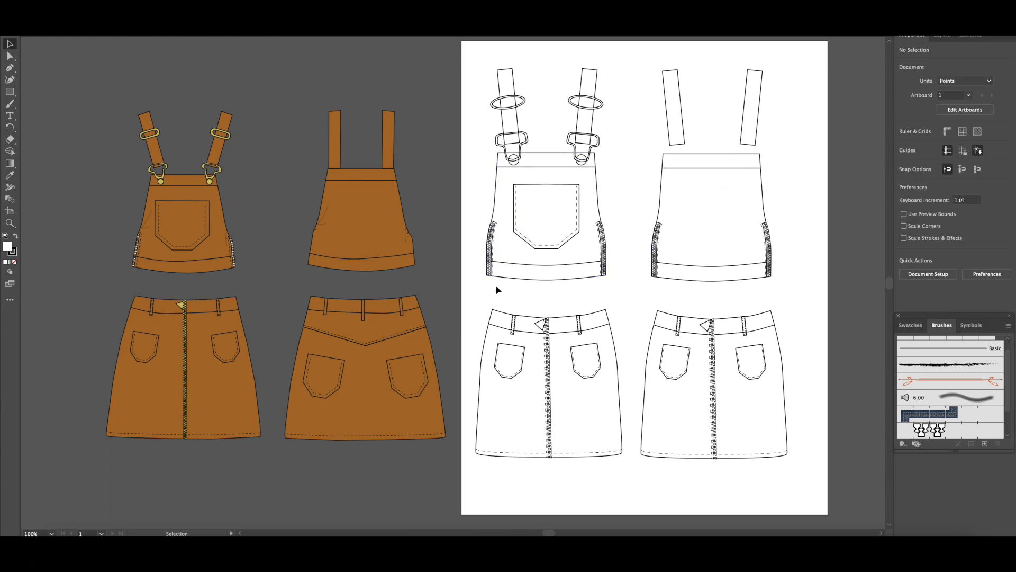
{"action": "left_click", "coordinate": [657, 239]}
{"action": "left_click", "coordinate": [658, 244]}
{"action": "left_click", "coordinate": [657, 240]}
{"action": "key", "text": "Delete"}
{"action": "left_click", "coordinate": [765, 234]}
{"action": "key", "text": "Delete"}
Step: Rotate both straps of the copied bib top upright and lower them onto the bib's upper edge
{"action": "left_click", "coordinate": [682, 138]}
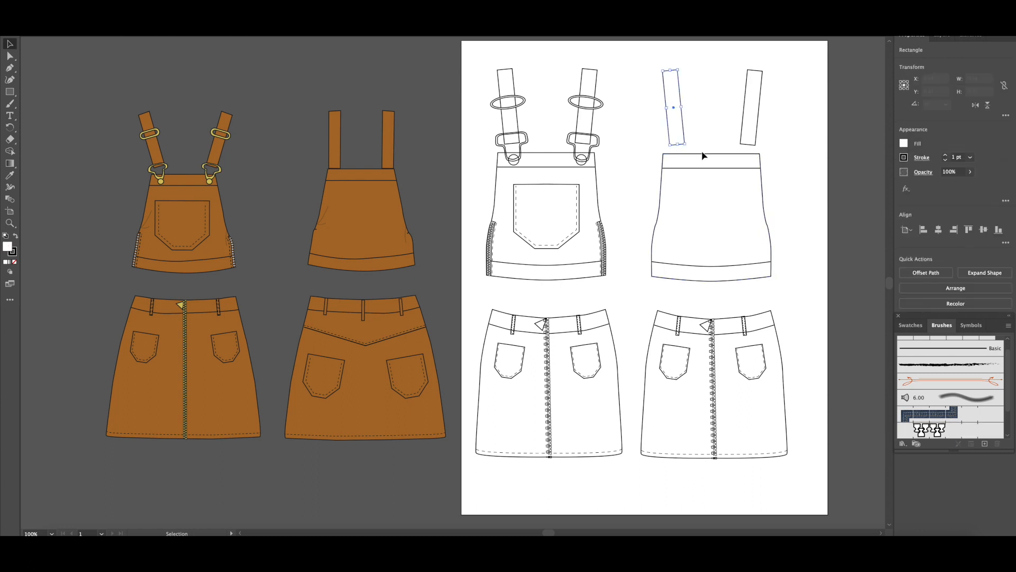
{"action": "left_click_drag", "start_coordinate": [685, 148], "coordinate": [680, 149]}
{"action": "left_click", "coordinate": [752, 143]}
{"action": "left_click_drag", "start_coordinate": [757, 149], "coordinate": [761, 147]}
{"action": "left_click_drag", "start_coordinate": [756, 111], "coordinate": [754, 121]}
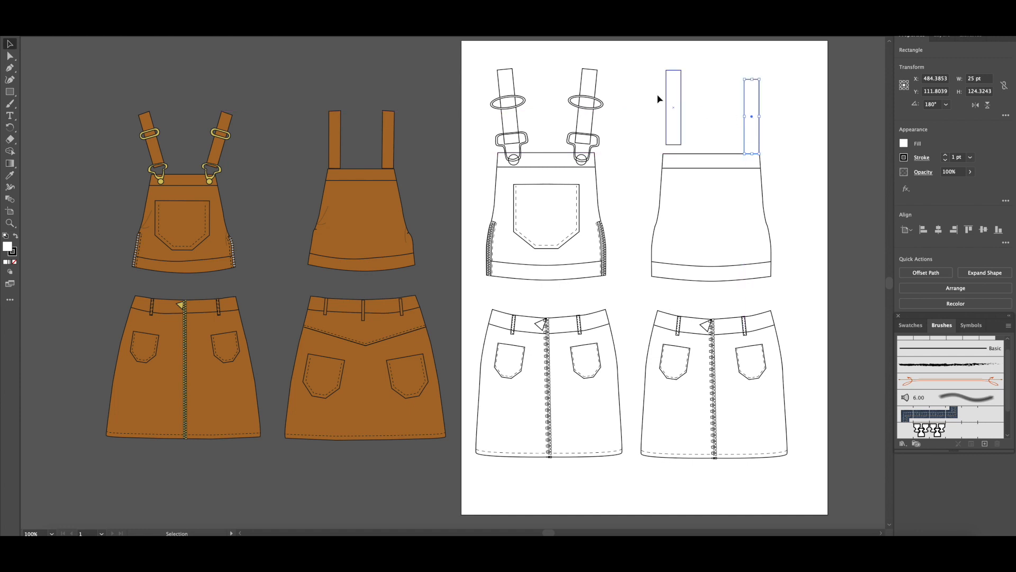
{"action": "left_click_drag", "start_coordinate": [673, 107], "coordinate": [671, 116]}
{"action": "left_click", "coordinate": [801, 119]}
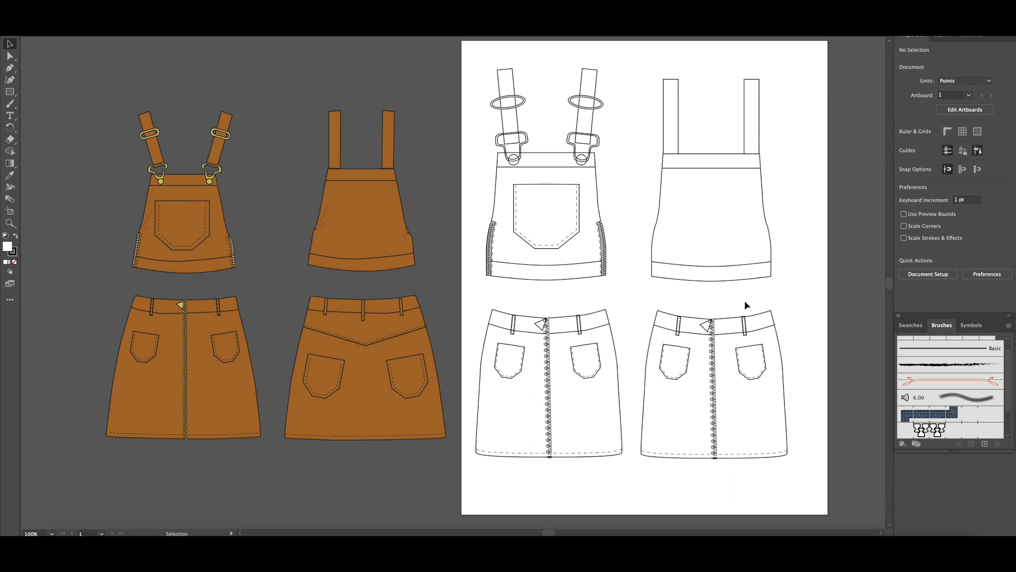
Step: Ungroup the copied skirt
{"action": "scroll", "coordinate": [723, 302], "scroll_direction": "down", "scroll_amount": 1}
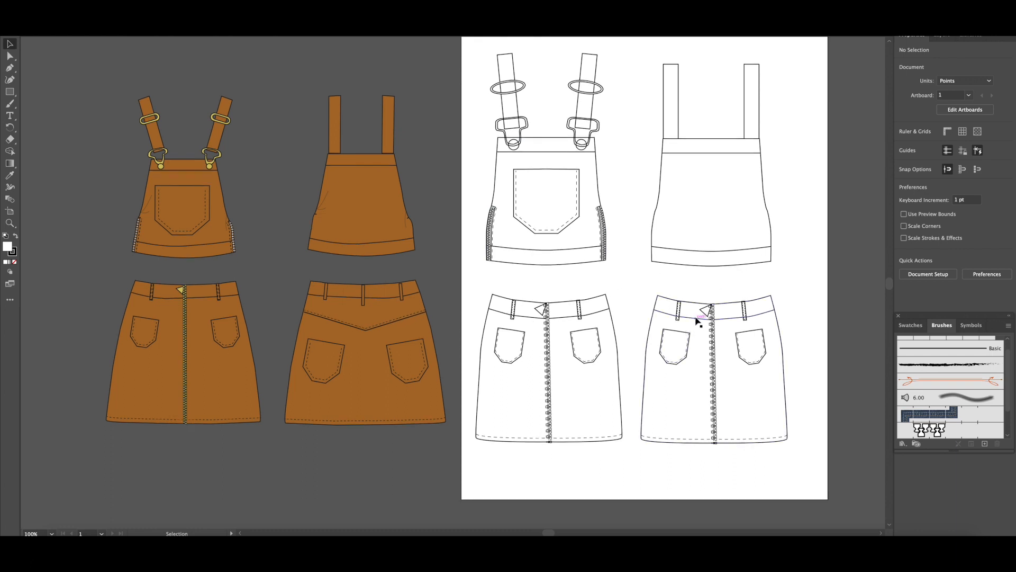
{"action": "left_click", "coordinate": [702, 315]}
{"action": "right_click", "coordinate": [711, 332]}
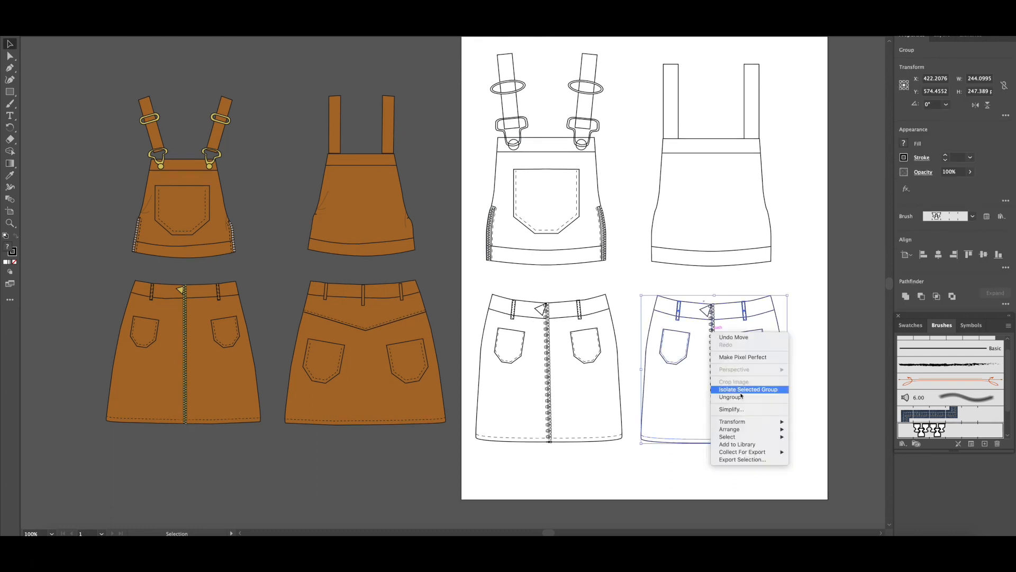
{"action": "left_click", "coordinate": [741, 396]}
{"action": "left_click", "coordinate": [804, 250]}
{"action": "left_click_drag", "start_coordinate": [739, 237], "coordinate": [792, 283]}
{"action": "right_click", "coordinate": [791, 281]}
{"action": "left_click", "coordinate": [809, 333]}
{"action": "left_click", "coordinate": [810, 342]}
Step: Delete the front zipper and its pull from the copied skirt, and move both pockets lower and toward the side seams
{"action": "left_click", "coordinate": [705, 312]}
{"action": "left_click", "coordinate": [713, 332]}
{"action": "key", "text": "Delete"}
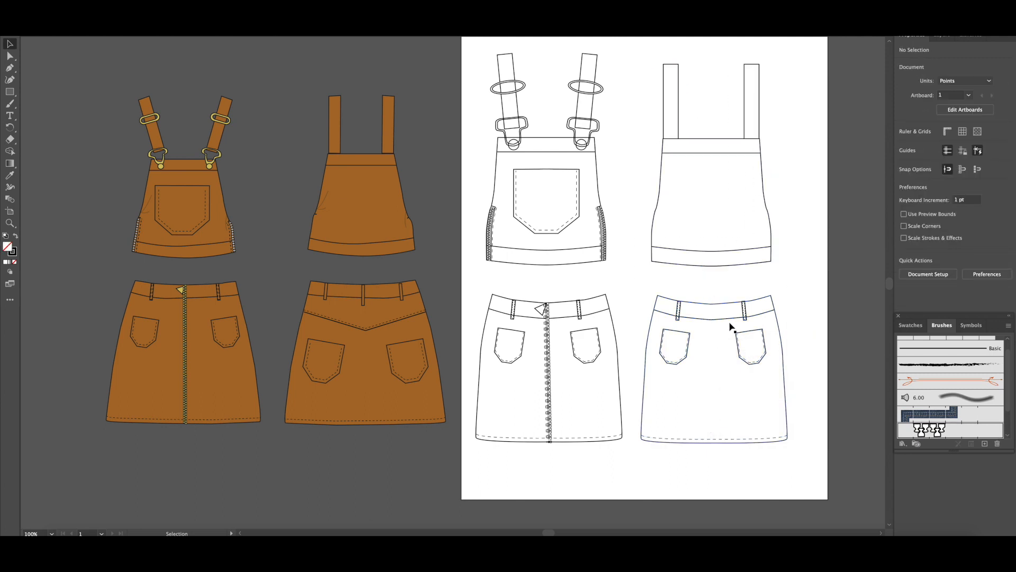
{"action": "left_click_drag", "start_coordinate": [676, 349], "coordinate": [667, 389]}
{"action": "left_click_drag", "start_coordinate": [756, 350], "coordinate": [766, 392]}
Step: Duplicate the left belt loop of the back skirt and move the copy near the middle of the waistband
{"action": "left_click", "coordinate": [681, 309]}
{"action": "key", "text": "ctrl+c"}
{"action": "key", "text": "ctrl+v"}
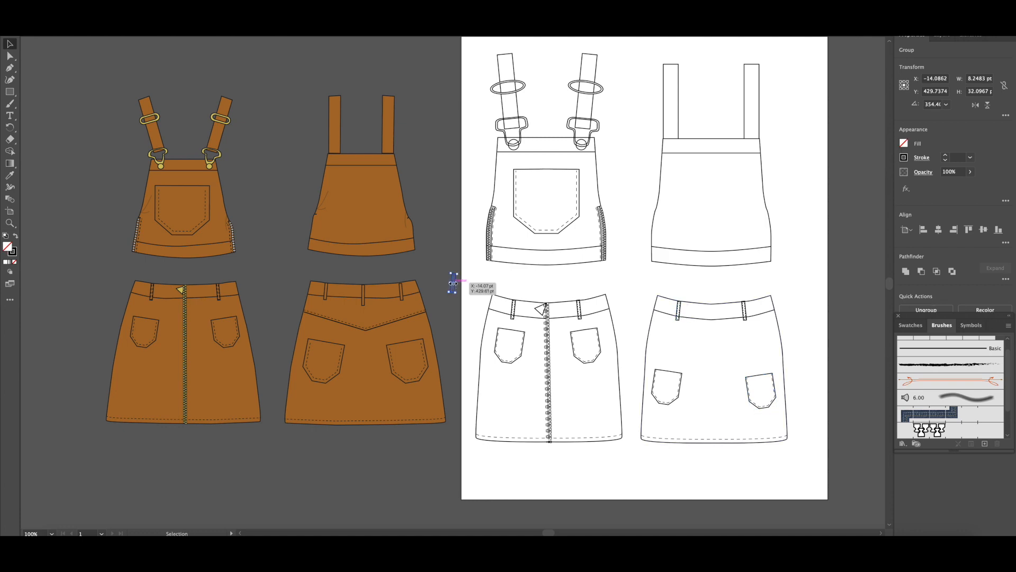
{"action": "key", "text": "ctrl+plus"}
{"action": "key", "text": "ctrl+plus"}
{"action": "key", "text": "ctrl+plus"}
{"action": "key", "text": "ctrl+plus"}
{"action": "left_click_drag", "start_coordinate": [445, 280], "coordinate": [827, 315]}
{"action": "scroll", "coordinate": [826, 317], "scroll_direction": "right", "scroll_amount": 12}
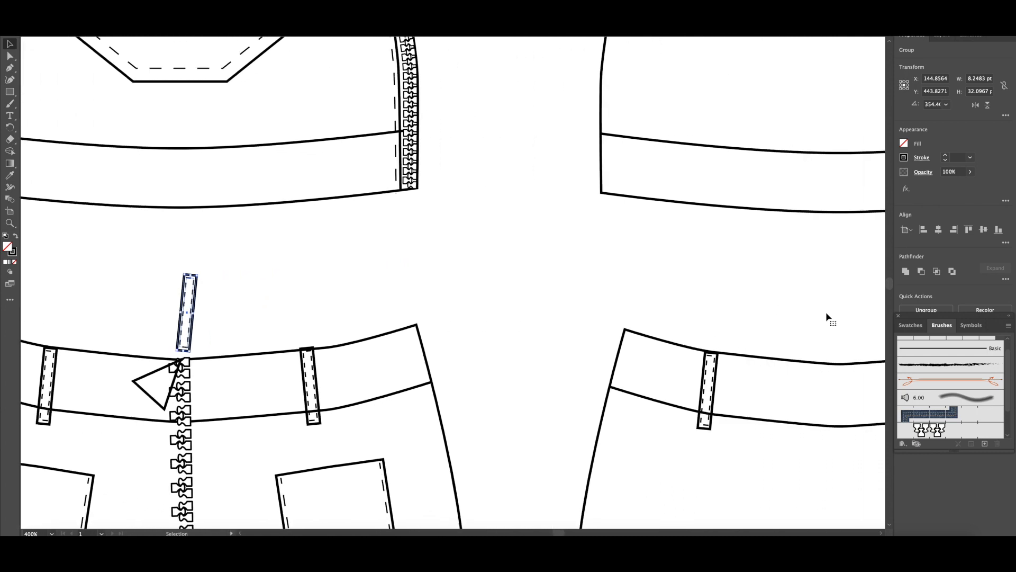
{"action": "left_click_drag", "start_coordinate": [186, 312], "coordinate": [811, 380]}
{"action": "scroll", "coordinate": [812, 380], "scroll_direction": "right", "scroll_amount": 6}
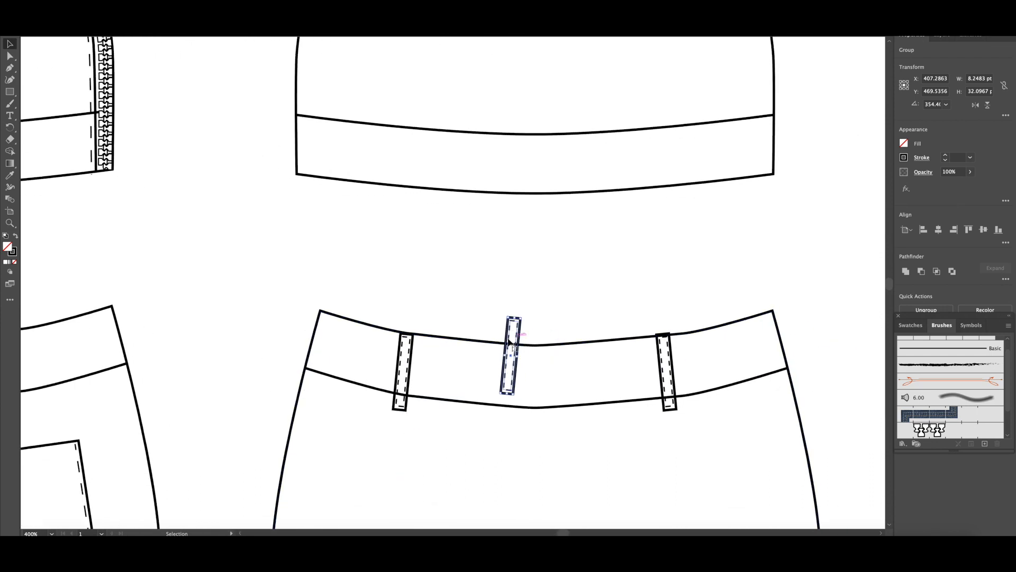
Step: Straighten the centre belt loop, align it with the waistband's middle, and lengthen it to about 40 pt
{"action": "left_click_drag", "start_coordinate": [514, 372], "coordinate": [556, 434]}
{"action": "left_click_drag", "start_coordinate": [549, 391], "coordinate": [538, 387]}
{"action": "key", "text": "super+z"}
{"action": "left_click_drag", "start_coordinate": [537, 421], "coordinate": [535, 445]}
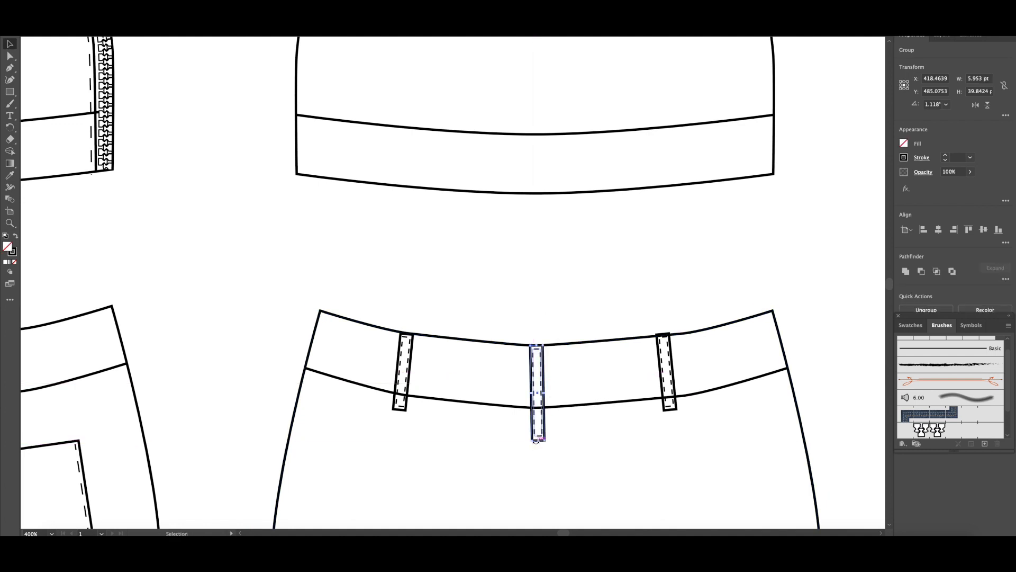
Step: Tilt the back skirt's left belt loop slightly more, and shift it 10 pt outward and slightly up along the waistband
{"action": "left_click", "coordinate": [404, 405]}
{"action": "left_click_drag", "start_coordinate": [404, 413], "coordinate": [401, 417]}
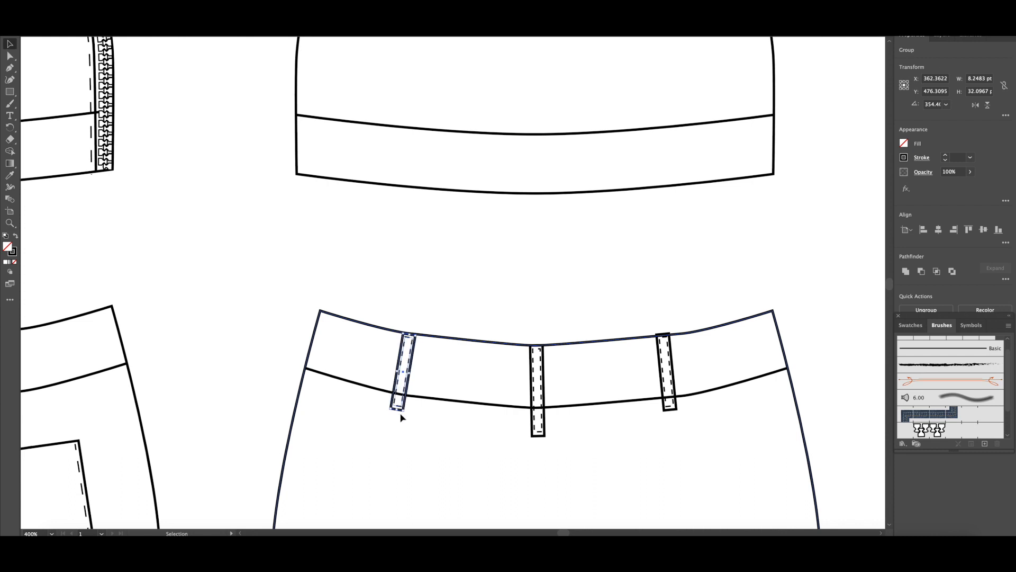
{"action": "key", "text": "shift+Left"}
{"action": "key", "text": "Up"}
{"action": "key", "text": "Up"}
{"action": "key", "text": "Up"}
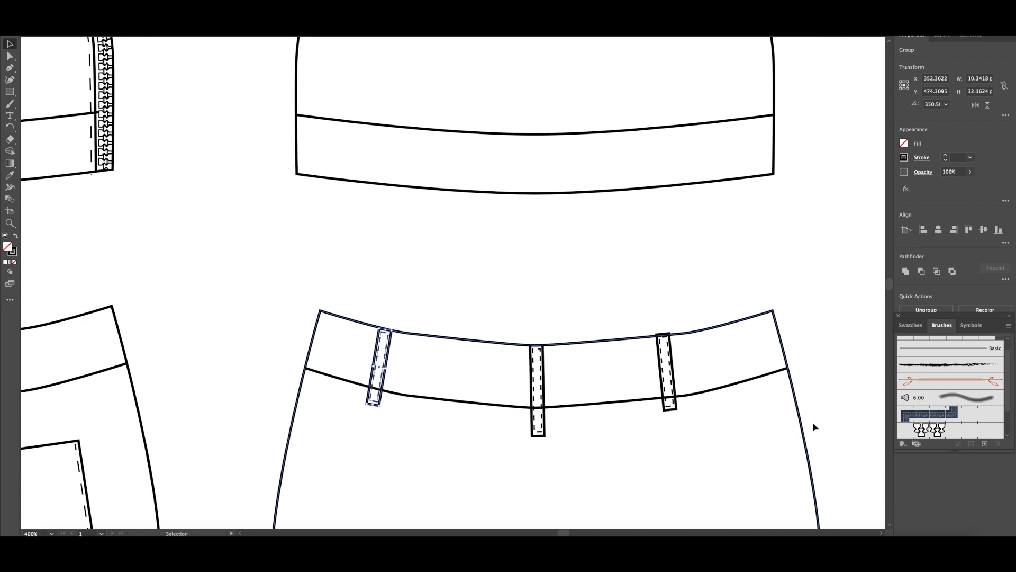
Step: Tilt the back skirt's right belt loop slightly more, and shift it 10 pt outward and slightly up
{"action": "left_click", "coordinate": [674, 366]}
{"action": "left_click_drag", "start_coordinate": [677, 413], "coordinate": [678, 412]}
{"action": "key", "text": "shift+Right"}
{"action": "key", "text": "Up"}
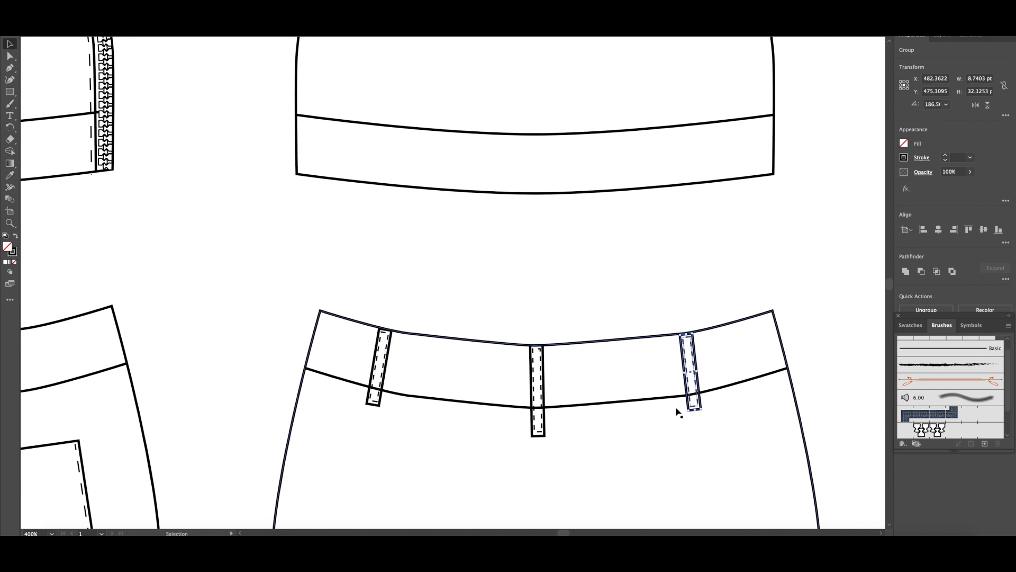
{"action": "left_click", "coordinate": [830, 280]}
Step: Draw a V-shaped yoke seam below the back waistband with two lines from the side seams meeting at the centre, about 47 pt deep
{"action": "scroll", "coordinate": [703, 272], "scroll_direction": "down", "scroll_amount": 6}
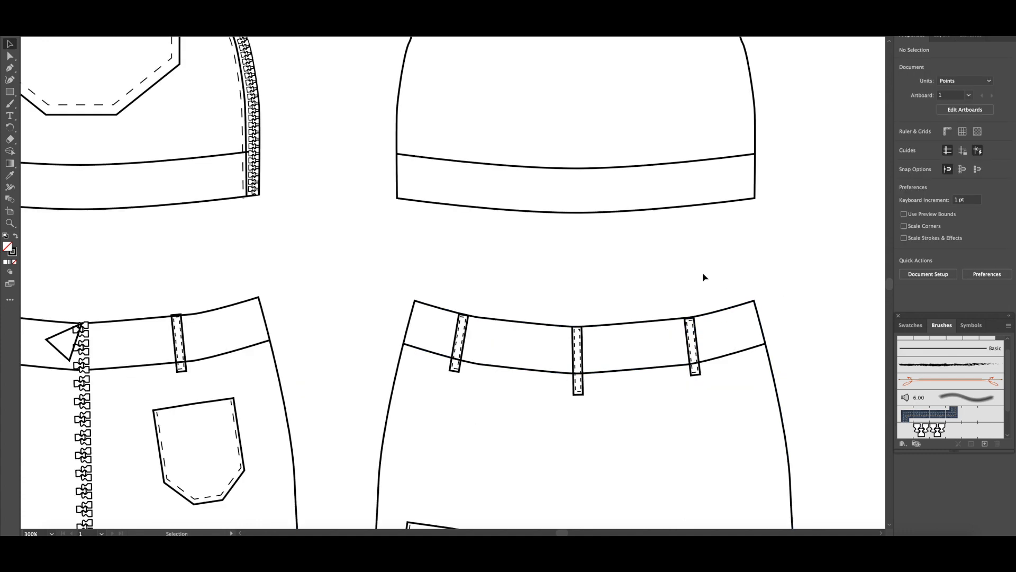
{"action": "scroll", "coordinate": [703, 272], "scroll_direction": "up", "scroll_amount": 3}
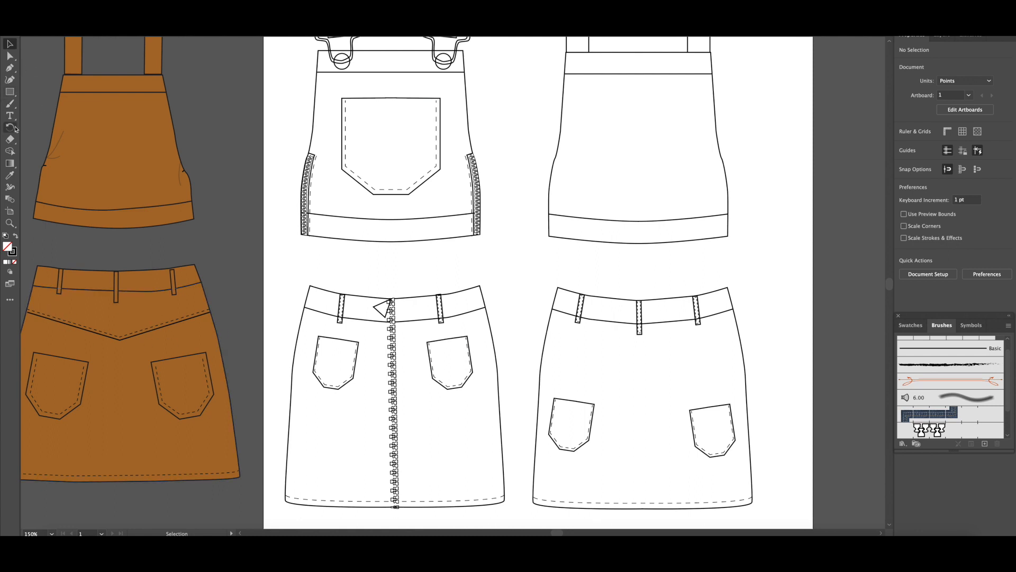
{"action": "left_click_drag", "start_coordinate": [13, 93], "coordinate": [88, 140]}
{"action": "left_click_drag", "start_coordinate": [546, 337], "coordinate": [639, 376]}
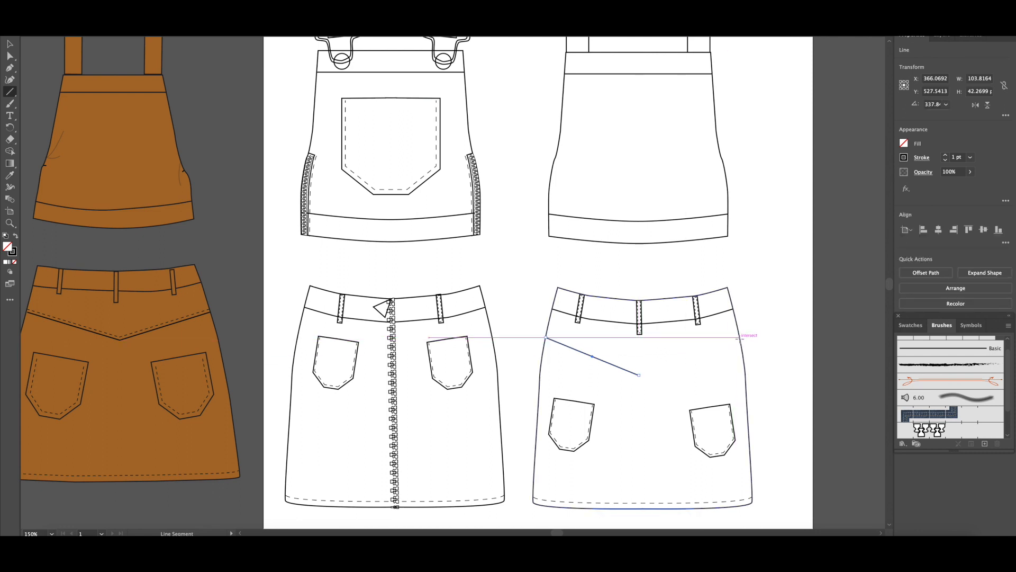
{"action": "left_click_drag", "start_coordinate": [739, 337], "coordinate": [640, 376]}
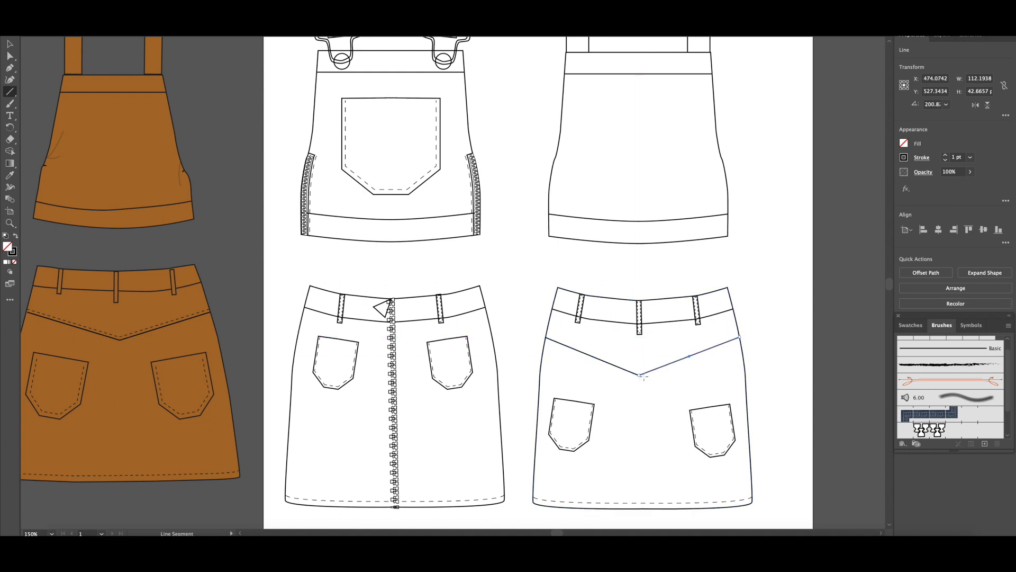
{"action": "left_click", "coordinate": [9, 44]}
{"action": "left_click", "coordinate": [781, 329]}
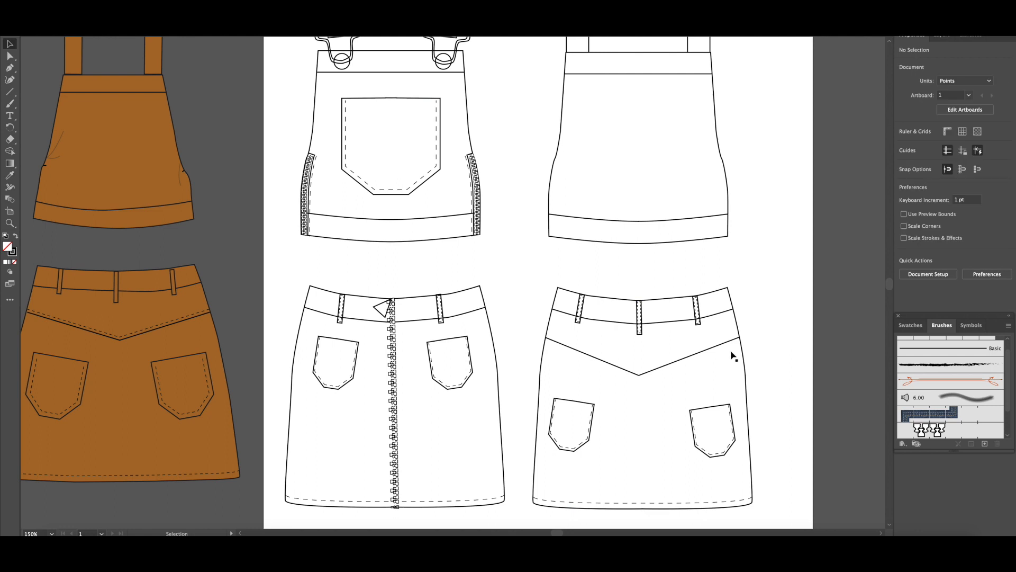
{"action": "left_click_drag", "start_coordinate": [641, 377], "coordinate": [639, 381]}
Step: Duplicate both yoke lines, give the copy a 0.5 pt dashed stroke, and place it just above the seam as topstitching
{"action": "left_click", "coordinate": [633, 374]}
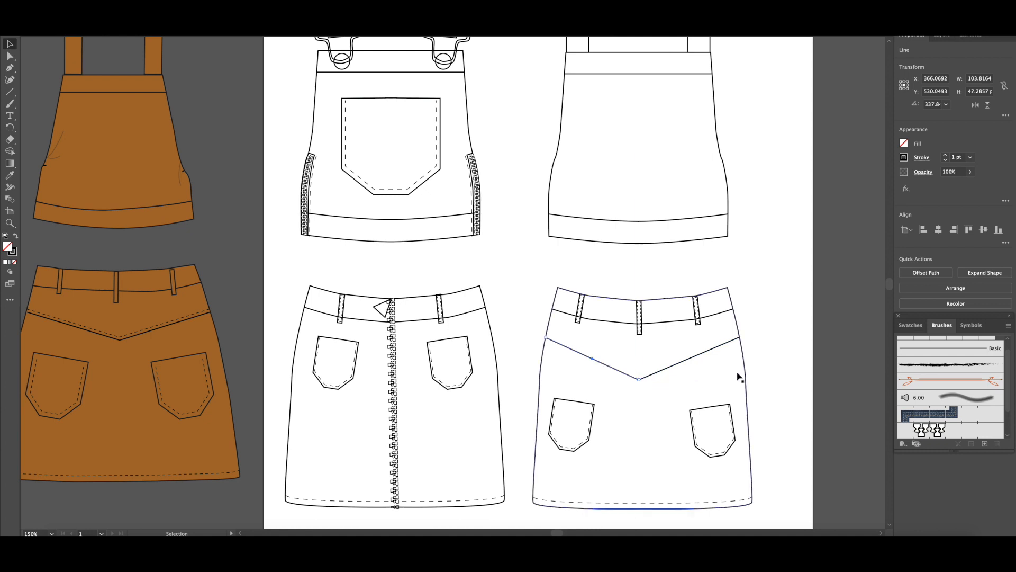
{"action": "left_click", "coordinate": [668, 367], "text": "shift"}
{"action": "key", "text": "ctrl+c"}
{"action": "key", "text": "ctrl+v"}
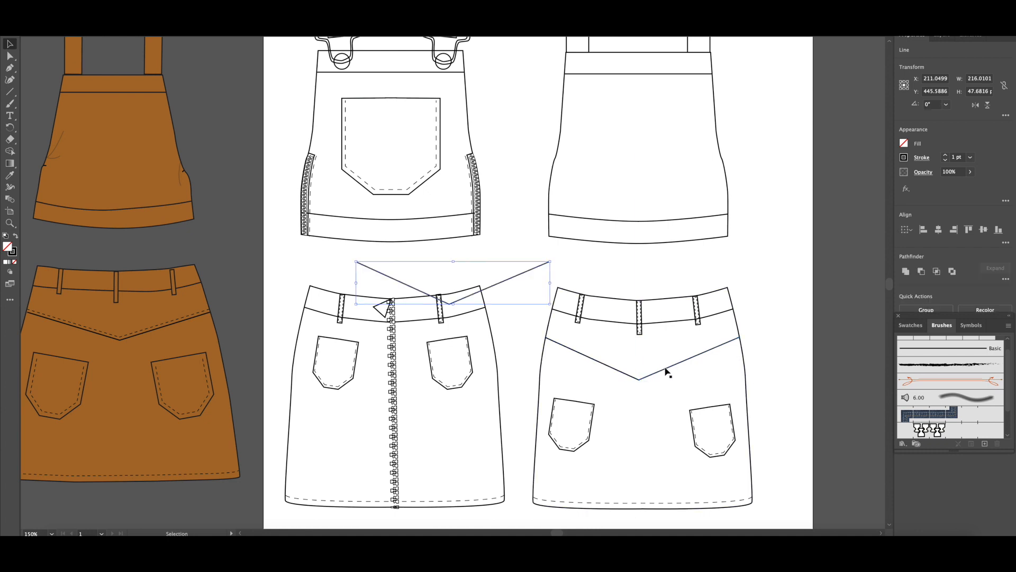
{"action": "left_click", "coordinate": [921, 157]}
{"action": "type", "text": "0.5"}
{"action": "left_click", "coordinate": [822, 227]}
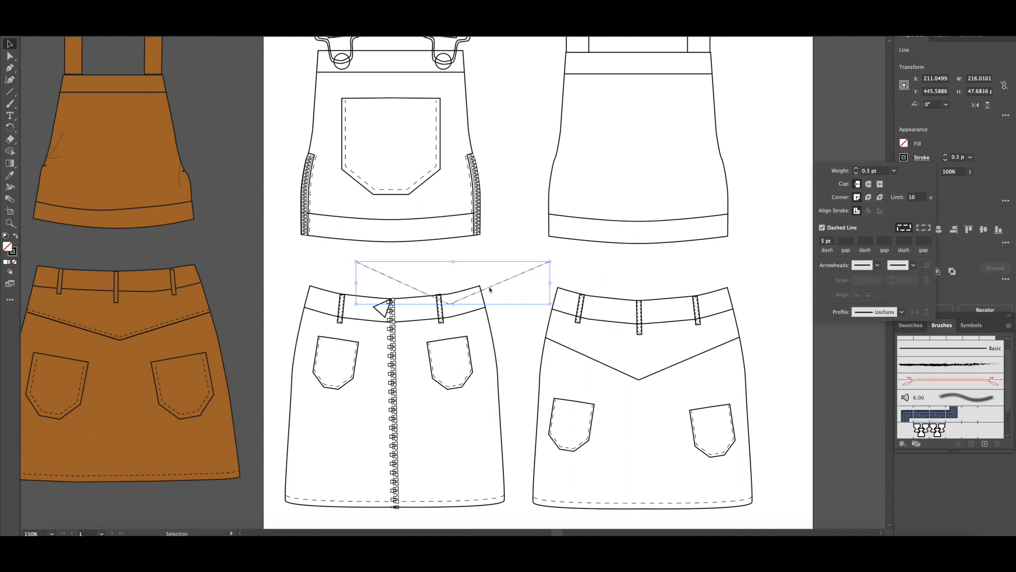
{"action": "left_click", "coordinate": [490, 289]}
{"action": "left_click_drag", "start_coordinate": [487, 290], "coordinate": [683, 372]}
{"action": "left_click", "coordinate": [743, 288]}
Step: Delete the back skirt's right pocket, then enlarge the left pocket to about 85 by 93 pt and adjust its tilt and position
{"action": "left_click", "coordinate": [568, 424]}
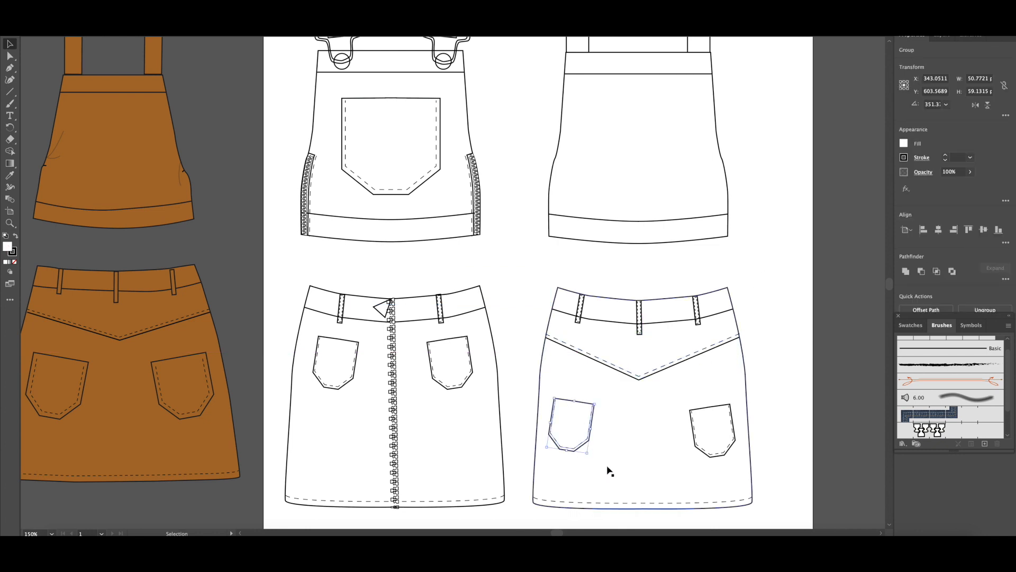
{"action": "left_click", "coordinate": [714, 427]}
{"action": "left_click", "coordinate": [714, 427], "text": "shift"}
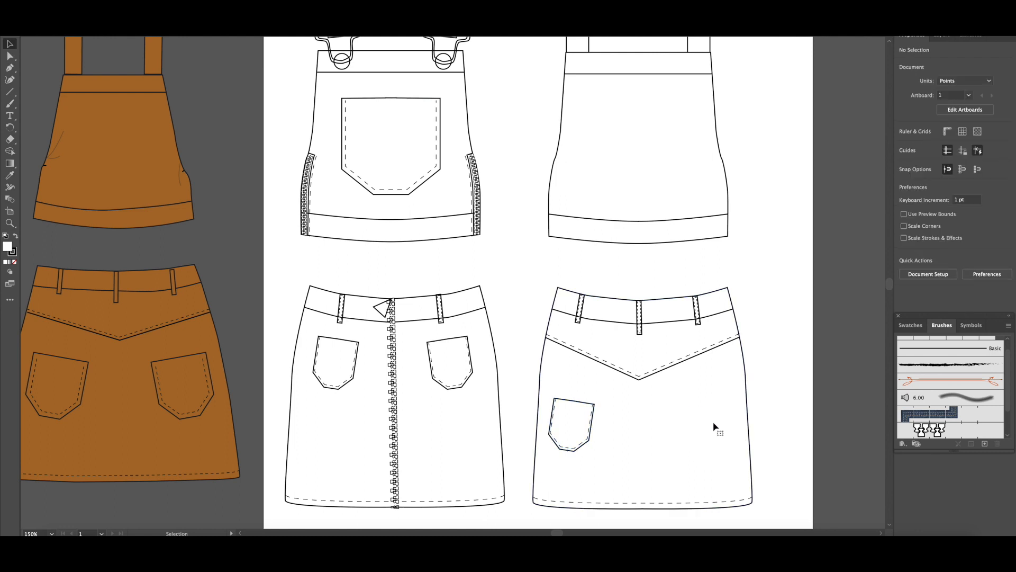
{"action": "left_click", "coordinate": [579, 438], "text": "shift"}
{"action": "left_click_drag", "start_coordinate": [587, 453], "coordinate": [610, 480]}
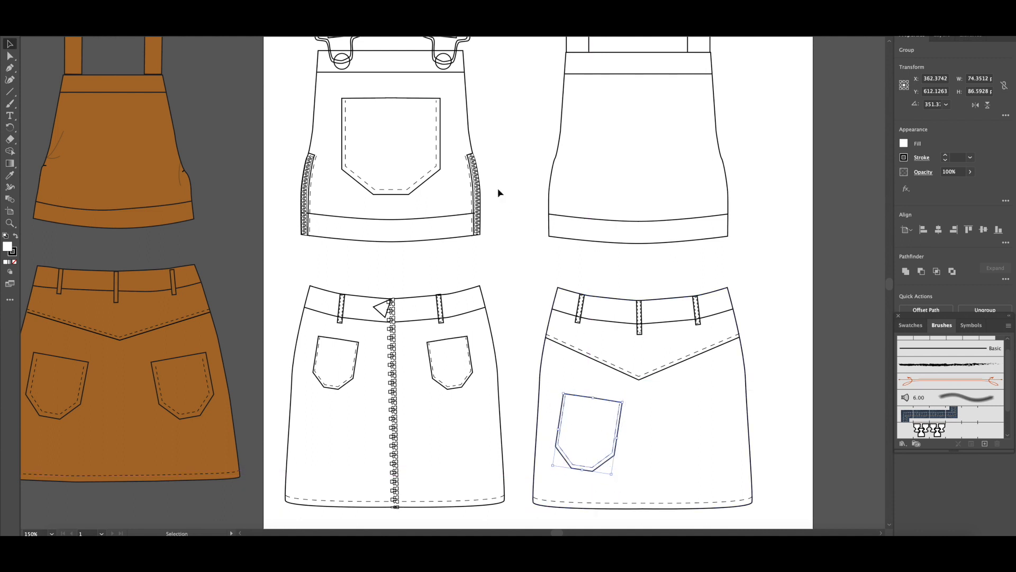
{"action": "key", "text": "Left"}
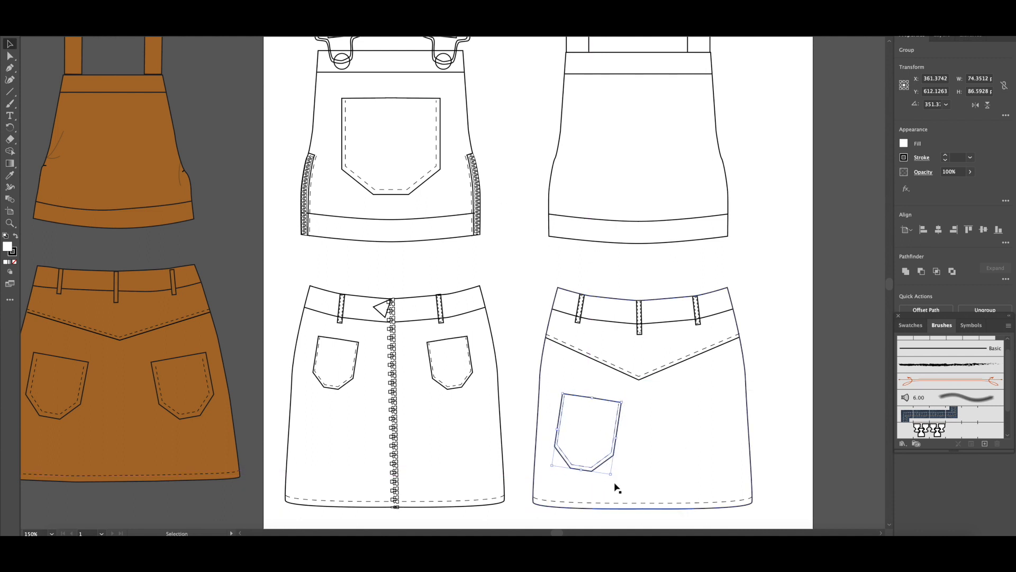
{"action": "left_click_drag", "start_coordinate": [614, 479], "coordinate": [616, 477]}
{"action": "left_click_drag", "start_coordinate": [597, 451], "coordinate": [628, 435]}
{"action": "left_click_drag", "start_coordinate": [622, 477], "coordinate": [618, 472]}
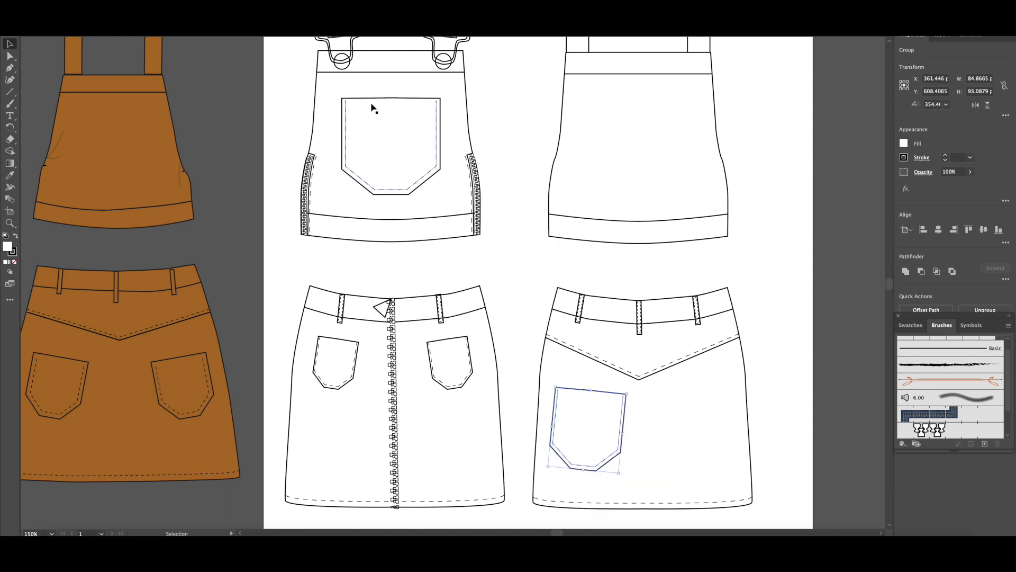
Step: Create a mirrored copy of the enlarged back pocket with Reflect
{"action": "left_click", "coordinate": [98, 3]}
{"action": "mouse_move", "coordinate": [109, 10]}
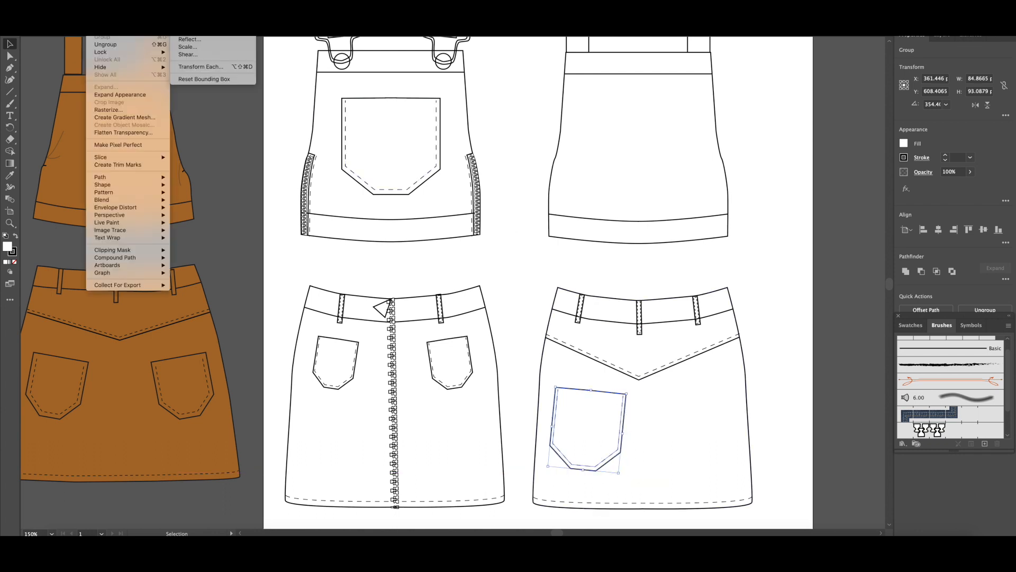
{"action": "left_click", "coordinate": [190, 40]}
{"action": "left_click", "coordinate": [512, 333]}
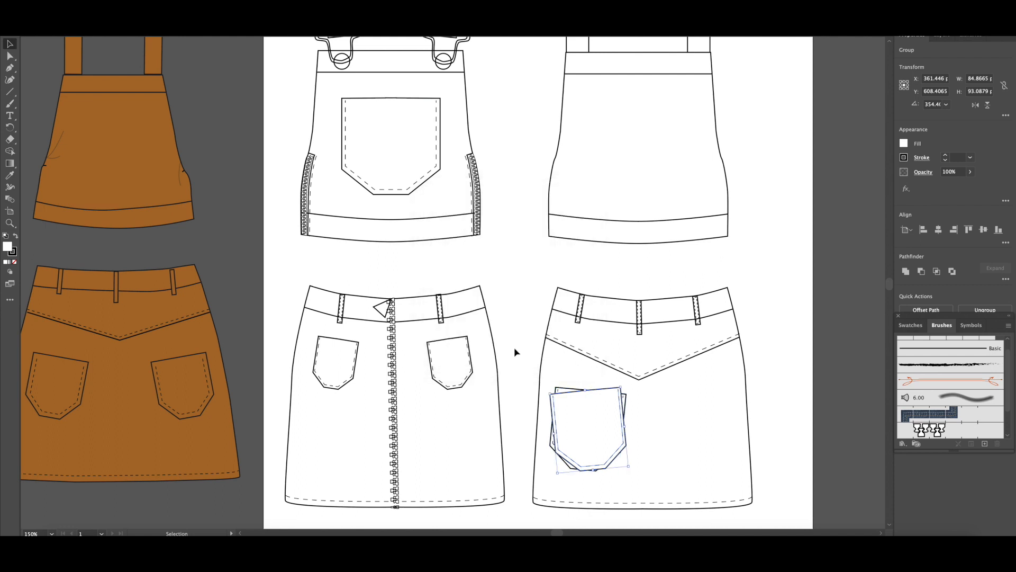
Step: Shift the mirrored pocket horizontally to the right half of the back skirt, symmetrical to the left pocket
{"action": "key", "text": "shift+Right"}
{"action": "key", "text": "shift+Right"}
{"action": "key", "text": "shift+Right"}
{"action": "key", "text": "shift+Right"}
{"action": "key", "text": "shift+Right"}
{"action": "key", "text": "shift+Right"}
{"action": "key", "text": "shift+Right"}
{"action": "key", "text": "shift+Right"}
{"action": "key", "text": "shift+Right"}
{"action": "key", "text": "shift+Right"}
{"action": "key", "text": "shift+Right"}
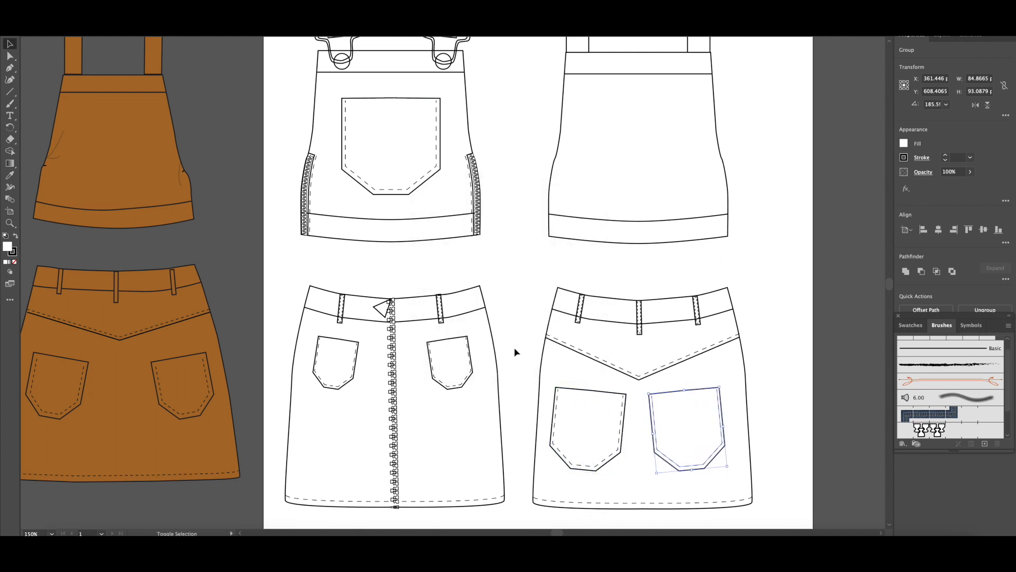
{"action": "key", "text": "Left"}
{"action": "key", "text": "Left"}
{"action": "key", "text": "Left"}
{"action": "key", "text": "Left"}
{"action": "key", "text": "Left"}
{"action": "key", "text": "Left"}
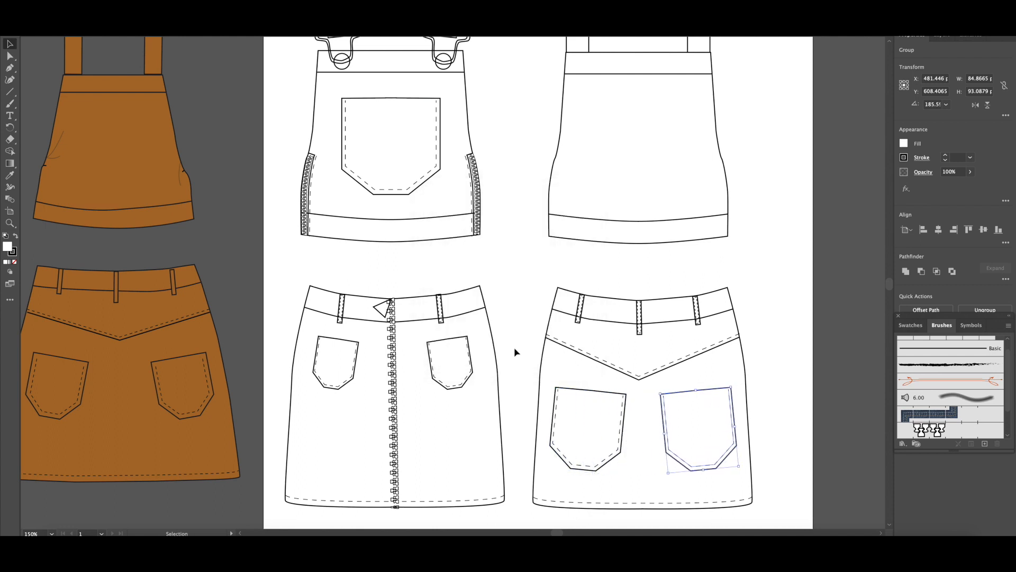
{"action": "left_click", "coordinate": [769, 307]}
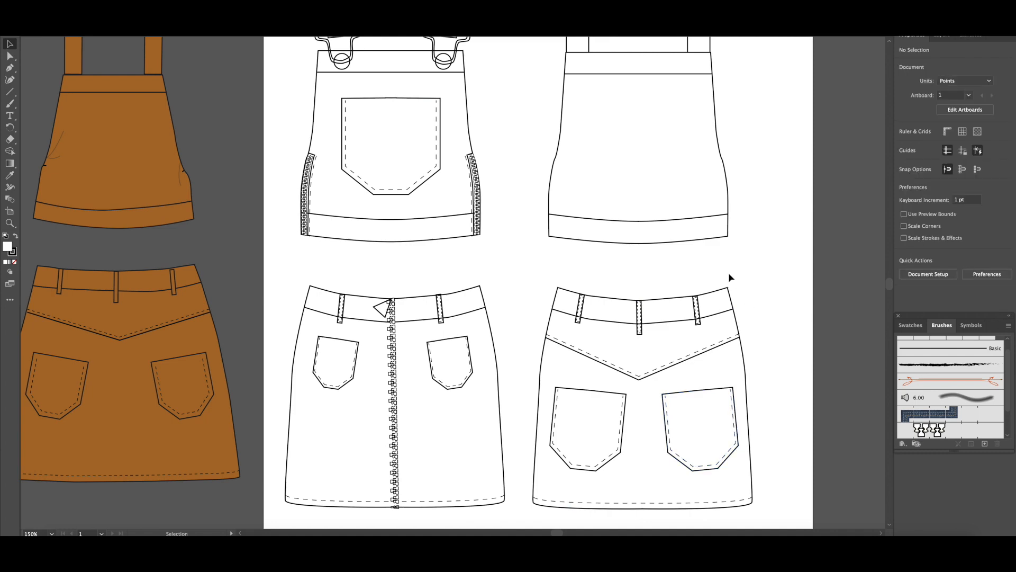
{"action": "scroll", "coordinate": [730, 278], "scroll_direction": "down", "scroll_amount": 3}
{"action": "scroll", "coordinate": [729, 278], "scroll_direction": "up", "scroll_amount": 2}
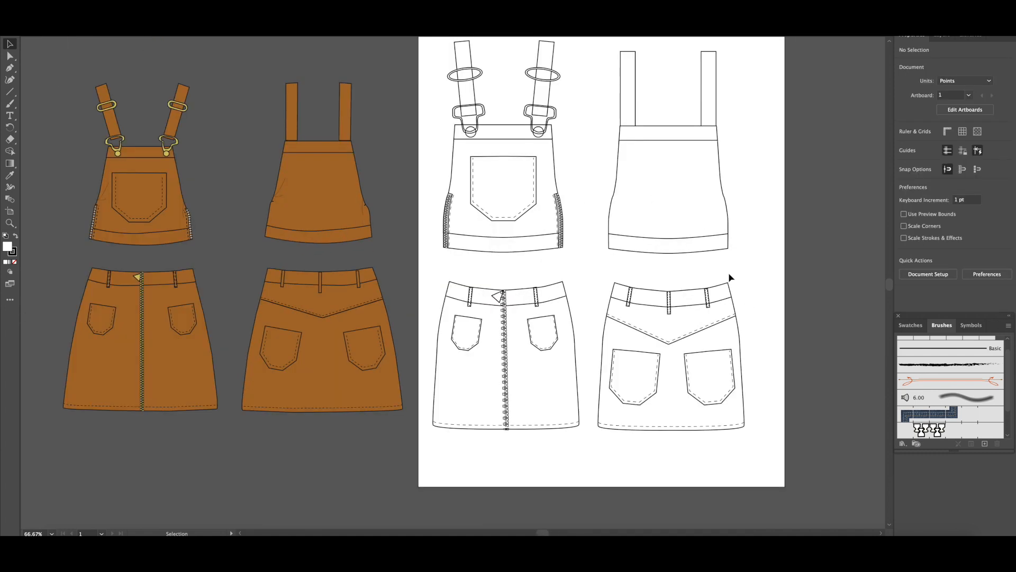
Step: Copy the Colors swatch group from the other document into the flat drawing and place it beside the artboard's upper right corner
{"action": "scroll", "coordinate": [558, 260], "scroll_direction": "up", "scroll_amount": 3}
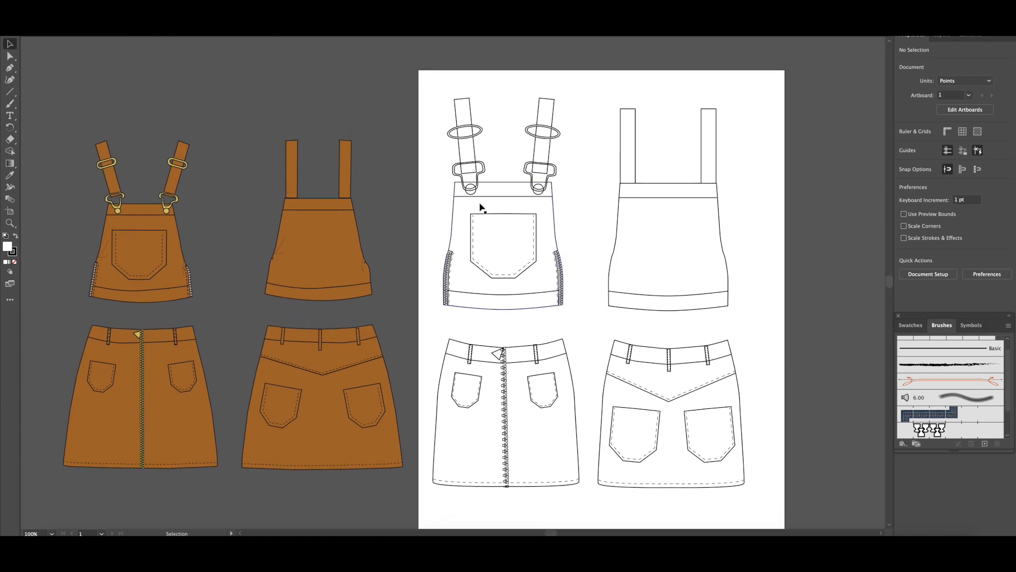
{"action": "scroll", "coordinate": [482, 207], "scroll_direction": "down", "scroll_amount": 1}
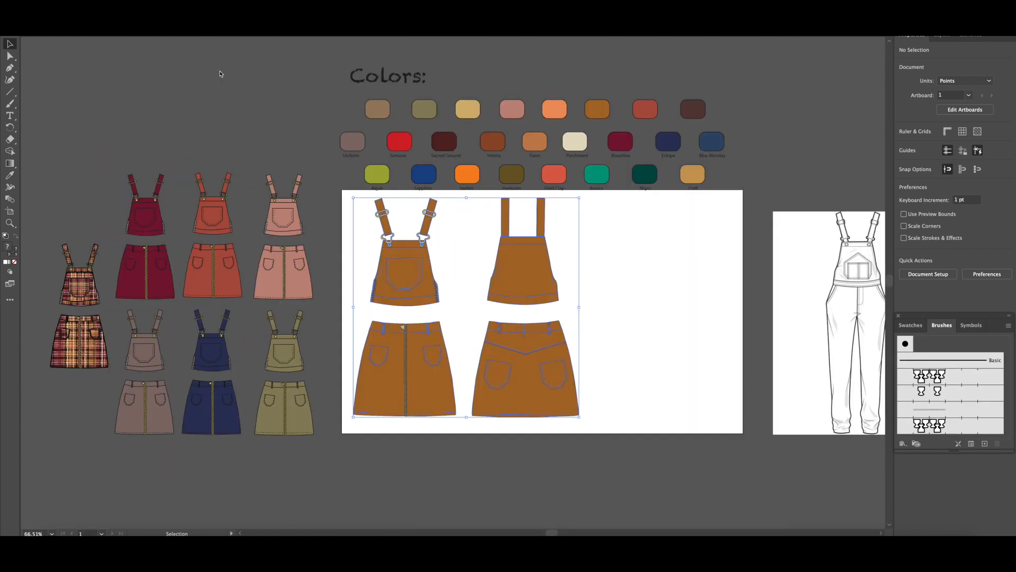
{"action": "left_click", "coordinate": [518, 111]}
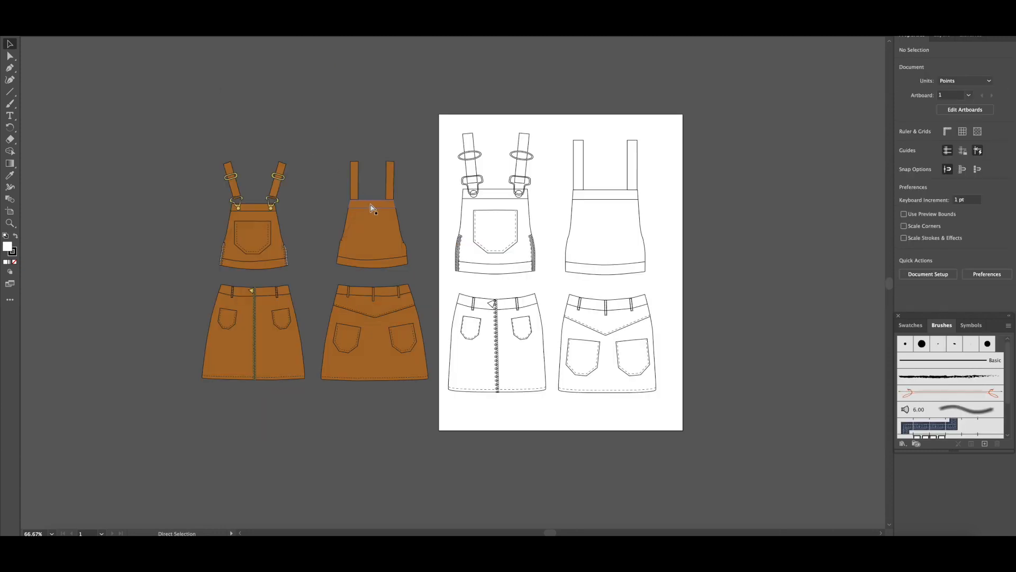
{"action": "key", "text": "ctrl+v"}
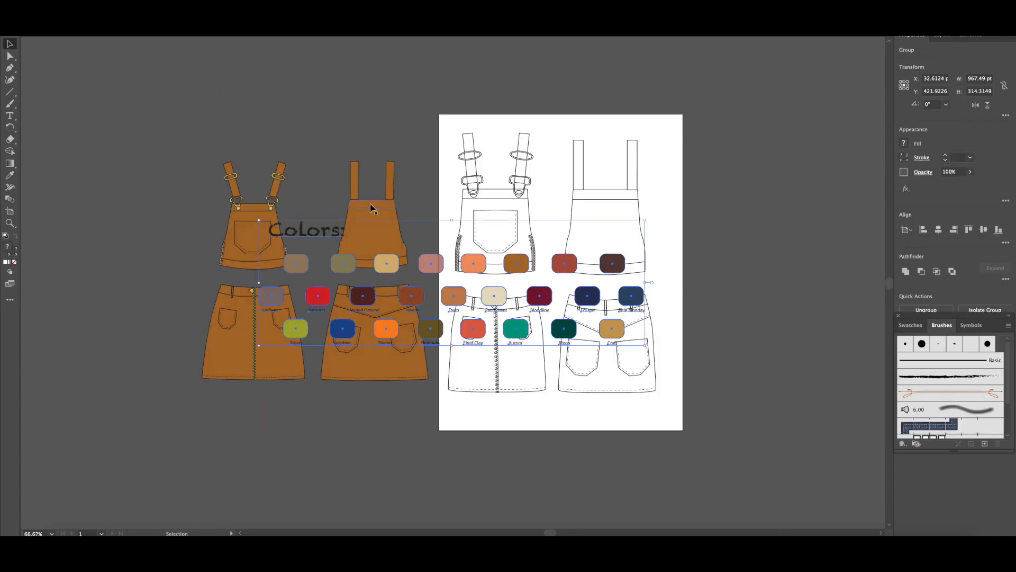
{"action": "left_click_drag", "start_coordinate": [430, 300], "coordinate": [711, 132]}
{"action": "scroll", "coordinate": [747, 212], "scroll_direction": "right", "scroll_amount": 3}
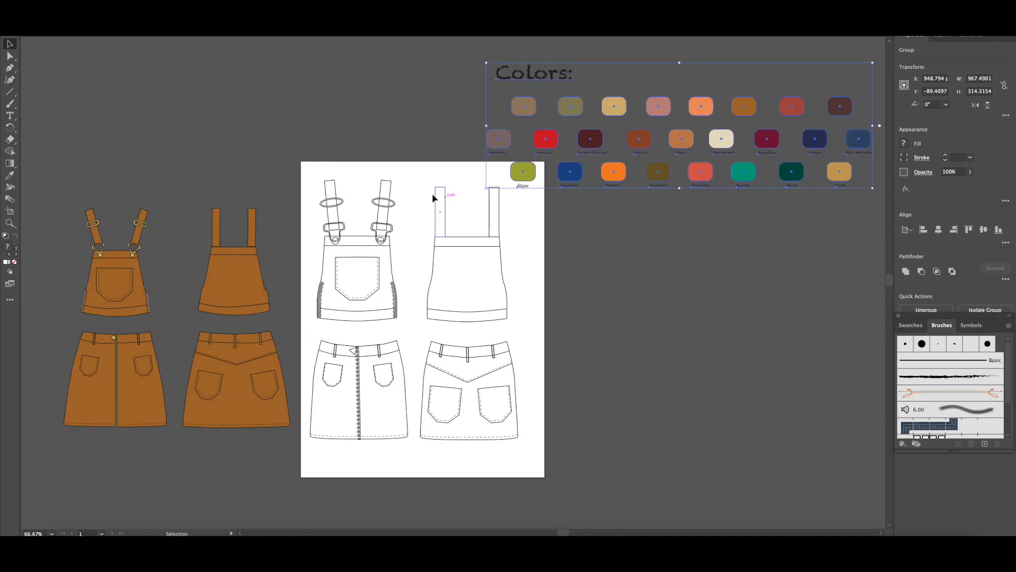
Step: Ungroup the front bib top so its parts can be coloured individually
{"action": "left_click", "coordinate": [438, 281]}
{"action": "left_click", "coordinate": [335, 267]}
{"action": "right_click", "coordinate": [333, 264]}
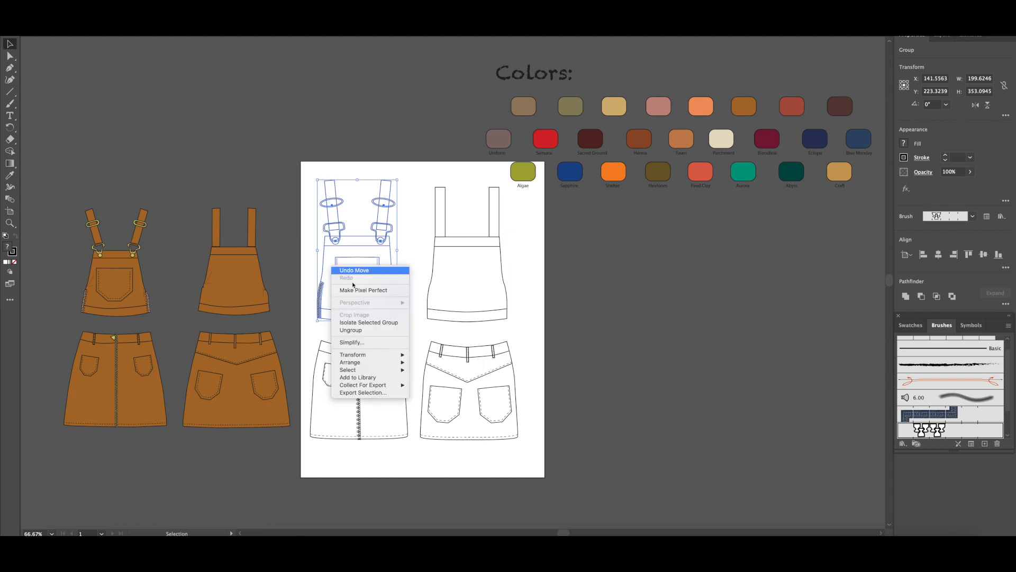
{"action": "left_click", "coordinate": [363, 331]}
Step: Try several palette colours on the front bib's body with the Eyedropper, including Sapphire, and settle on the Algae fill
{"action": "left_click", "coordinate": [330, 266]}
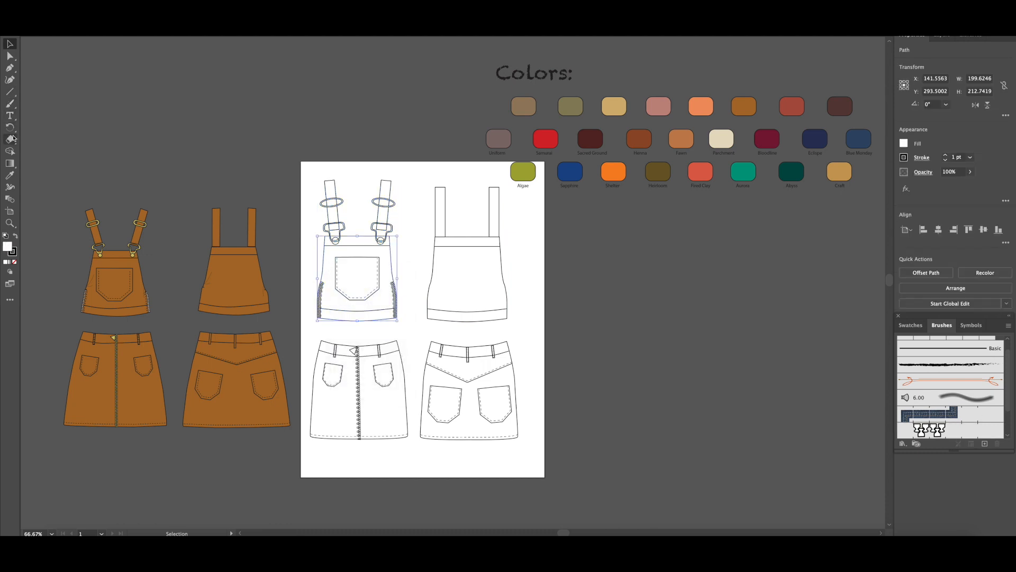
{"action": "left_click", "coordinate": [9, 175]}
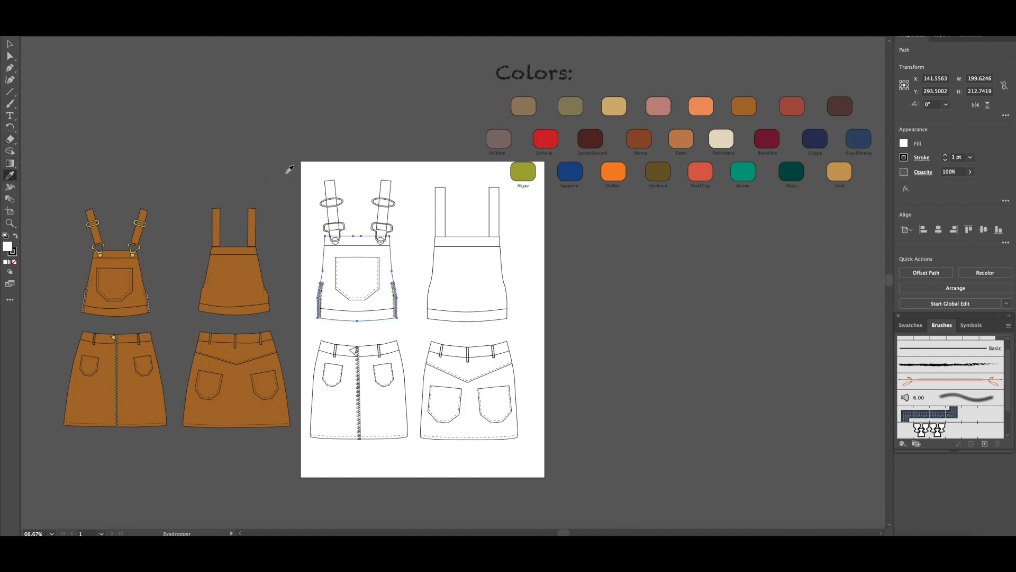
{"action": "left_click", "coordinate": [570, 171]}
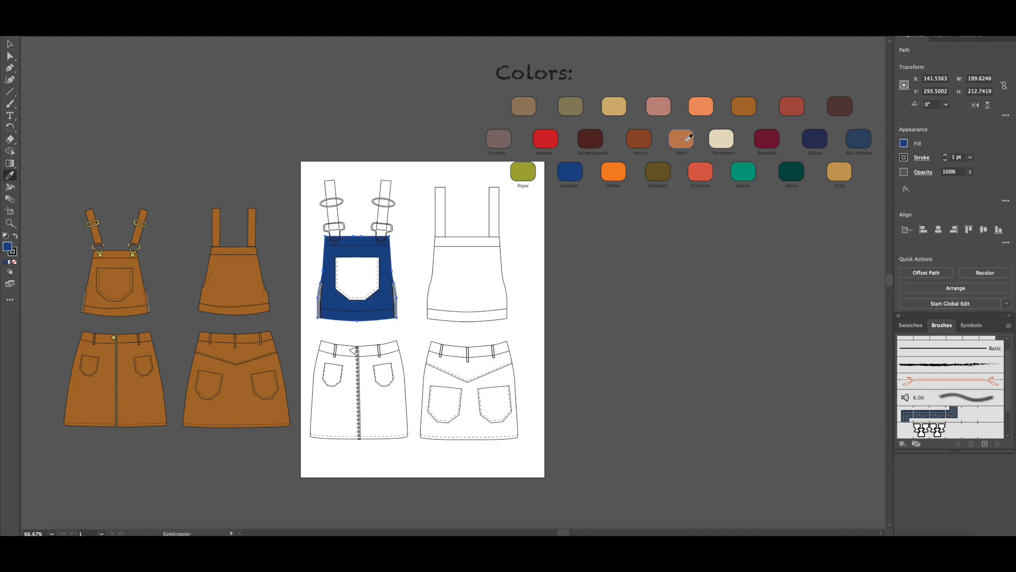
{"action": "left_click", "coordinate": [681, 139]}
{"action": "left_click", "coordinate": [641, 139]}
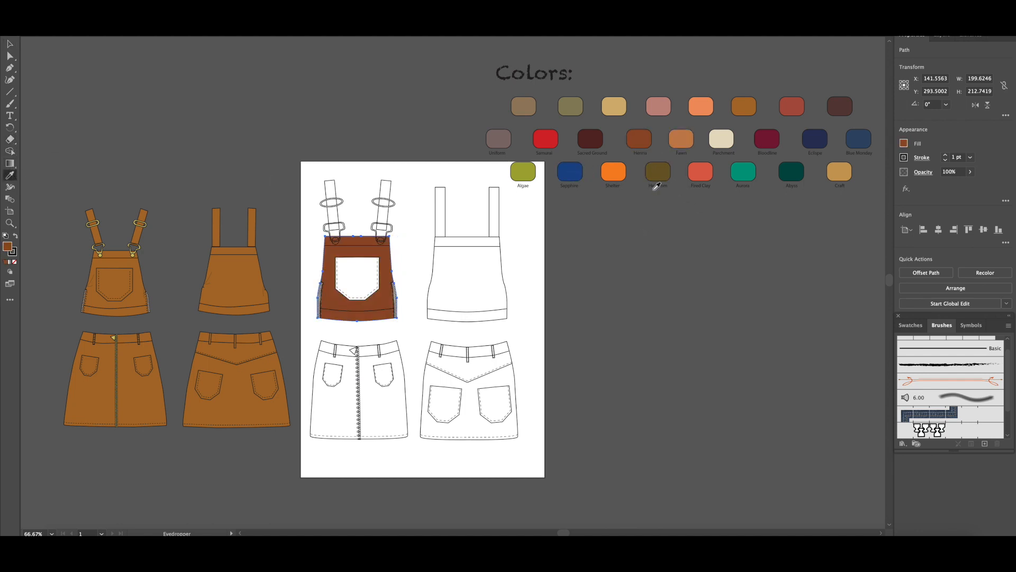
{"action": "left_click", "coordinate": [744, 106]}
{"action": "left_click", "coordinate": [773, 141]}
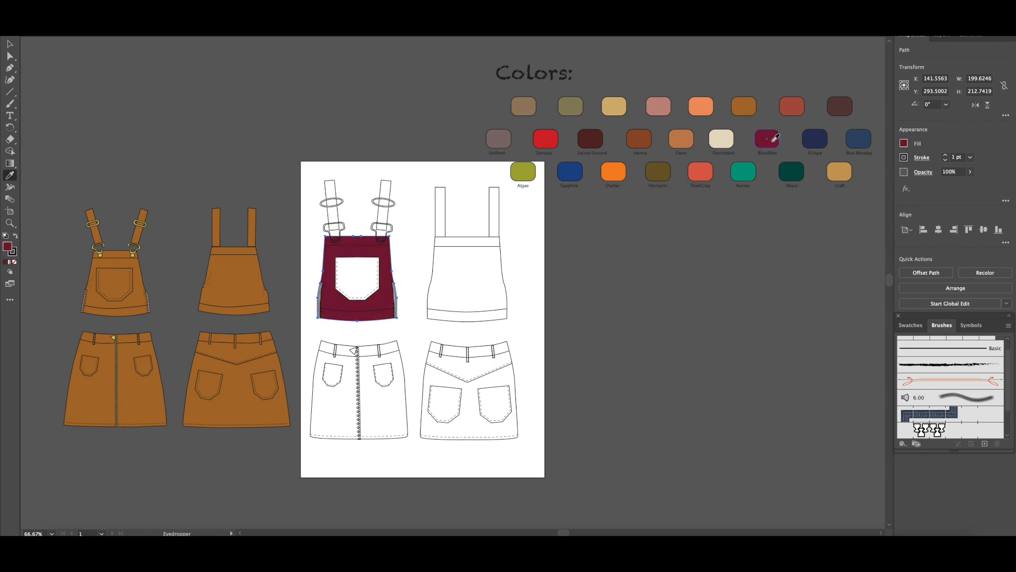
{"action": "left_click", "coordinate": [665, 169]}
{"action": "left_click", "coordinate": [523, 171]}
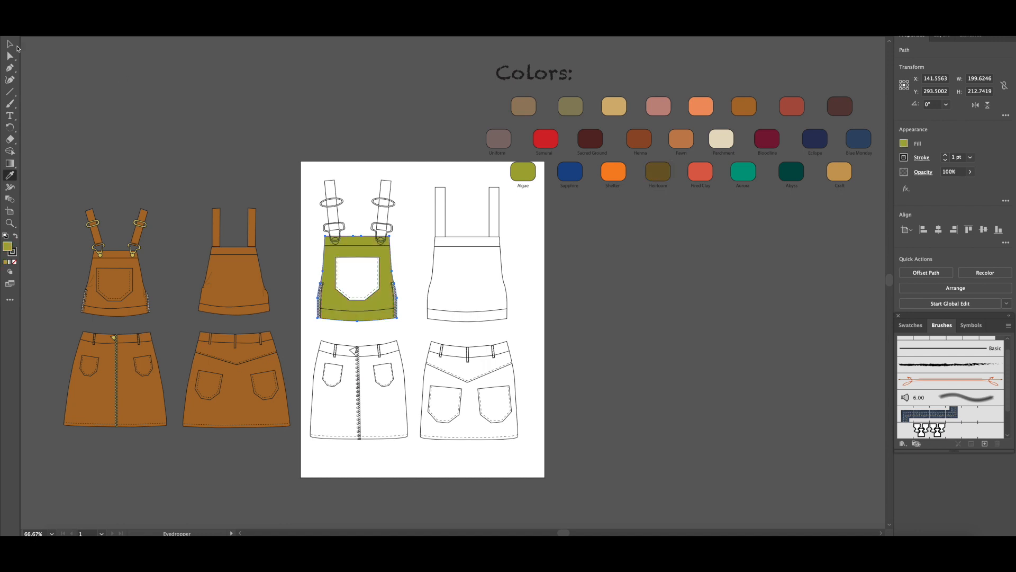
{"action": "left_click", "coordinate": [11, 44]}
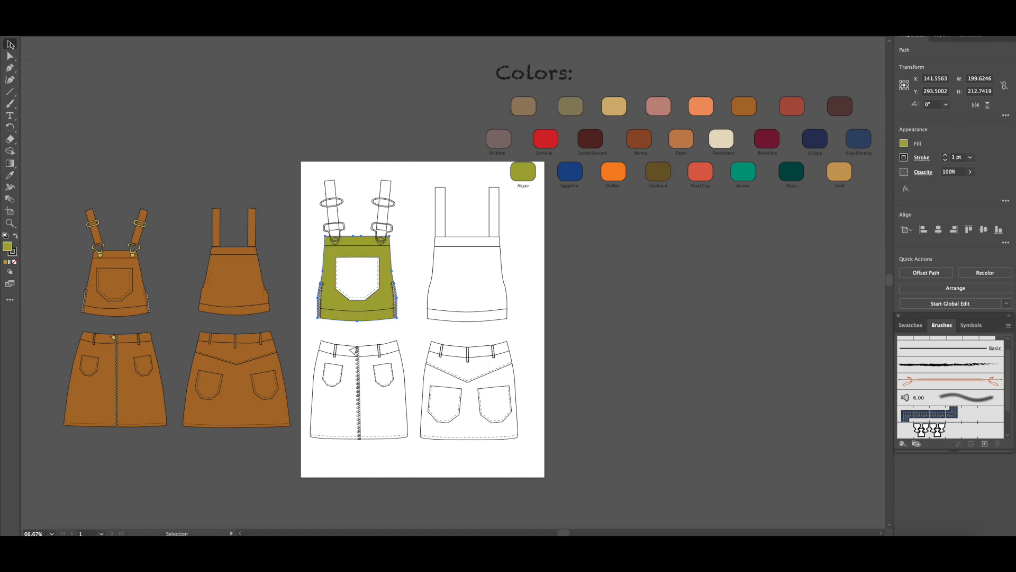
Step: Try filling the chest pocket and both front straps with the Algae colour, and undo that fill
{"action": "left_click", "coordinate": [354, 275]}
{"action": "left_click", "coordinate": [328, 199], "text": "shift"}
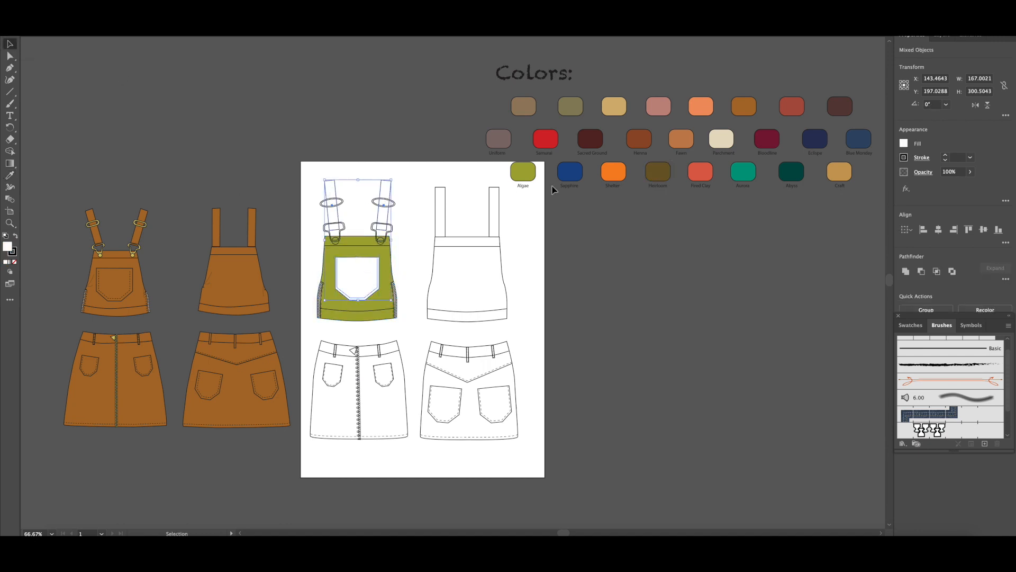
{"action": "left_click", "coordinate": [9, 175]}
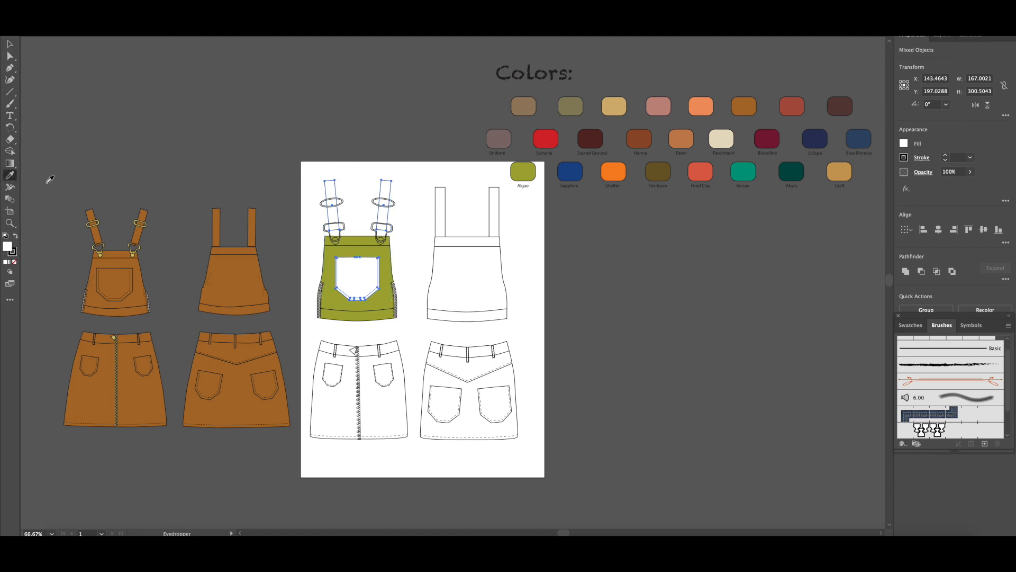
{"action": "left_click", "coordinate": [526, 168]}
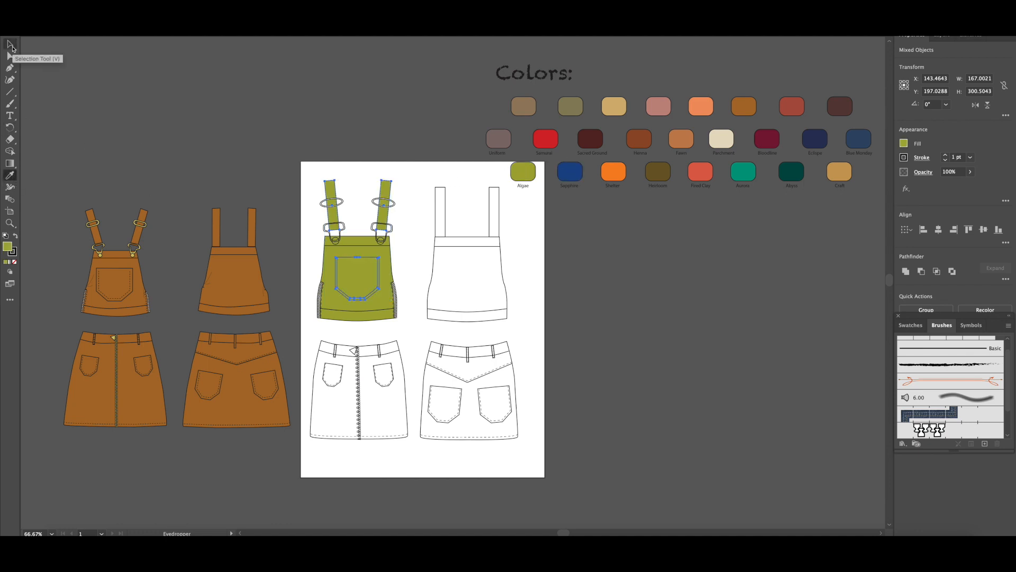
{"action": "key", "text": "ctrl+z"}
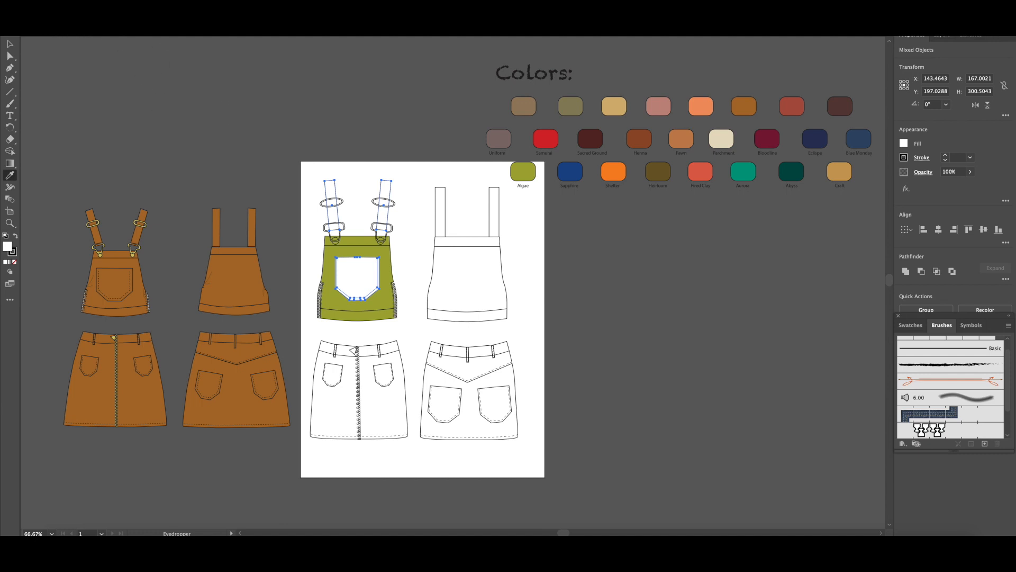
{"action": "left_click", "coordinate": [79, 1]}
{"action": "left_click", "coordinate": [87, 2]}
{"action": "left_click", "coordinate": [11, 47]}
{"action": "left_click", "coordinate": [240, 121]}
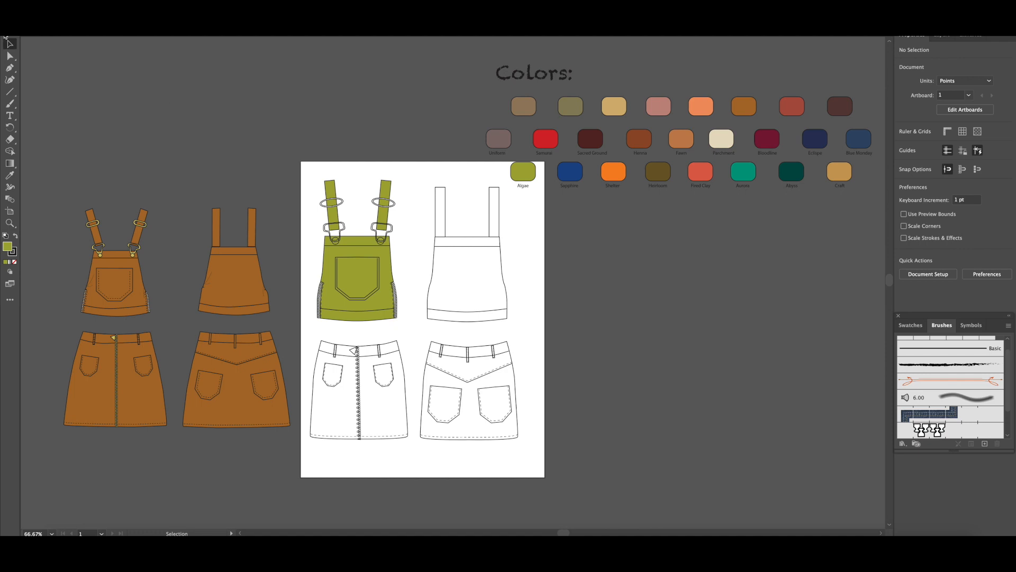
{"action": "key", "text": "super+z"}
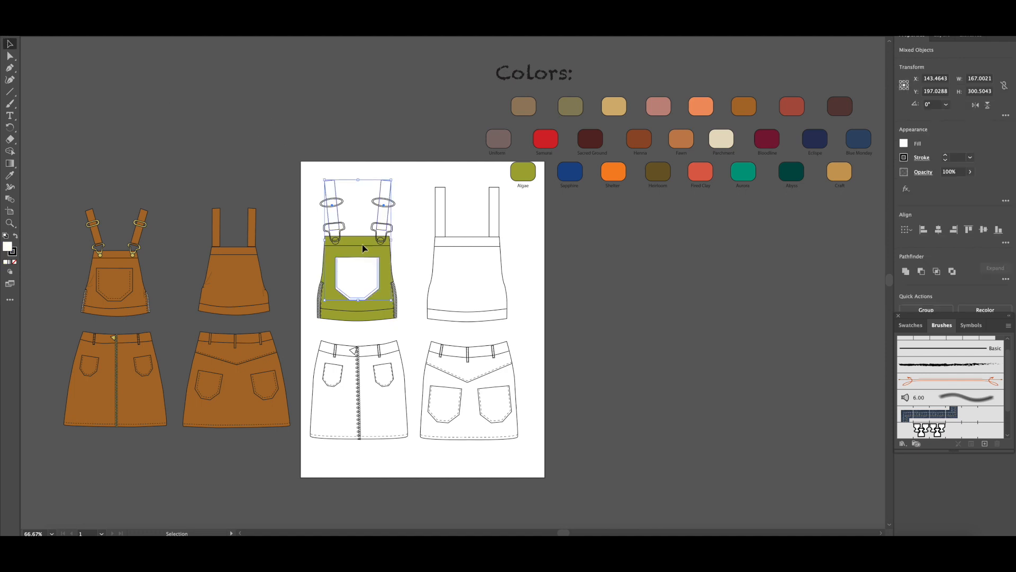
Step: Ungroup the front skirt into its separate parts
{"action": "left_click", "coordinate": [379, 415]}
{"action": "left_click", "coordinate": [474, 411], "text": "shift"}
{"action": "left_click", "coordinate": [465, 256], "text": "shift"}
{"action": "left_click", "coordinate": [370, 386]}
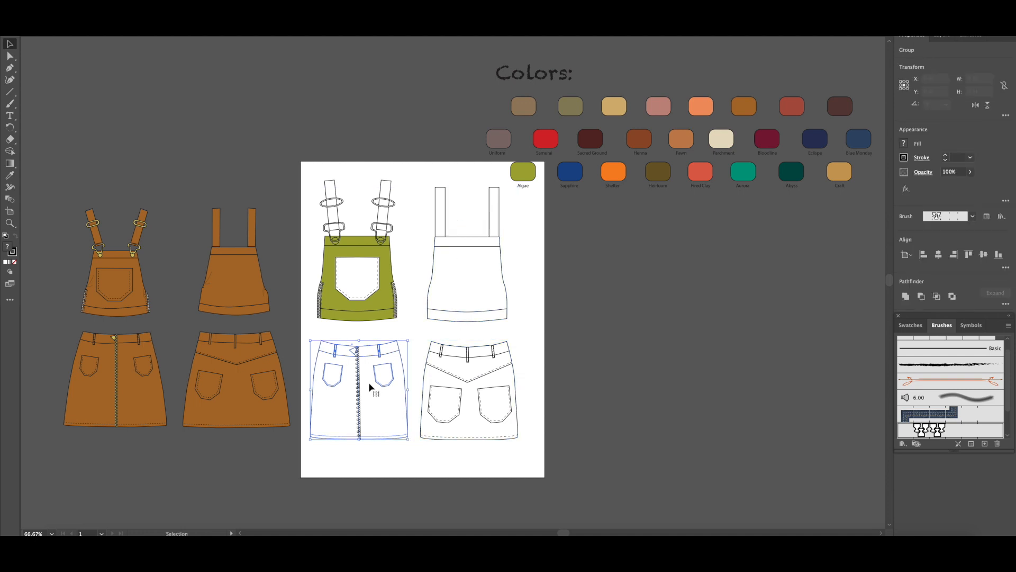
{"action": "right_click", "coordinate": [383, 409]}
{"action": "left_click", "coordinate": [407, 467]}
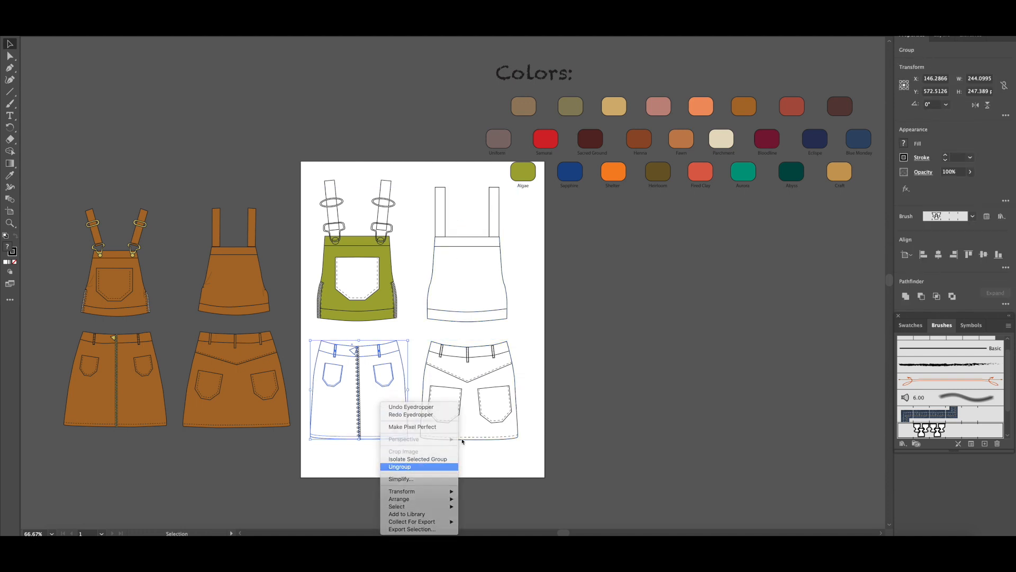
{"action": "left_click", "coordinate": [469, 398]}
{"action": "right_click", "coordinate": [476, 411]}
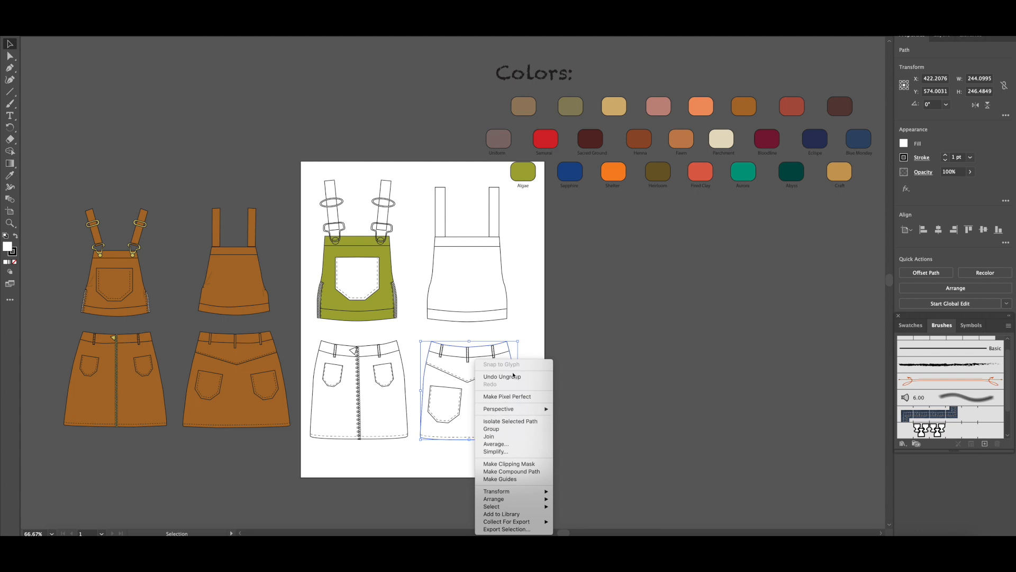
{"action": "left_click", "coordinate": [586, 408]}
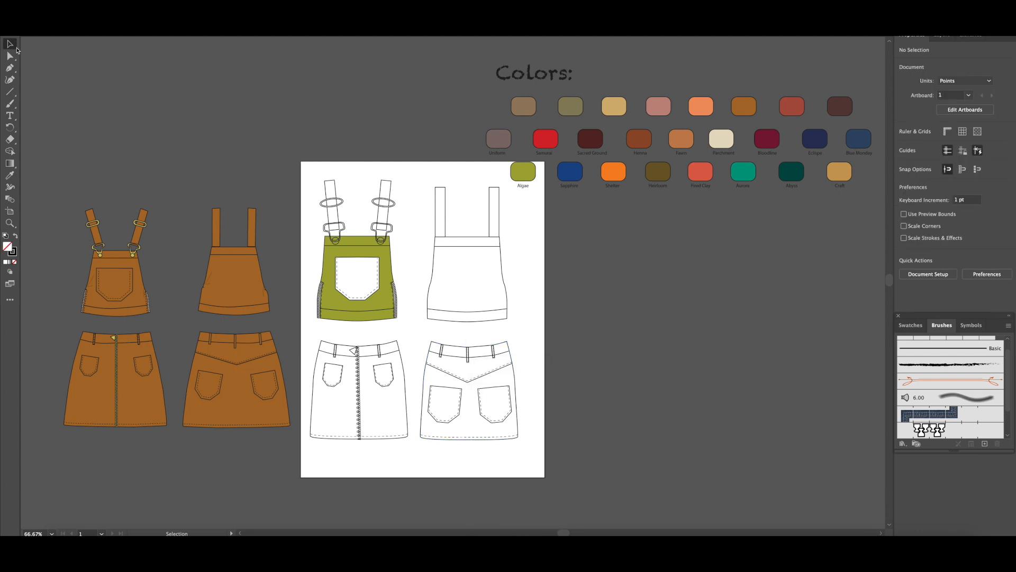
Step: Fill both skirt bodies, the back bib and all four front and back straps with the Algae colour
{"action": "left_click", "coordinate": [328, 404]}
{"action": "left_click", "coordinate": [456, 293], "text": "shift"}
{"action": "left_click", "coordinate": [445, 196], "text": "shift"}
{"action": "left_click", "coordinate": [491, 199], "text": "shift"}
{"action": "left_click", "coordinate": [387, 182], "text": "shift"}
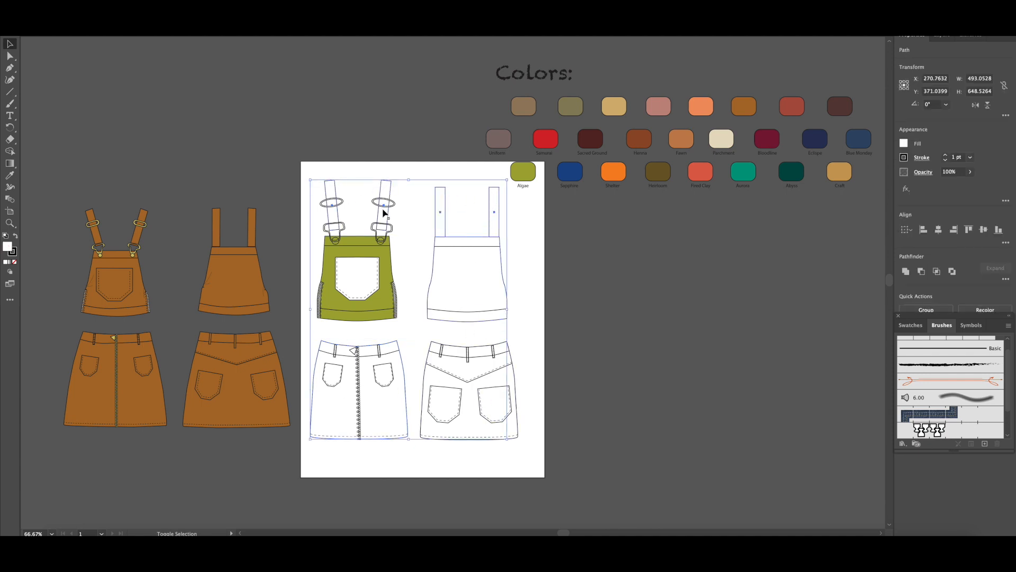
{"action": "left_click", "coordinate": [476, 423], "text": "shift"}
{"action": "left_click", "coordinate": [10, 175]}
{"action": "left_click", "coordinate": [523, 167]}
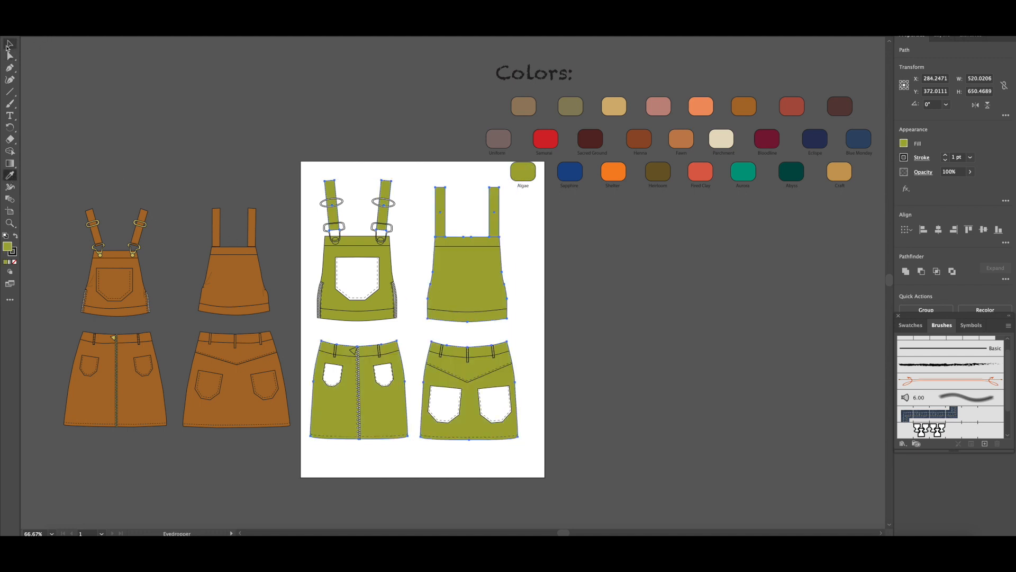
{"action": "left_click", "coordinate": [9, 44]}
{"action": "left_click", "coordinate": [141, 113]}
Step: Ungroup the chest pocket and fill its outer shape with the Algae colour
{"action": "left_click", "coordinate": [354, 281]}
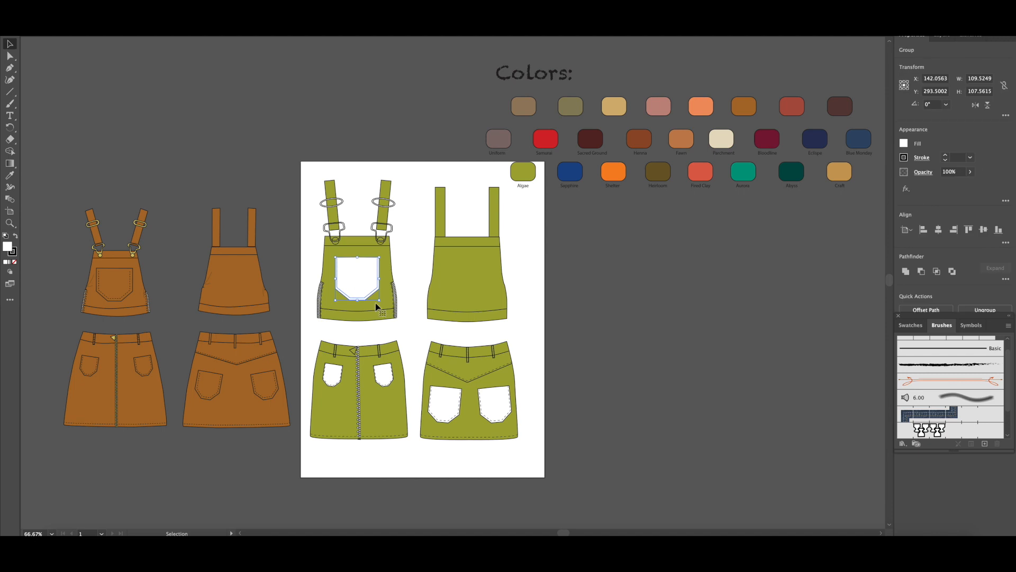
{"action": "left_click", "coordinate": [296, 256]}
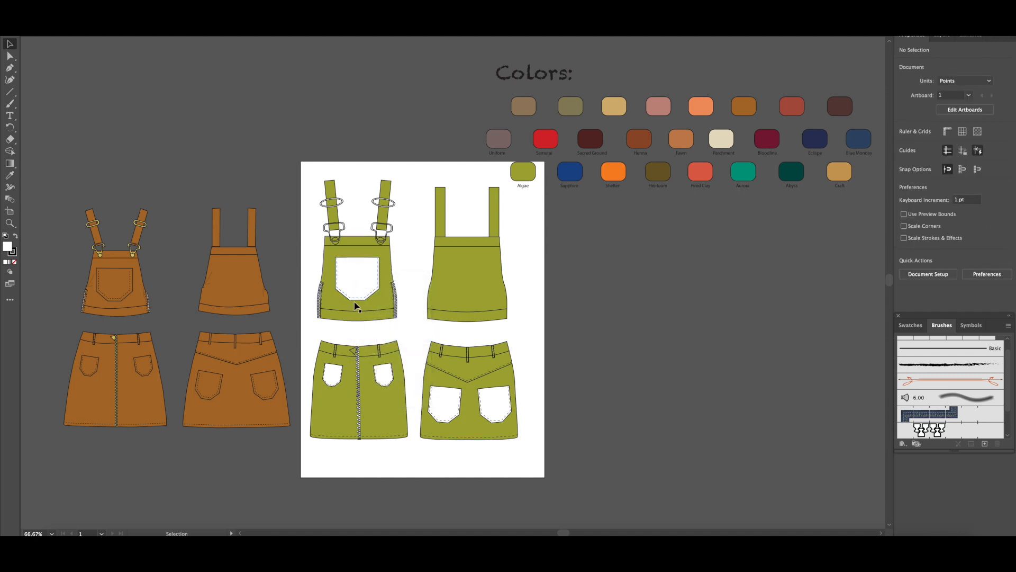
{"action": "left_click", "coordinate": [373, 299]}
{"action": "left_click", "coordinate": [10, 176]}
{"action": "left_click", "coordinate": [523, 171]}
{"action": "left_click", "coordinate": [9, 44]}
Step: Set the fill of the chest pocket's dashed topstitching path to None
{"action": "left_click", "coordinate": [356, 281]}
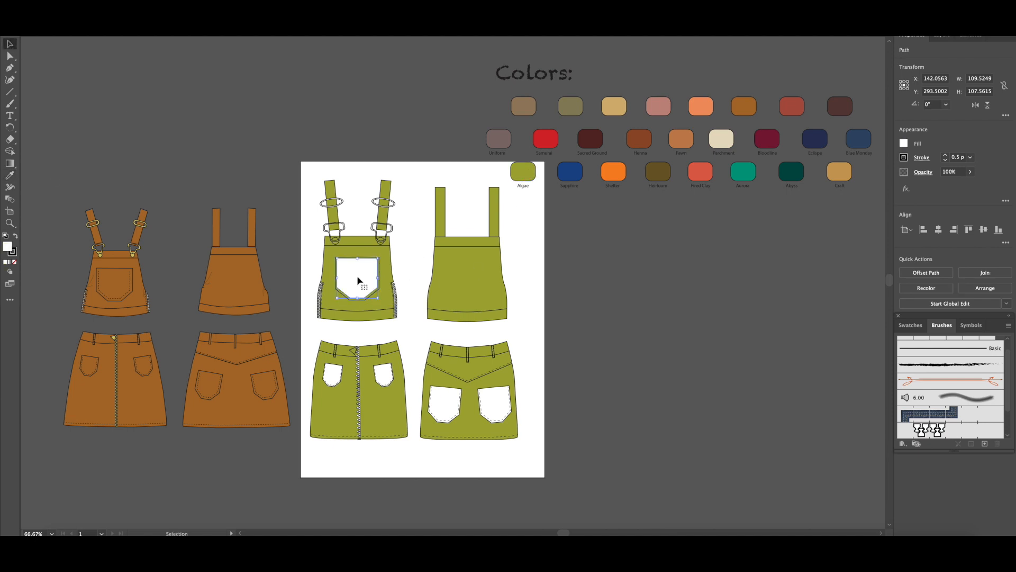
{"action": "left_click", "coordinate": [14, 262]}
{"action": "left_click", "coordinate": [215, 126]}
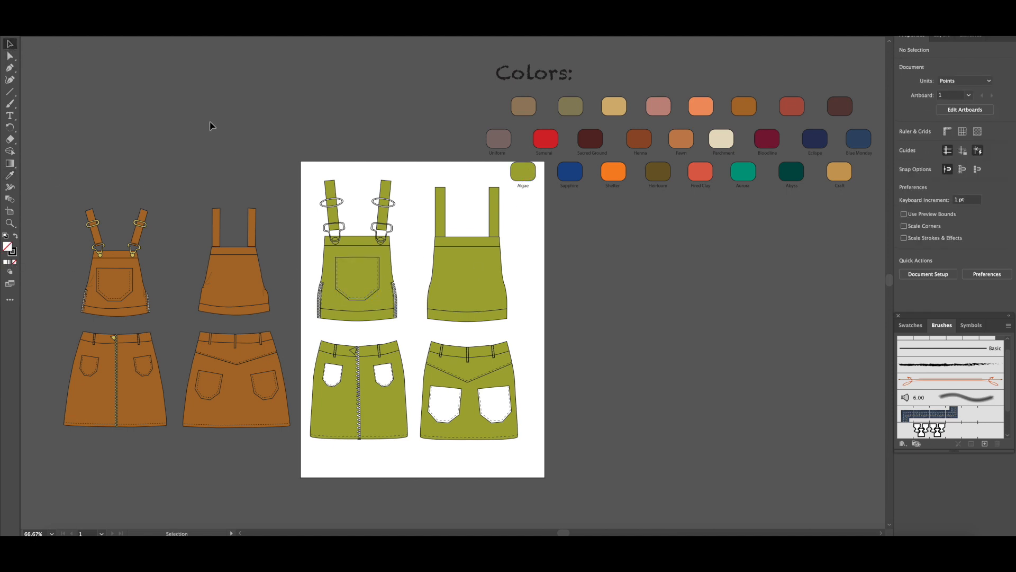
Step: Ungroup the pockets on the front and back skirts to separate their outlines from the topstitching
{"action": "left_click", "coordinate": [336, 376]}
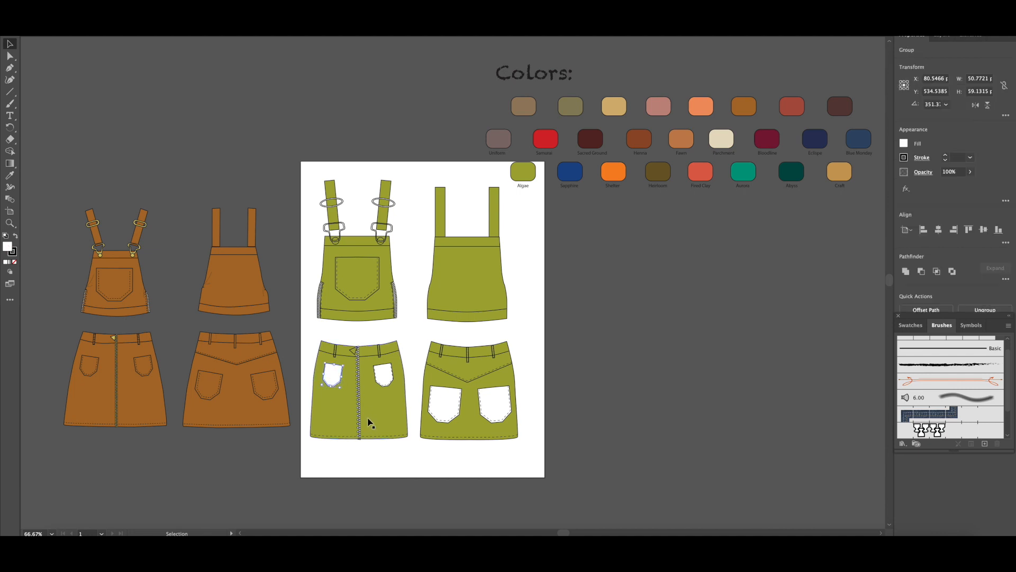
{"action": "right_click", "coordinate": [333, 378]}
{"action": "left_click", "coordinate": [362, 434]}
{"action": "right_click", "coordinate": [390, 379]}
{"action": "left_click", "coordinate": [410, 426]}
{"action": "right_click", "coordinate": [389, 379]}
{"action": "left_click", "coordinate": [410, 443]}
{"action": "right_click", "coordinate": [439, 402]}
{"action": "left_click", "coordinate": [455, 466]}
{"action": "right_click", "coordinate": [501, 408]}
{"action": "left_click", "coordinate": [520, 466]}
Step: Set the fill of the front and back skirt pockets' topstitching to None
{"action": "left_click", "coordinate": [337, 373]}
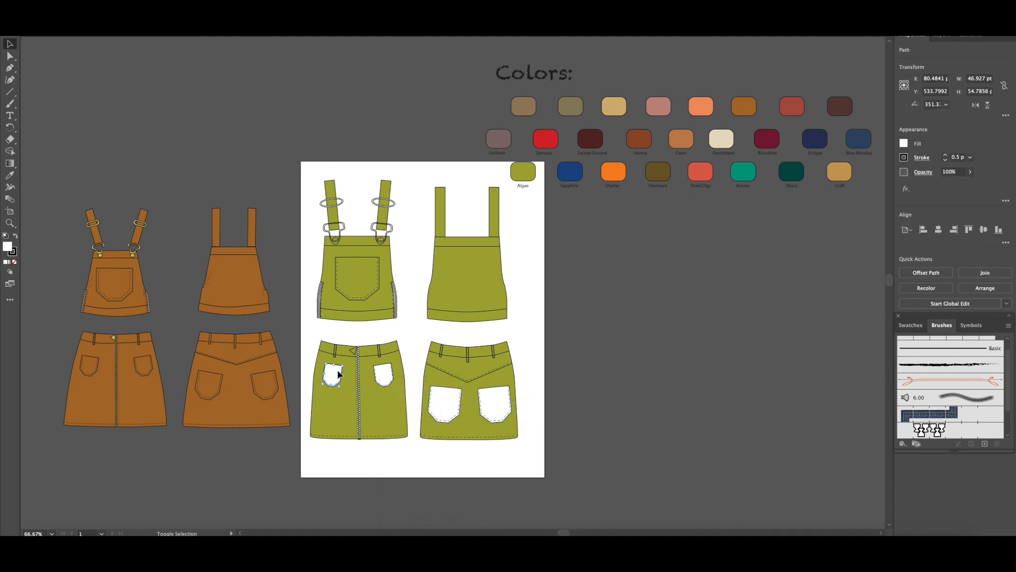
{"action": "left_click", "coordinate": [395, 378], "text": "shift"}
{"action": "left_click", "coordinate": [442, 415], "text": "shift"}
{"action": "left_click", "coordinate": [493, 412], "text": "shift"}
{"action": "left_click", "coordinate": [14, 262]}
Step: Ungroup the front skirt's right pocket, which is still one group
{"action": "right_click", "coordinate": [383, 377]}
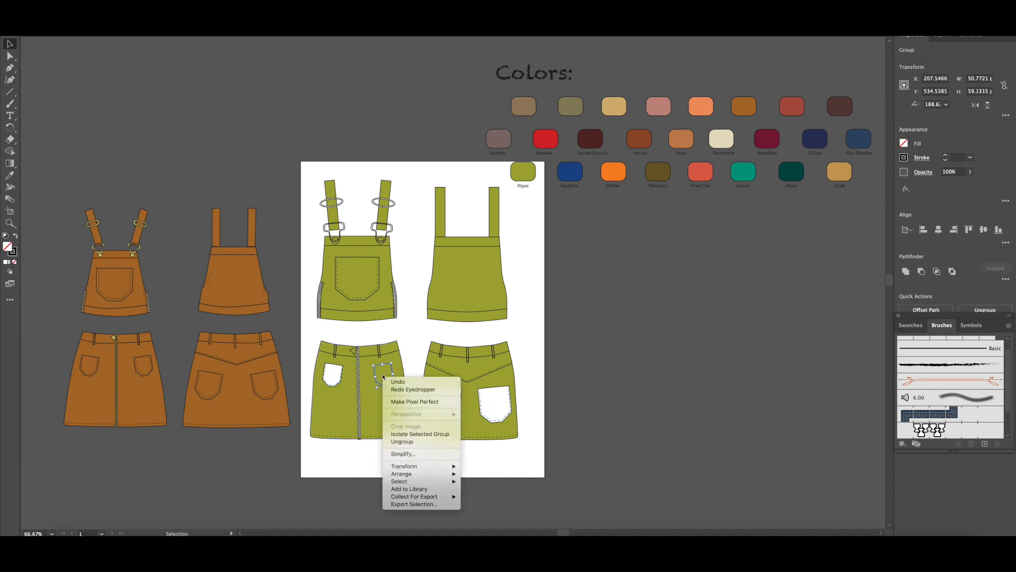
{"action": "left_click", "coordinate": [532, 449]}
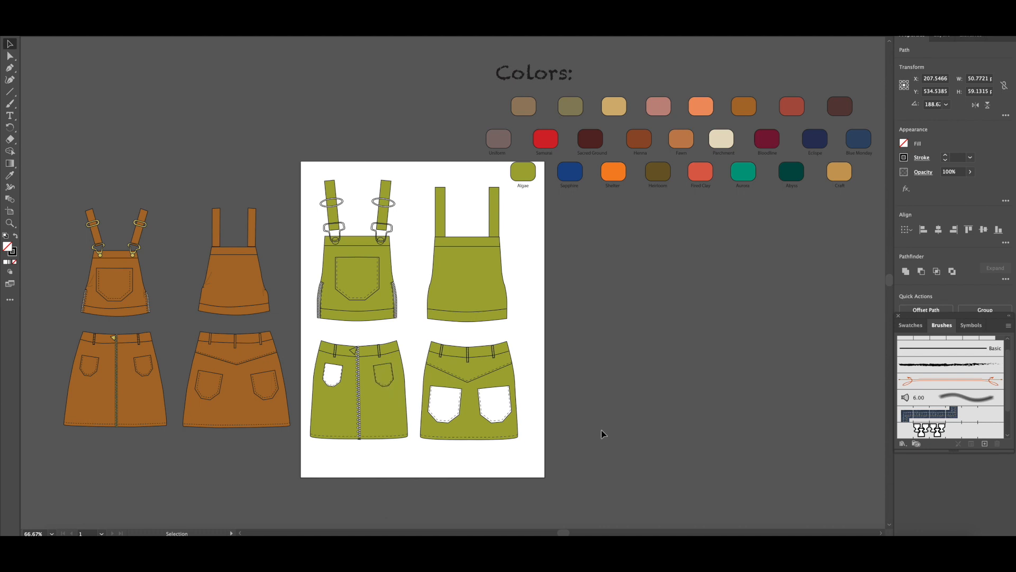
{"action": "left_click", "coordinate": [384, 376], "text": "shift"}
{"action": "left_click", "coordinate": [416, 380]}
Step: Fill the outer shapes of all four front and back skirt pockets with the Algae colour
{"action": "left_click", "coordinate": [339, 370]}
{"action": "left_click", "coordinate": [385, 370], "text": "shift"}
{"action": "left_click", "coordinate": [499, 399], "text": "shift"}
{"action": "left_click", "coordinate": [9, 176]}
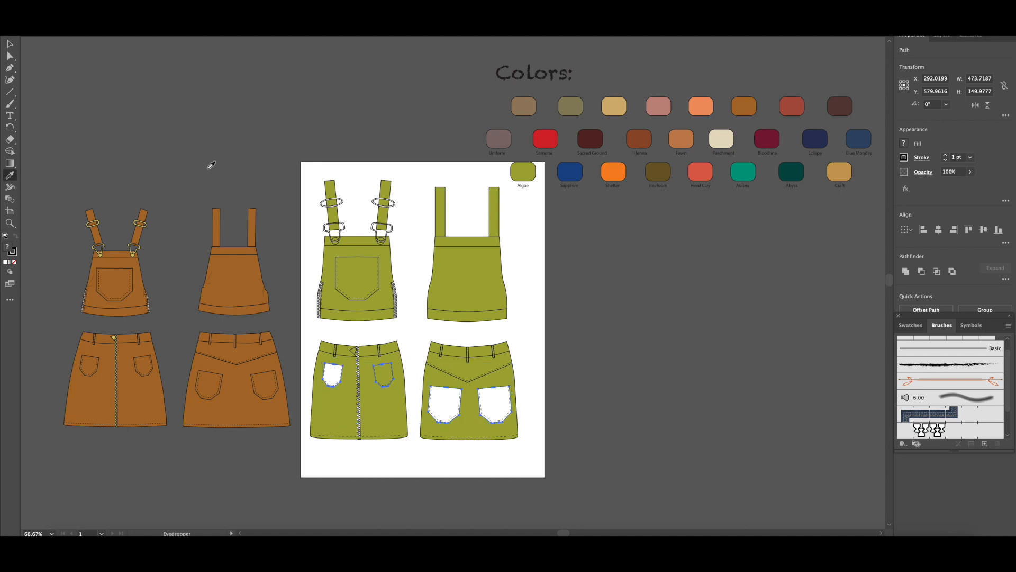
{"action": "left_click", "coordinate": [524, 169]}
{"action": "left_click", "coordinate": [9, 43]}
{"action": "left_click", "coordinate": [228, 136]}
{"action": "scroll", "coordinate": [223, 138], "scroll_direction": "down", "scroll_amount": 1}
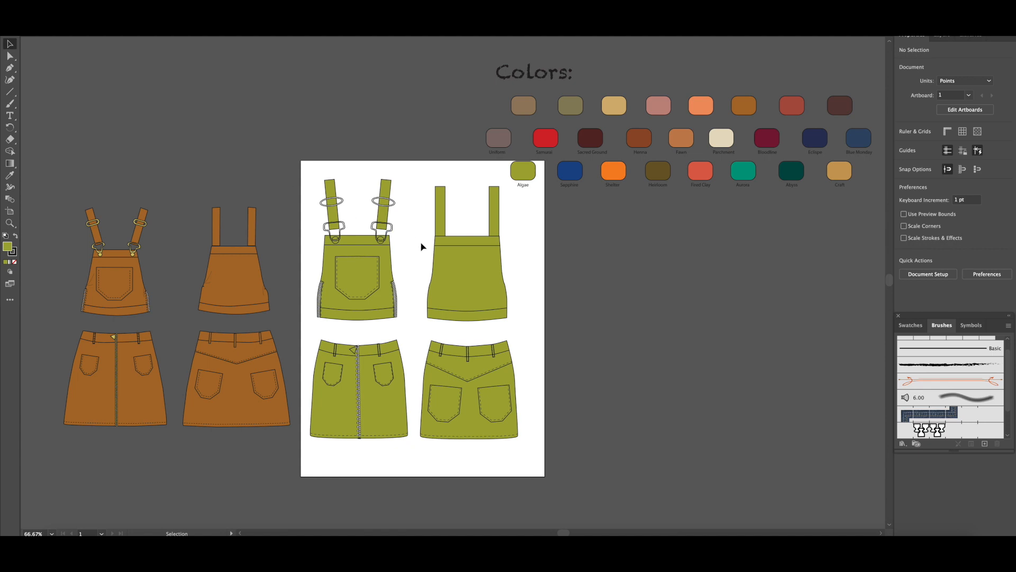
{"action": "left_click", "coordinate": [330, 207]}
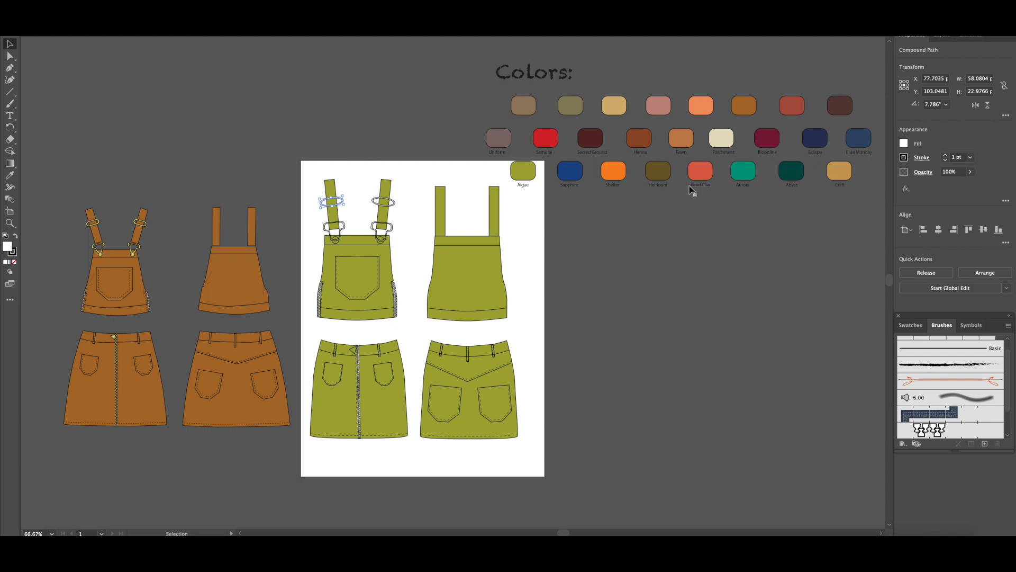
{"action": "left_click", "coordinate": [98, 224]}
{"action": "left_click", "coordinate": [166, 167]}
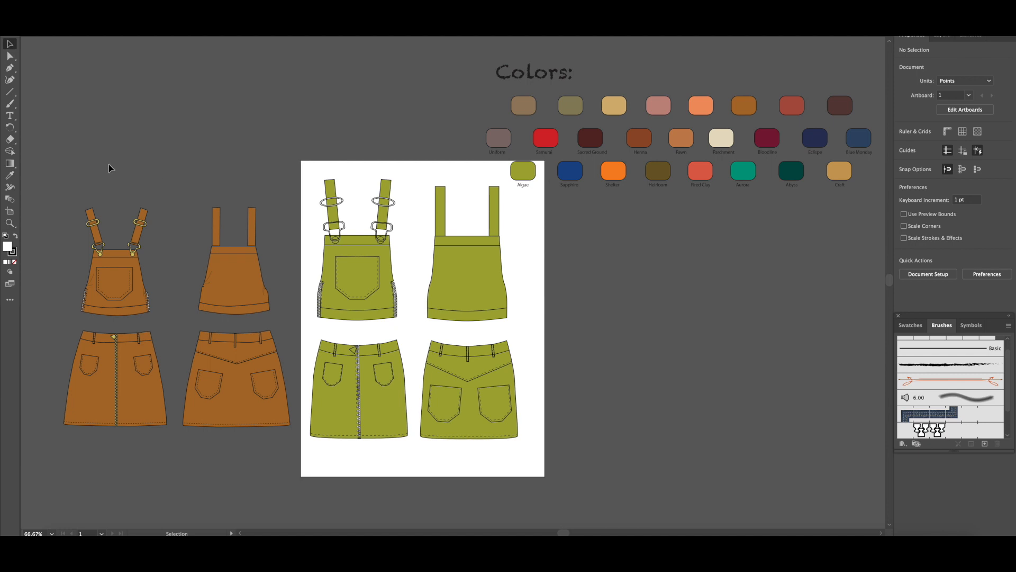
Step: Colour the strap rings and buckles of the green front top gold, sampling the strap hardware of the brown reference top
{"action": "left_click", "coordinate": [344, 203]}
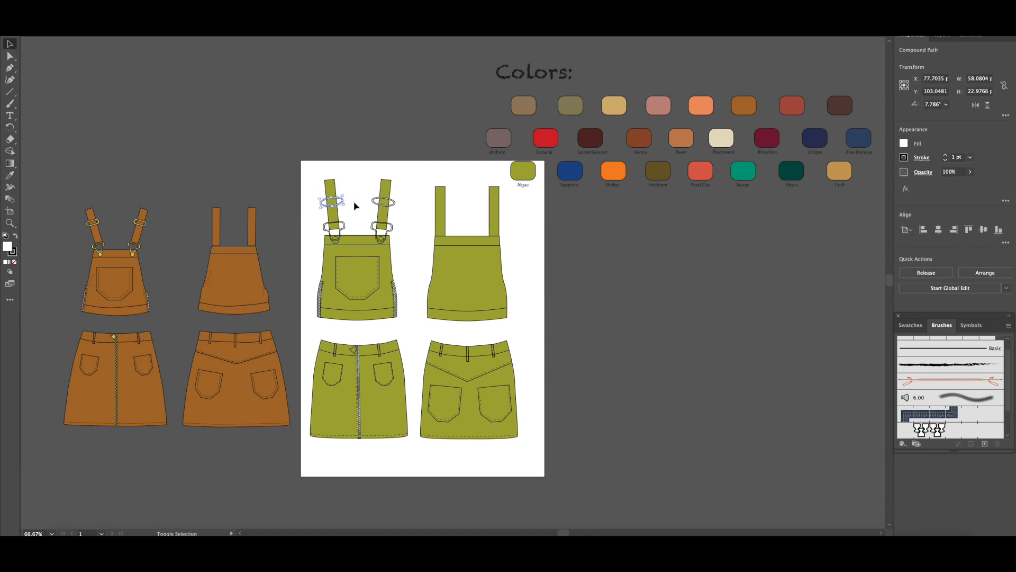
{"action": "left_click", "coordinate": [394, 204], "text": "shift"}
{"action": "left_click", "coordinate": [392, 228], "text": "shift"}
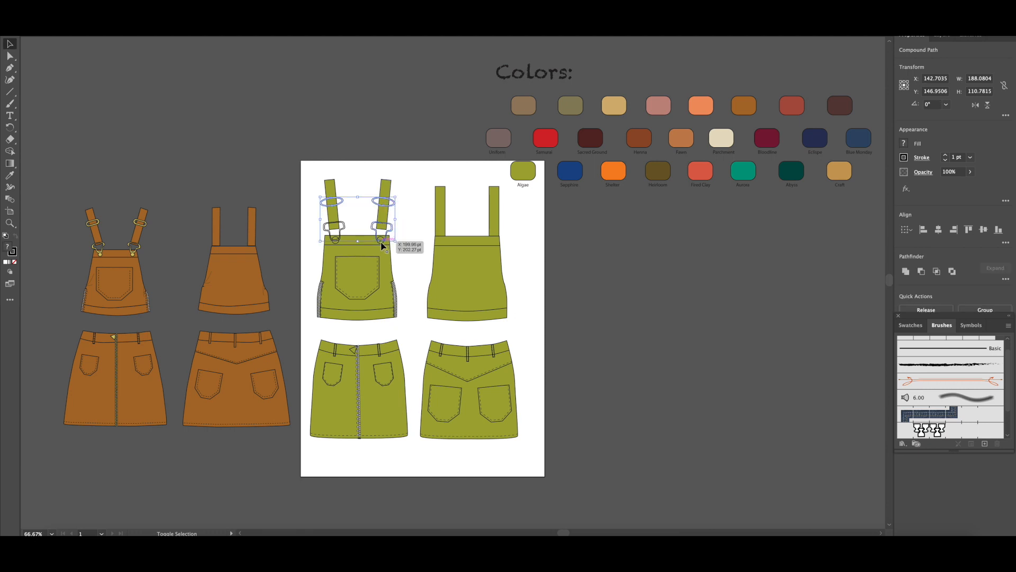
{"action": "left_click", "coordinate": [340, 229], "text": "shift"}
{"action": "left_click", "coordinate": [14, 178]}
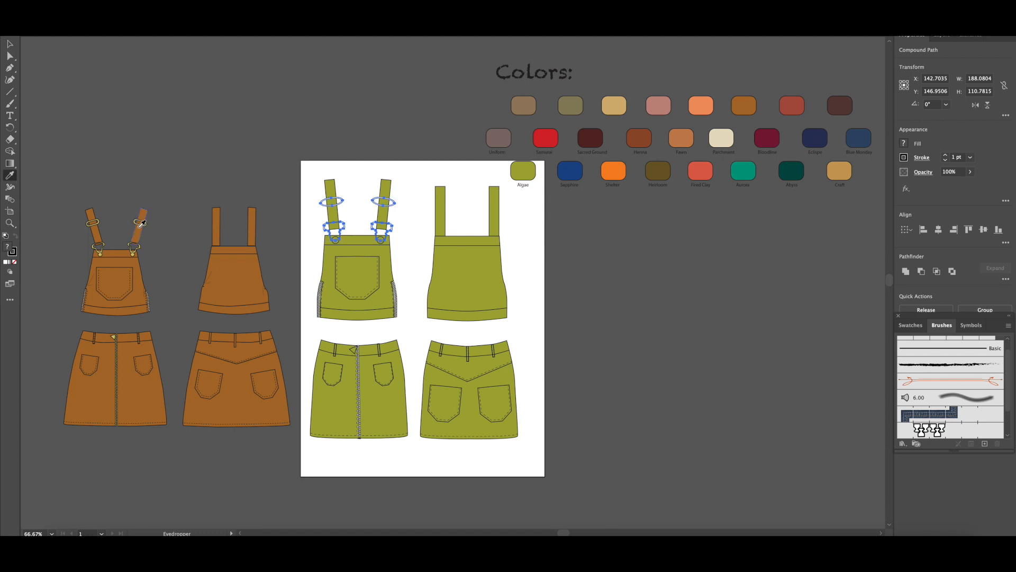
{"action": "left_click", "coordinate": [104, 217]}
{"action": "left_click", "coordinate": [10, 44]}
{"action": "left_click", "coordinate": [185, 117]}
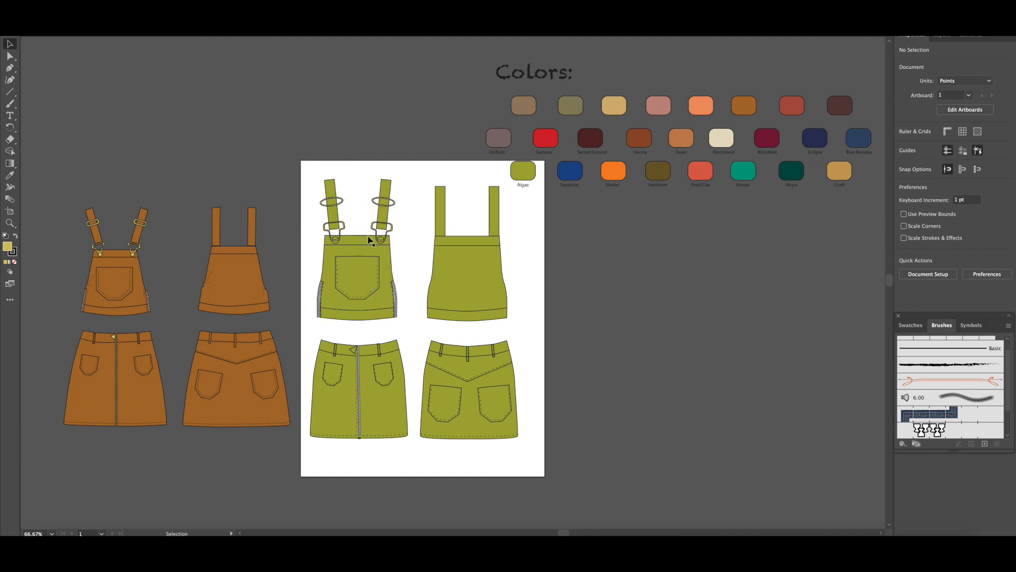
Step: Fill the two round buttons at the front bib's upper edge with the gold sampled from the strap ring
{"action": "left_click", "coordinate": [384, 244]}
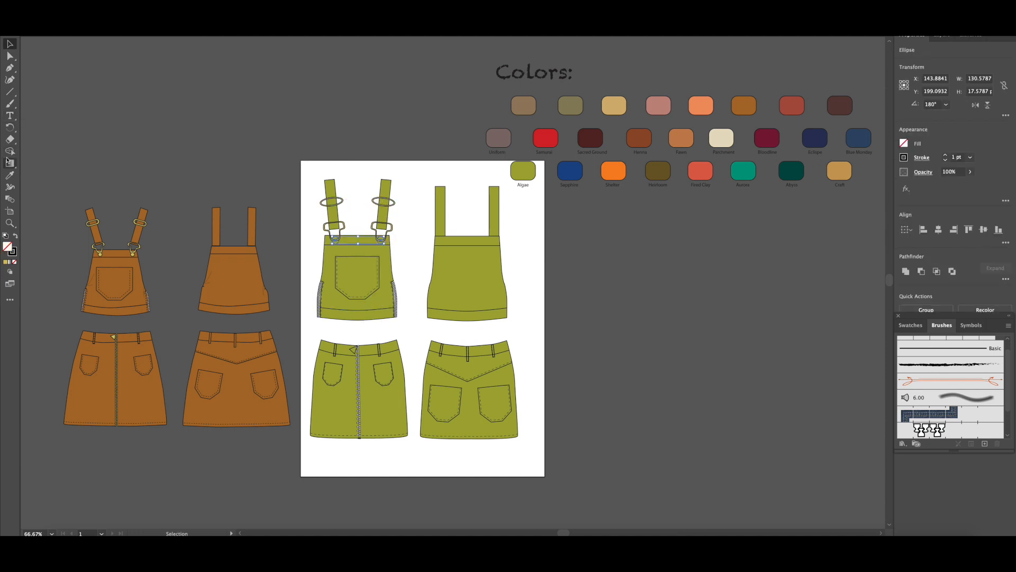
{"action": "left_click", "coordinate": [10, 175]}
{"action": "left_click", "coordinate": [342, 201]}
{"action": "left_click", "coordinate": [10, 44]}
Step: Apply the brown reference skirt's zipper colour to the front top's two side zippers and the front skirt's centre zipper
{"action": "left_click", "coordinate": [319, 300]}
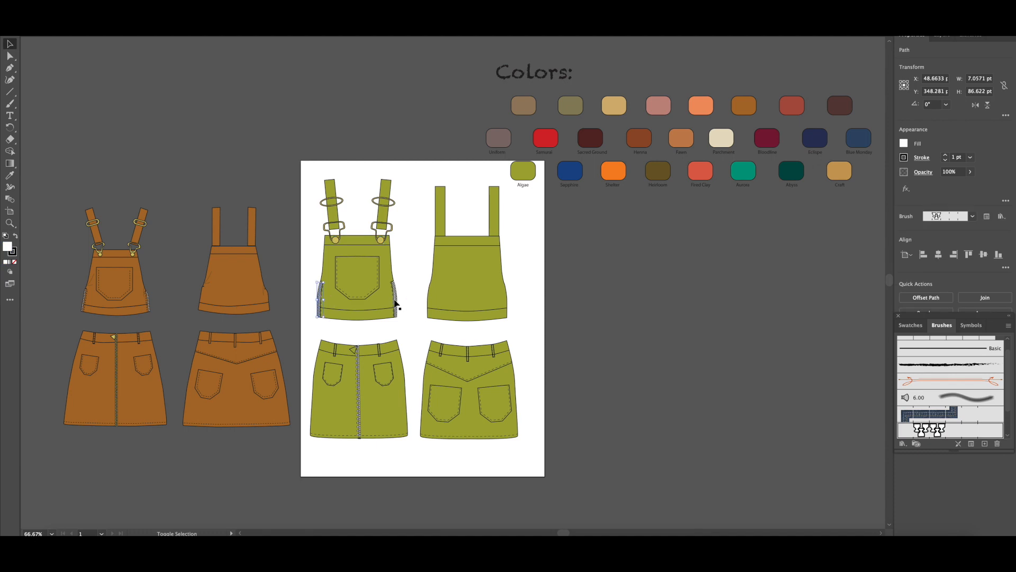
{"action": "left_click", "coordinate": [10, 175]}
{"action": "left_click", "coordinate": [121, 368]}
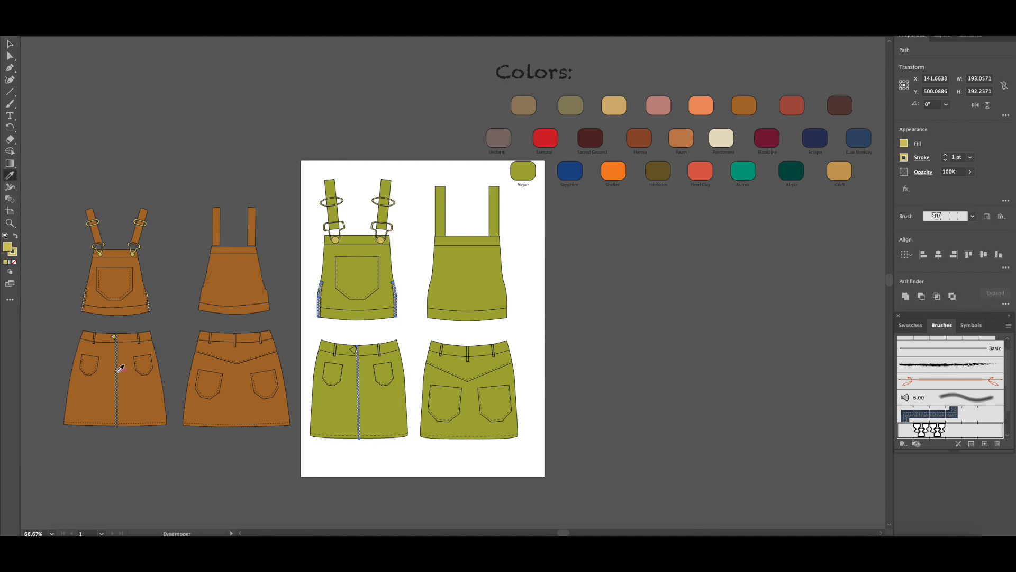
{"action": "key", "text": "v"}
{"action": "left_click", "coordinate": [174, 221]}
Step: Fill the triangular zipper pull on the green front skirt with the gold sampled from the bib button
{"action": "left_click", "coordinate": [355, 354]}
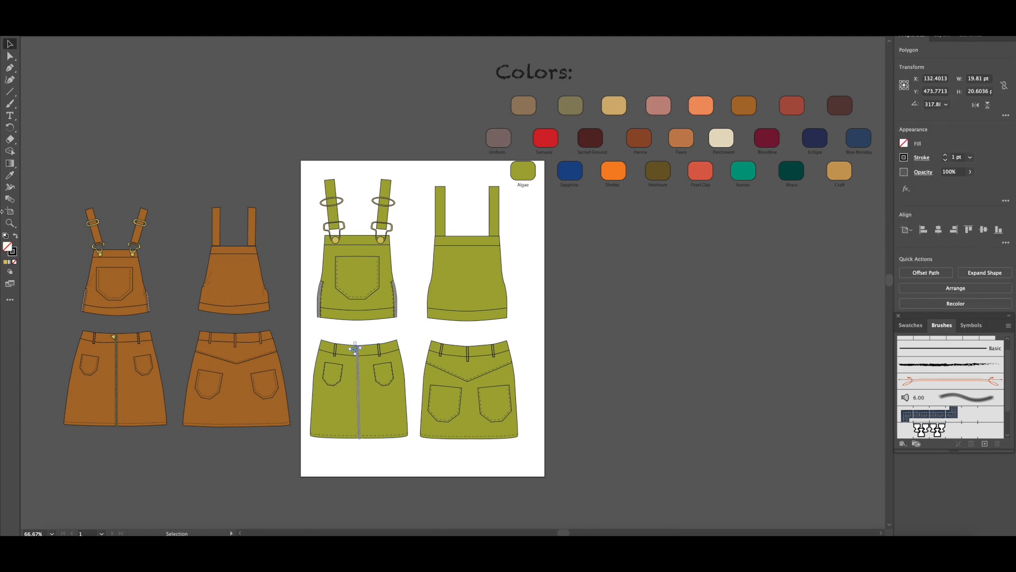
{"action": "key", "text": "i"}
{"action": "left_click", "coordinate": [338, 236]}
{"action": "key", "text": "v"}
{"action": "left_click", "coordinate": [406, 235]}
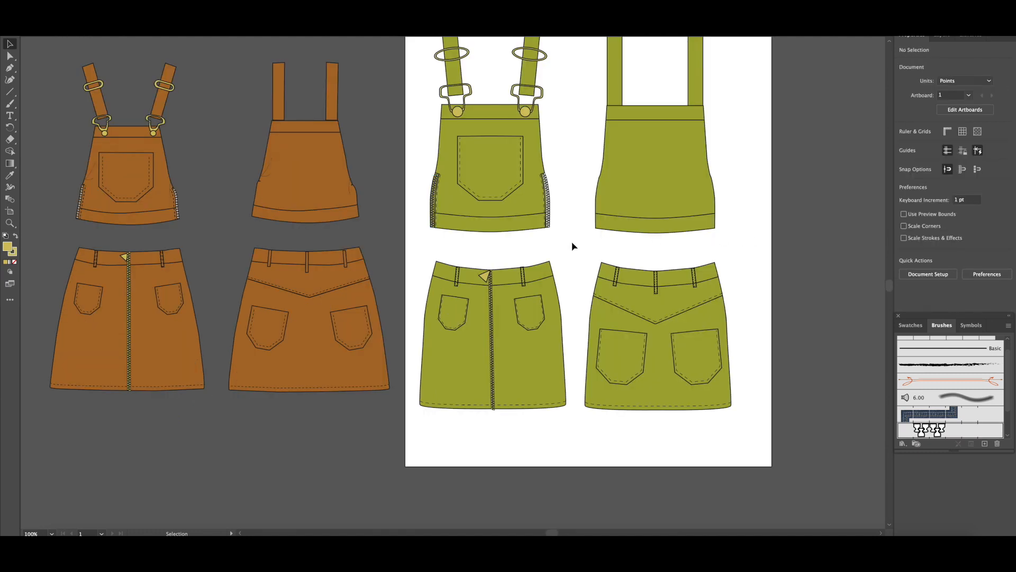
Step: Try to adjust the brush stroke options of the side zipper on the right of the green front top
{"action": "left_click", "coordinate": [547, 192]}
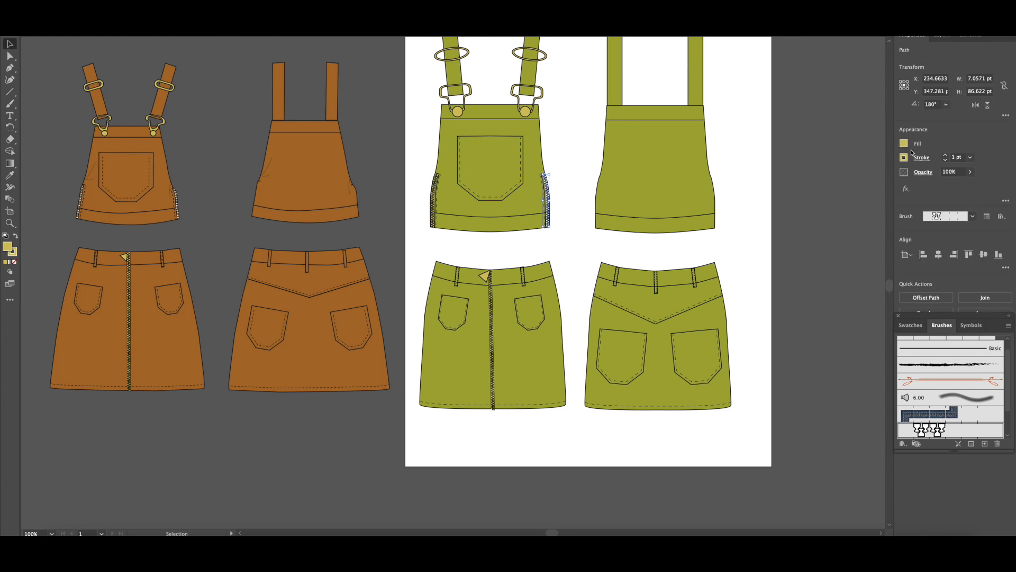
{"action": "left_click", "coordinate": [971, 447]}
{"action": "left_click", "coordinate": [478, 312]}
{"action": "left_click", "coordinate": [481, 354]}
{"action": "key", "text": "Return"}
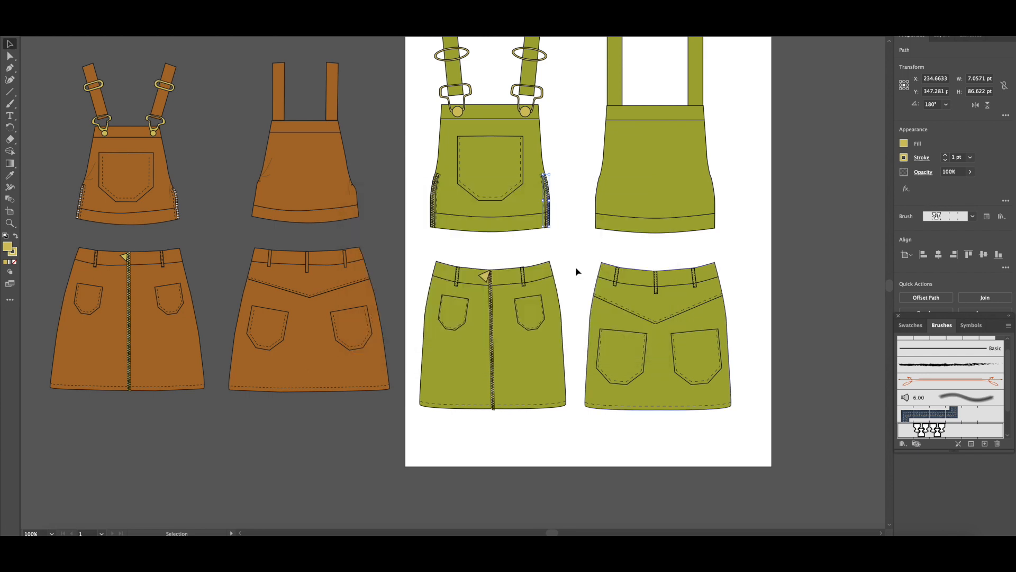
{"action": "left_click", "coordinate": [755, 219]}
Step: Display the alternative shape tools grouped with the Line Segment tool
{"action": "scroll", "coordinate": [756, 219], "scroll_direction": "up", "scroll_amount": 2}
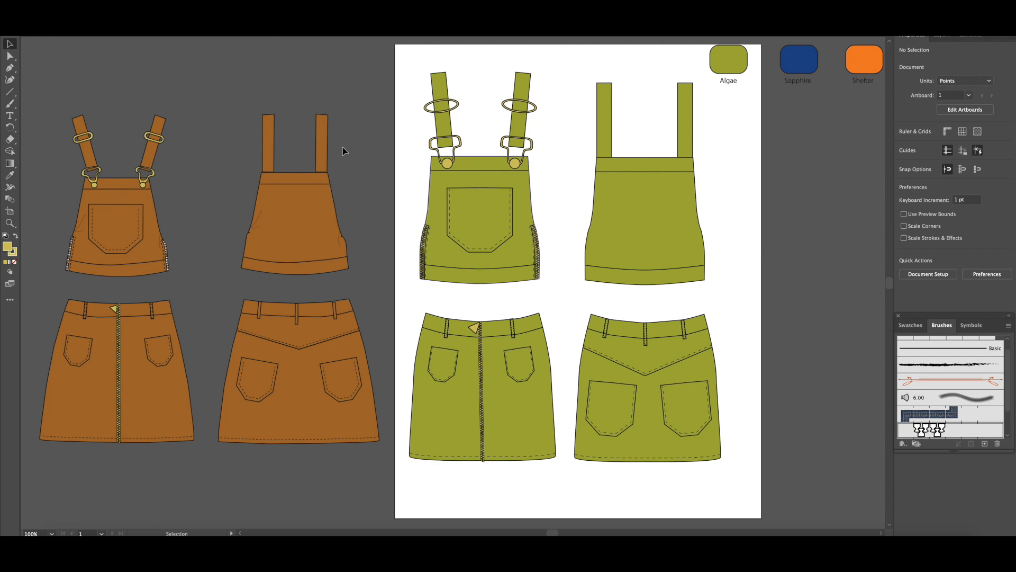
{"action": "left_click", "coordinate": [10, 92]}
{"action": "left_click", "coordinate": [10, 93]}
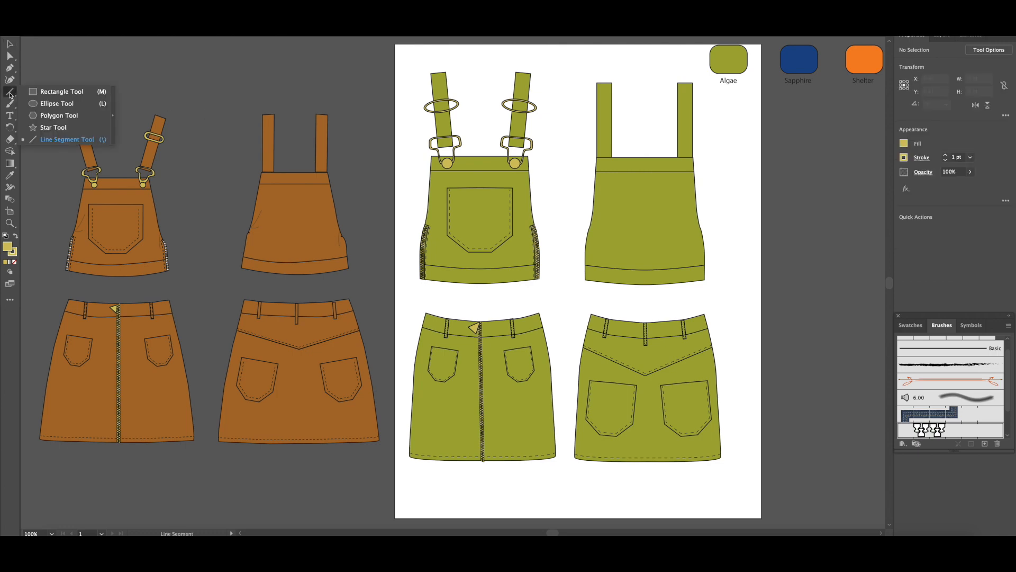